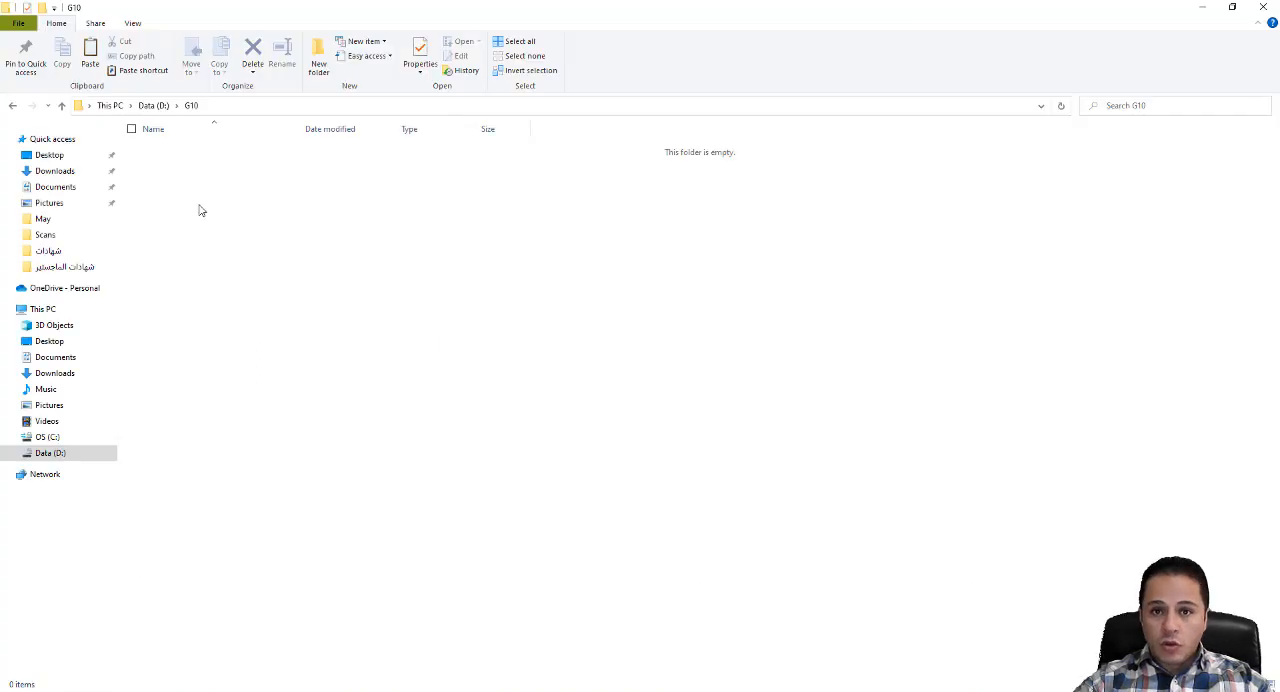
- Create a folder named 2020S22 inside G10 and open it
{"action": "right_click", "coordinate": [284, 247]}
{"action": "mouse_move", "coordinate": [347, 412]}
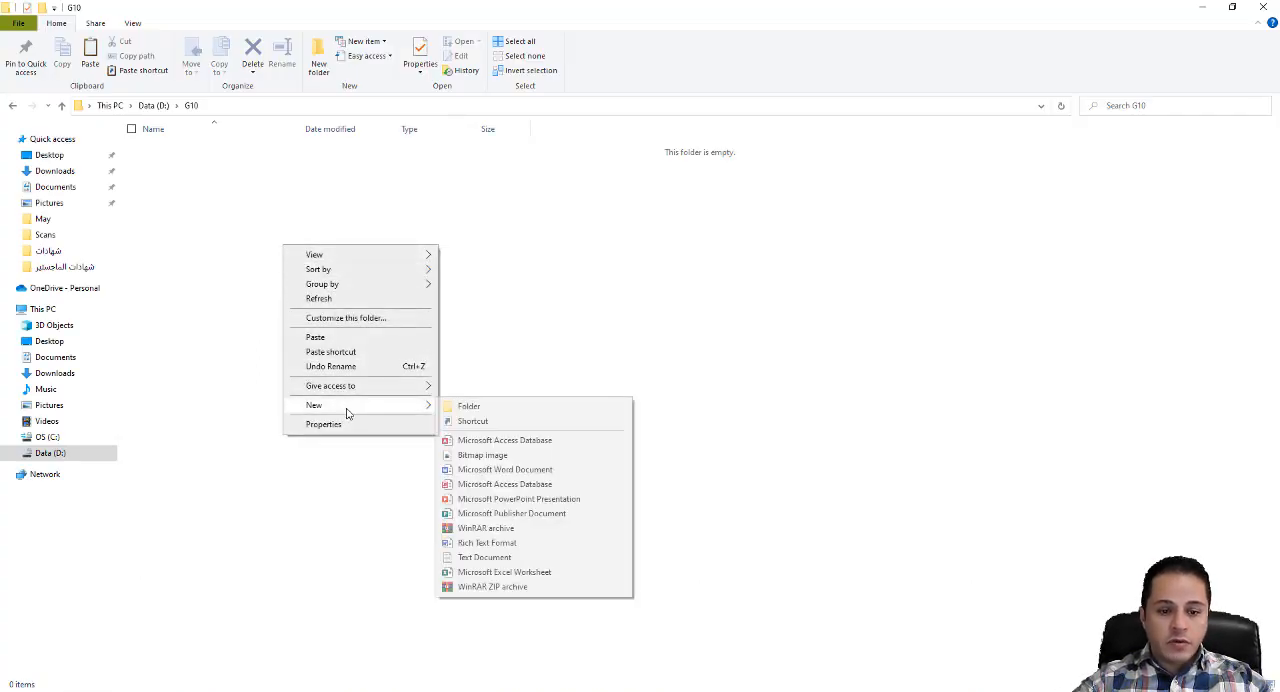
{"action": "left_click", "coordinate": [466, 407]}
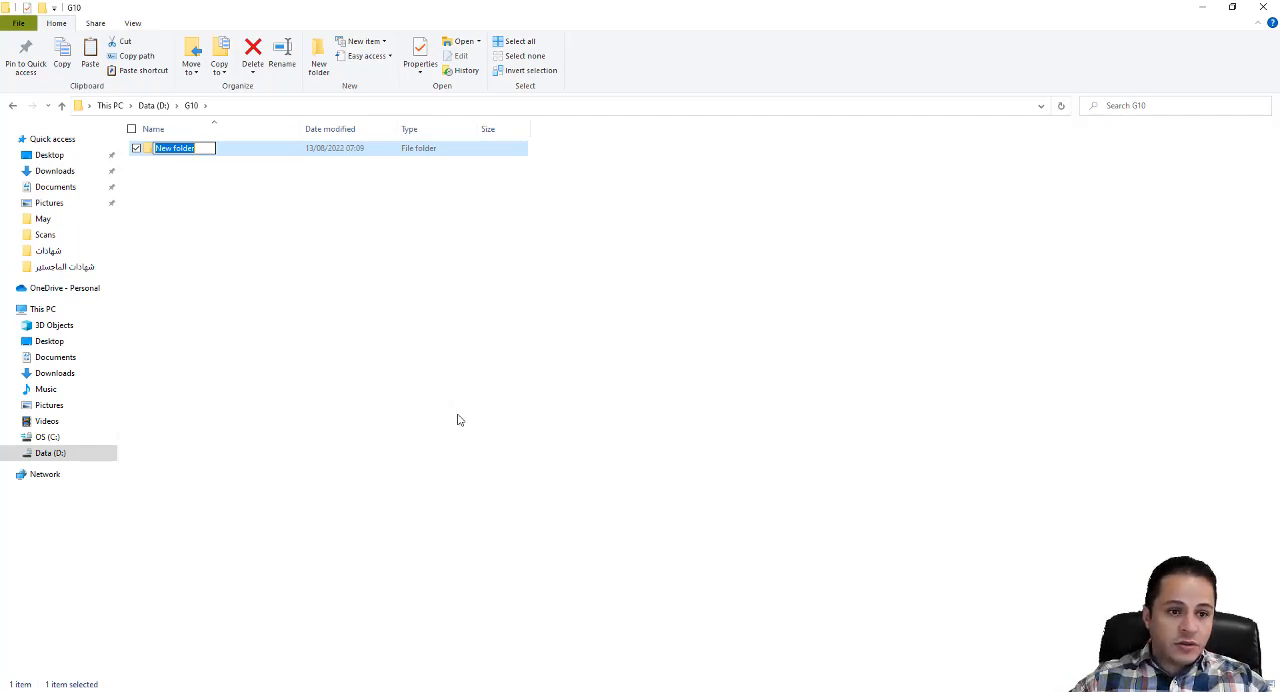
{"action": "type", "text": "2020"}
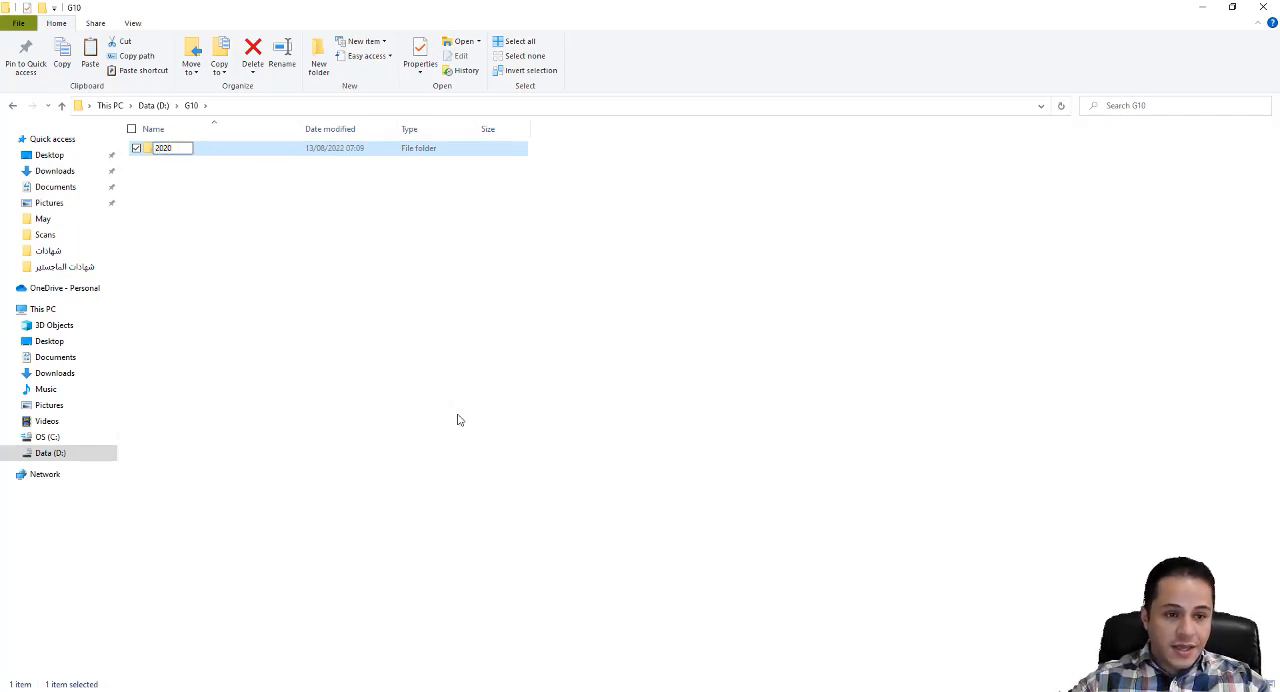
{"action": "type", "text": "5"}
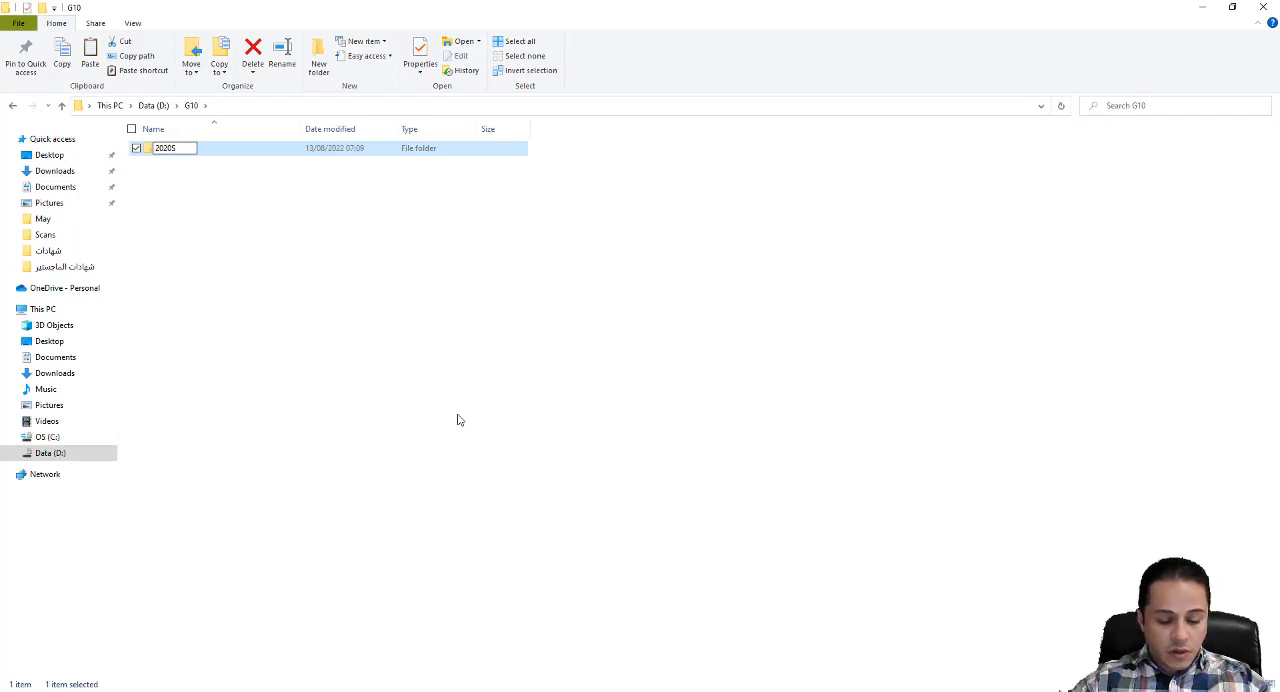
{"action": "type", "text": "22"}
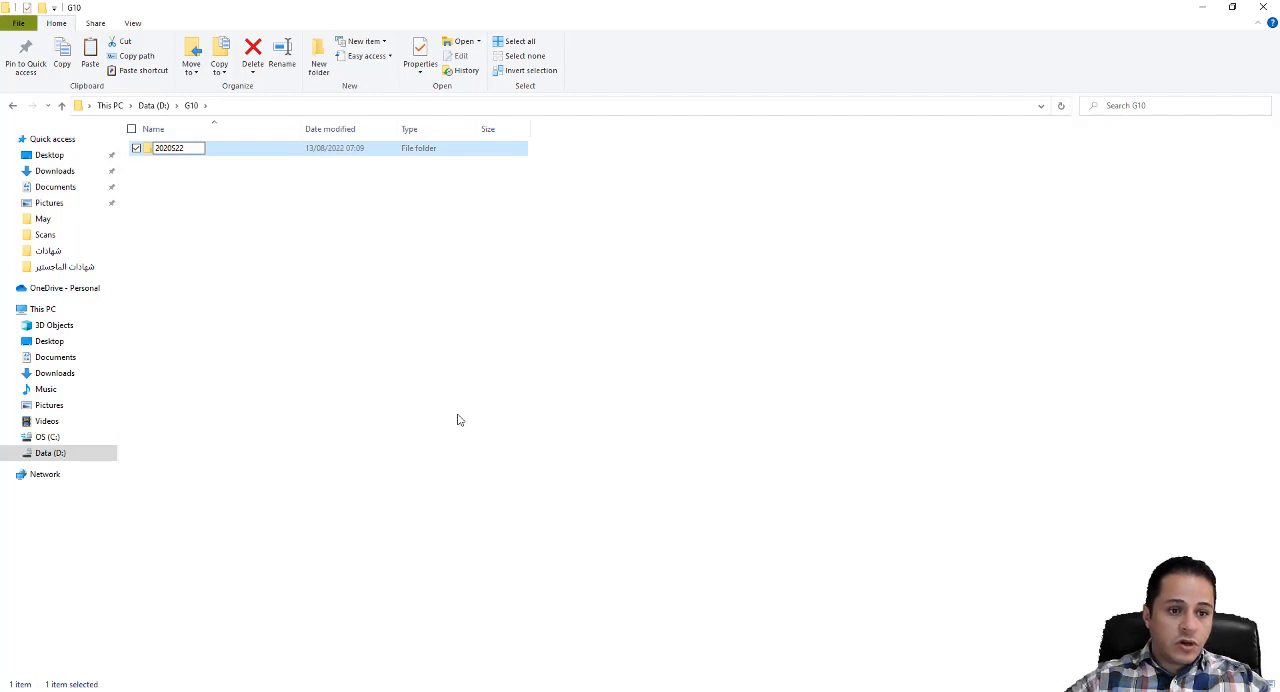
{"action": "key", "text": "Return"}
{"action": "key", "text": "Return"}
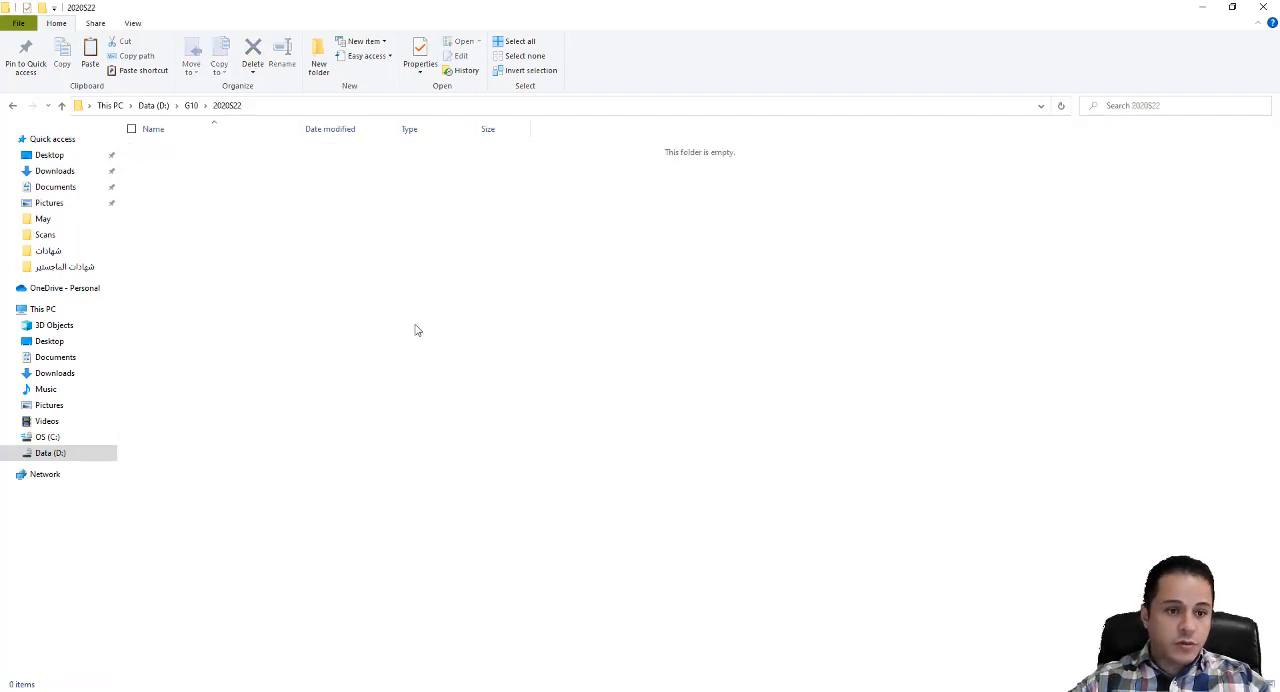
- Paste the copied question paper and source archive into 2020S22, and extract 0417_s20_sf_22.zip directly in that folder
{"action": "right_click", "coordinate": [266, 243]}
{"action": "left_click", "coordinate": [305, 331]}
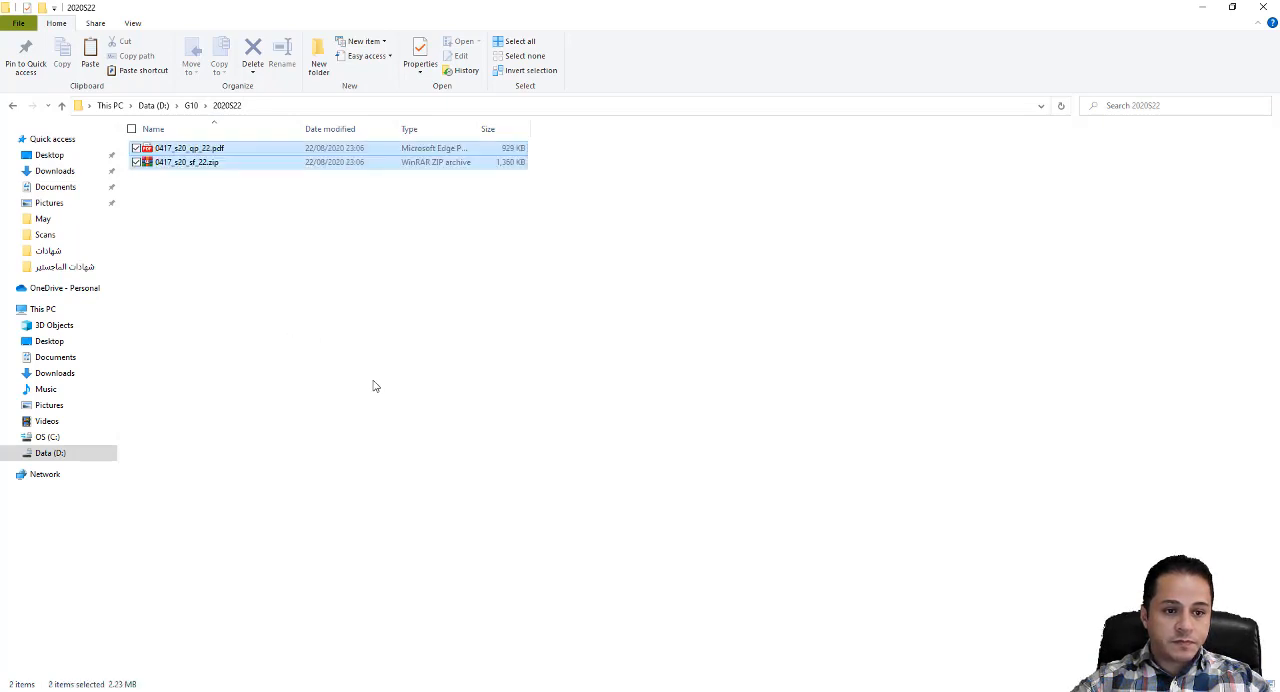
{"action": "left_click", "coordinate": [369, 336]}
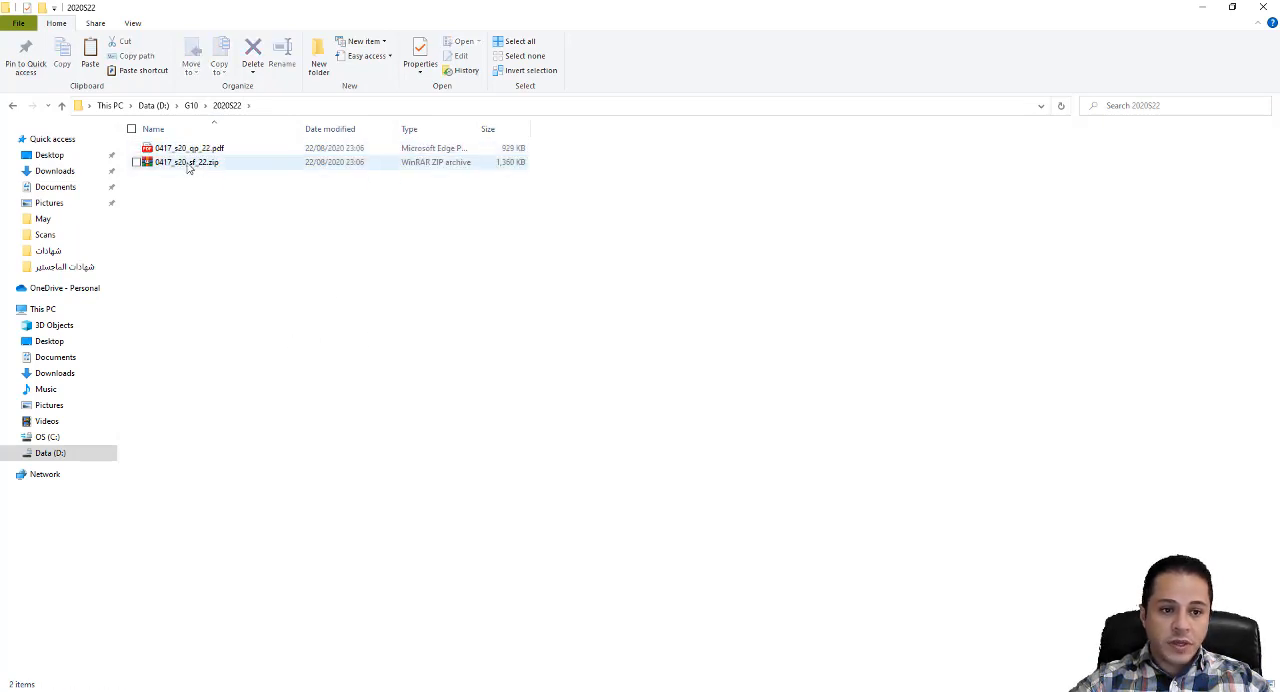
{"action": "right_click", "coordinate": [186, 166]}
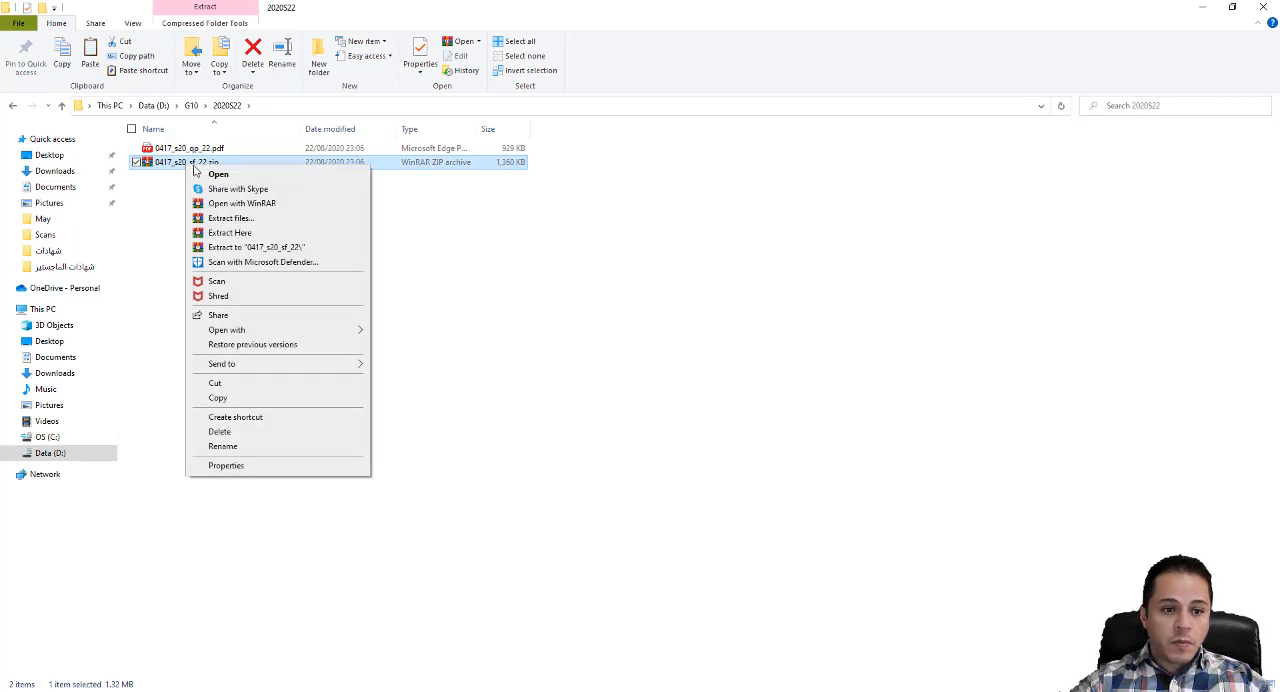
{"action": "left_click", "coordinate": [232, 233]}
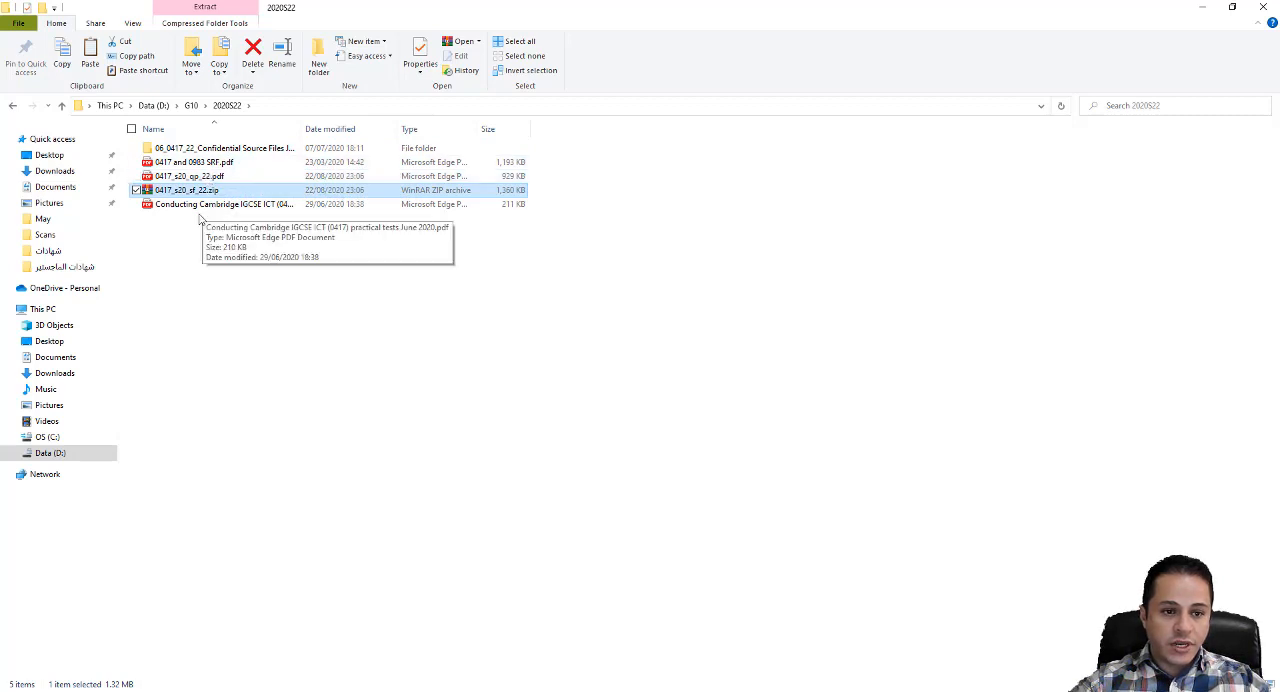
- Delete 0417 and 0983 SRF.pdf, the ZIP archive and the Conducting Cambridge IGCSE ICT PDF, keeping the question paper and source folder
{"action": "left_click", "coordinate": [185, 162]}
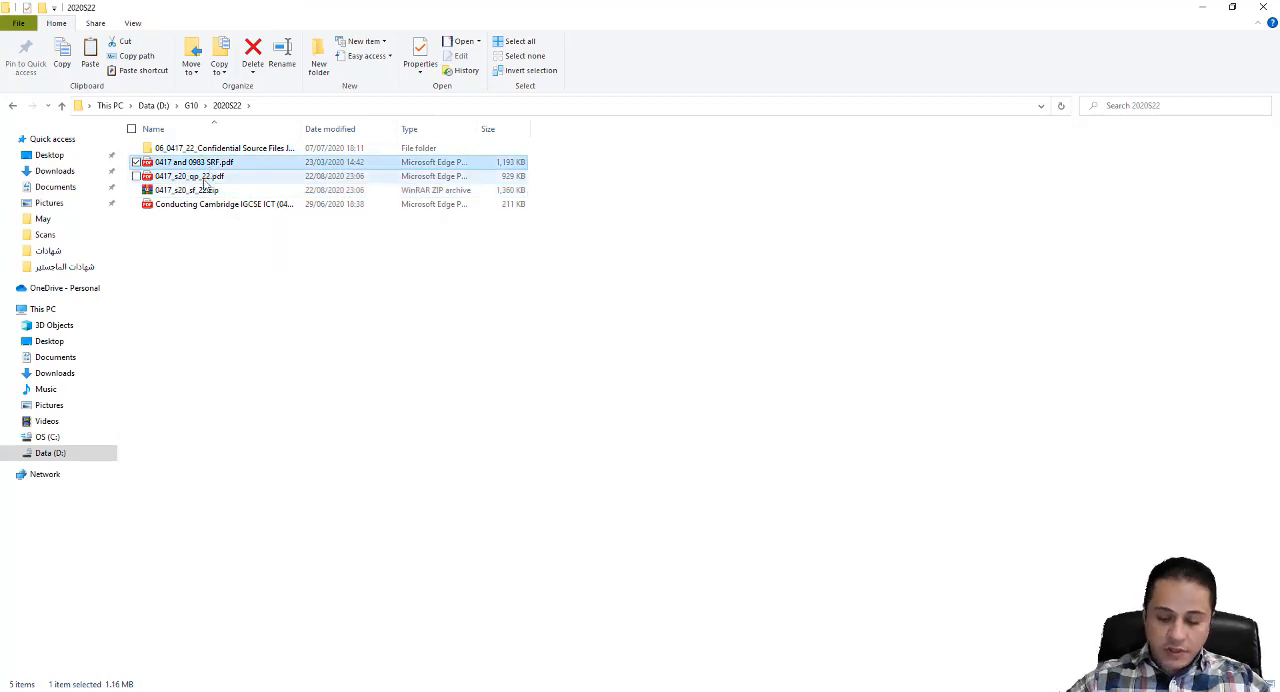
{"action": "key", "text": "Delete"}
{"action": "left_click_drag", "start_coordinate": [196, 214], "coordinate": [179, 177]}
{"action": "key", "text": "Delete"}
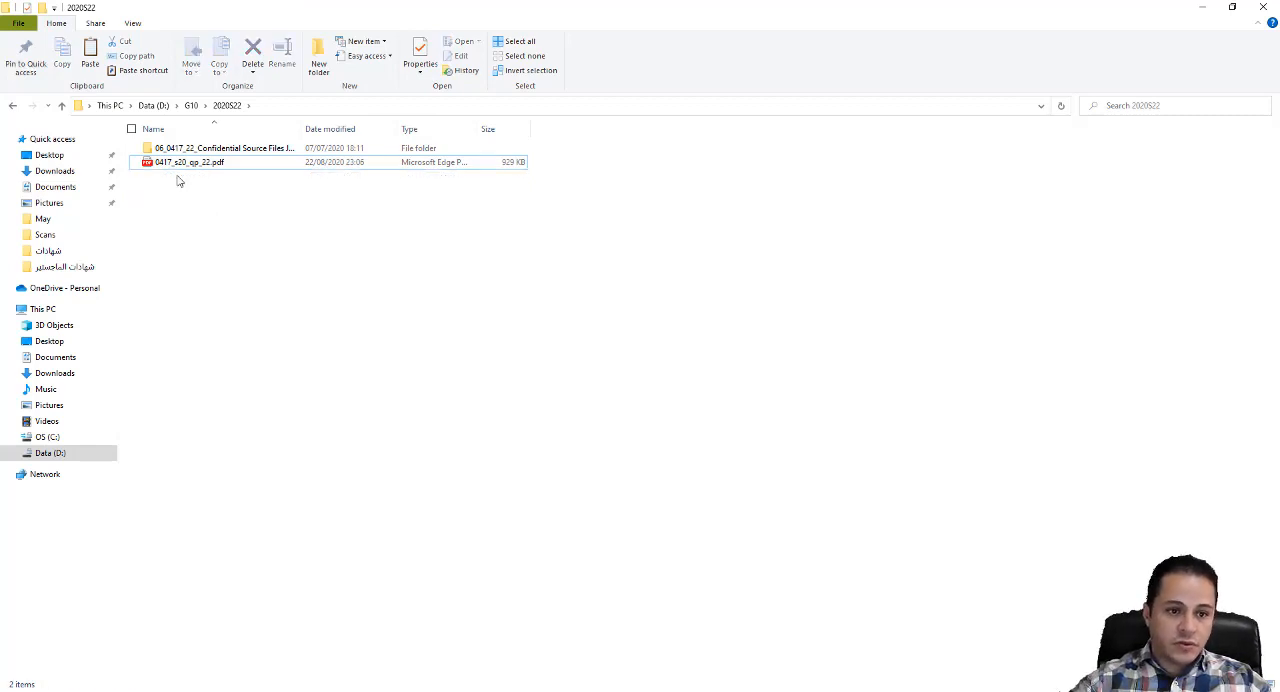
- Rename the extracted confidential source files folder as Source Files
{"action": "double_click", "coordinate": [300, 129]}
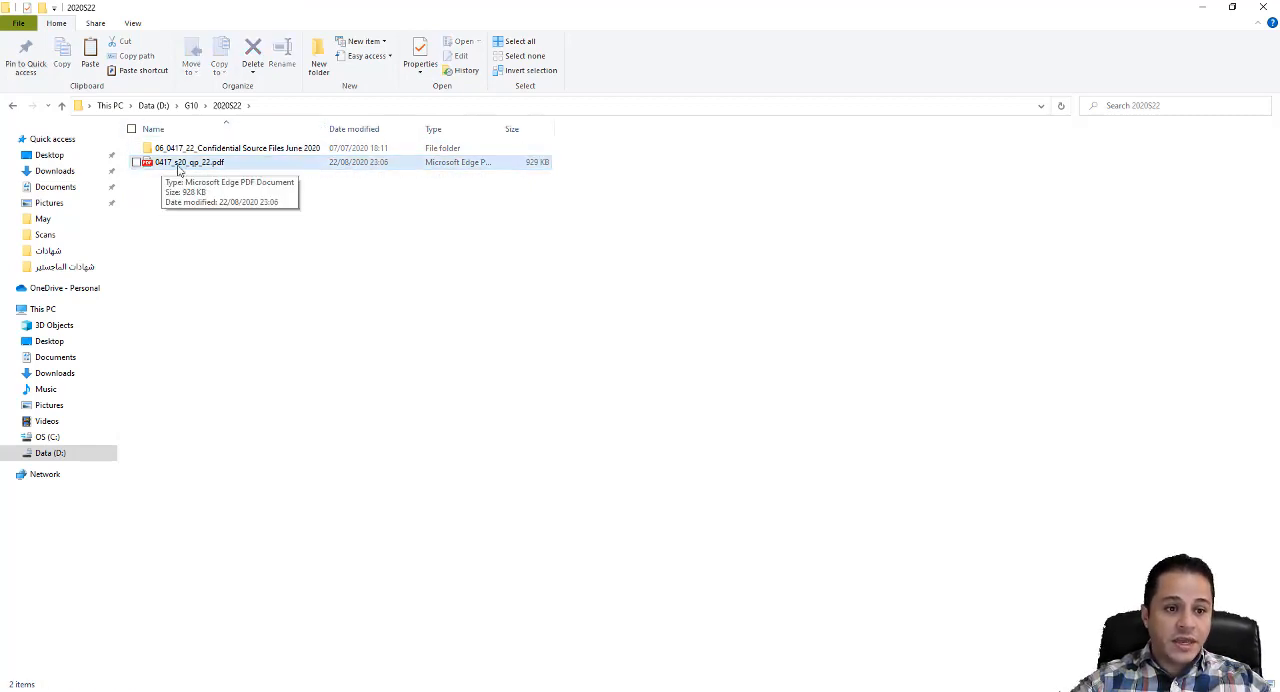
{"action": "right_click", "coordinate": [233, 150]}
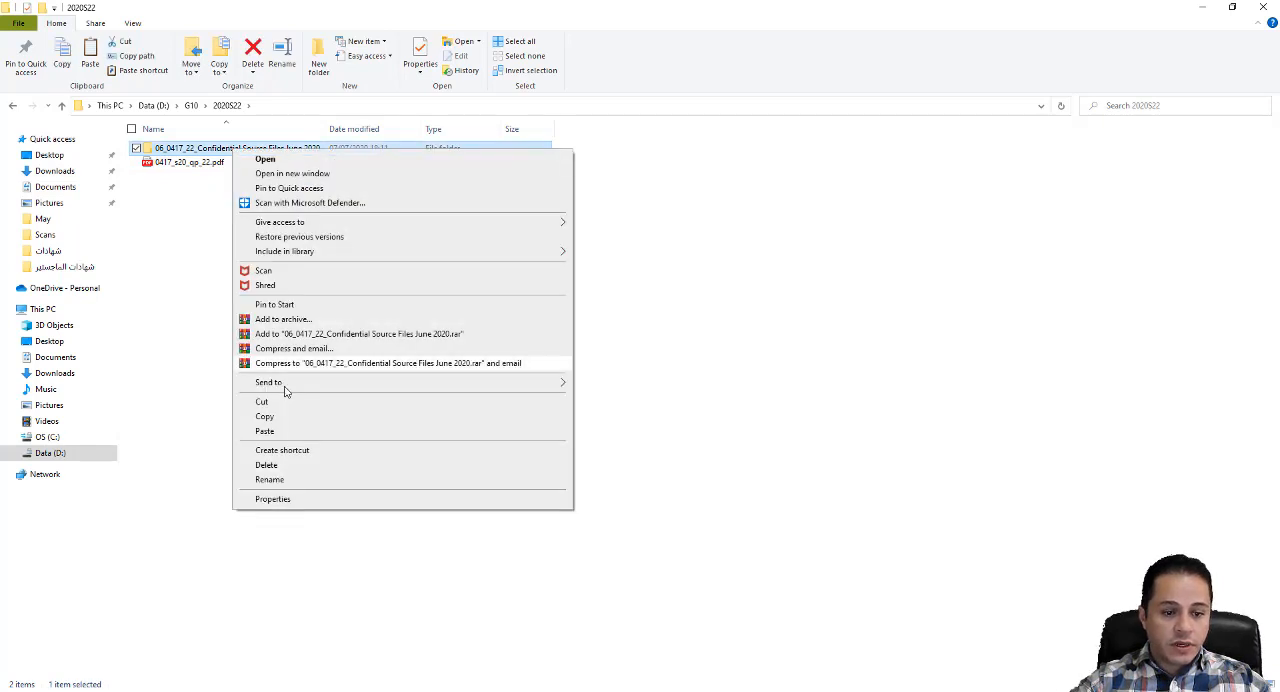
{"action": "left_click", "coordinate": [269, 480]}
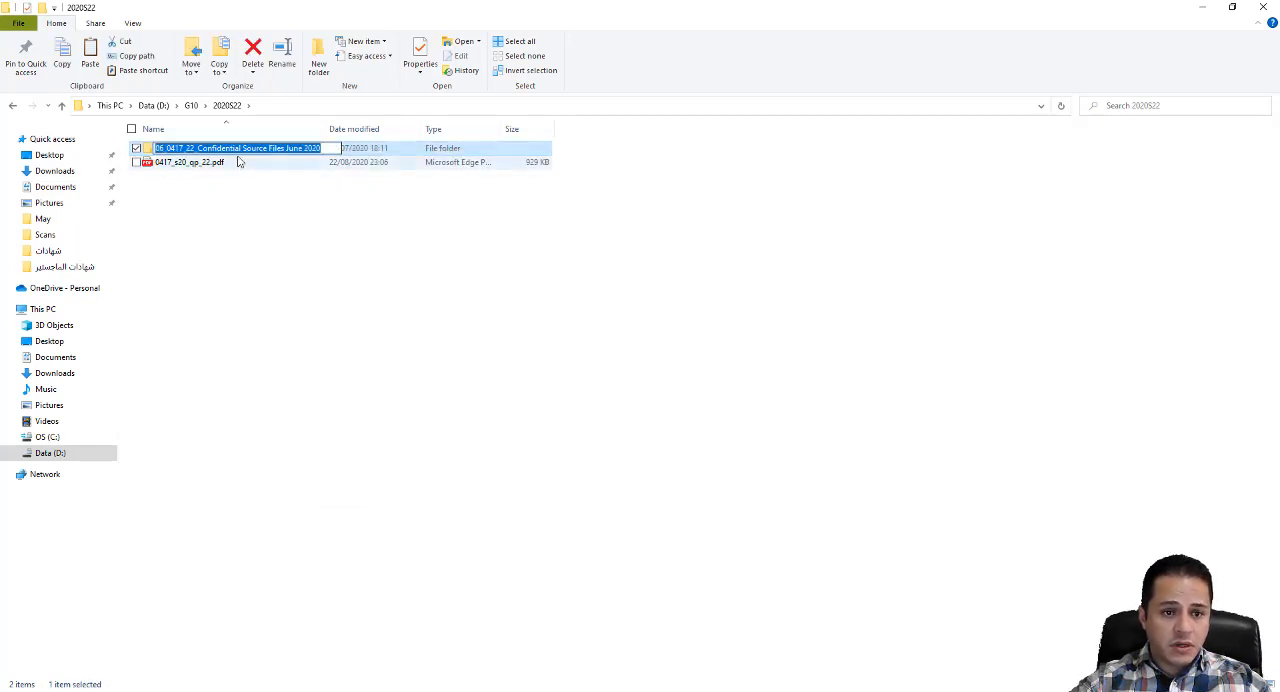
{"action": "left_click_drag", "start_coordinate": [245, 147], "coordinate": [154, 147]}
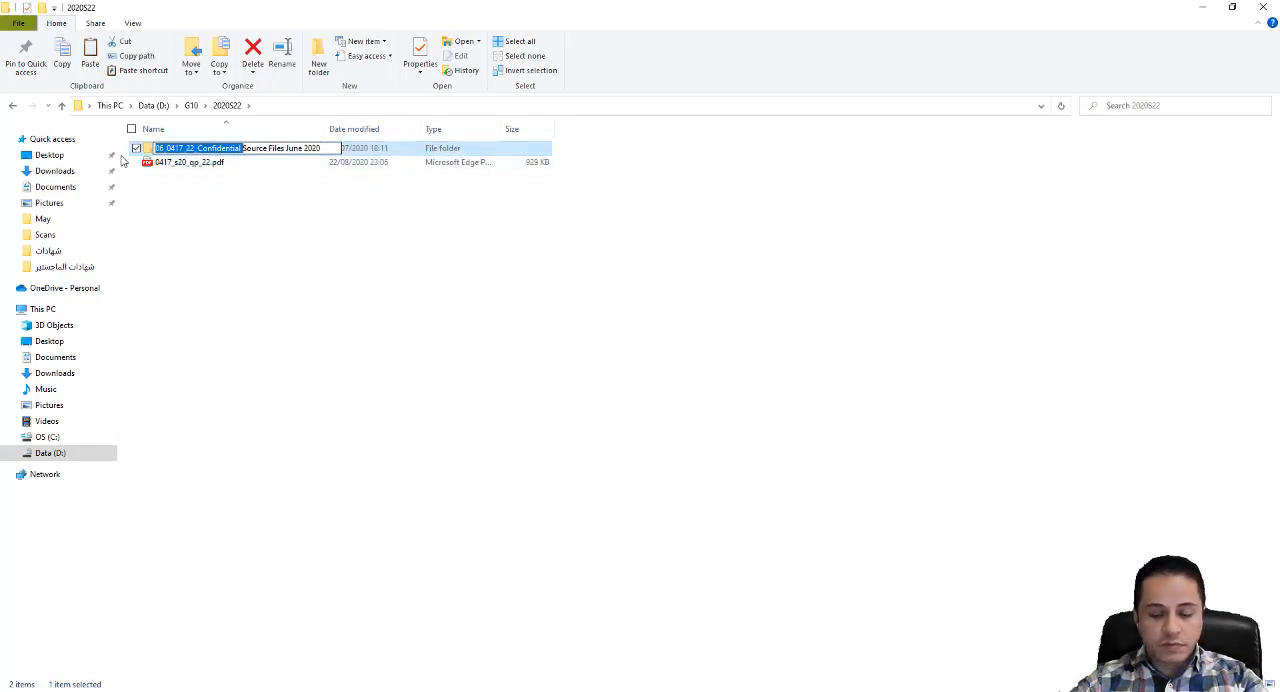
{"action": "key", "text": "BackSpace"}
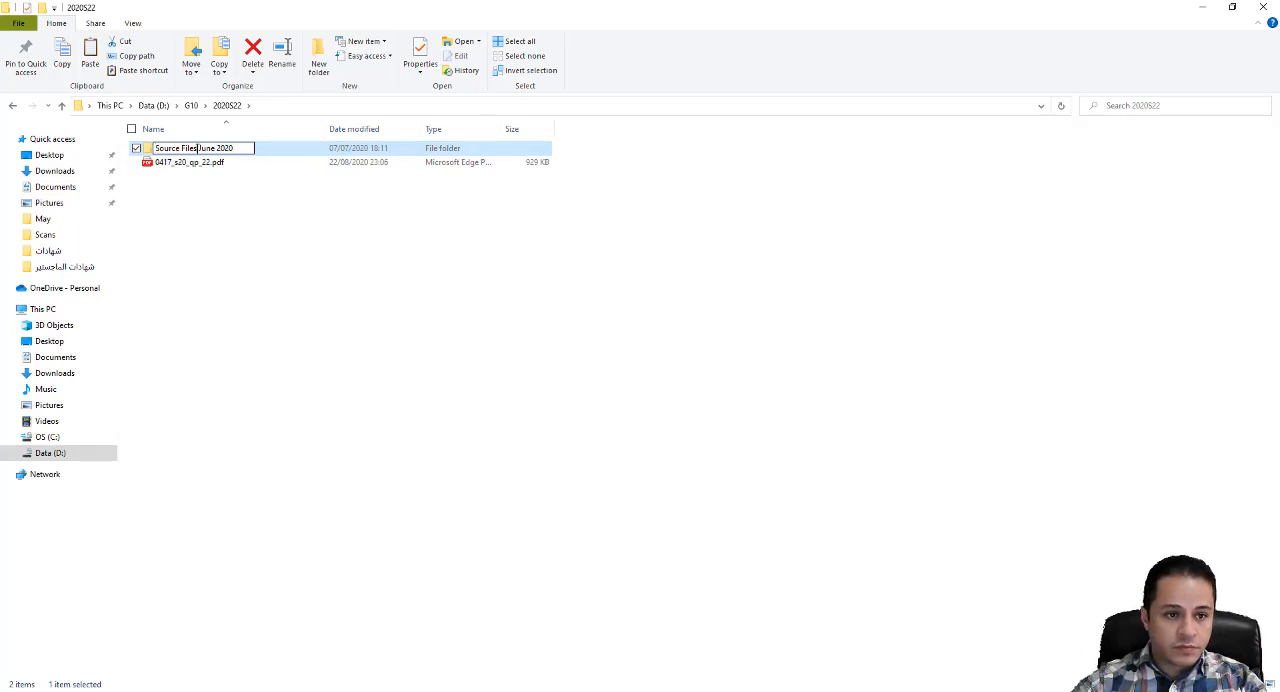
{"action": "left_click_drag", "start_coordinate": [196, 148], "coordinate": [240, 148]}
{"action": "key", "text": "BackSpace"}
{"action": "left_click", "coordinate": [244, 259]}
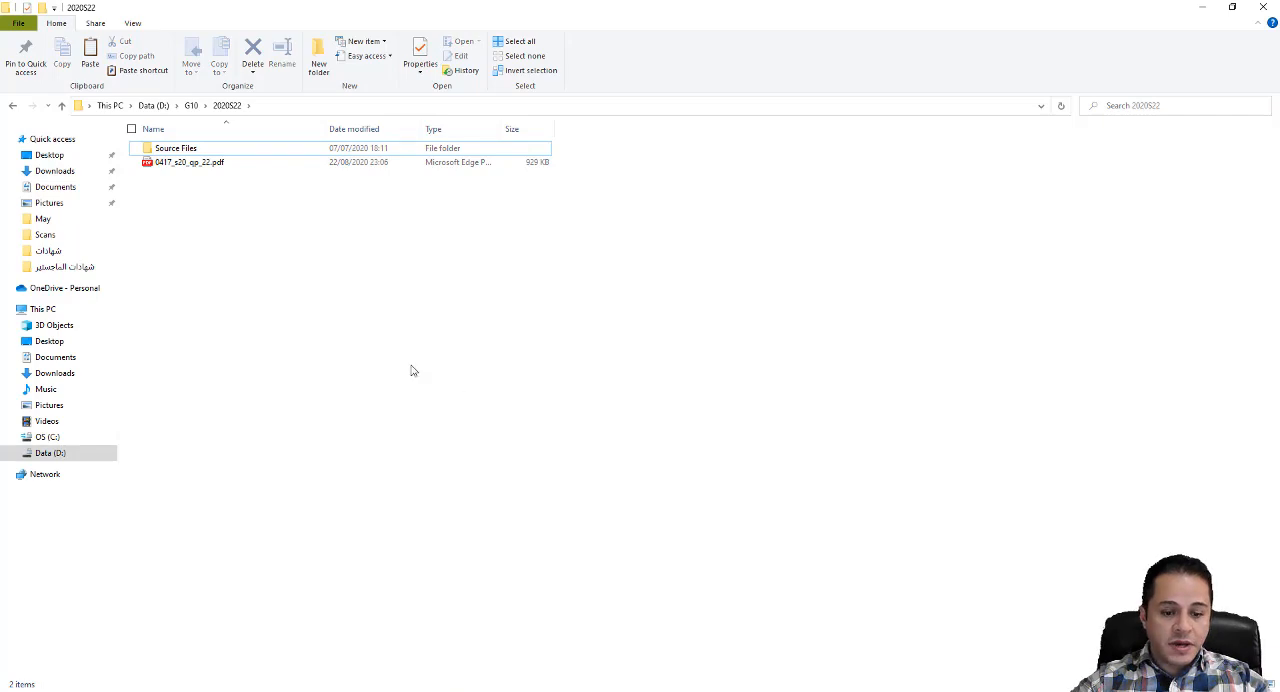
- Show the 0417_s20_qp_22.pdf question paper beside the file window and open the Source Files folder
{"action": "left_click", "coordinate": [345, 691]}
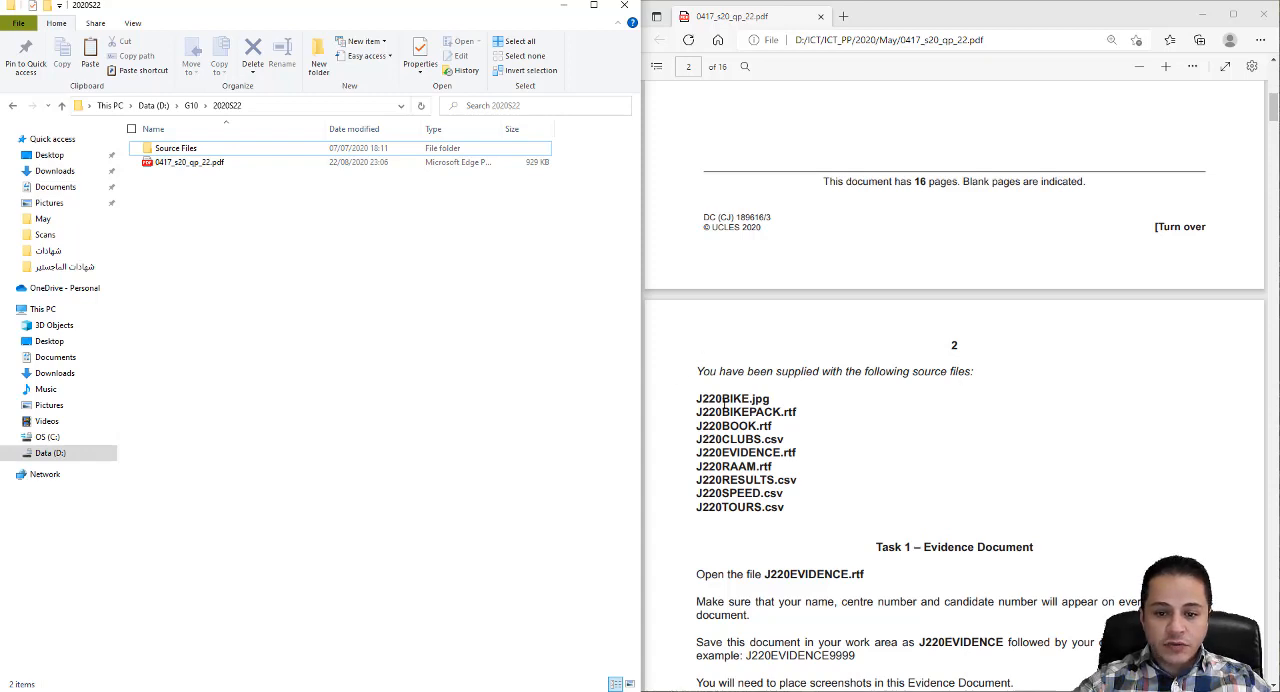
{"action": "double_click", "coordinate": [189, 150]}
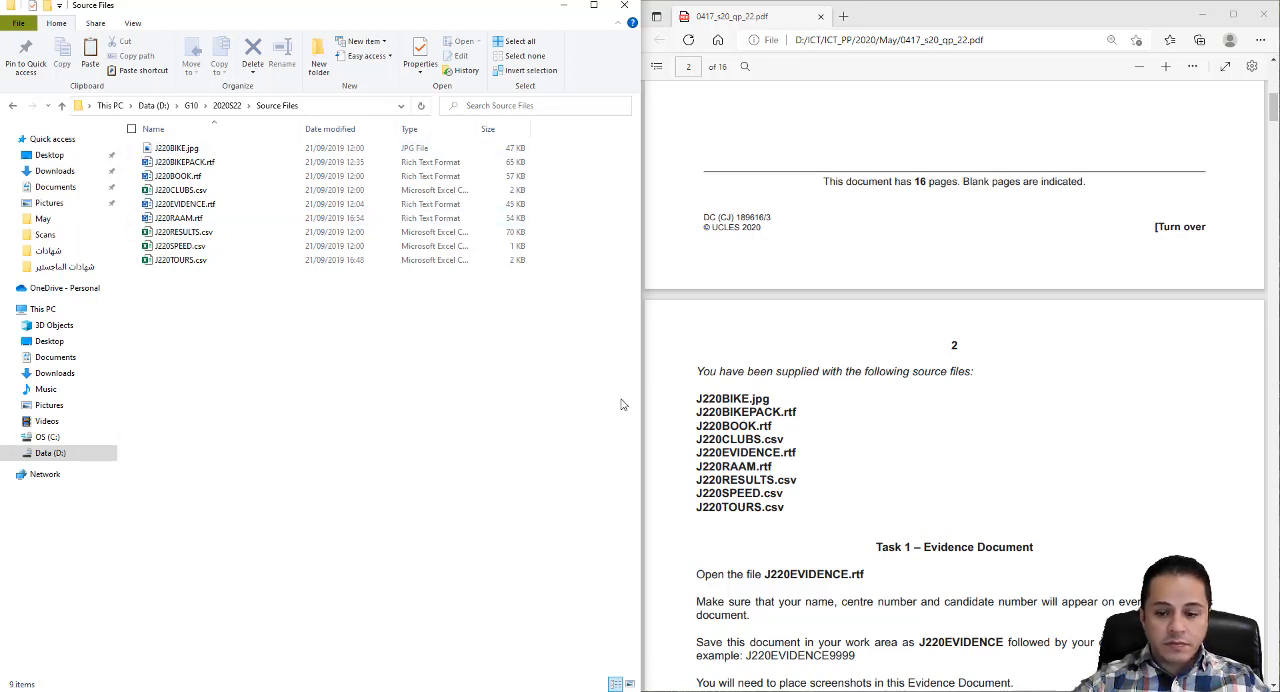
- Open J220EVIDENCE.rtf from Source Files in Word and dock its window beside Task 1 of the question paper
{"action": "scroll", "coordinate": [1192, 141], "scroll_direction": "down", "scroll_amount": 5}
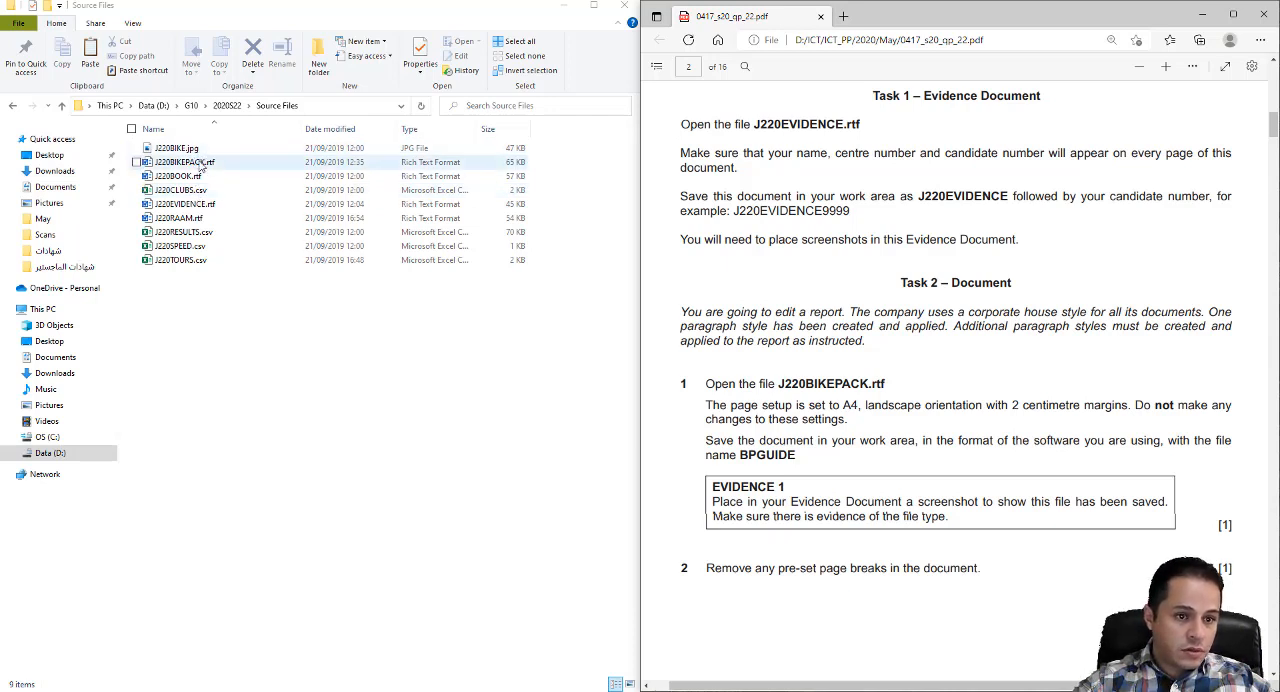
{"action": "double_click", "coordinate": [196, 205]}
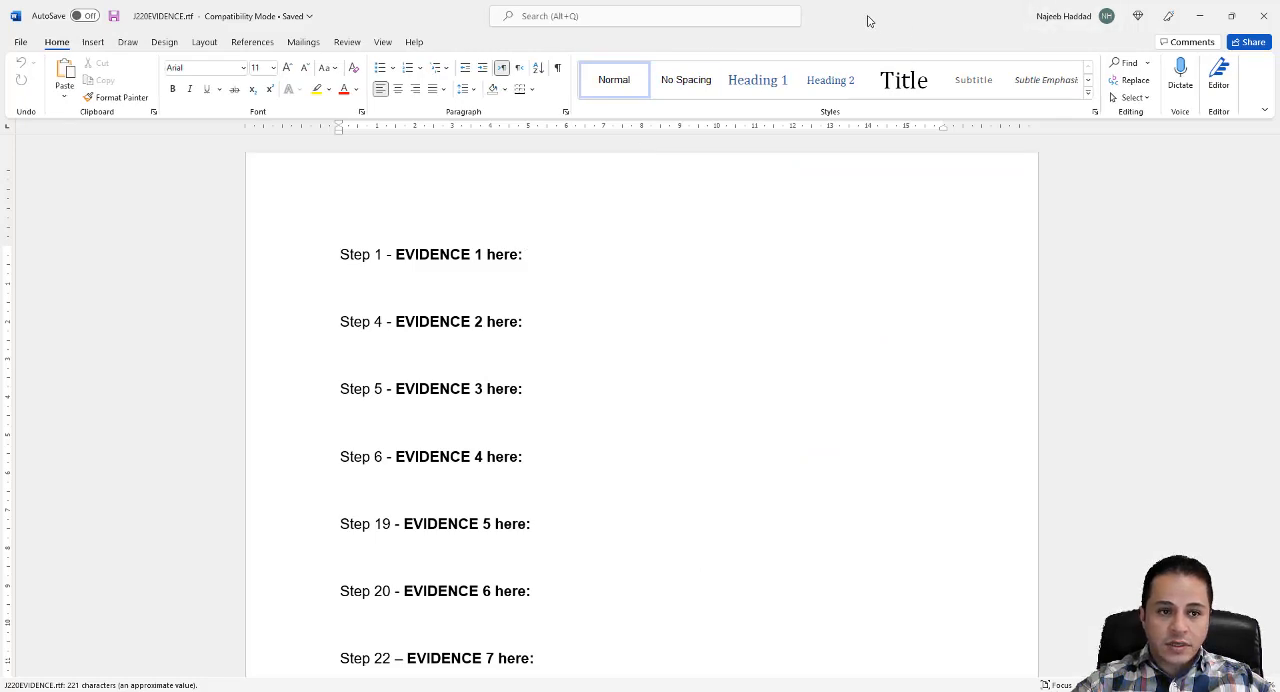
{"action": "left_click_drag", "start_coordinate": [870, 21], "coordinate": [1, 122]}
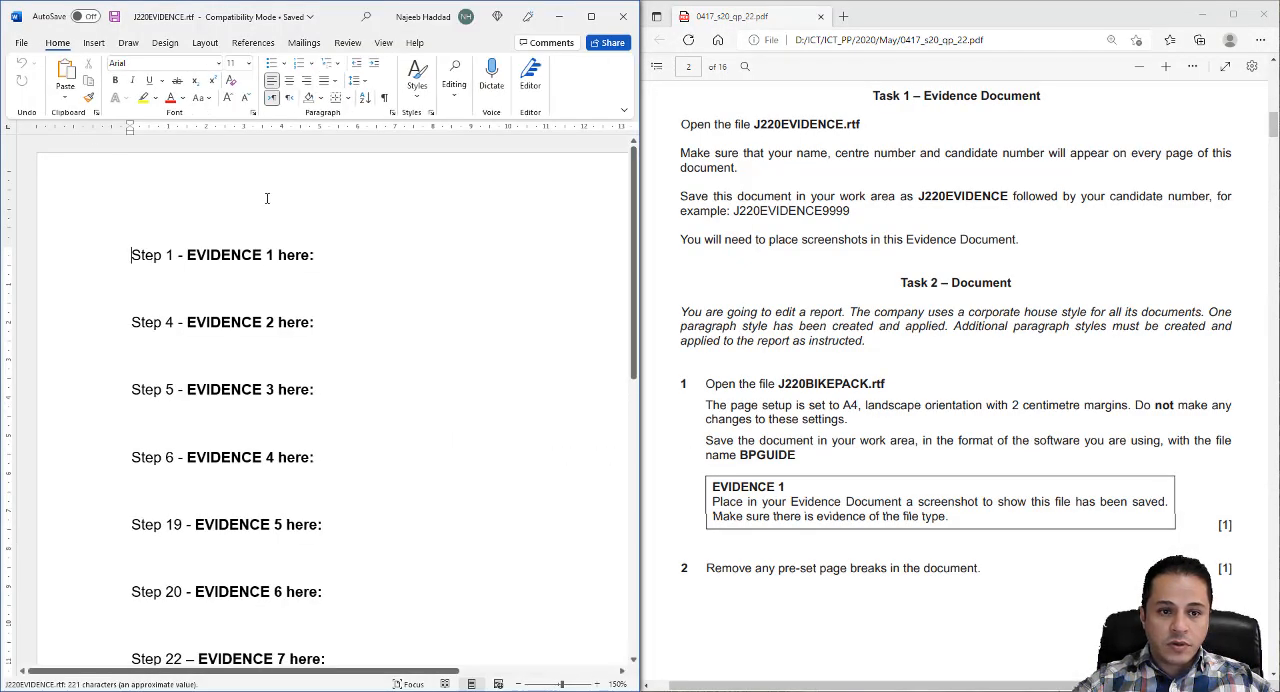
- Insert a Blank (Three Columns) header and enter the candidate's name, centre number and candidate number, separated by commas, in its left placeholder
{"action": "left_click", "coordinate": [91, 48]}
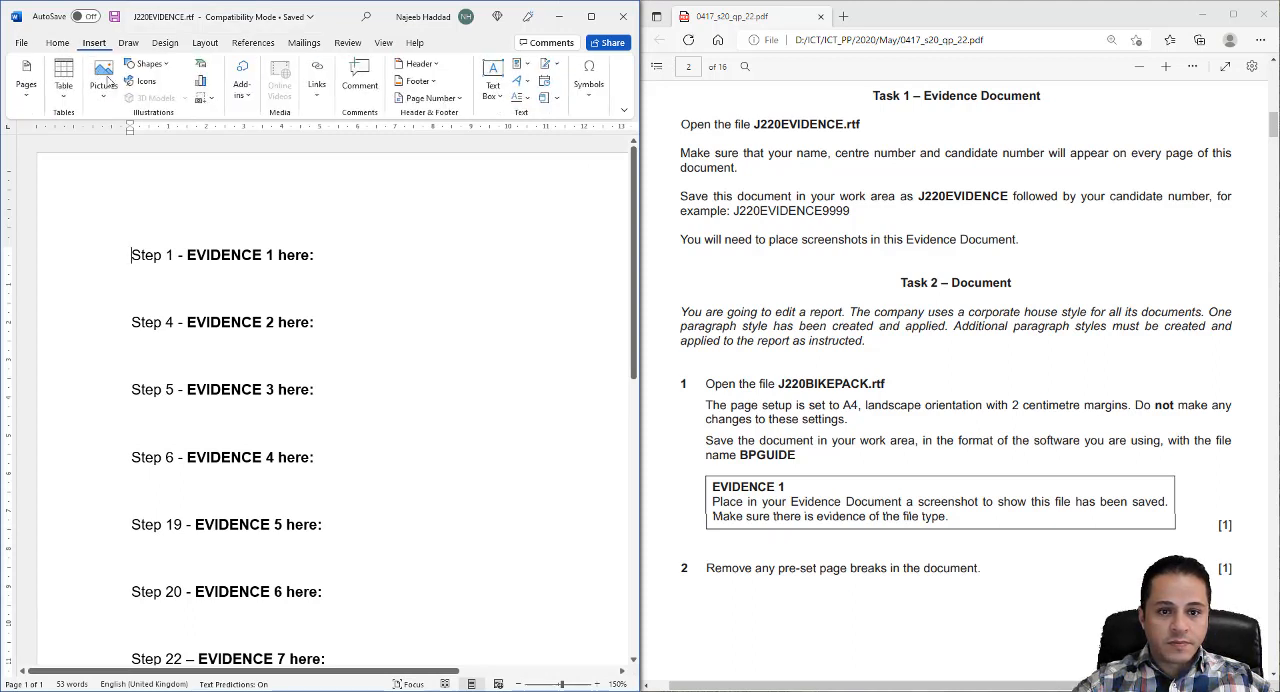
{"action": "left_click", "coordinate": [421, 64]}
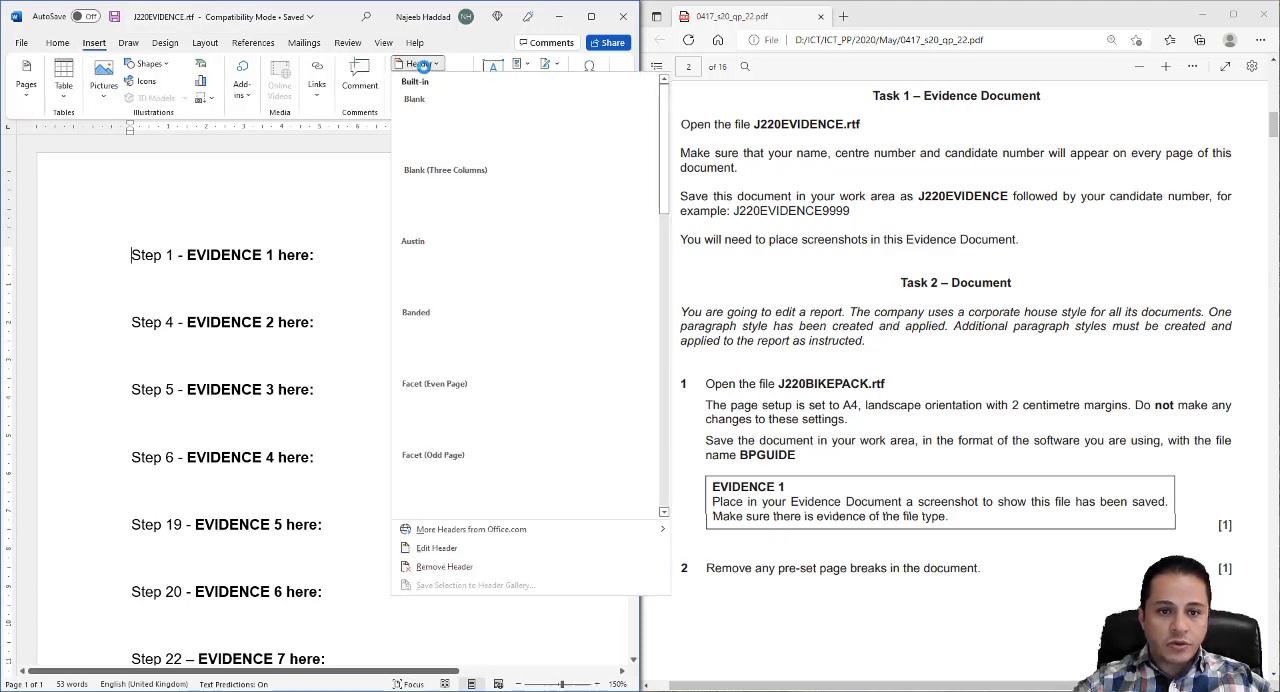
{"action": "left_click", "coordinate": [440, 195]}
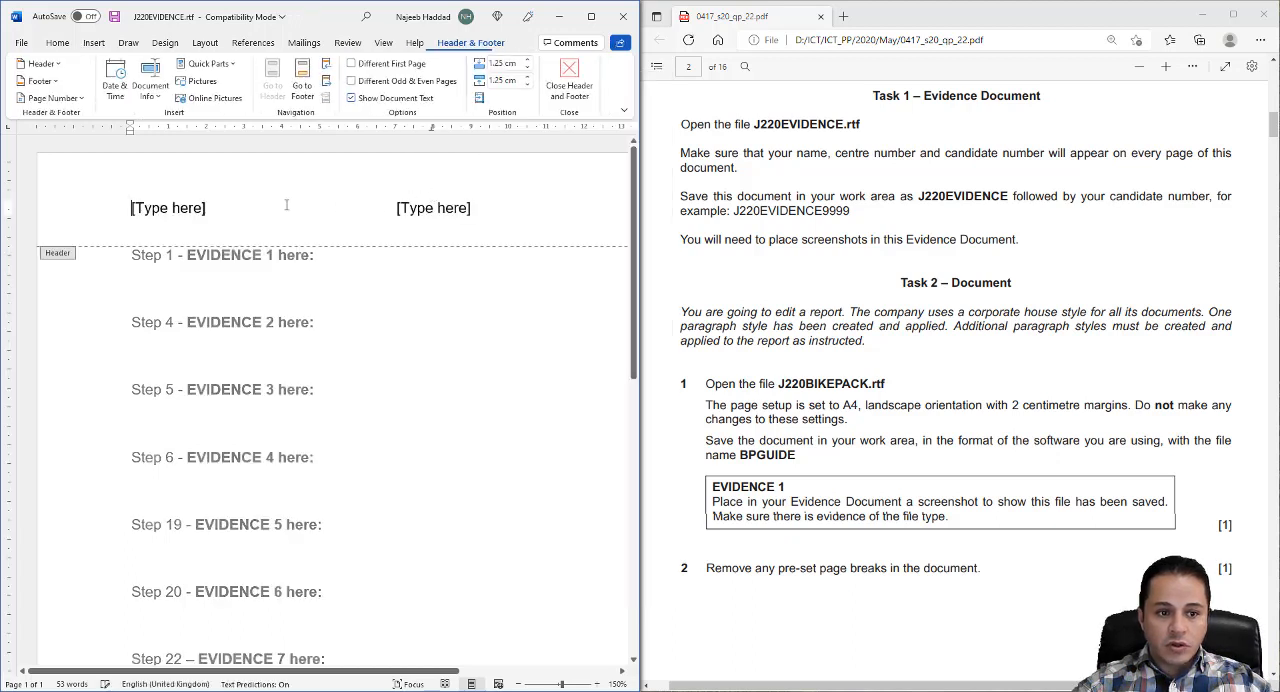
{"action": "left_click", "coordinate": [184, 209]}
{"action": "type", "text": "Na"}
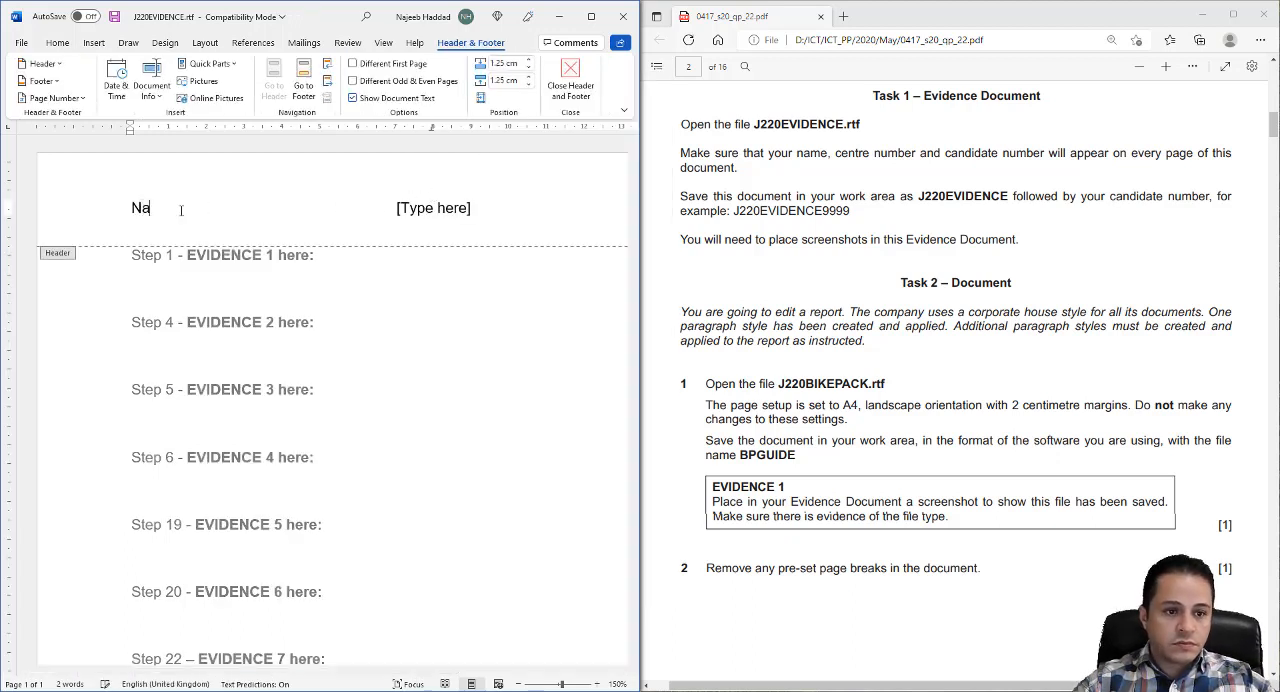
{"action": "type", "text": "jeeb J"}
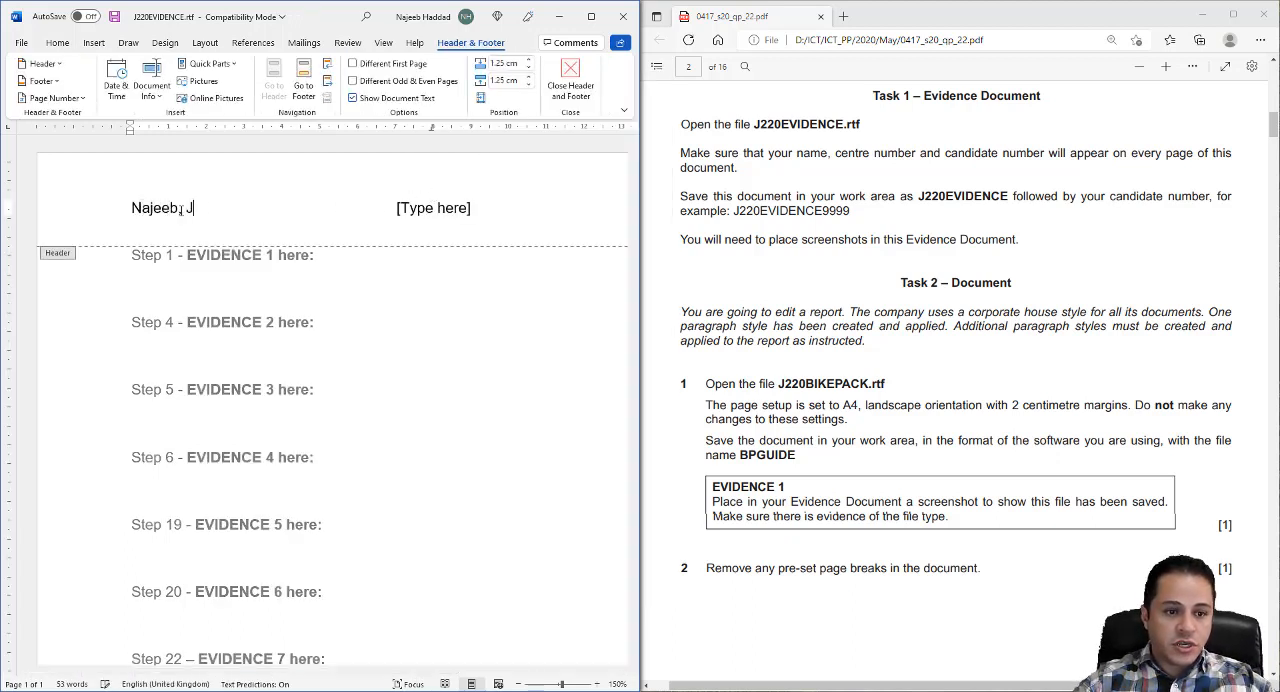
{"action": "type", "text": "O095"}
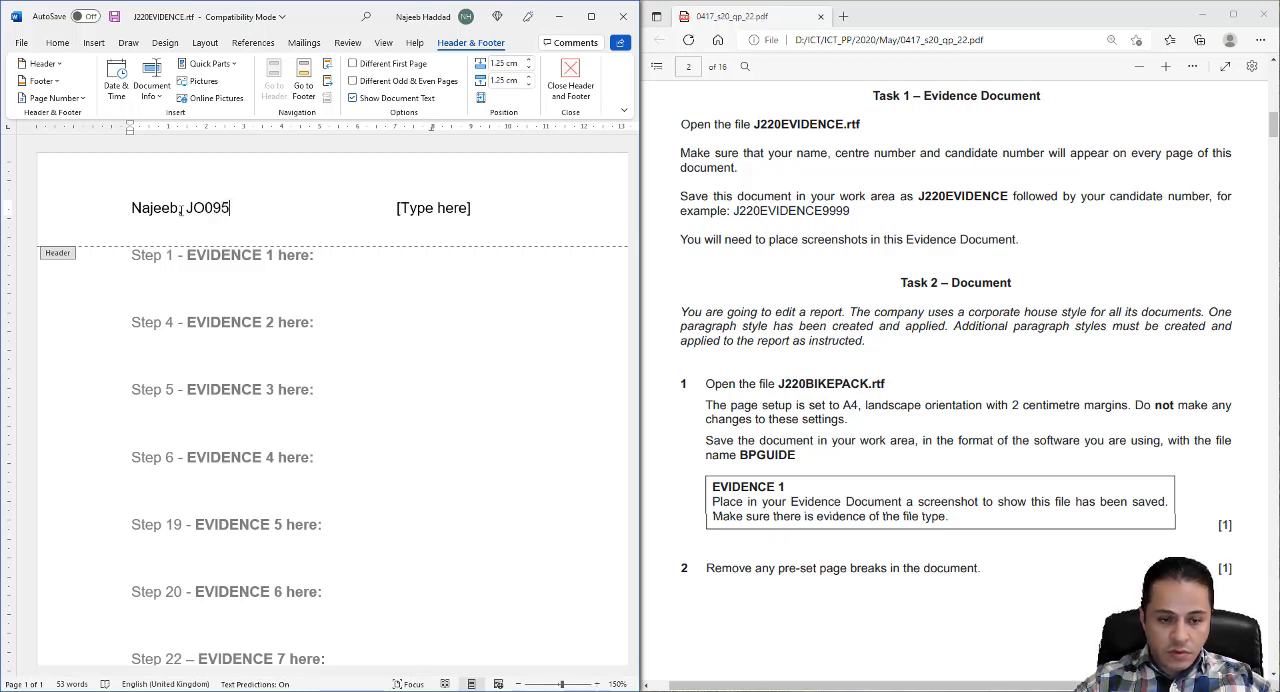
{"action": "type", "text": ", 9"}
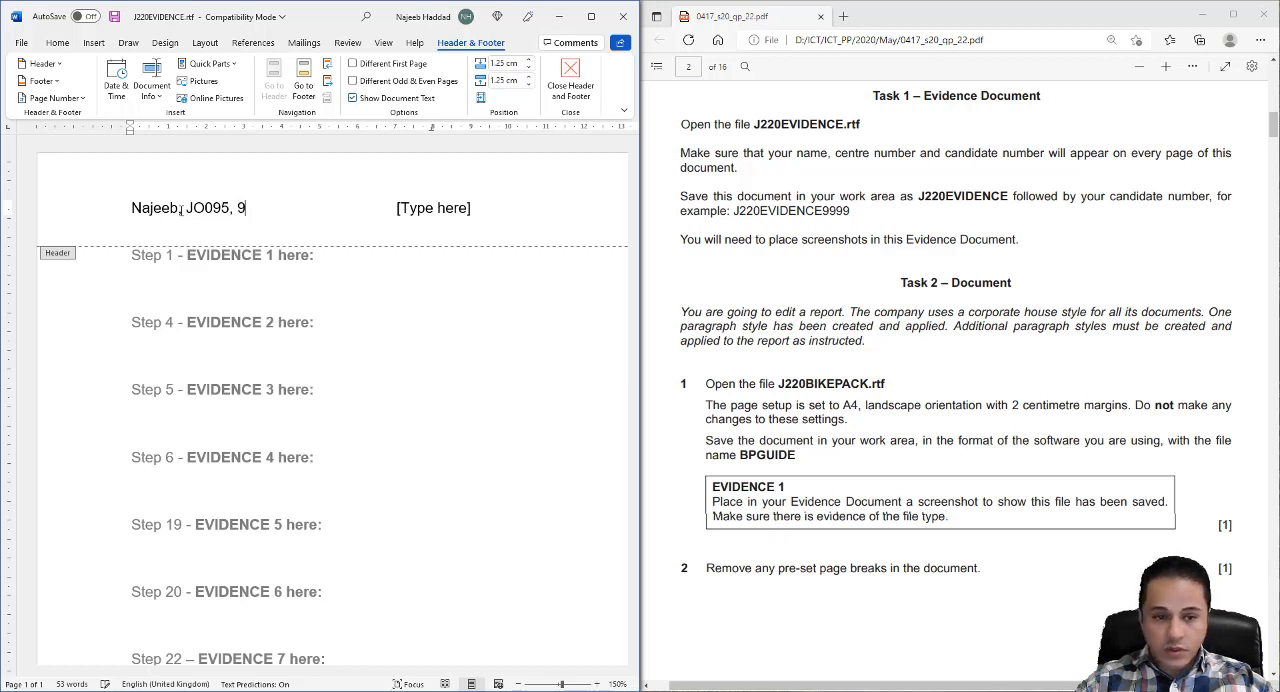
{"action": "type", "text": "999"}
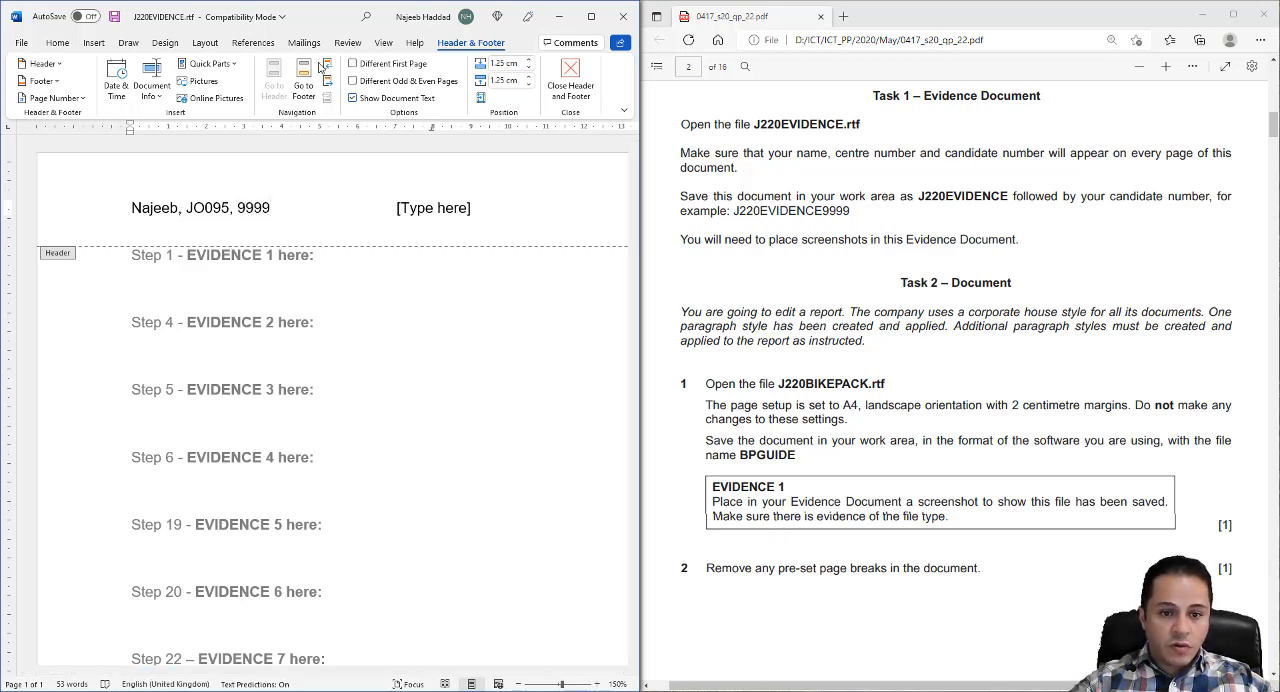
- Delete the unused centre and right placeholders from the header
{"action": "left_click", "coordinate": [402, 207]}
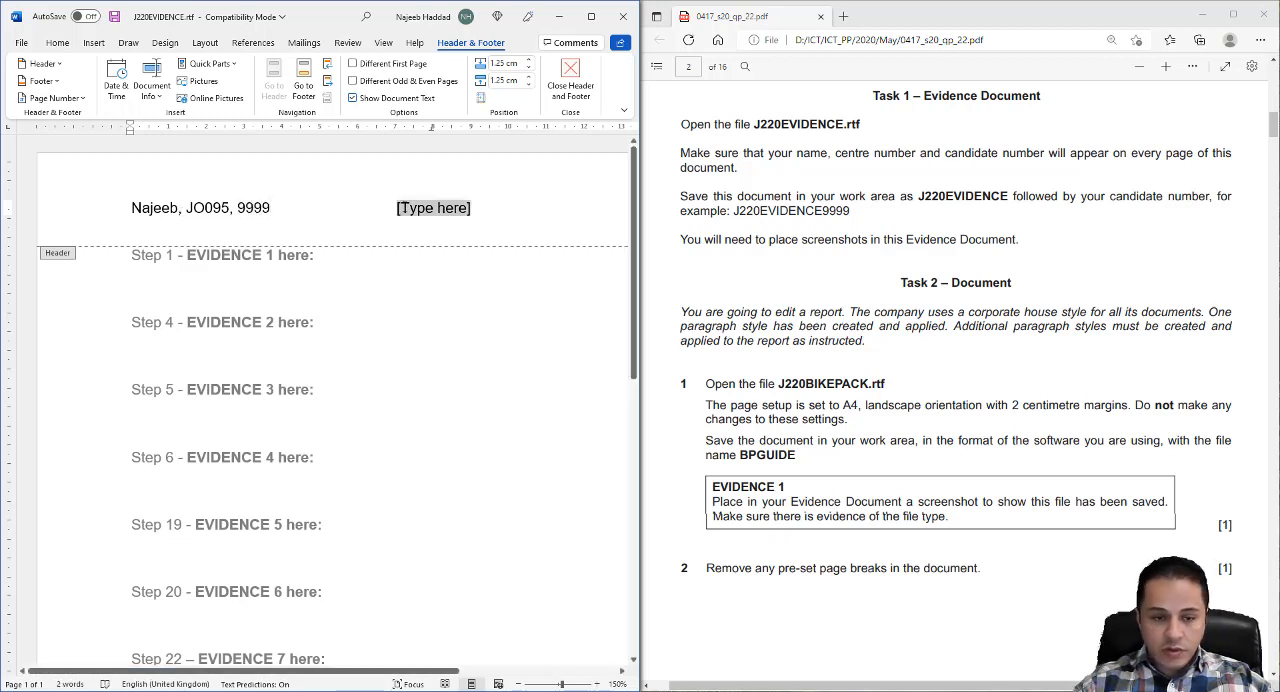
{"action": "key", "text": "Delete"}
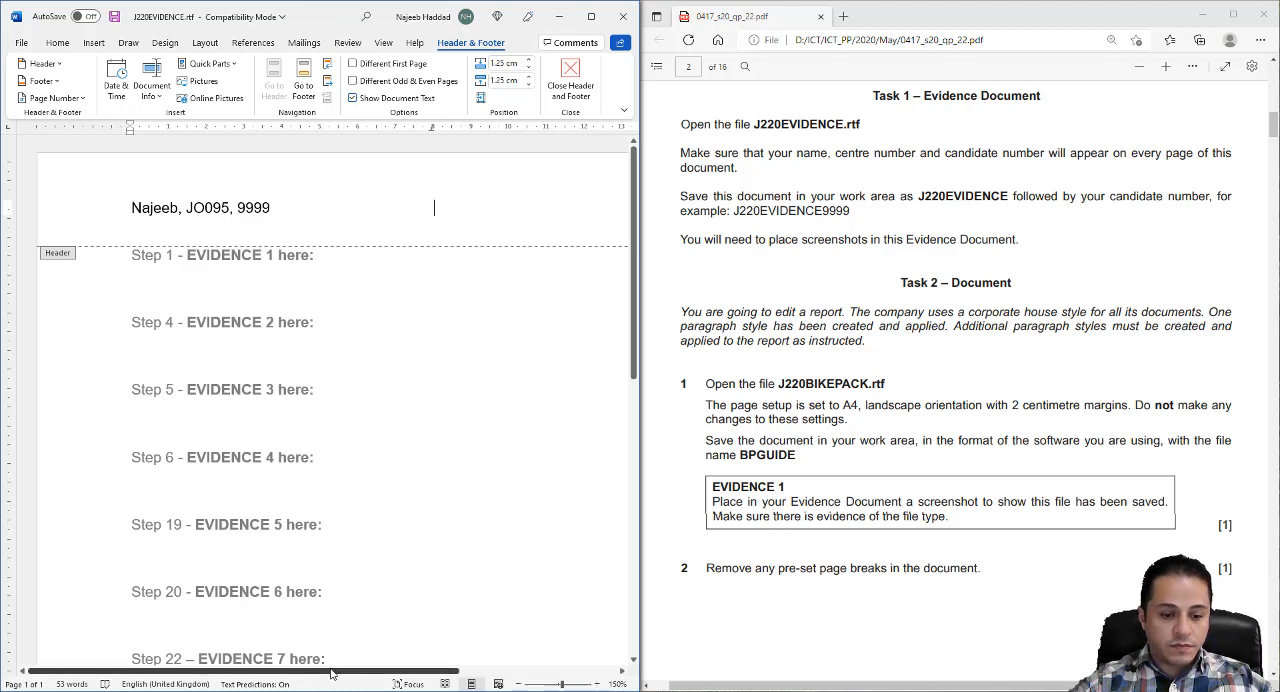
{"action": "left_click_drag", "start_coordinate": [333, 672], "coordinate": [479, 672]}
{"action": "left_click", "coordinate": [480, 211]}
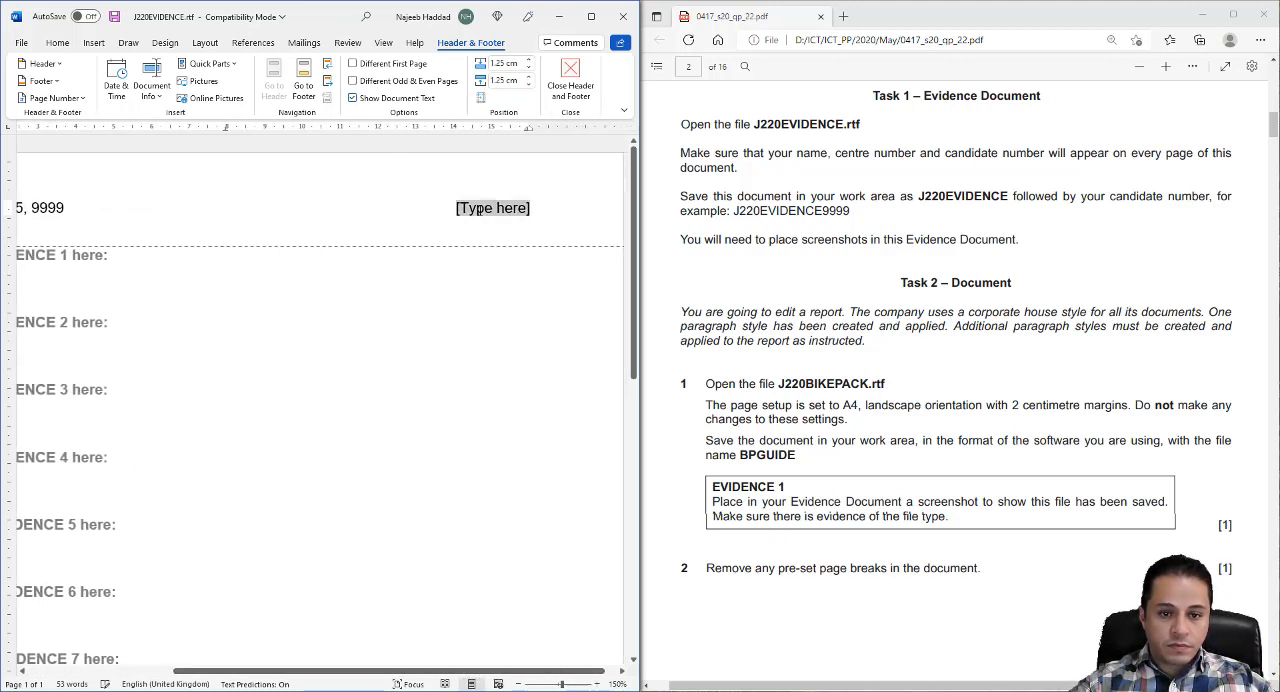
{"action": "key", "text": "Delete"}
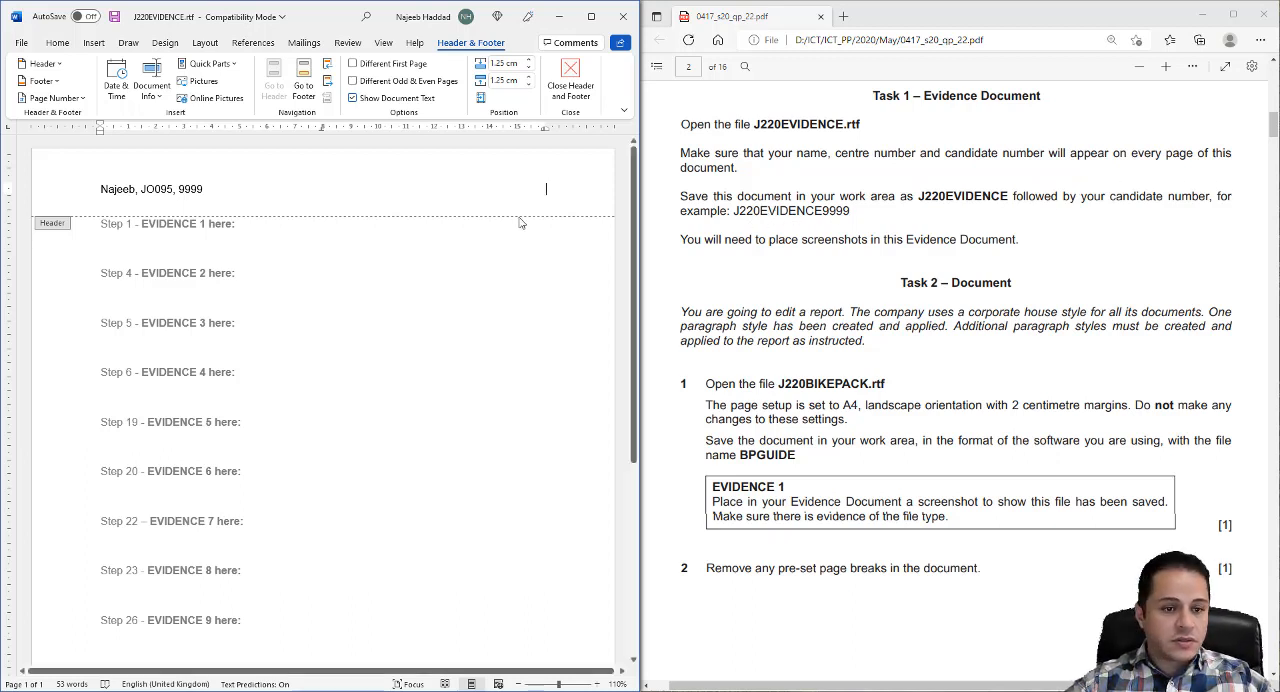
- Save the evidence document in the 2020S22 folder as a Word Document (*.docx) named J220EVIDENCE followed by the candidate number
{"action": "left_click", "coordinate": [22, 46]}
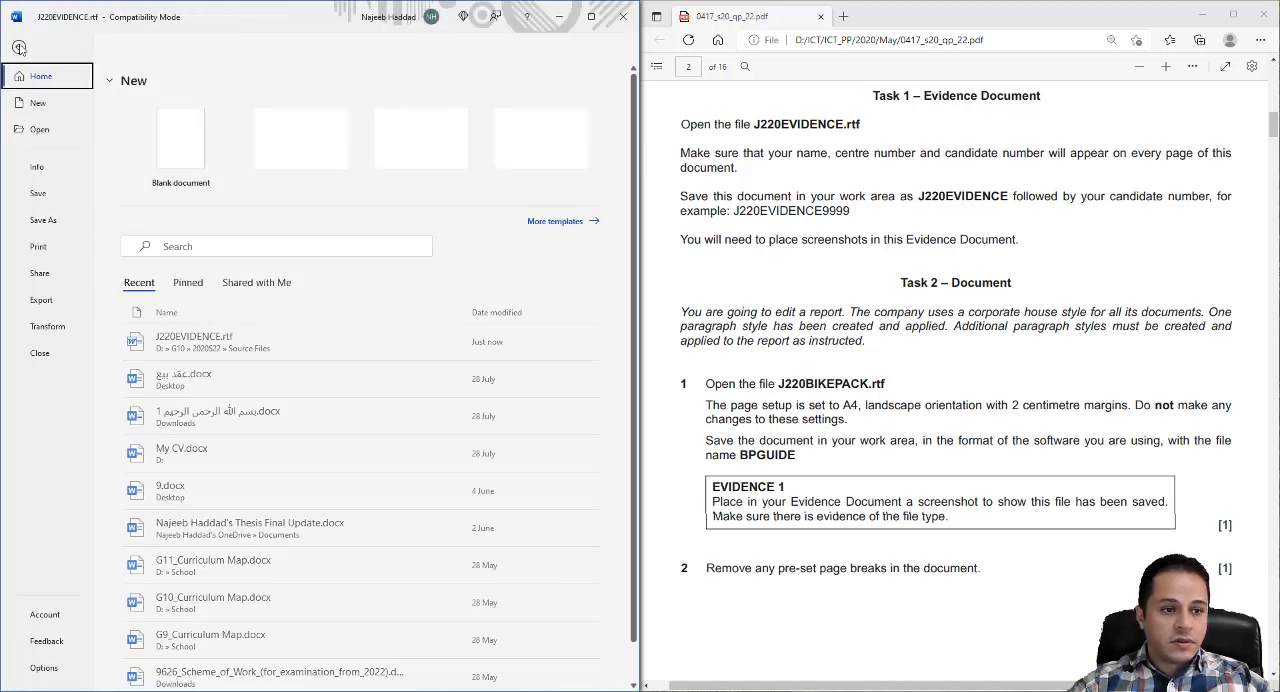
{"action": "left_click", "coordinate": [45, 221]}
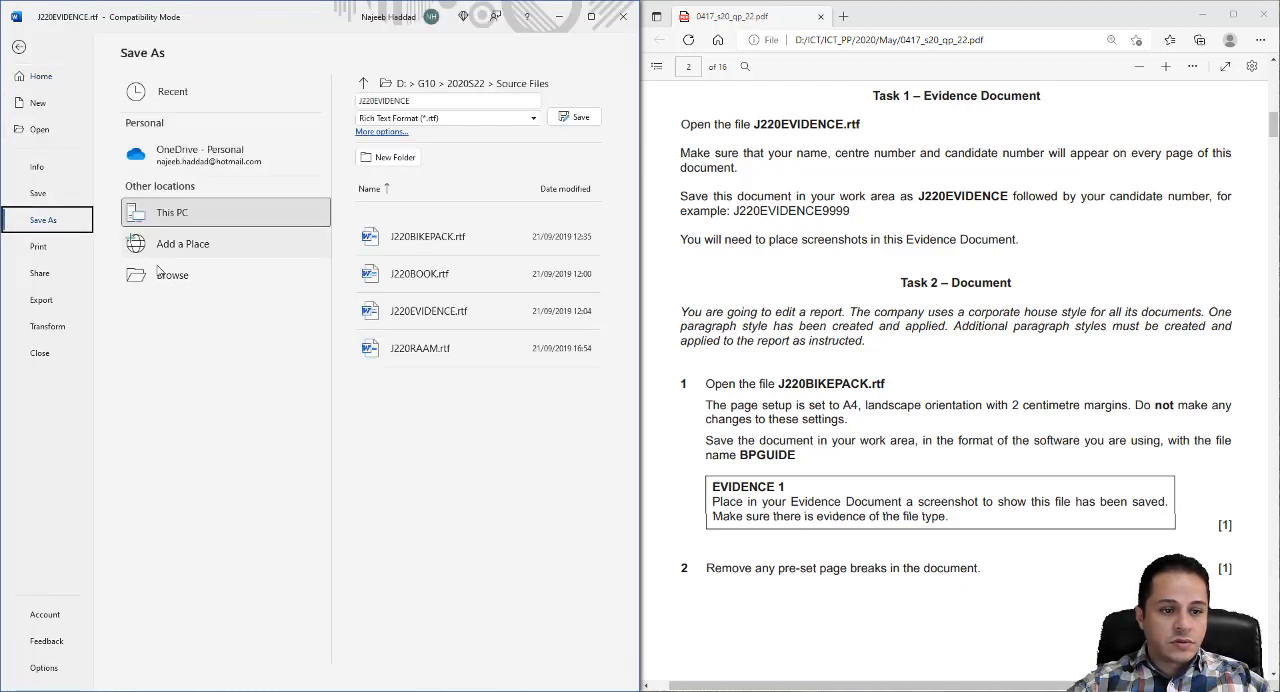
{"action": "left_click", "coordinate": [170, 279]}
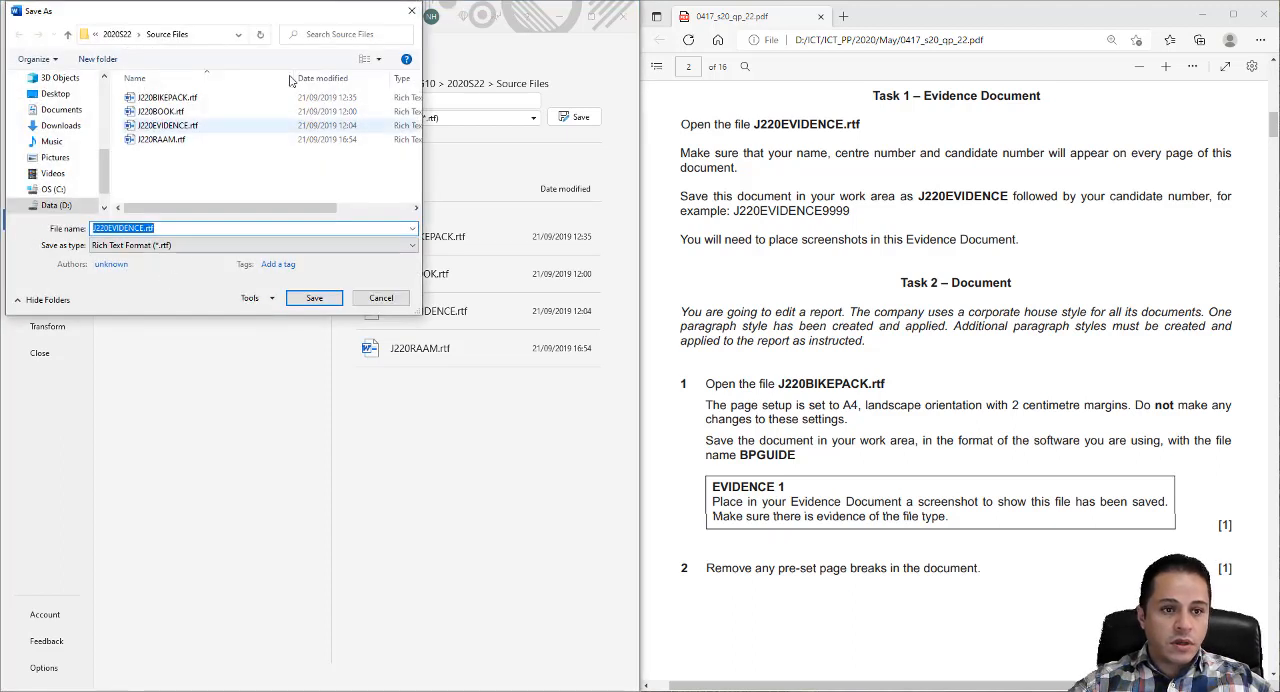
{"action": "left_click", "coordinate": [117, 35]}
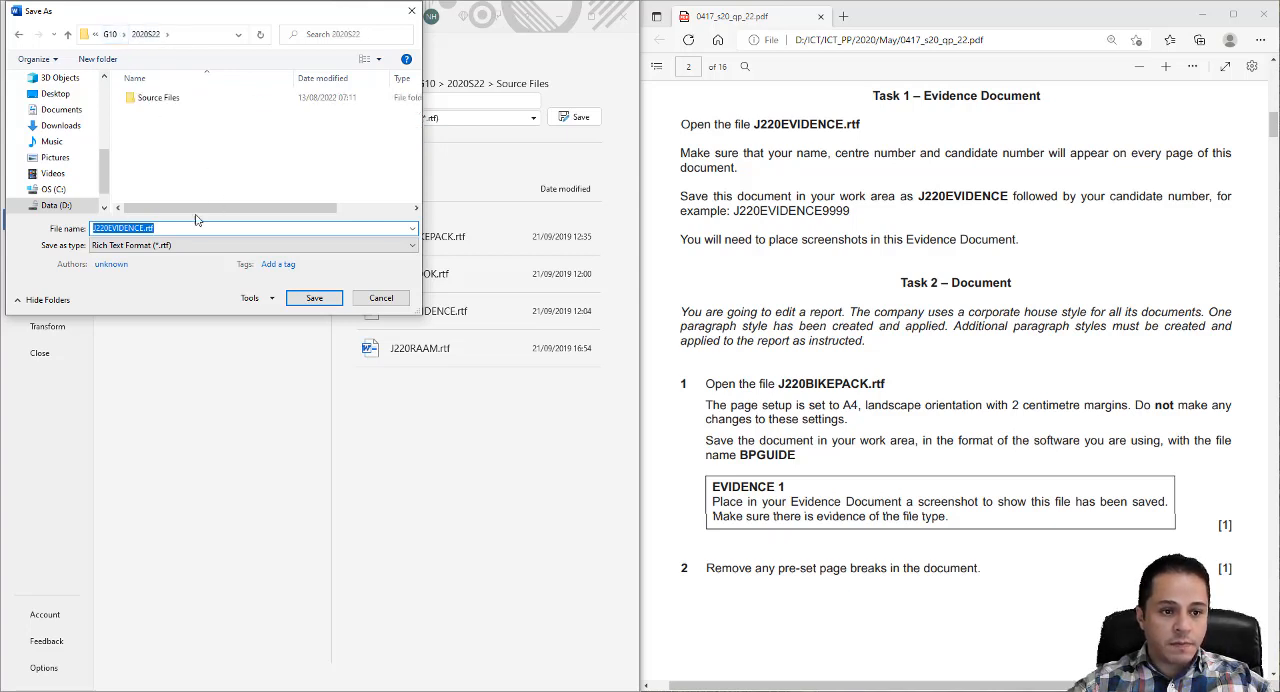
{"action": "left_click", "coordinate": [160, 230]}
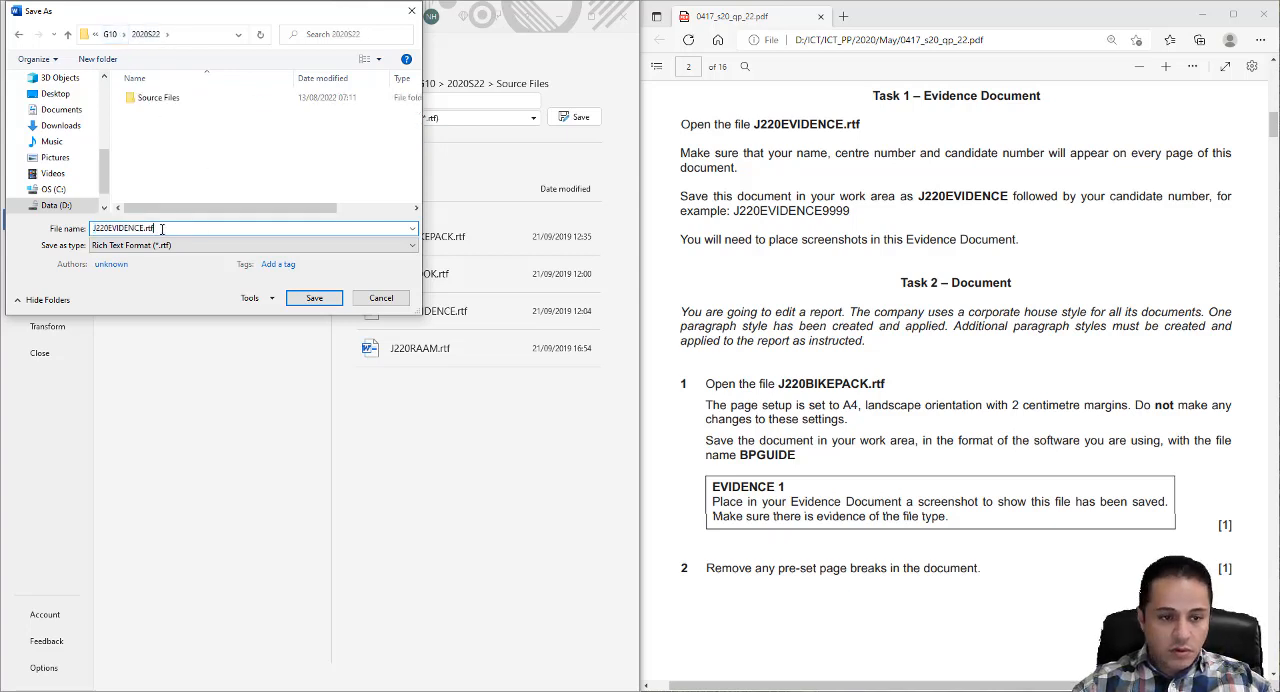
{"action": "type", "text": "9"}
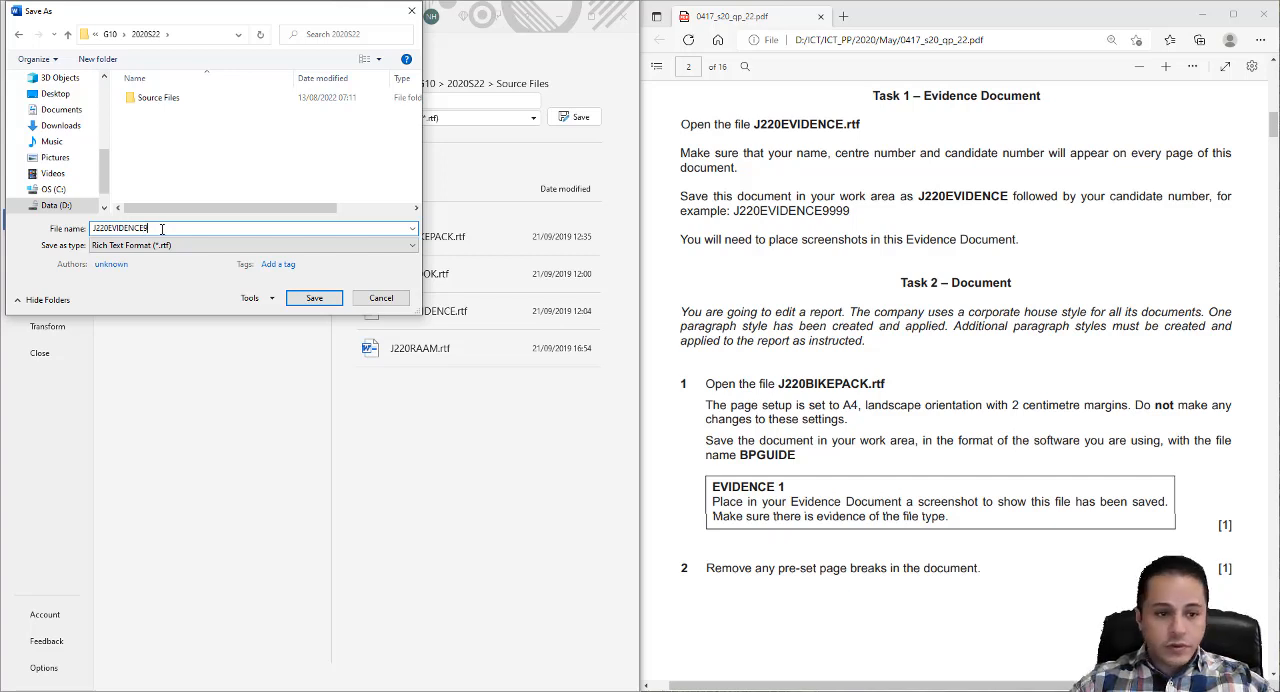
{"action": "type", "text": "999"}
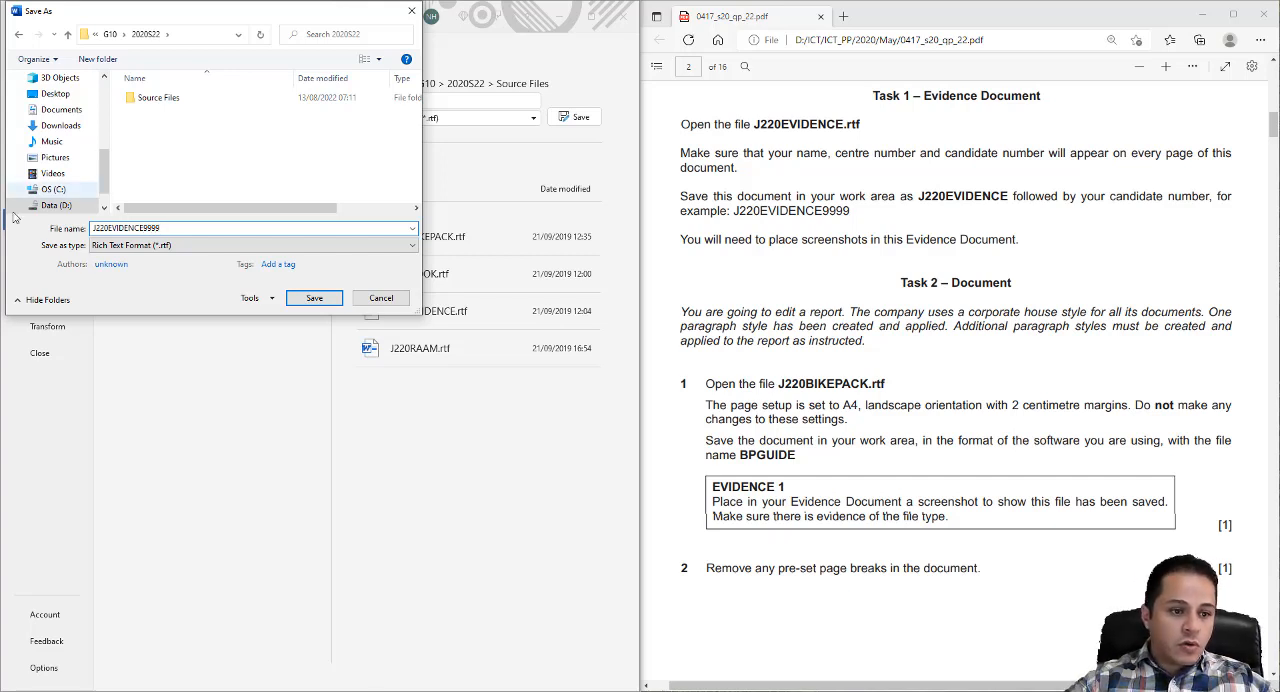
{"action": "left_click", "coordinate": [110, 252]}
{"action": "left_click", "coordinate": [130, 258]}
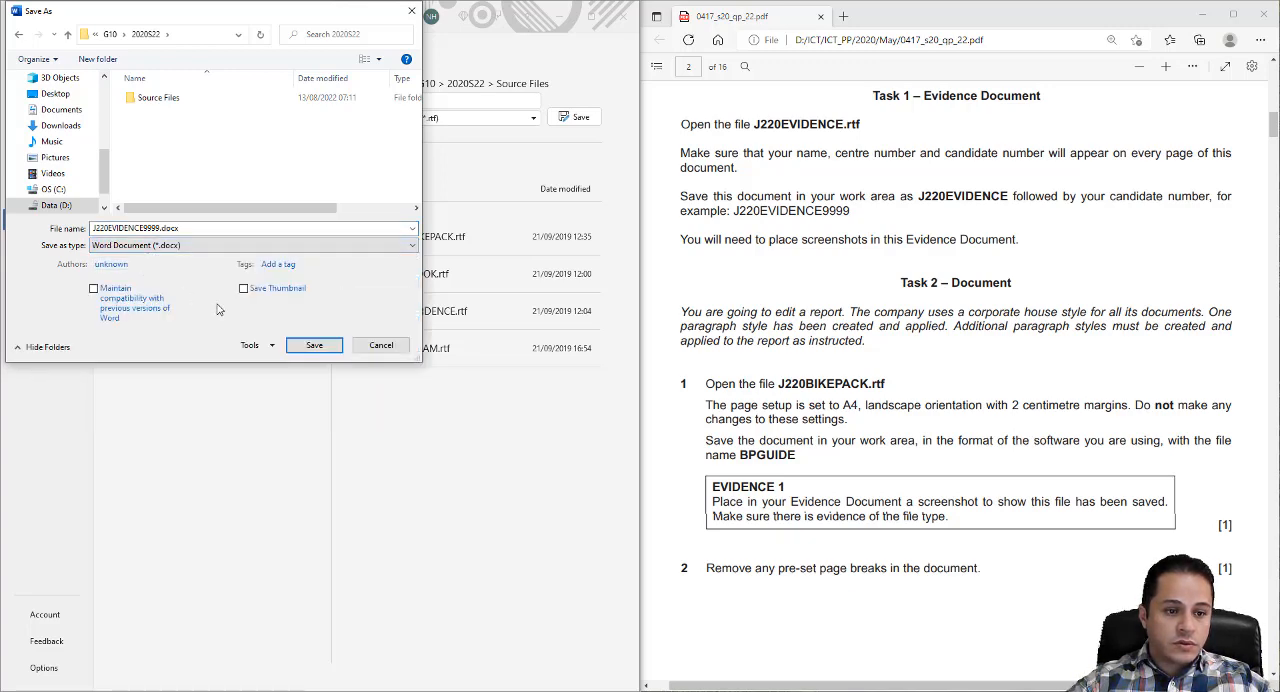
{"action": "left_click", "coordinate": [308, 345]}
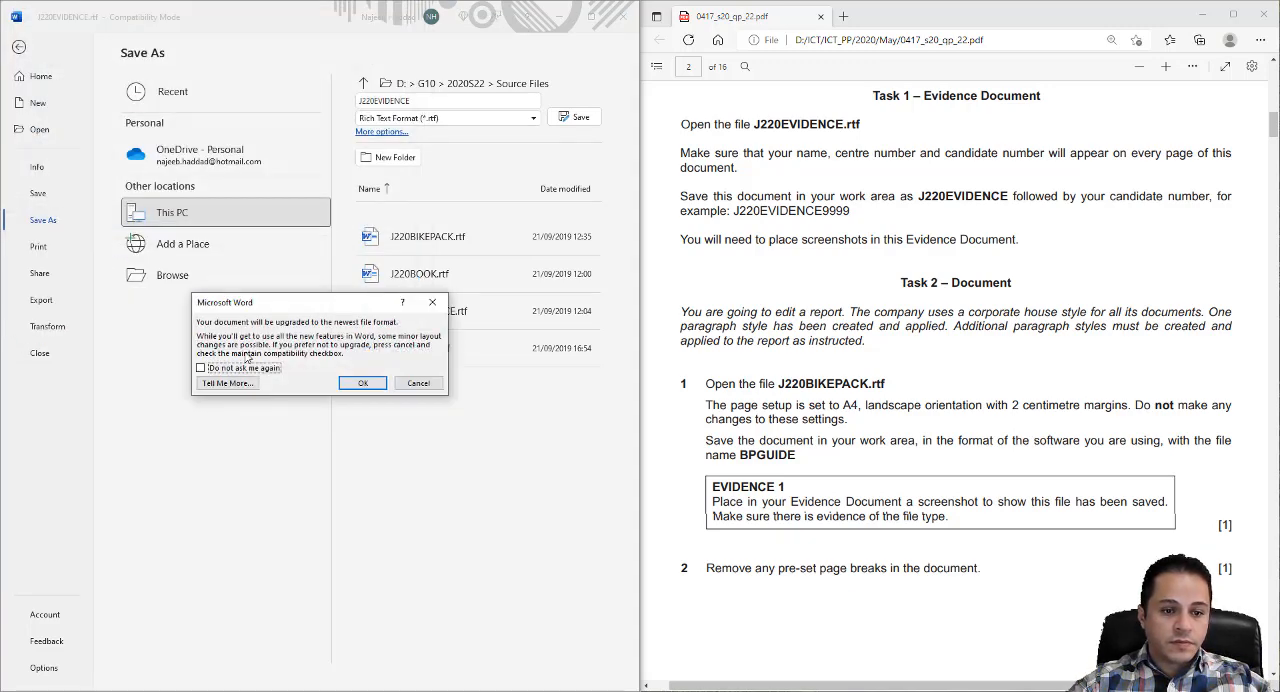
{"action": "key", "text": "Return"}
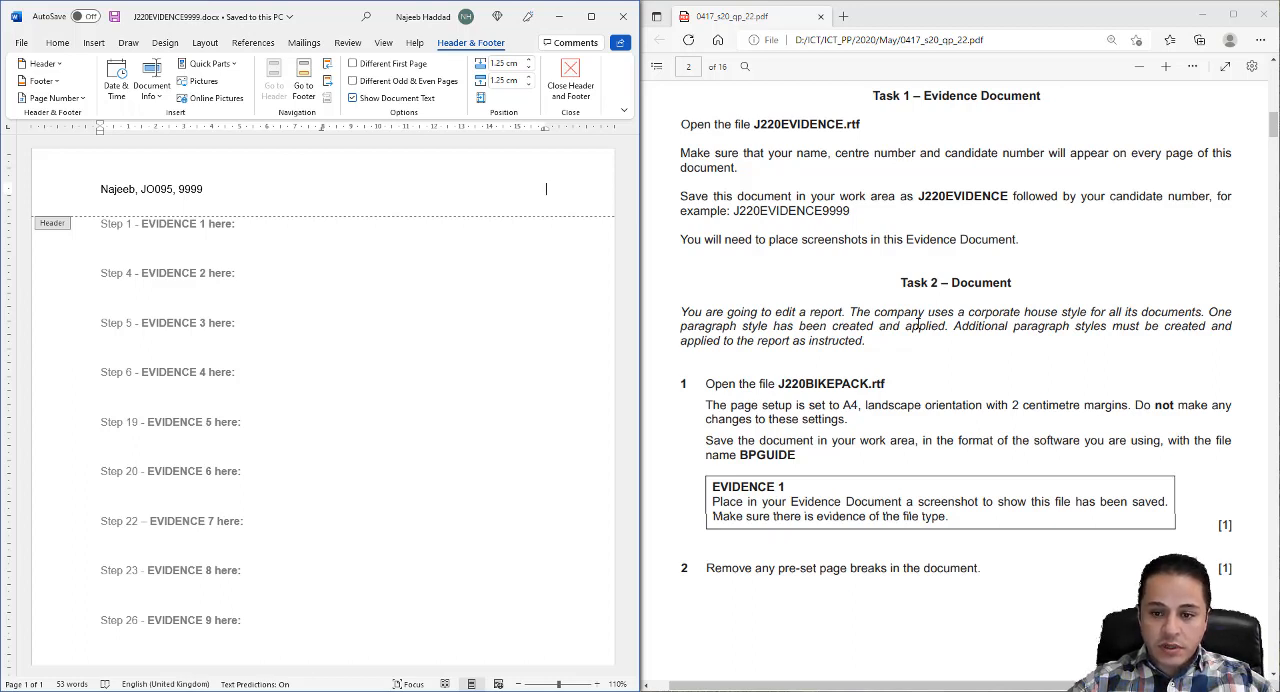
- Open J220BIKEPACK.rtf from Source Files in Word and dock its window beside the question paper at 90% zoom
{"action": "scroll", "coordinate": [918, 324], "scroll_direction": "down", "scroll_amount": 1}
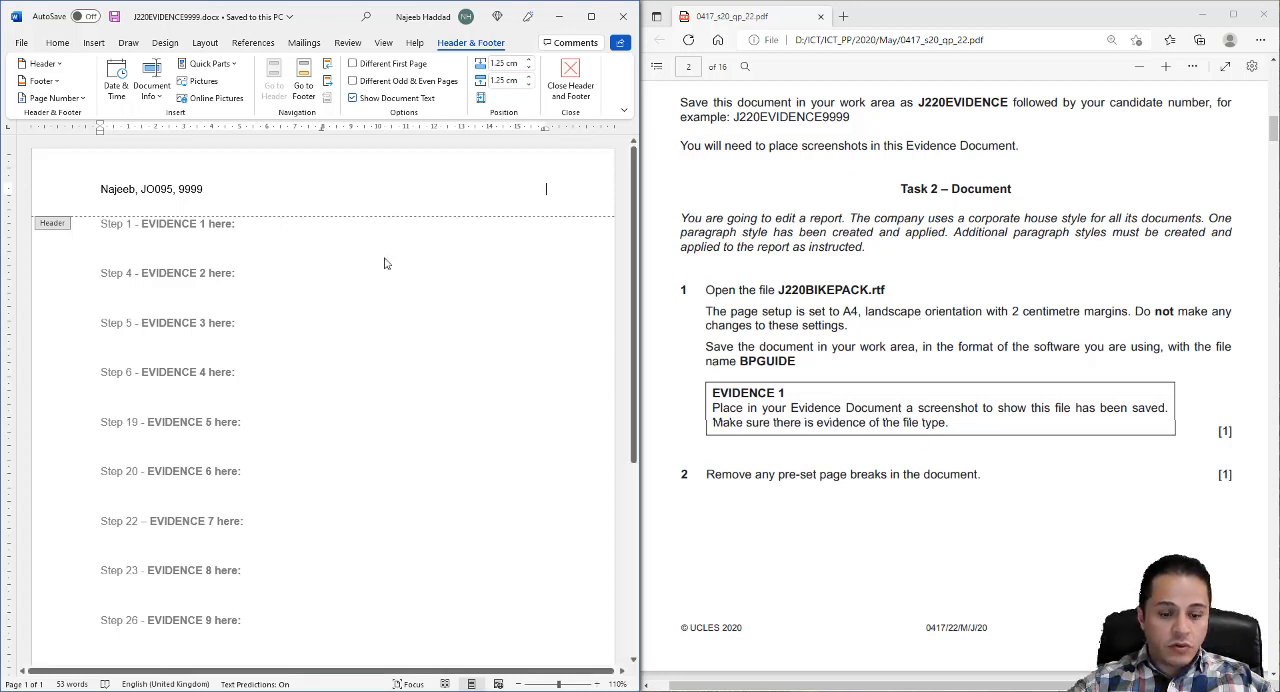
{"action": "left_click", "coordinate": [350, 691]}
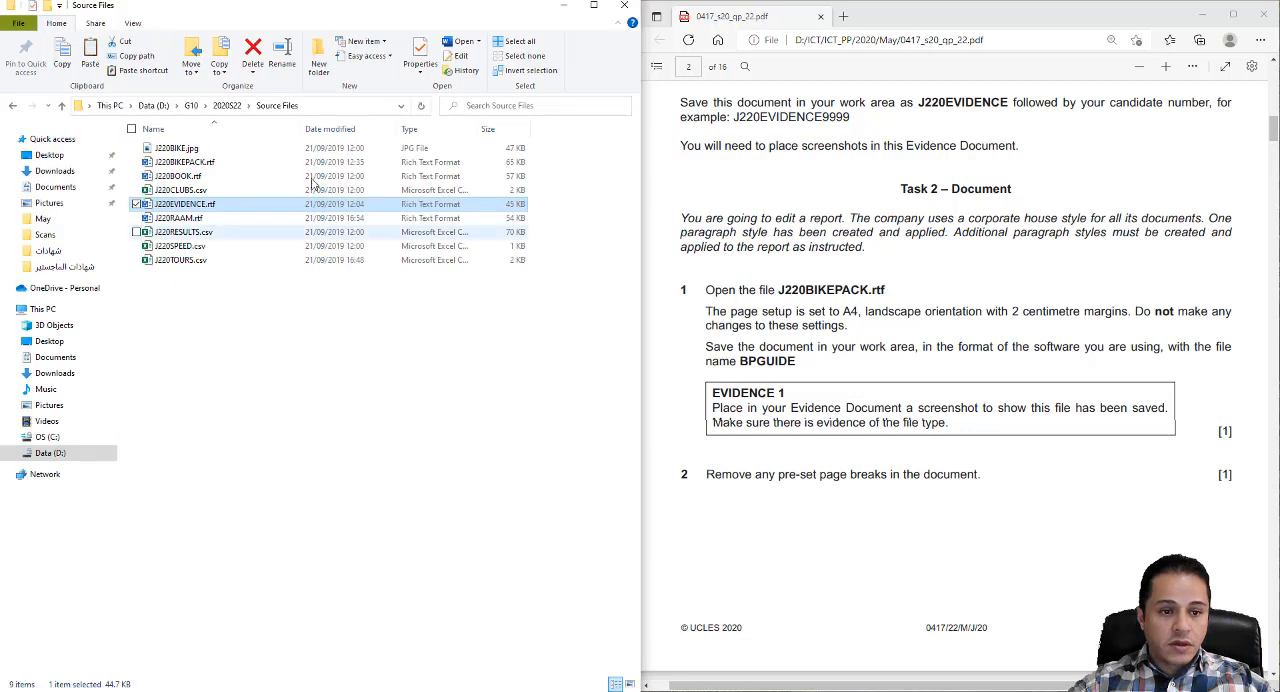
{"action": "double_click", "coordinate": [176, 163]}
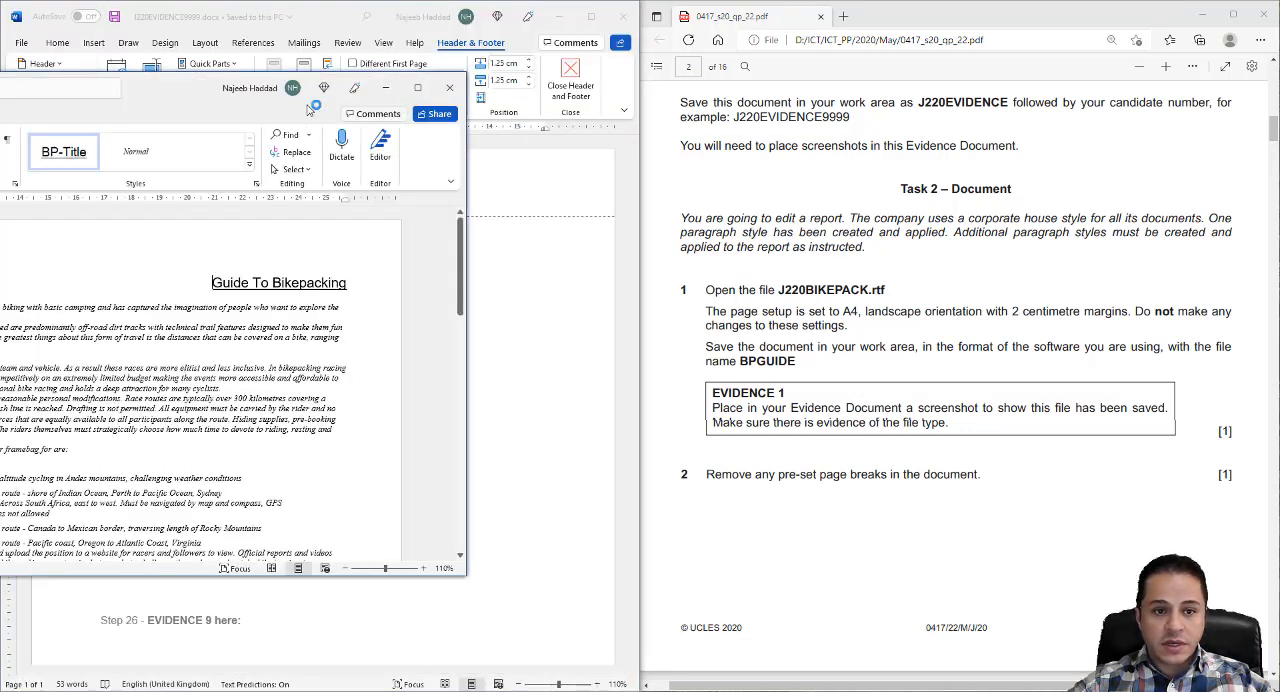
{"action": "left_click_drag", "start_coordinate": [188, 88], "coordinate": [3, 160]}
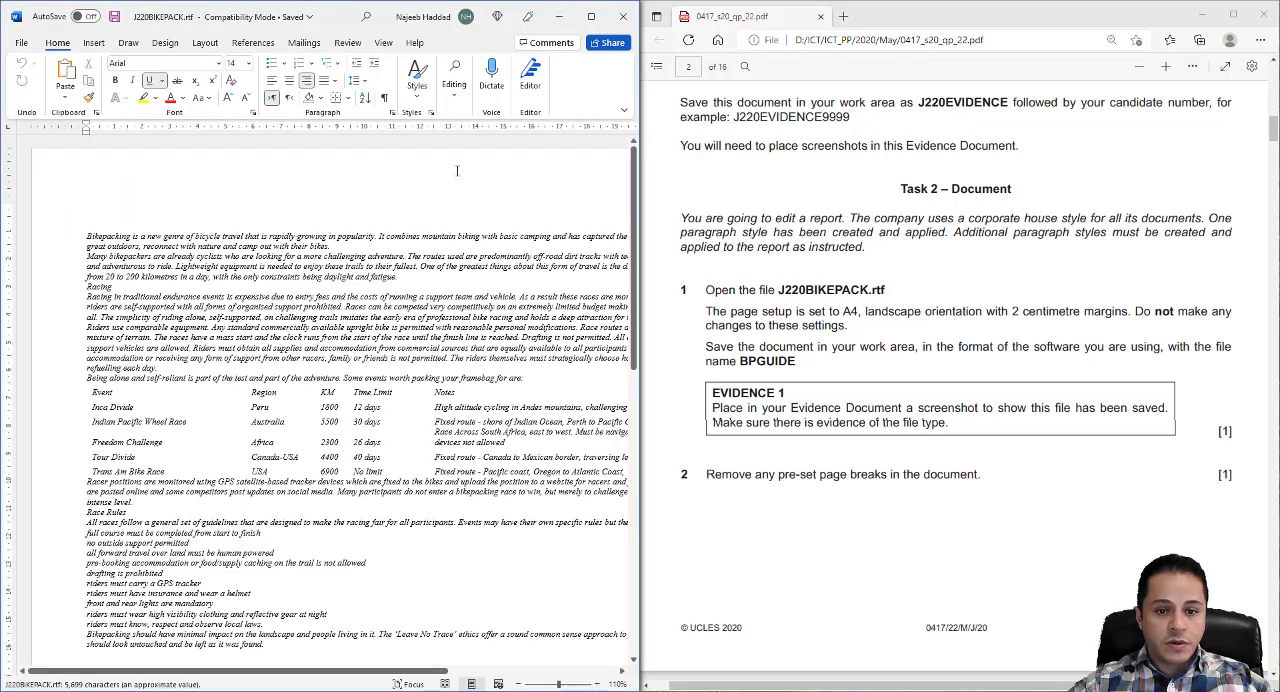
{"action": "left_click", "coordinate": [518, 685]}
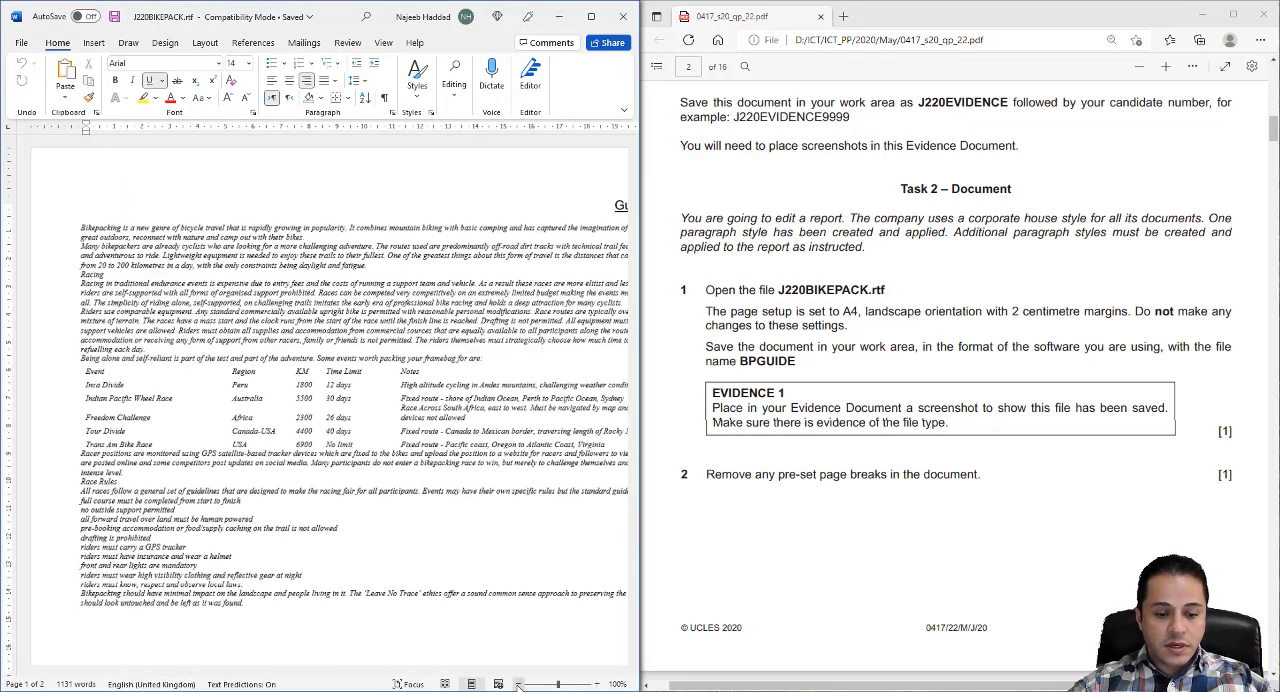
{"action": "left_click_drag", "start_coordinate": [238, 672], "coordinate": [262, 672]}
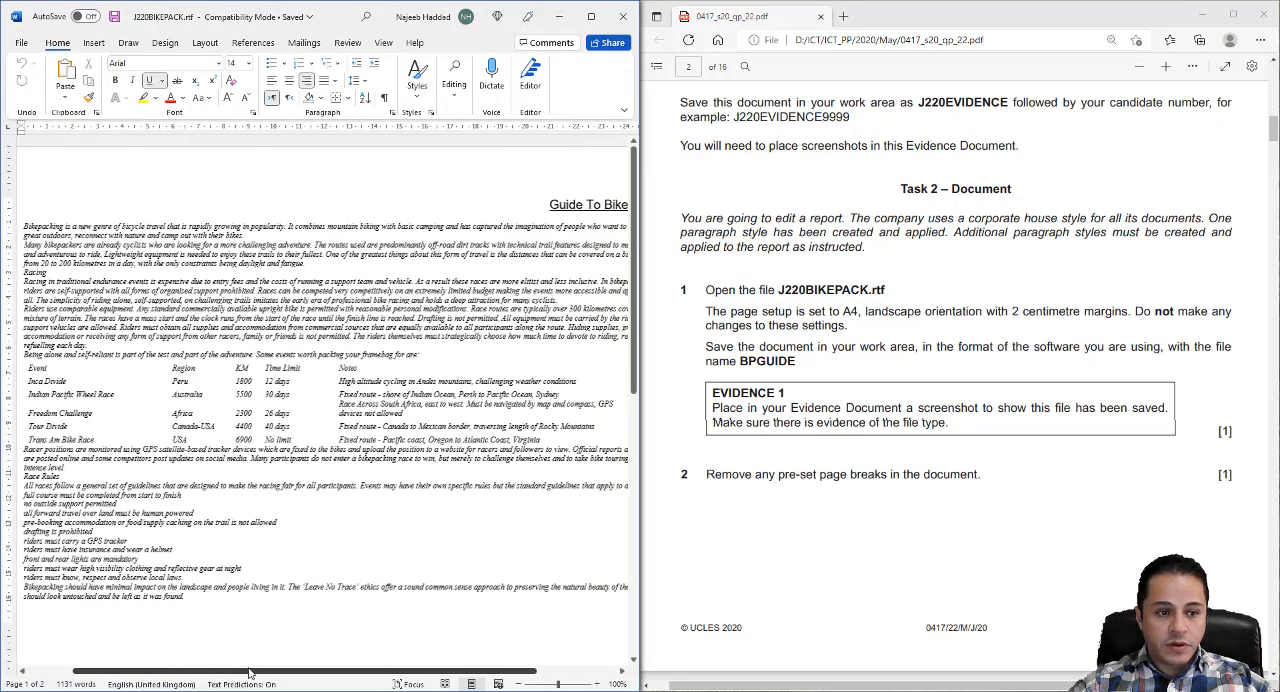
{"action": "left_click", "coordinate": [519, 684]}
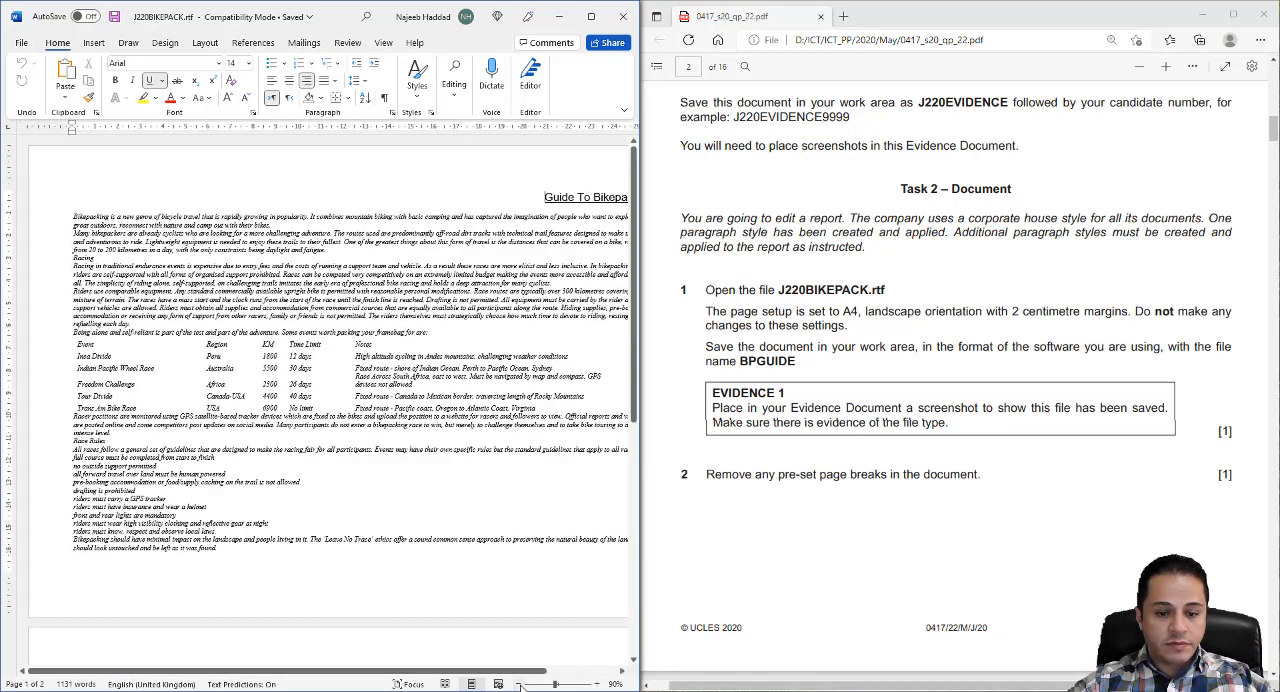
{"action": "left_click_drag", "start_coordinate": [433, 675], "coordinate": [464, 679]}
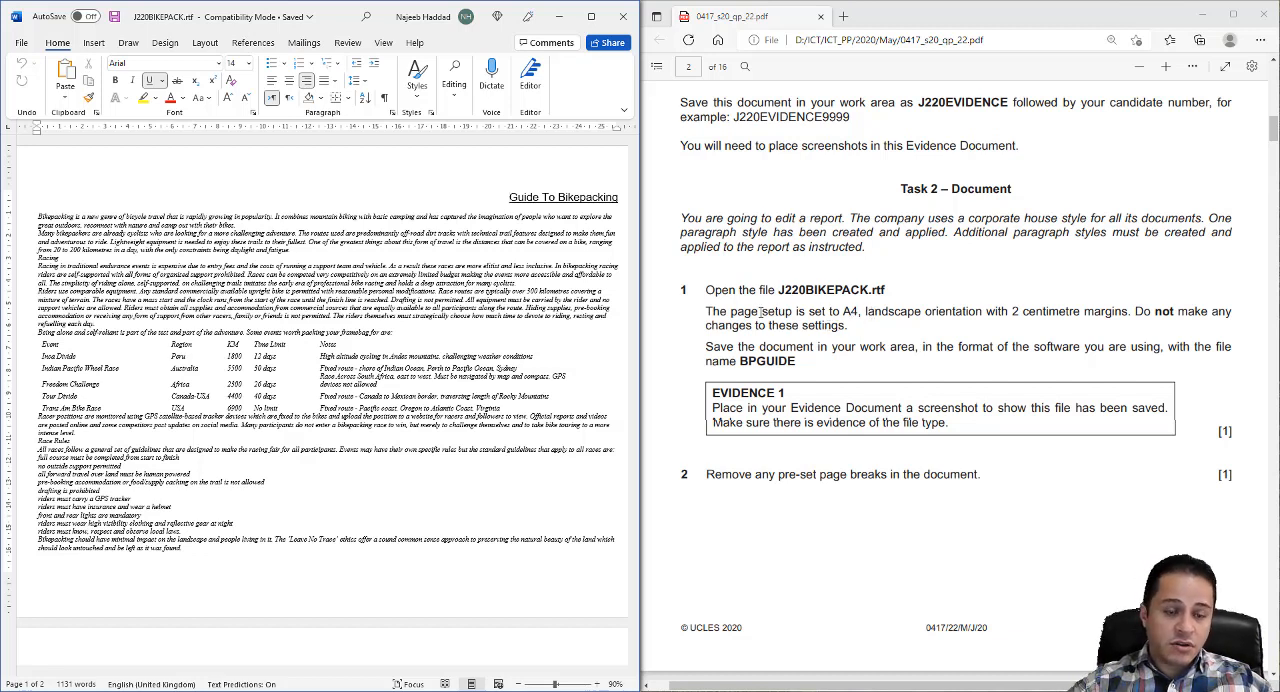
- Check the report's margins, orientation and paper size in Page Setup without changing them
{"action": "left_click", "coordinate": [205, 42]}
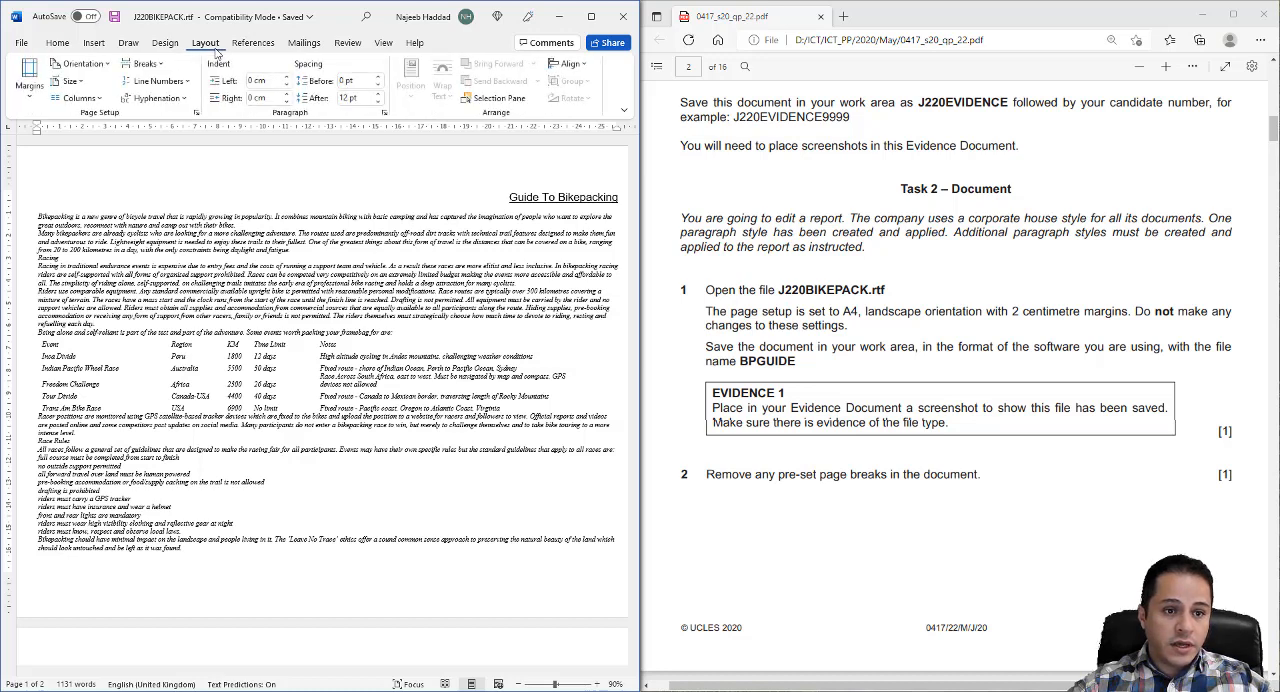
{"action": "left_click", "coordinate": [197, 114]}
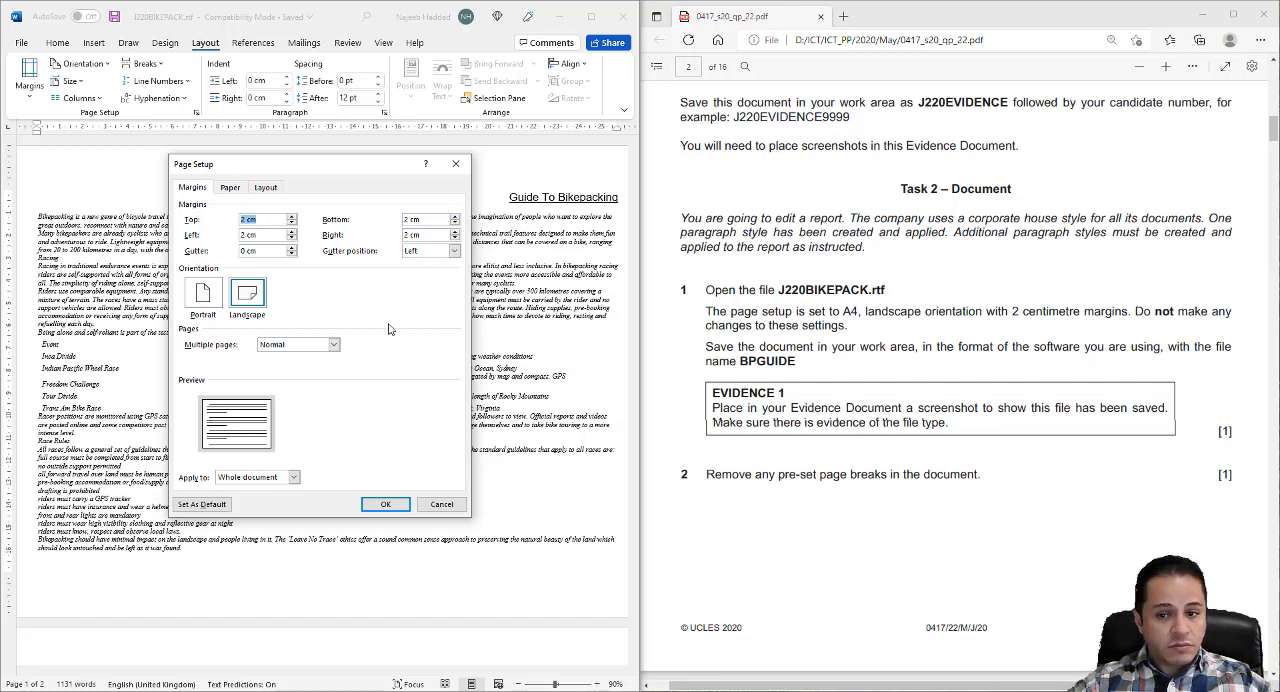
{"action": "left_click", "coordinate": [230, 188]}
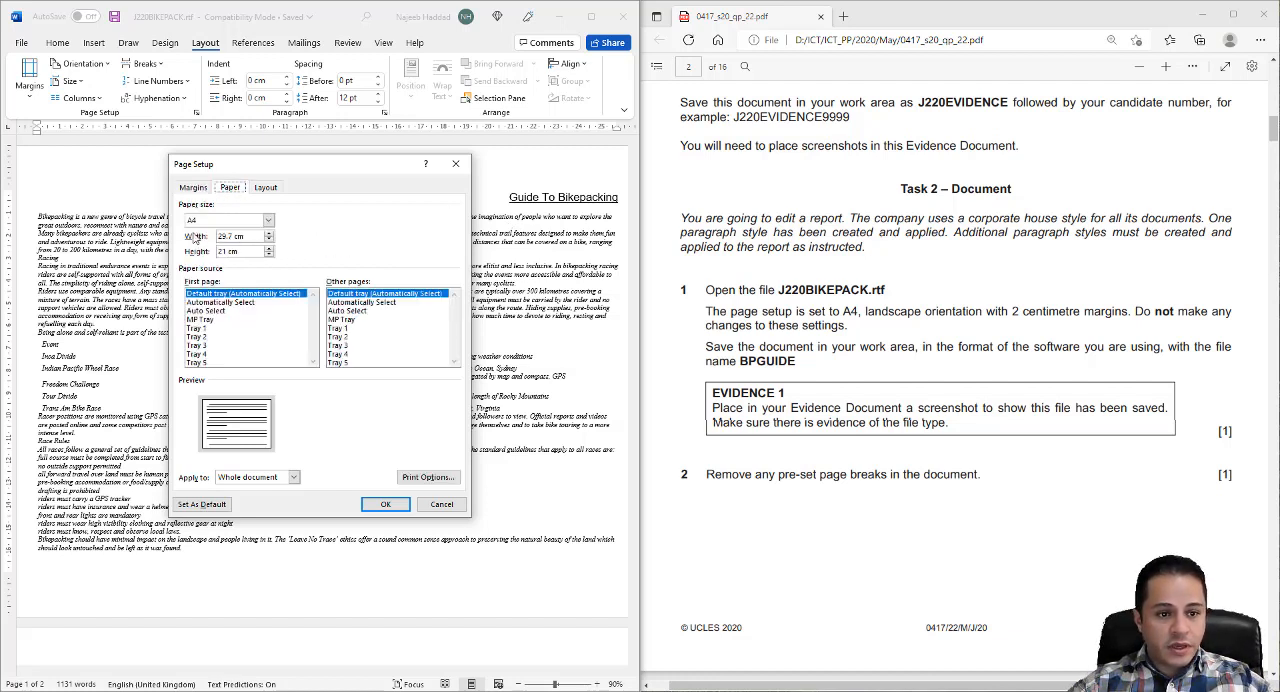
{"action": "left_click", "coordinate": [441, 505]}
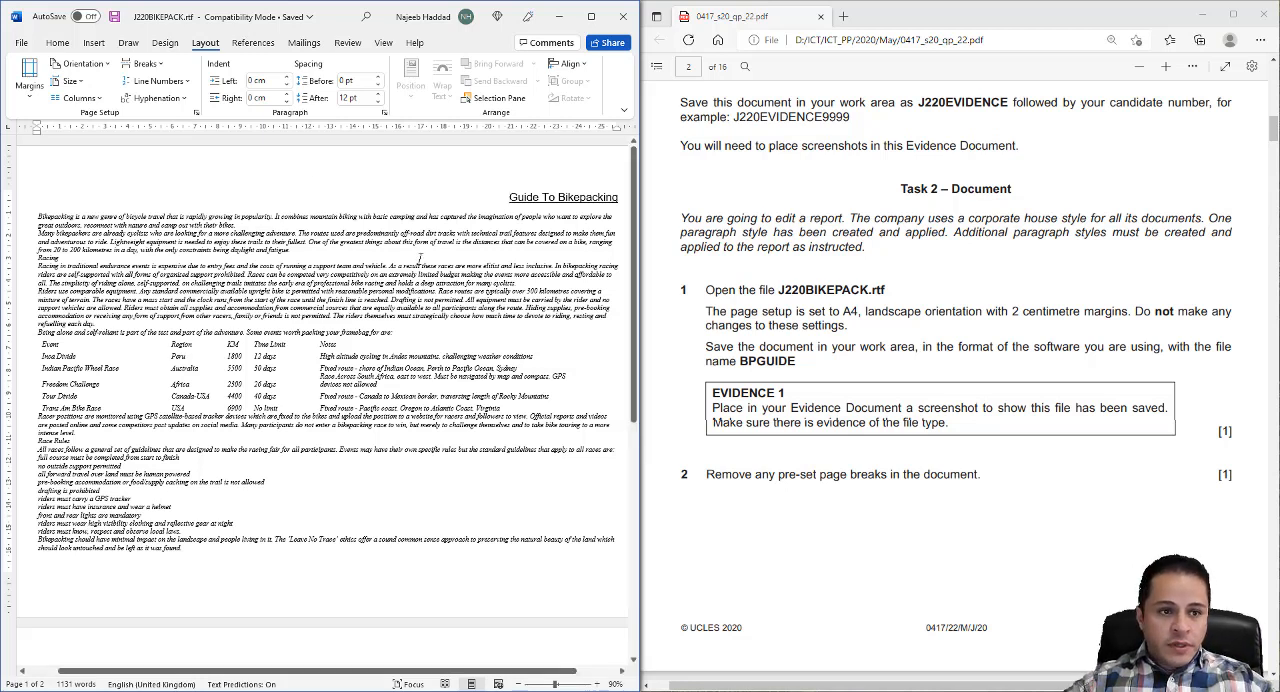
- Save the report in the 2020S22 folder as a Word Document (*.docx) named BPGUIDE, accepting the upgrade to the newest file format
{"action": "left_click", "coordinate": [20, 44]}
{"action": "left_click", "coordinate": [43, 220]}
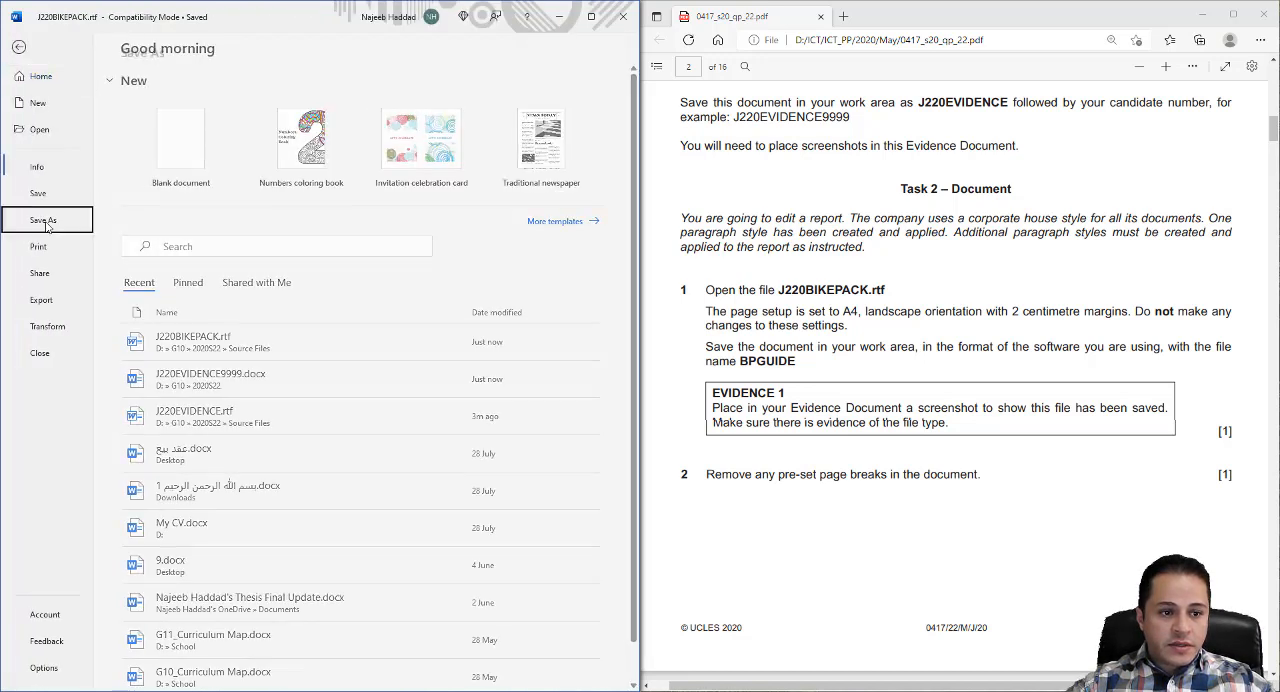
{"action": "left_click", "coordinate": [165, 274]}
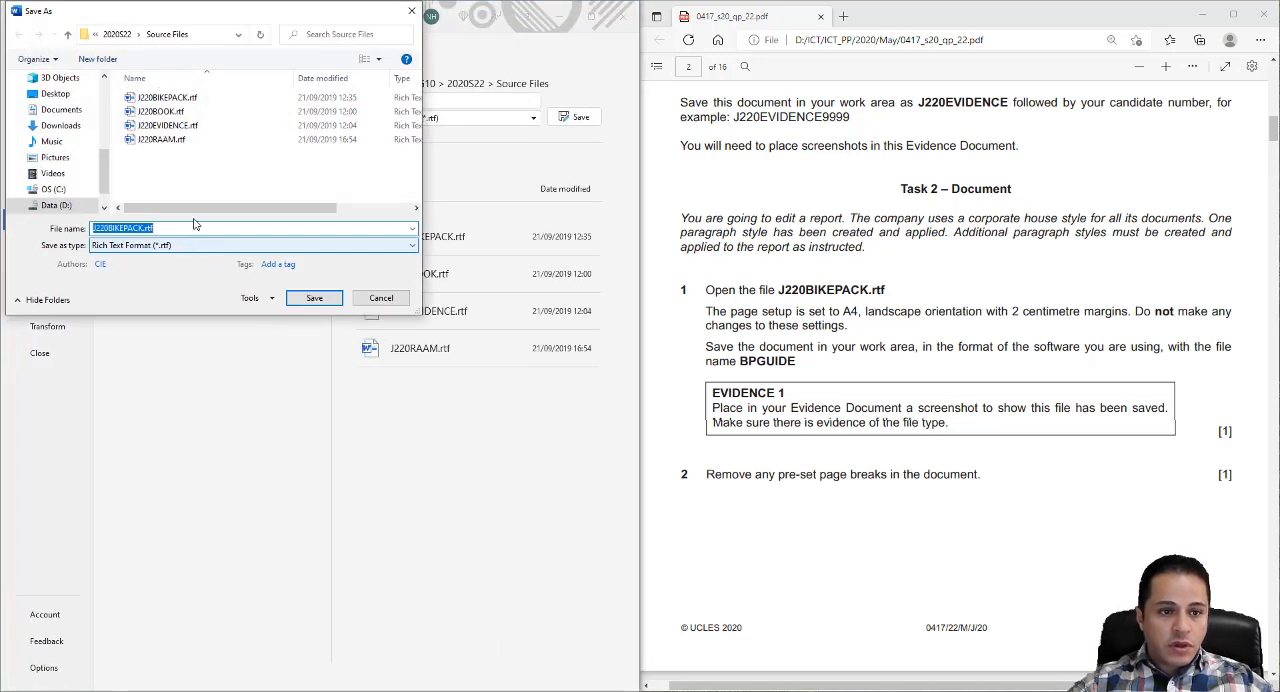
{"action": "left_click", "coordinate": [118, 34]}
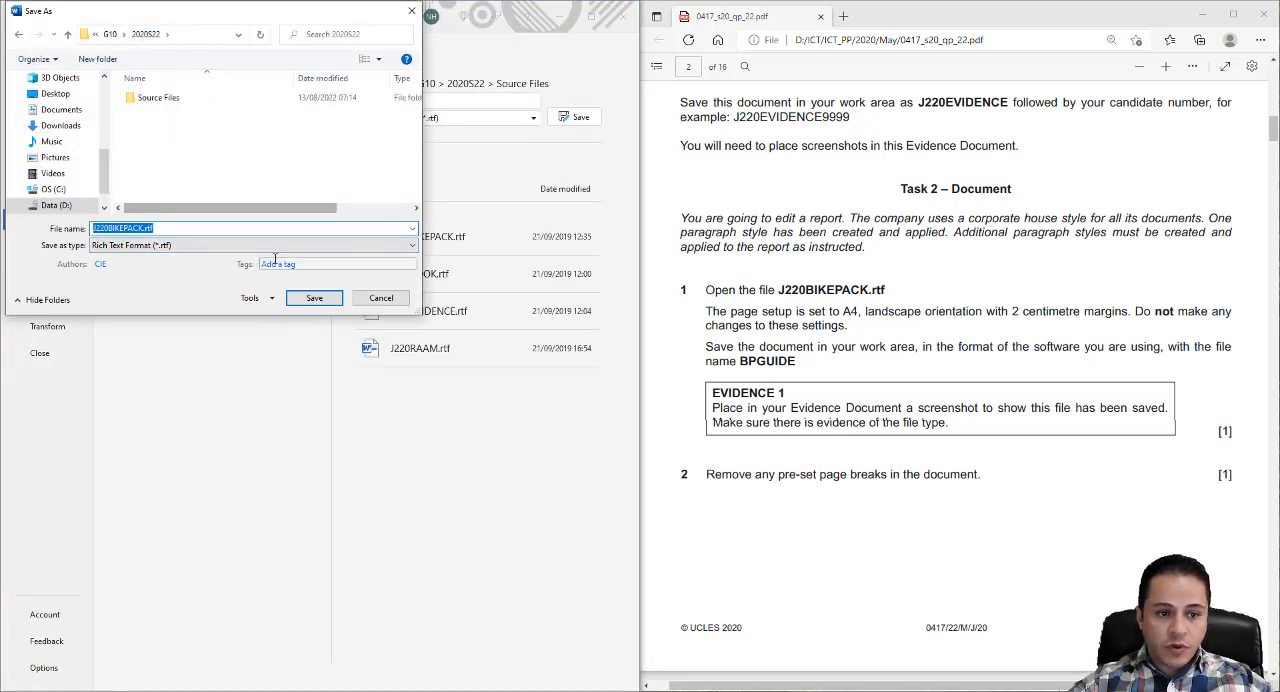
{"action": "left_click", "coordinate": [245, 247]}
{"action": "left_click", "coordinate": [128, 259]}
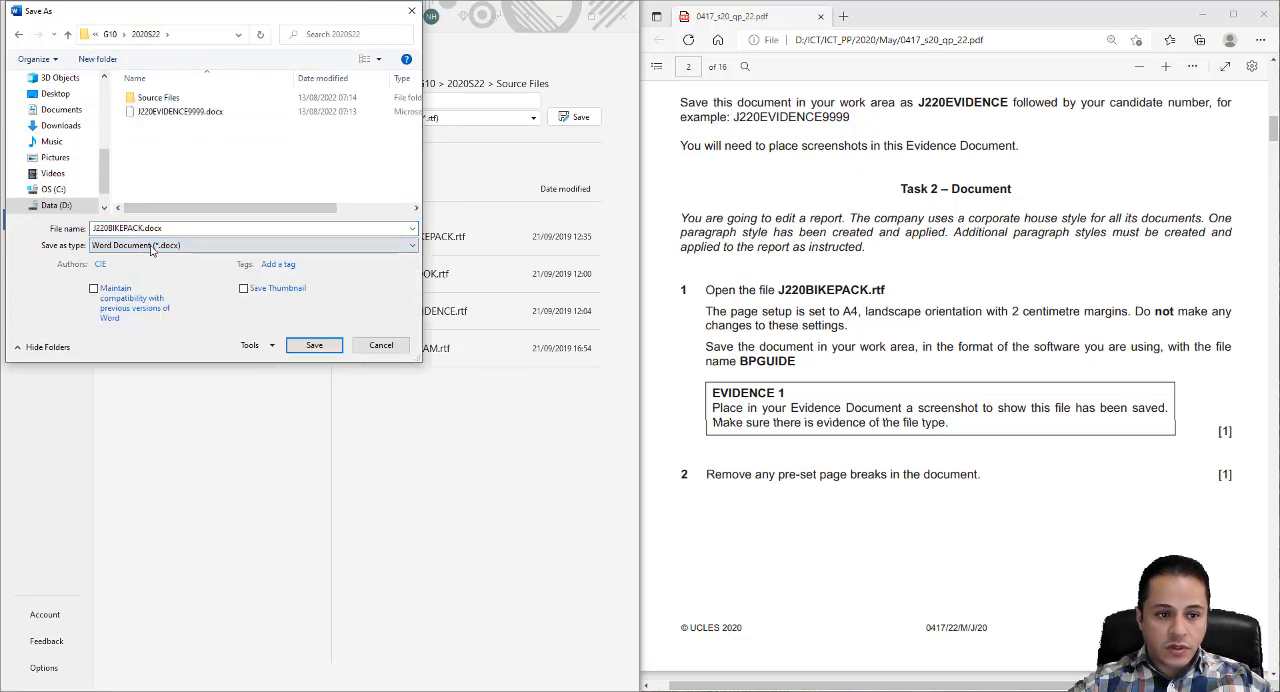
{"action": "double_click", "coordinate": [768, 362]}
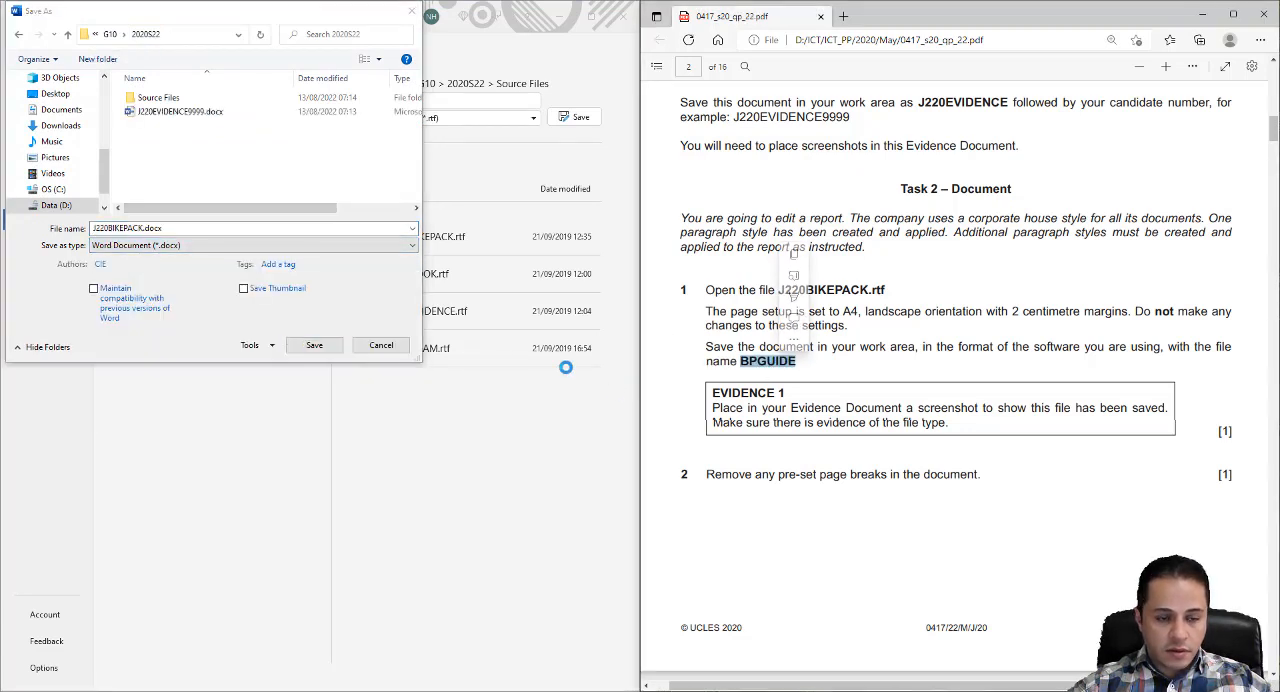
{"action": "left_click", "coordinate": [170, 227]}
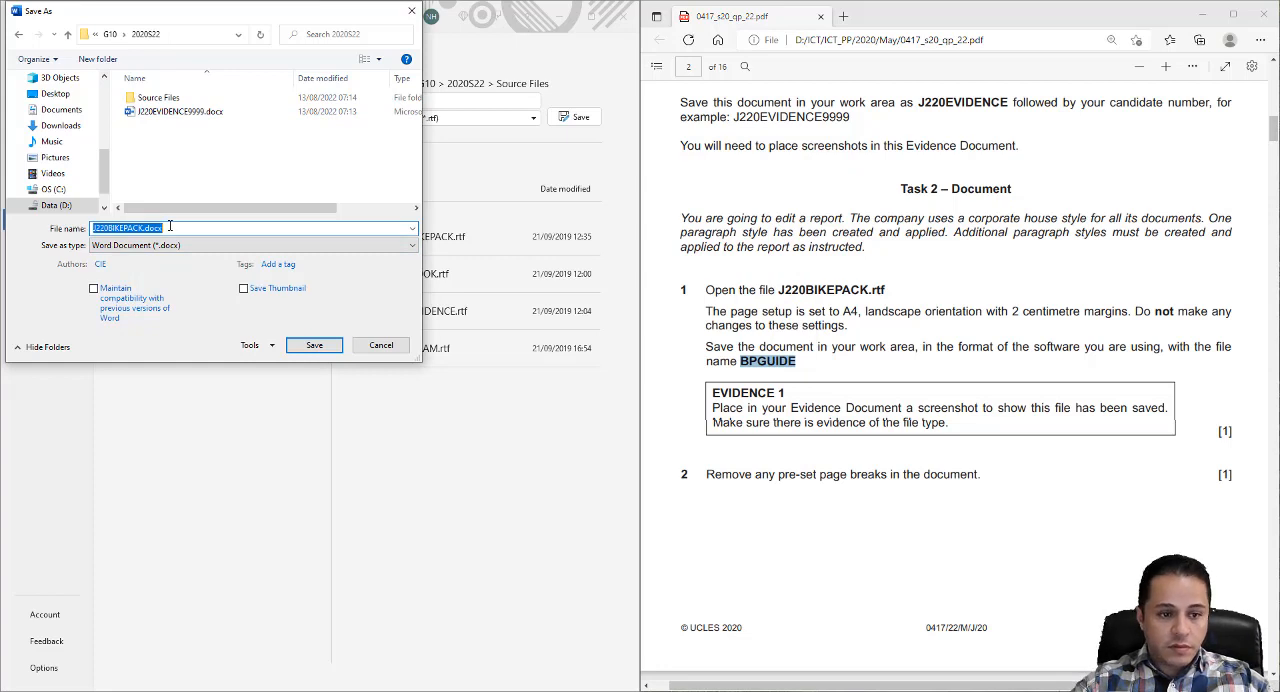
{"action": "type", "text": "BPGUIDE"}
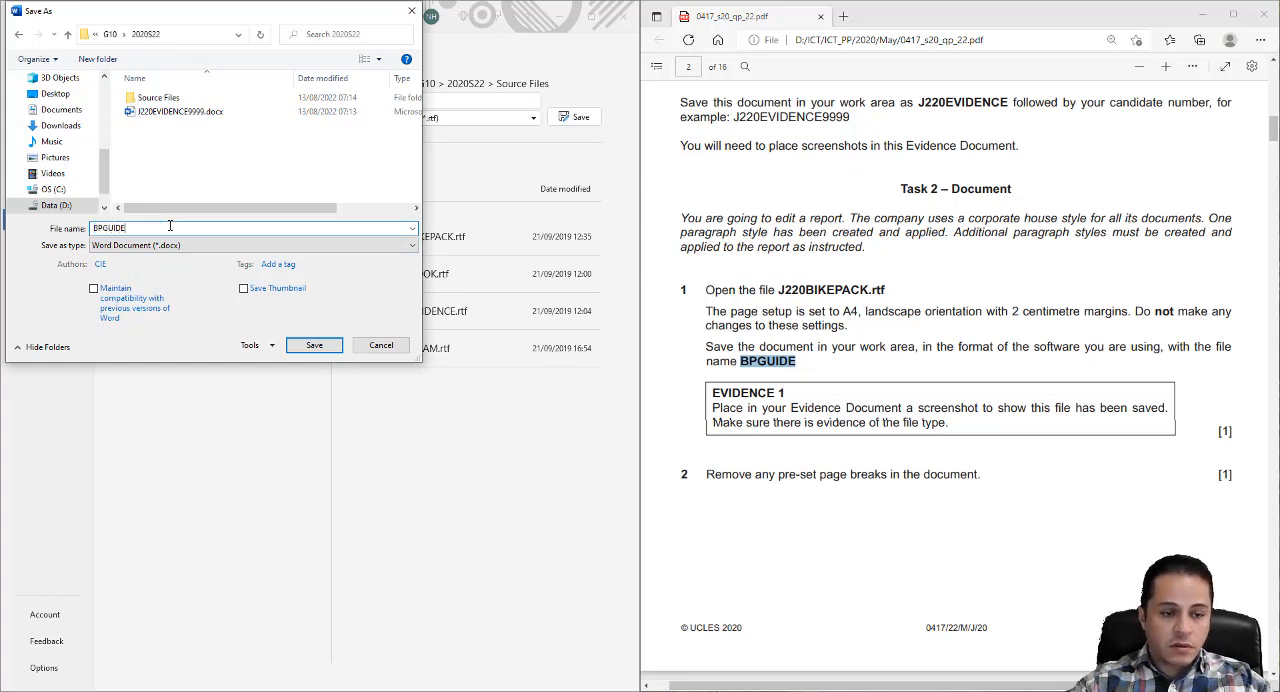
{"action": "left_click", "coordinate": [313, 345]}
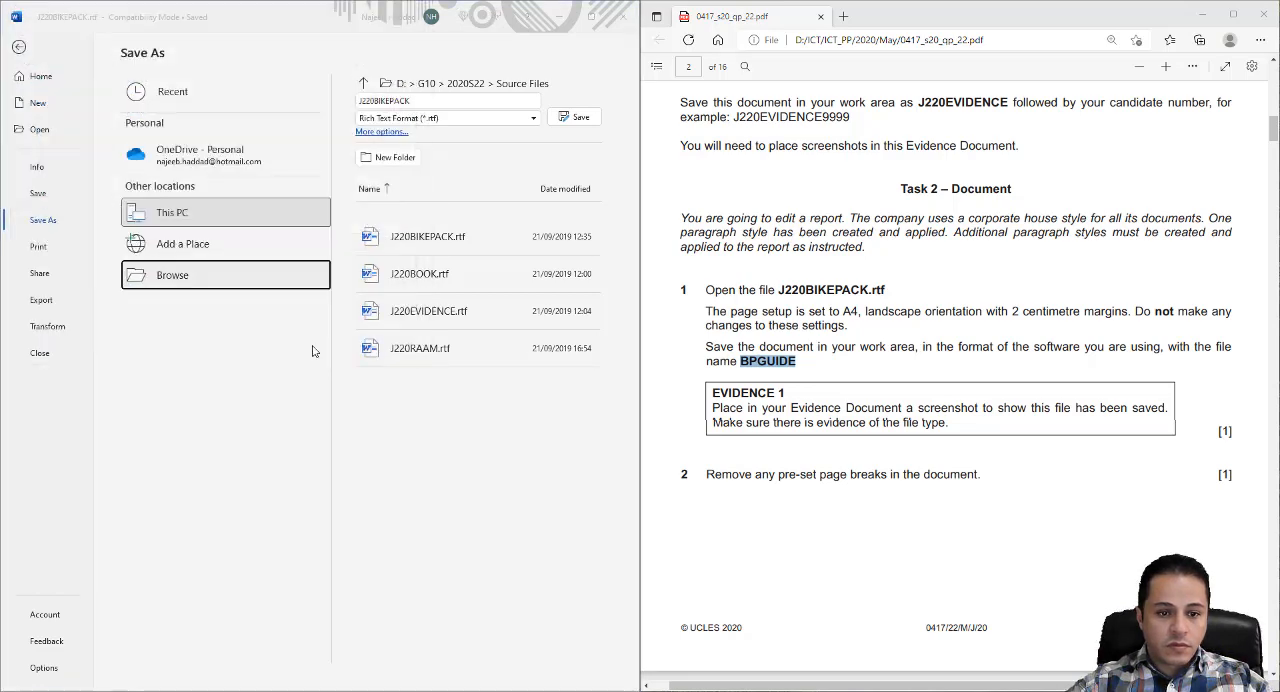
{"action": "left_click", "coordinate": [363, 383]}
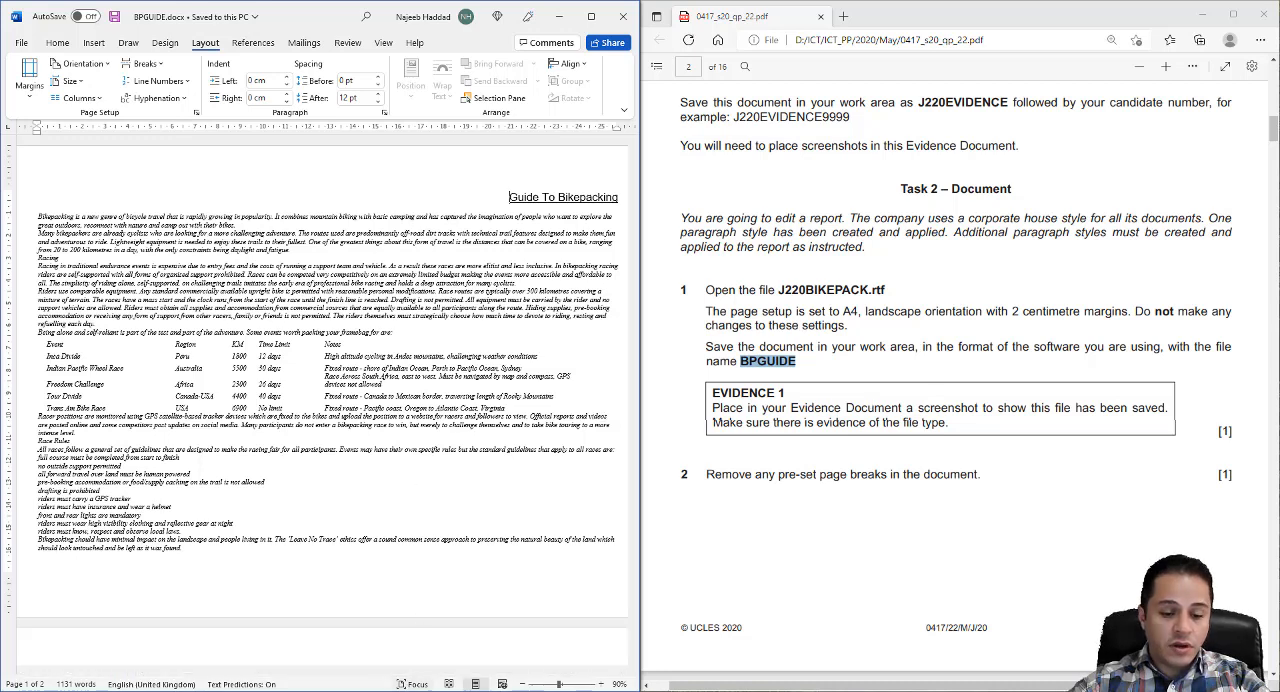
- Switch to File Explorer, show the 2020S22 folder with the Type column widened to its full text, and select BPGUIDE.docx
{"action": "key", "text": "alt+Tab"}
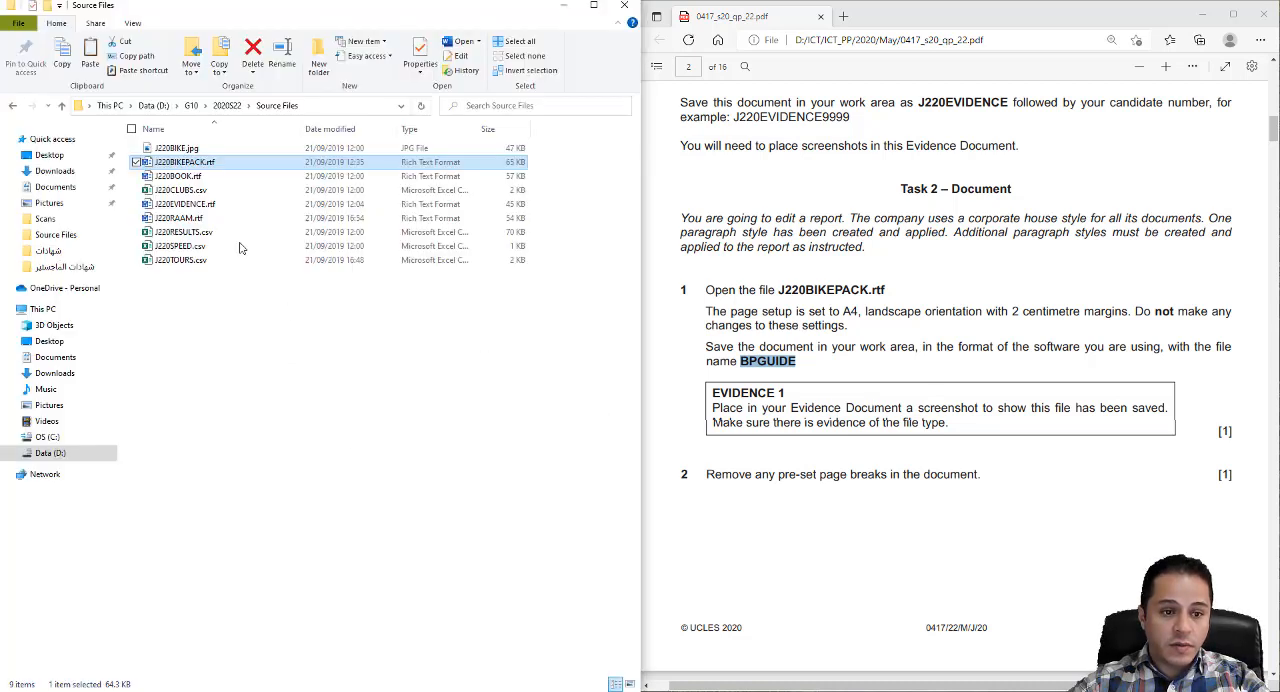
{"action": "left_click", "coordinate": [227, 105]}
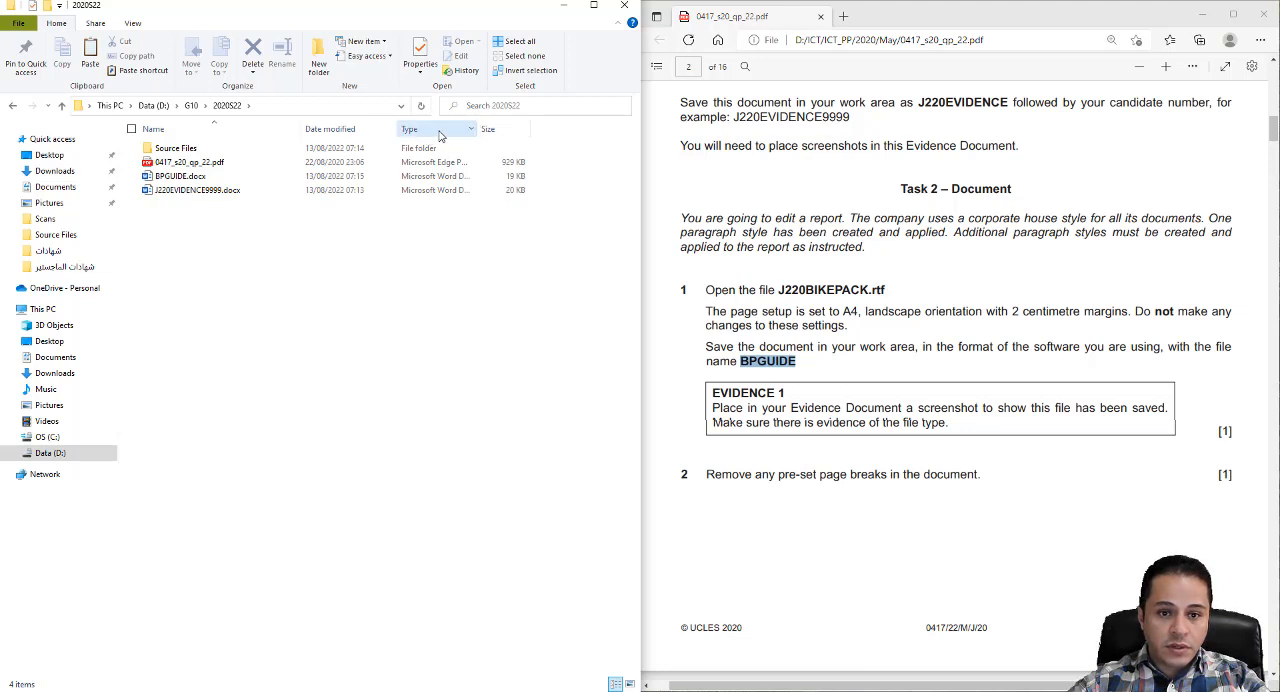
{"action": "left_click_drag", "start_coordinate": [477, 129], "coordinate": [516, 130]}
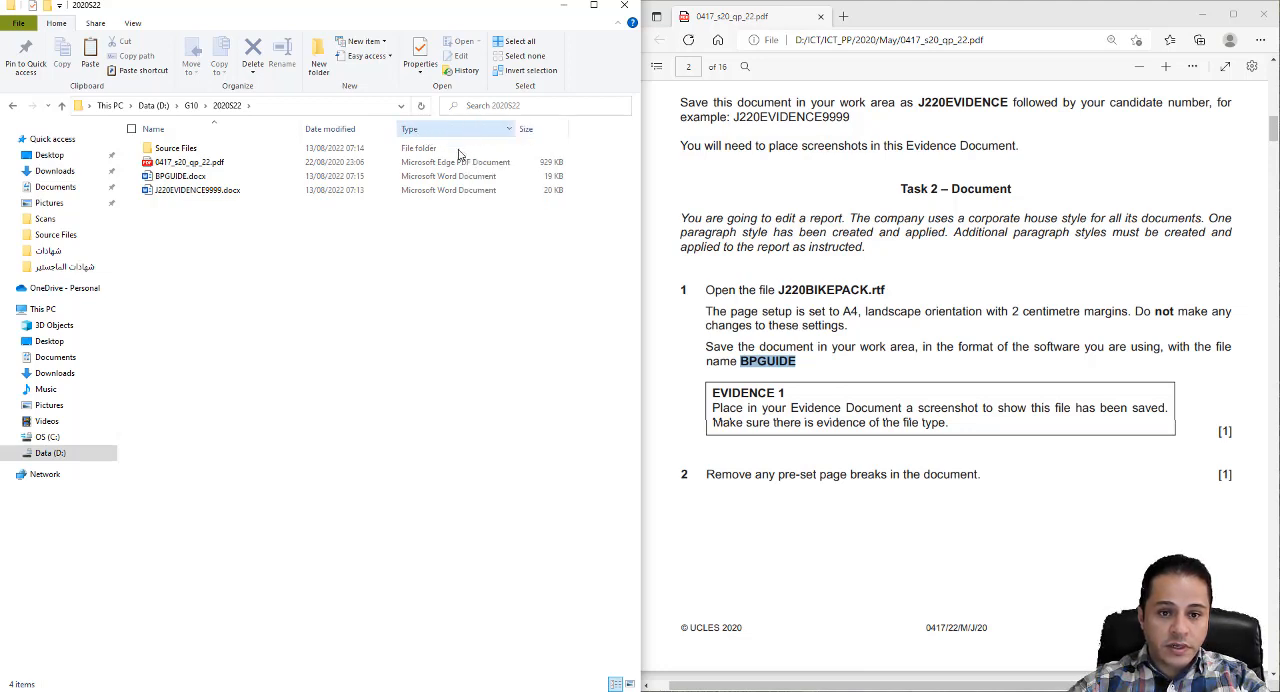
{"action": "left_click", "coordinate": [190, 180]}
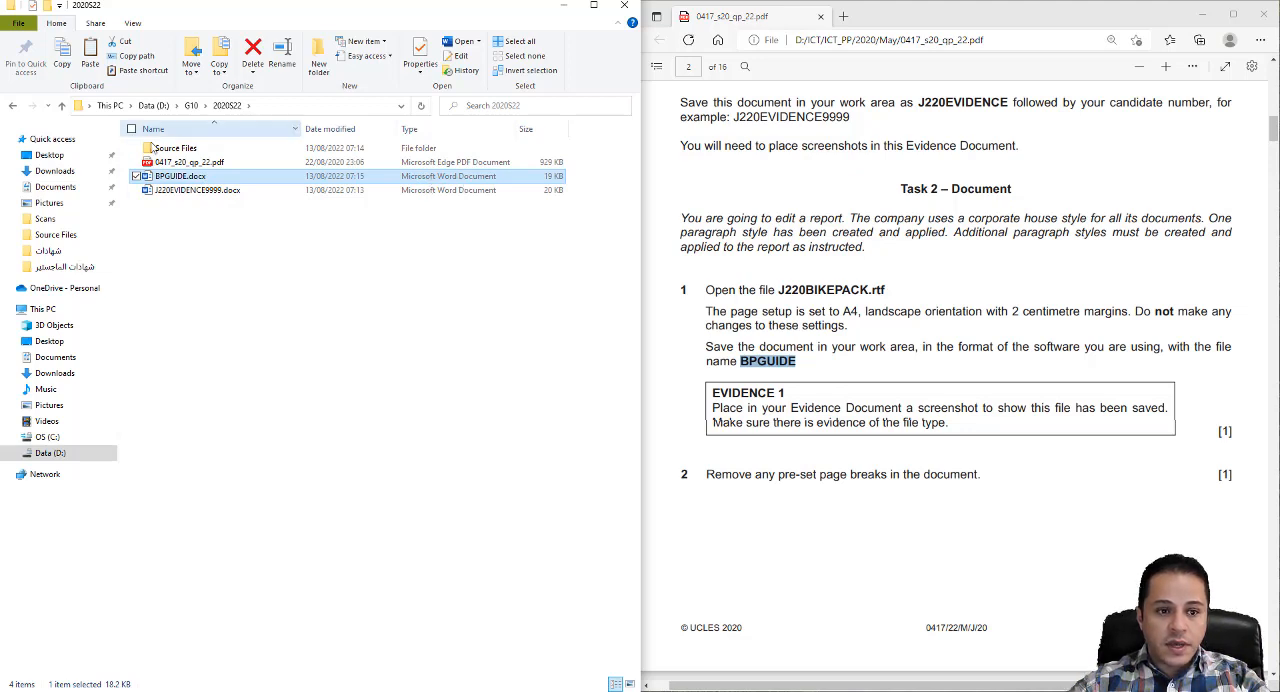
- Capture a Snipping Tool screenshot of the 2020S22 file list, including BPGUIDE.docx and the Type column
{"action": "left_click", "coordinate": [131, 690]}
{"action": "left_click", "coordinate": [567, 224]}
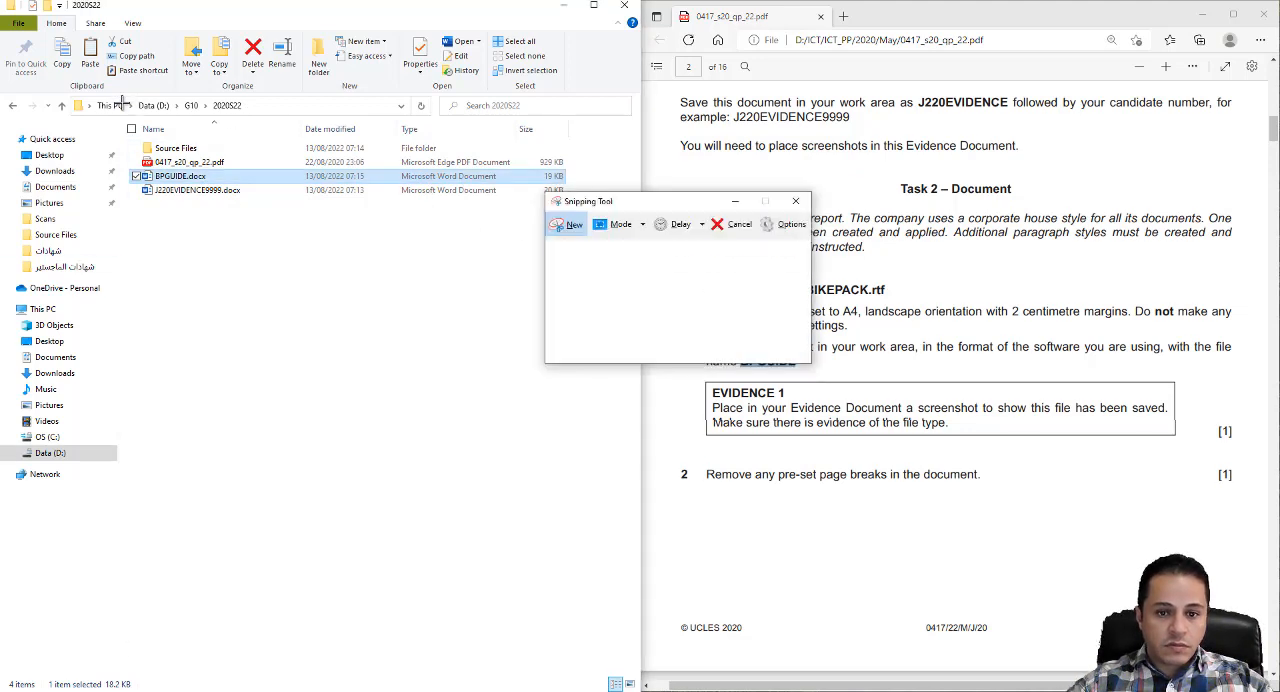
{"action": "left_click_drag", "start_coordinate": [116, 116], "coordinate": [578, 210]}
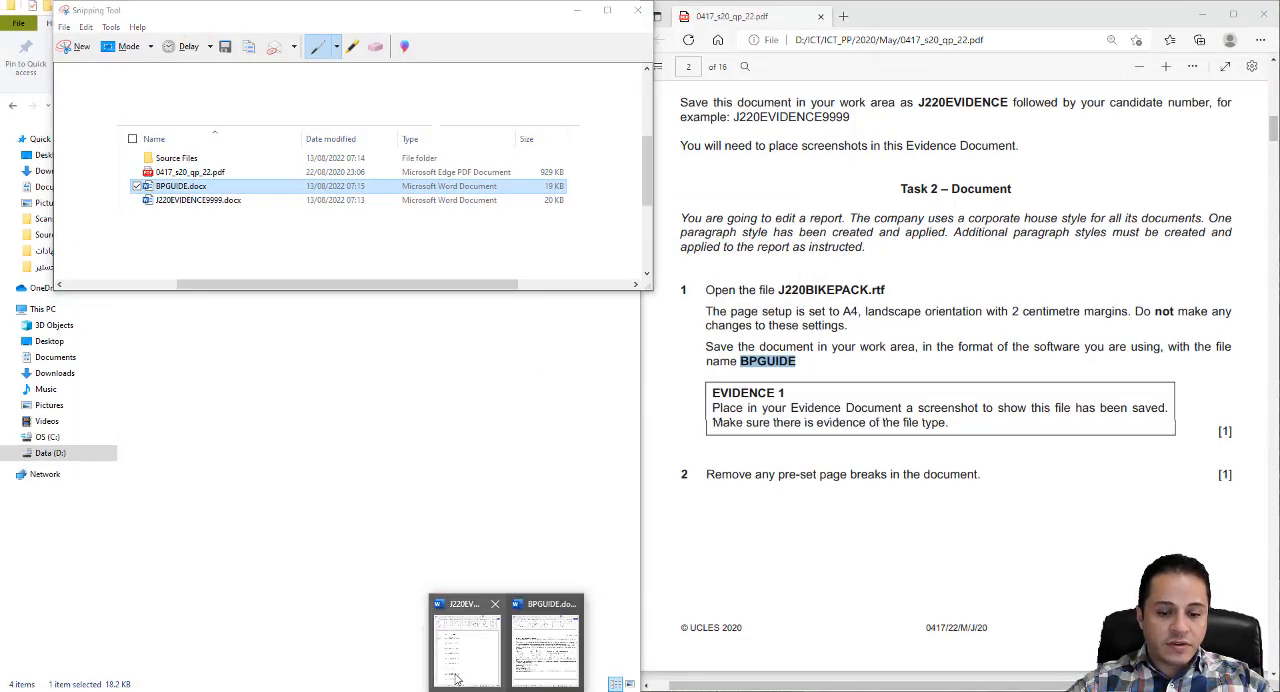
- Switch to the J220EVIDENCE9999 document in Word, paste the screenshot below "Step 1 - EVIDENCE 1 here:", save, and minimize it and Snipping Tool
{"action": "left_click", "coordinate": [467, 635]}
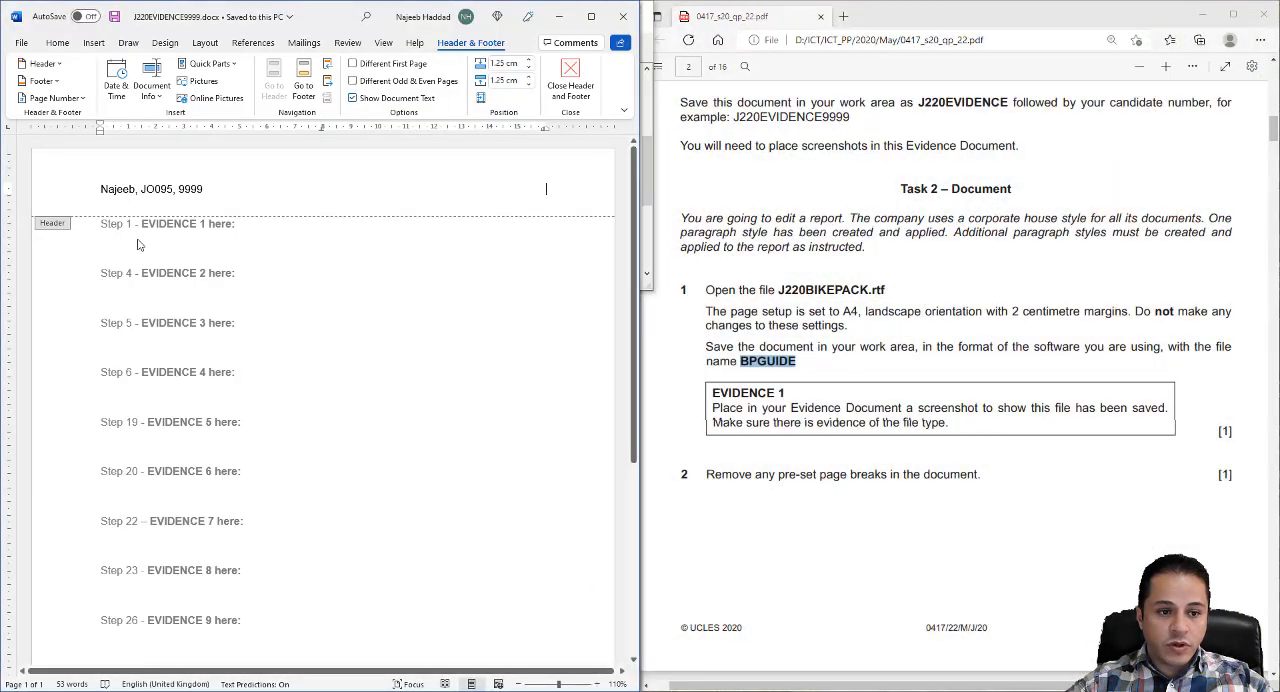
{"action": "double_click", "coordinate": [142, 244]}
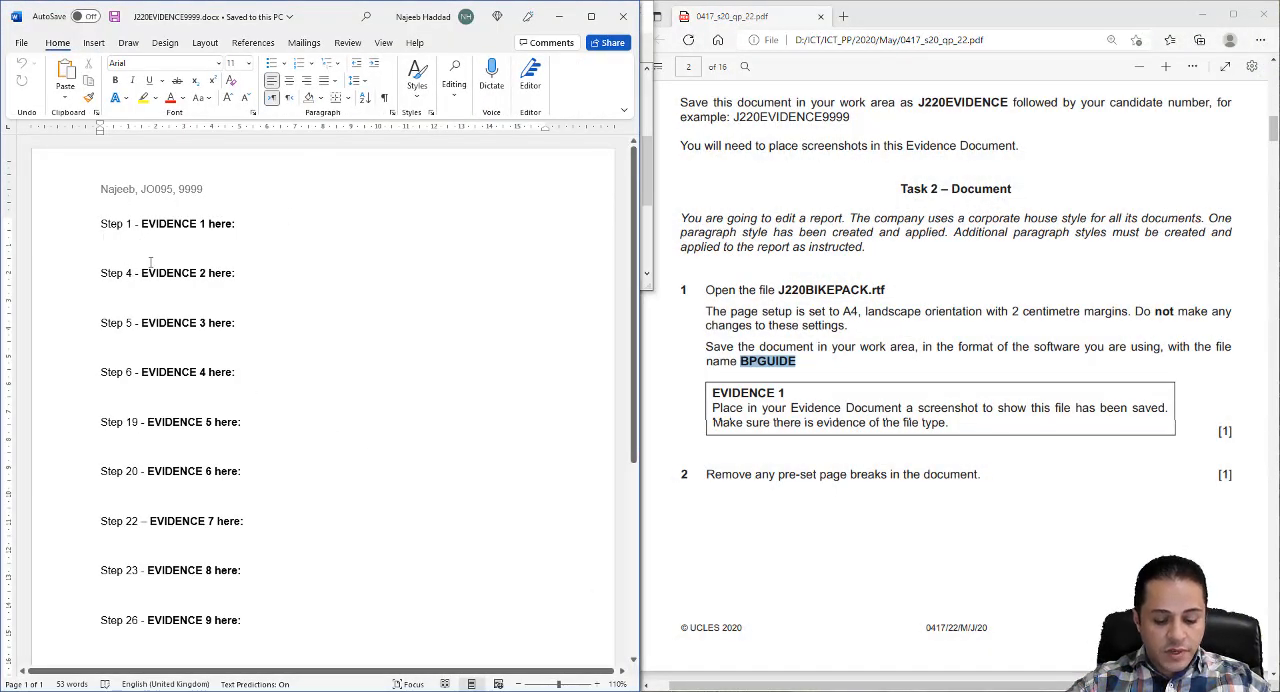
{"action": "key", "text": "ctrl+v"}
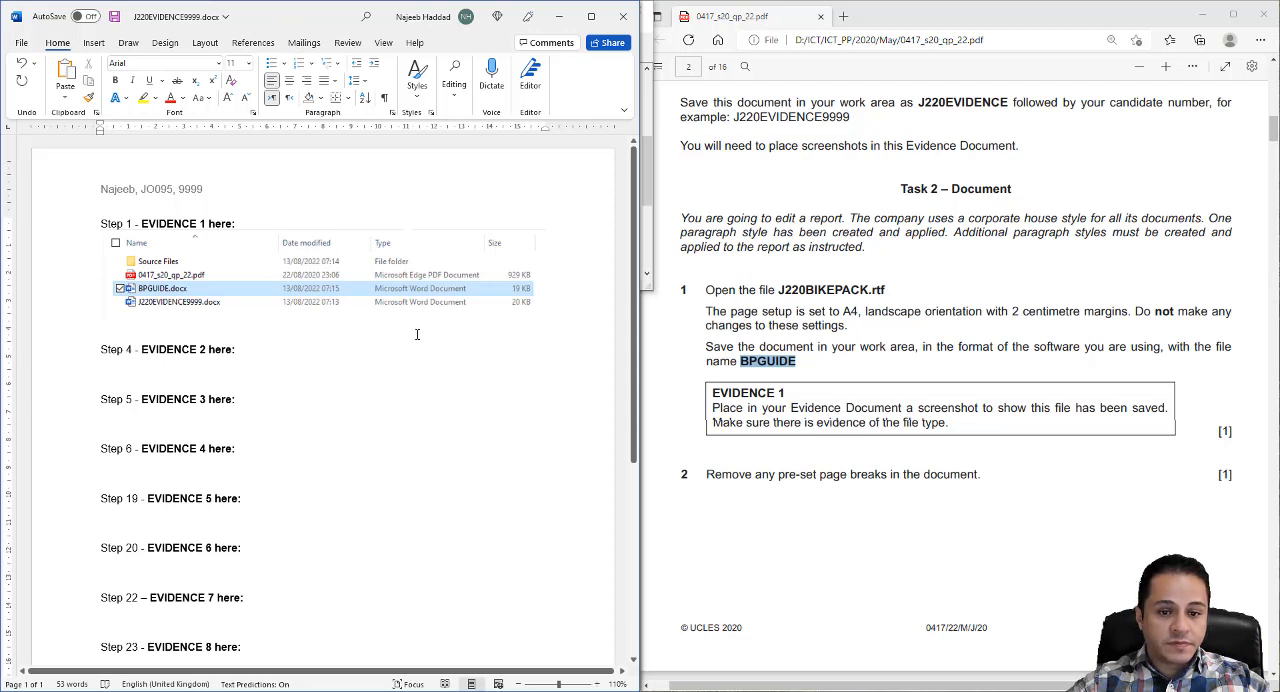
{"action": "key", "text": "ctrl+s"}
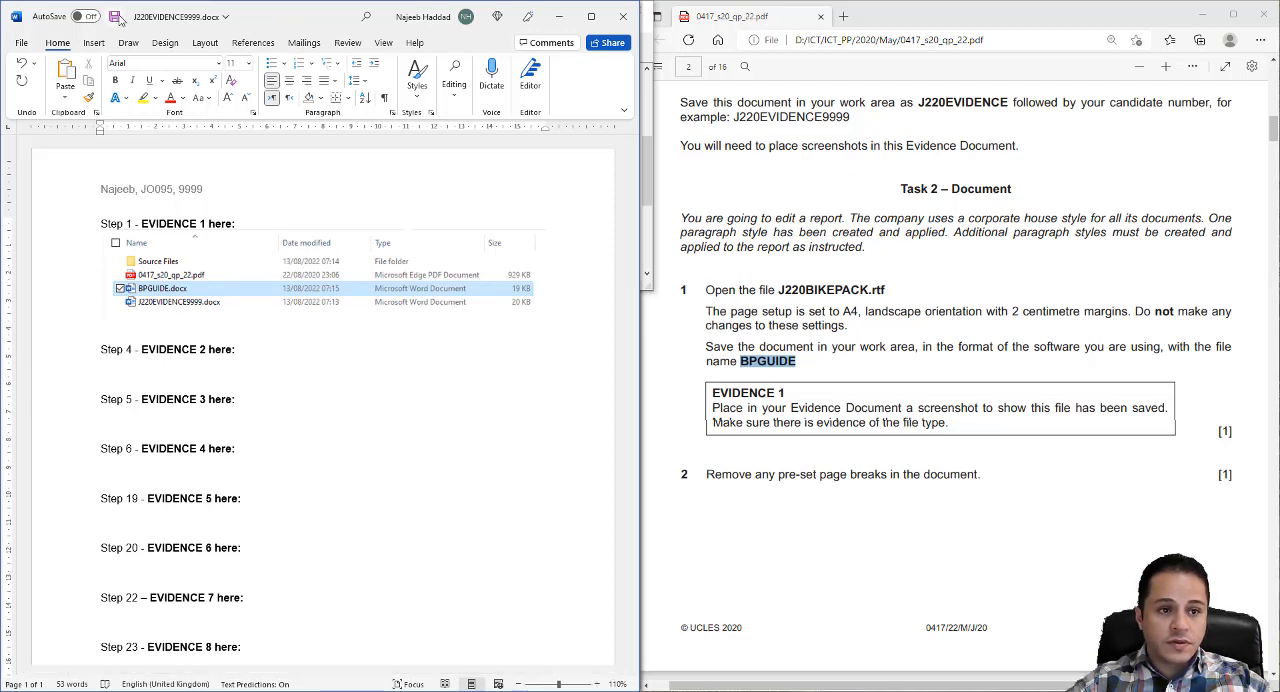
{"action": "left_click", "coordinate": [559, 17]}
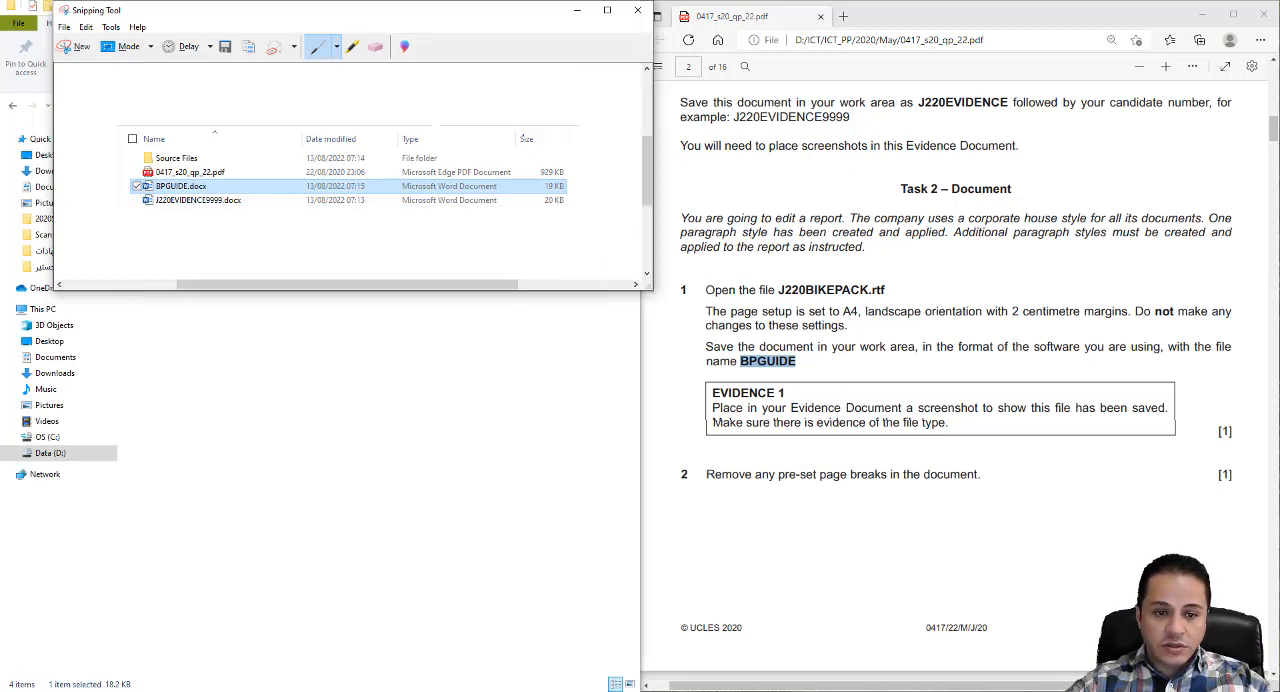
{"action": "left_click", "coordinate": [577, 10]}
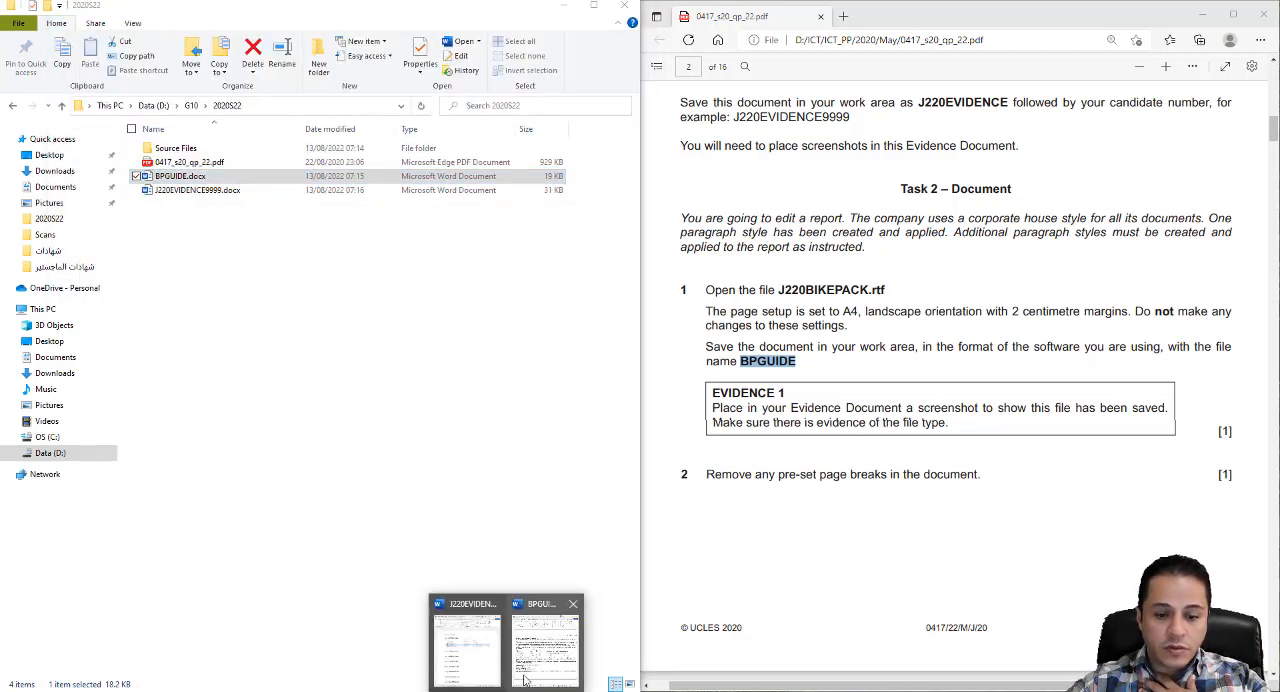
- Switch to BPGUIDE.docx in Word and examine the end of its first page for pre-set page breaks in an enlarged, maximized view
{"action": "left_click", "coordinate": [545, 640]}
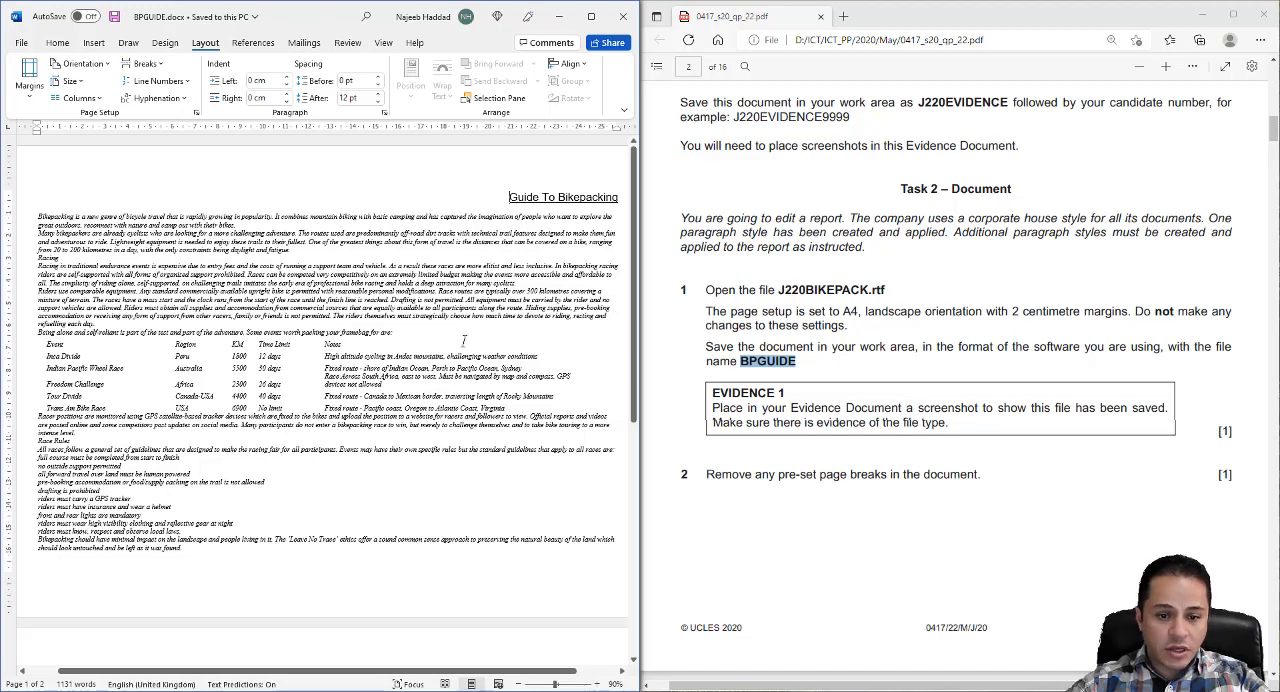
{"action": "scroll", "coordinate": [463, 341], "scroll_direction": "down", "scroll_amount": 5}
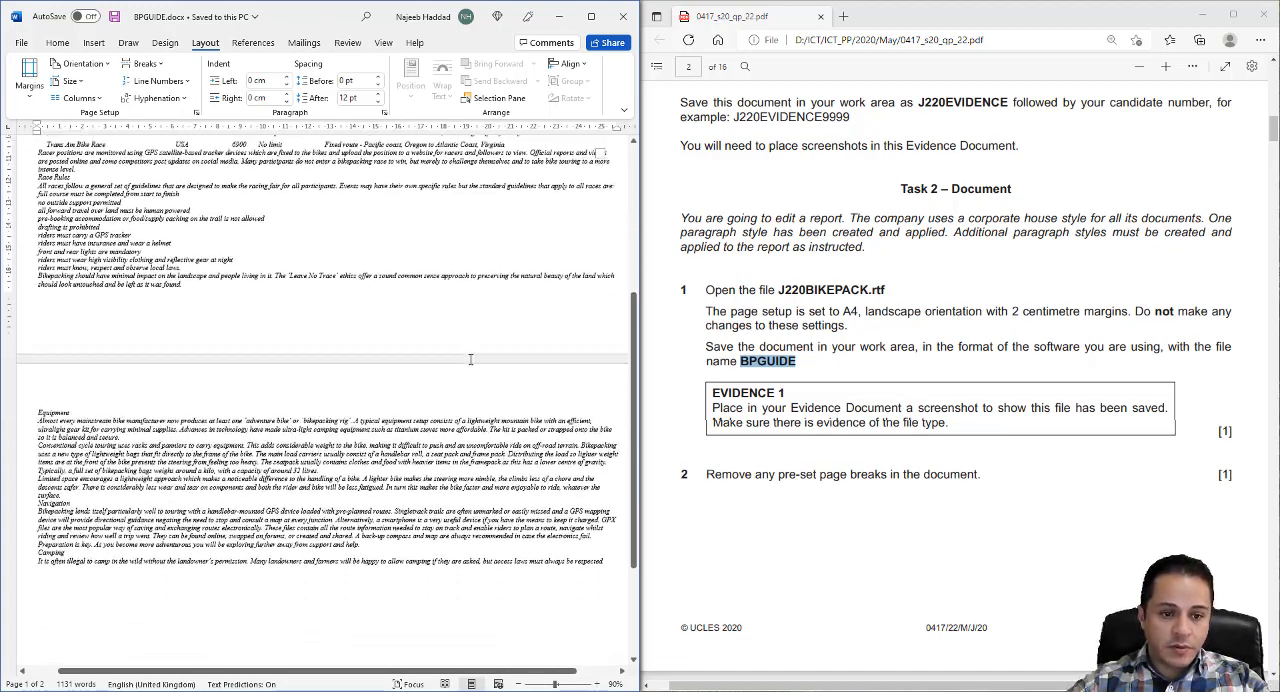
{"action": "scroll", "coordinate": [471, 360], "scroll_direction": "down", "scroll_amount": 2}
{"action": "scroll", "coordinate": [471, 360], "scroll_direction": "up", "scroll_amount": 3}
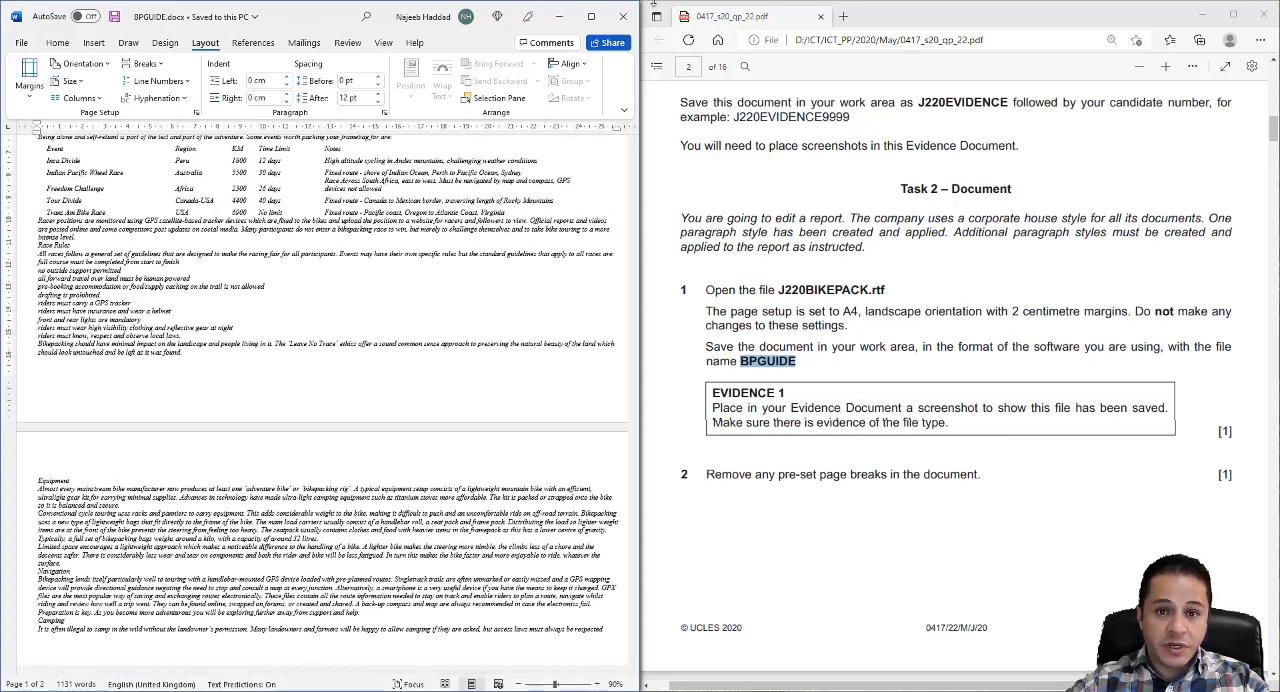
{"action": "left_click", "coordinate": [591, 16]}
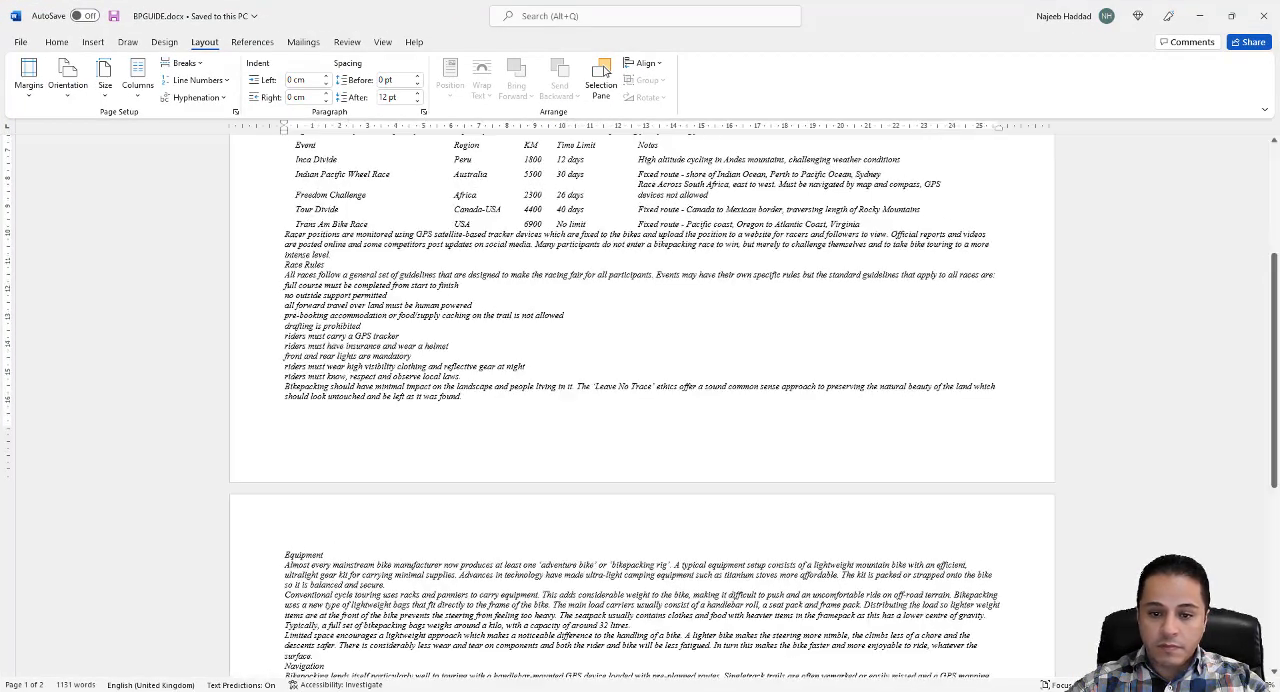
{"action": "left_click", "coordinate": [1245, 685]}
{"action": "left_click", "coordinate": [1245, 685]}
{"action": "left_click", "coordinate": [1245, 685]}
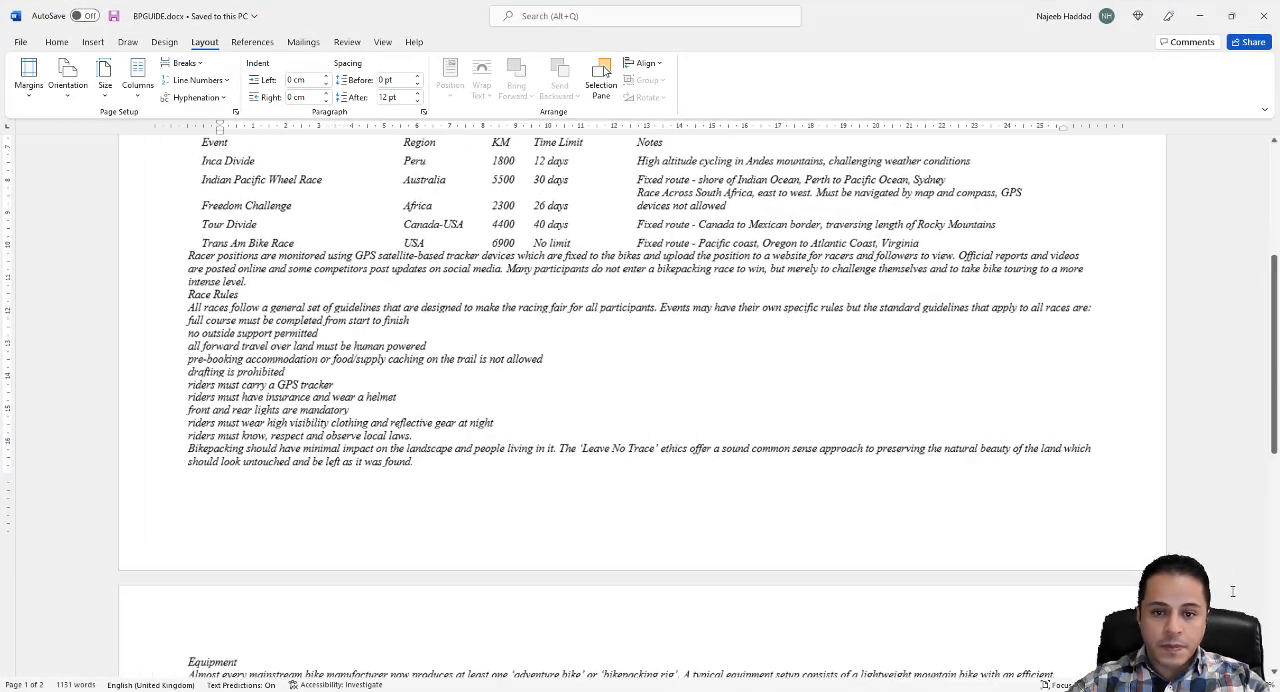
{"action": "scroll", "coordinate": [737, 449], "scroll_direction": "down", "scroll_amount": 5}
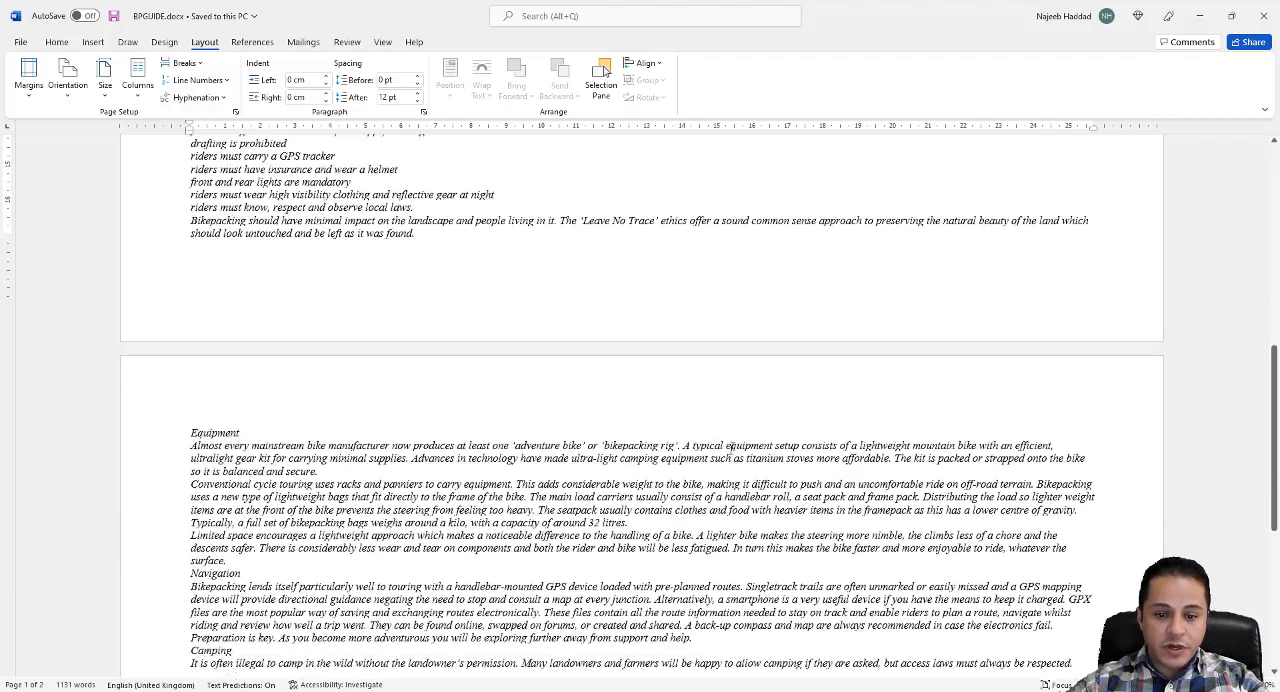
{"action": "scroll", "coordinate": [737, 449], "scroll_direction": "up", "scroll_amount": 1}
{"action": "scroll", "coordinate": [737, 449], "scroll_direction": "up", "scroll_amount": 2}
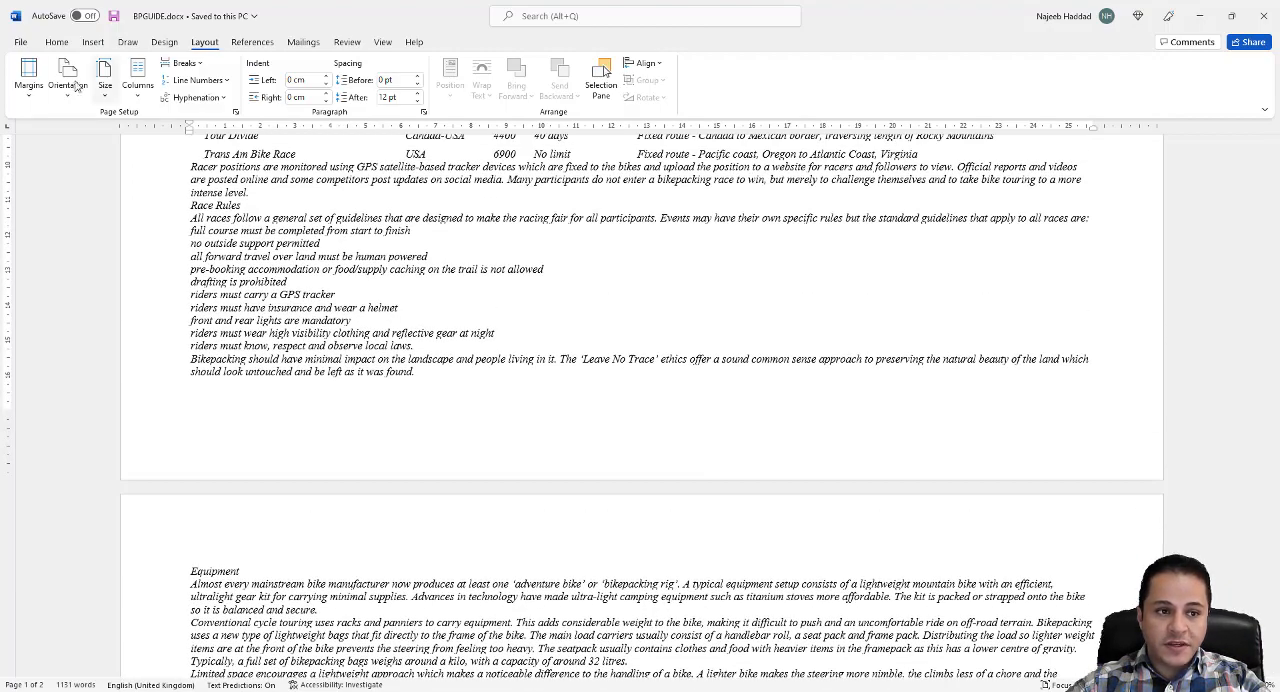
- Display the formatting marks, delete the page break after "left as it was found.", save the report and hide the marks again
{"action": "left_click", "coordinate": [56, 43]}
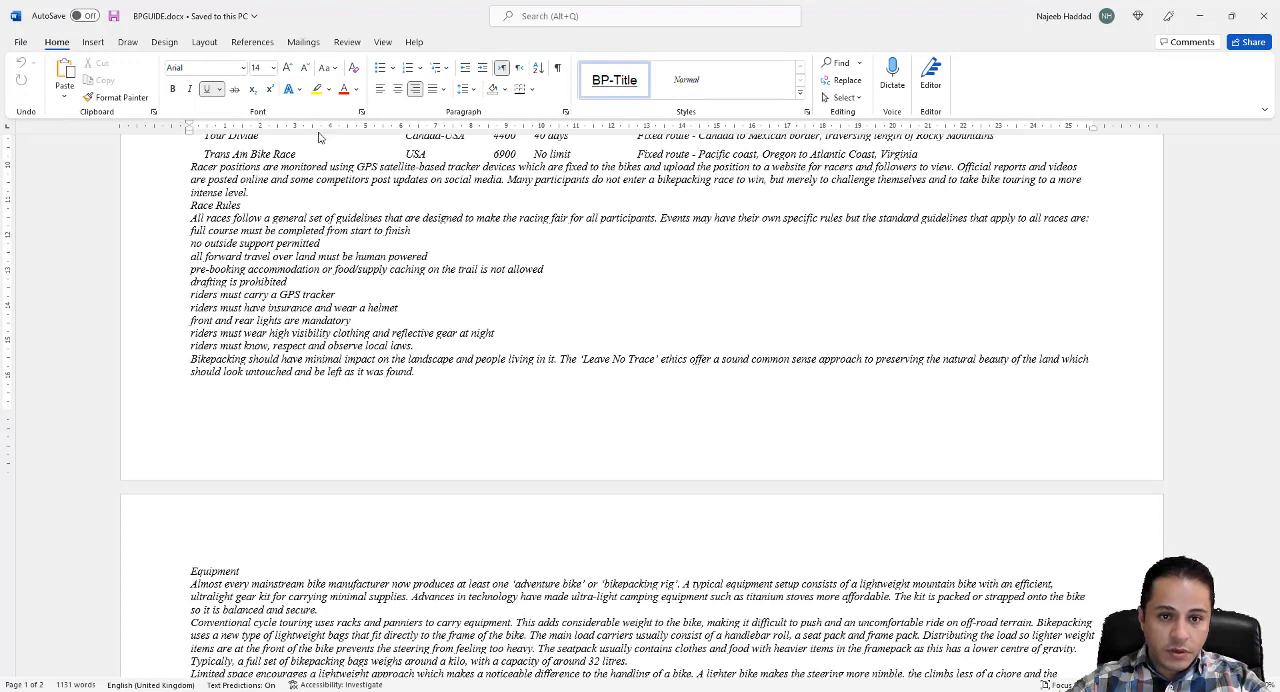
{"action": "left_click", "coordinate": [558, 68]}
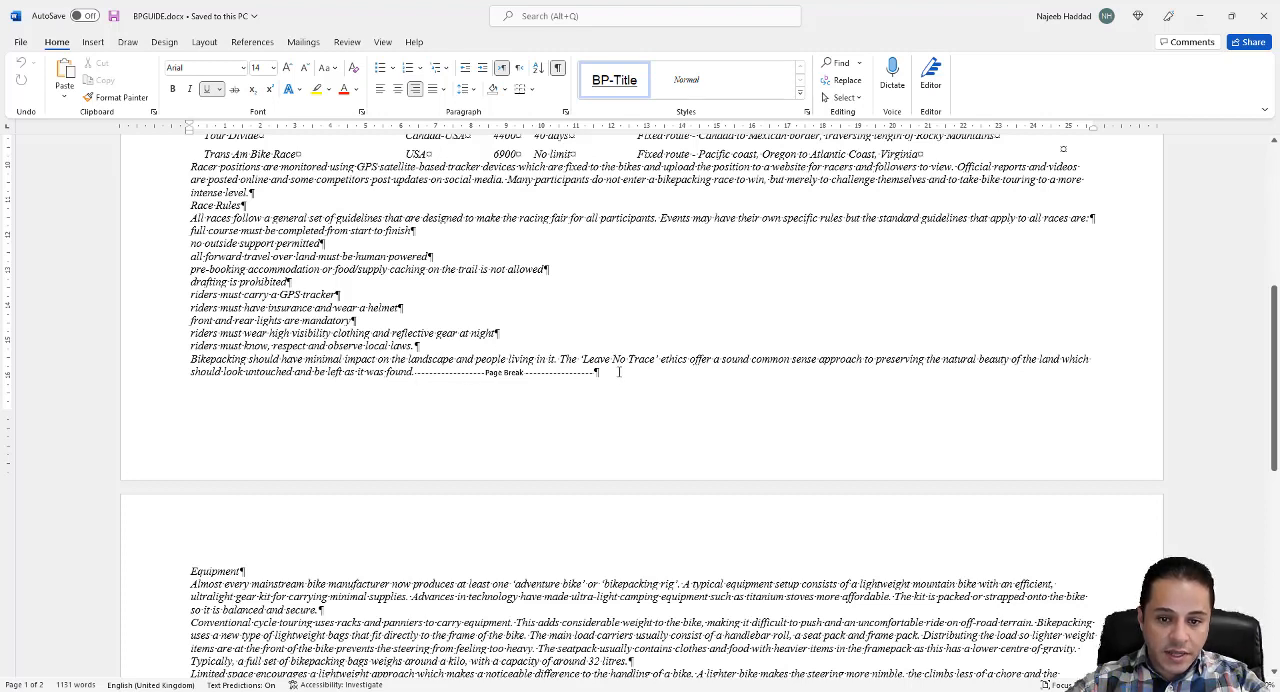
{"action": "left_click", "coordinate": [619, 372]}
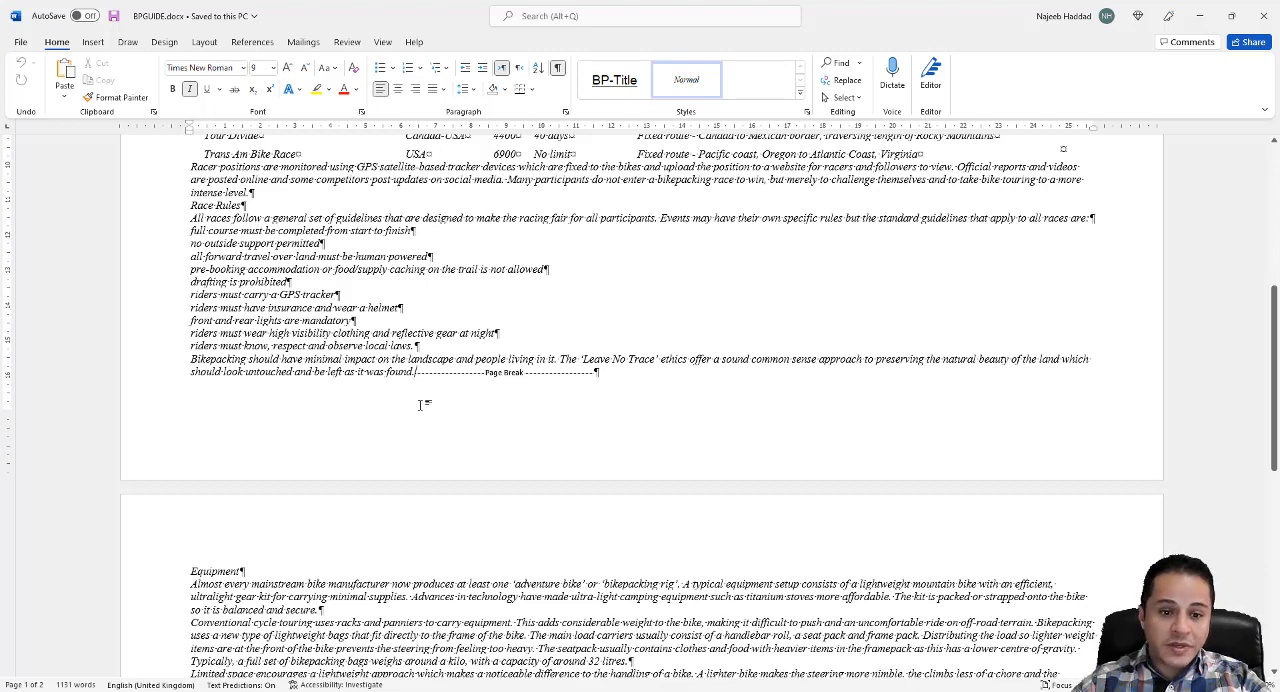
{"action": "key", "text": "Delete"}
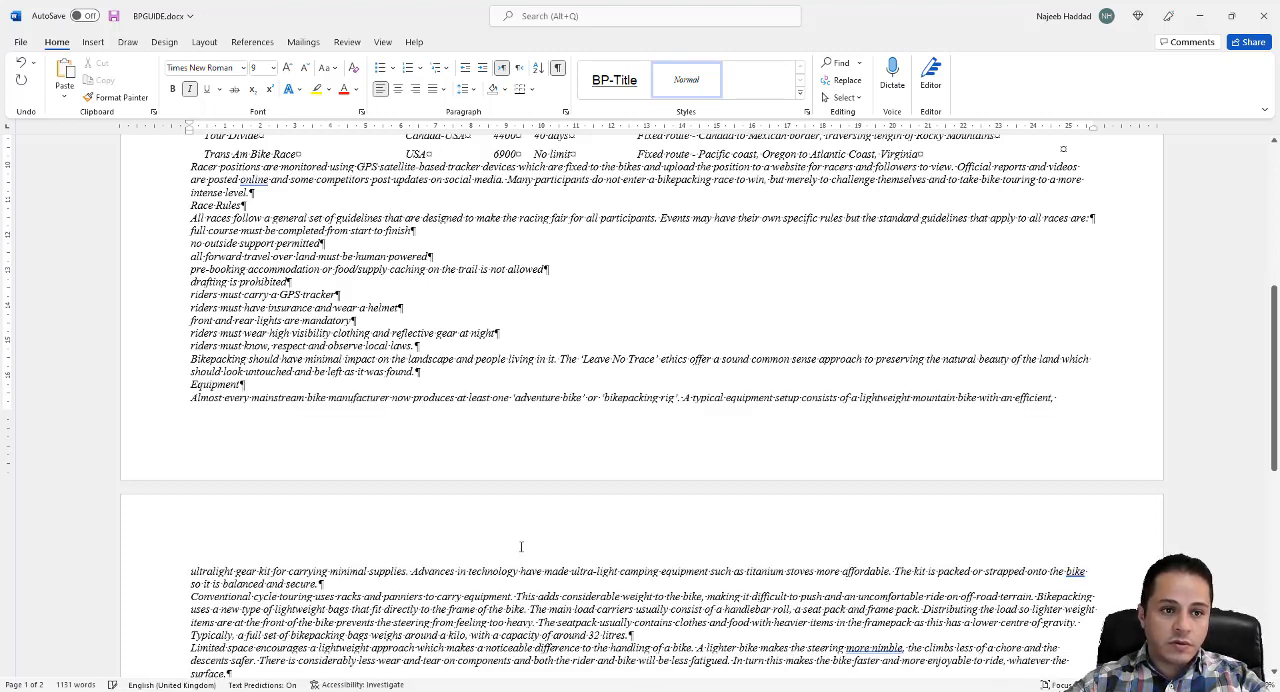
{"action": "left_click", "coordinate": [114, 17]}
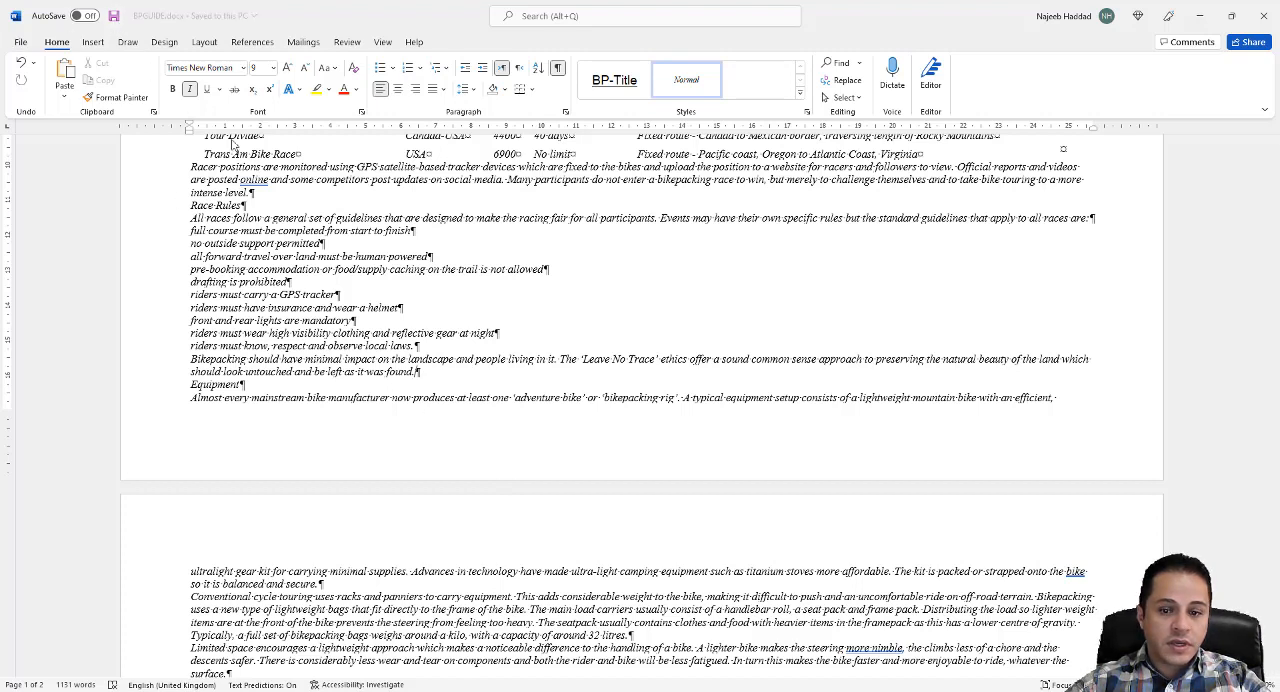
{"action": "left_click", "coordinate": [557, 68]}
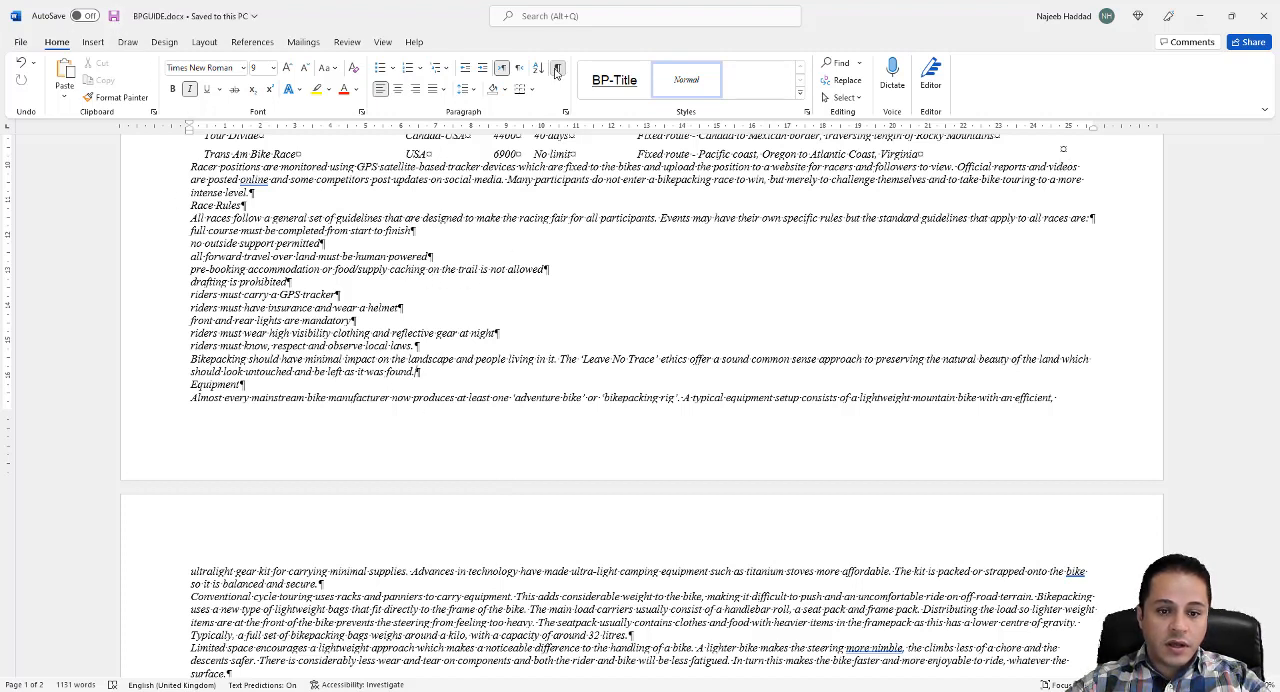
- Restore the report window beside the question paper at 80% zoom and read the footer requirements in question 3
{"action": "double_click", "coordinate": [889, 22]}
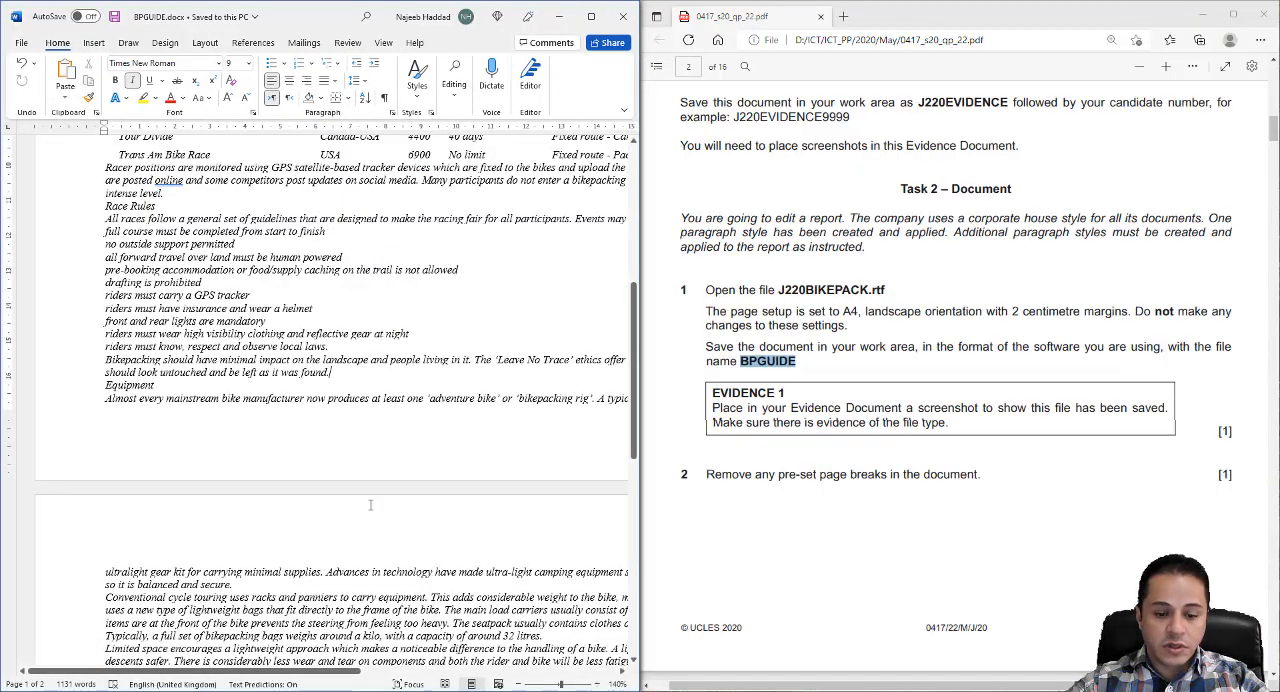
{"action": "left_click_drag", "start_coordinate": [322, 672], "coordinate": [376, 672]}
{"action": "left_click", "coordinate": [520, 684]}
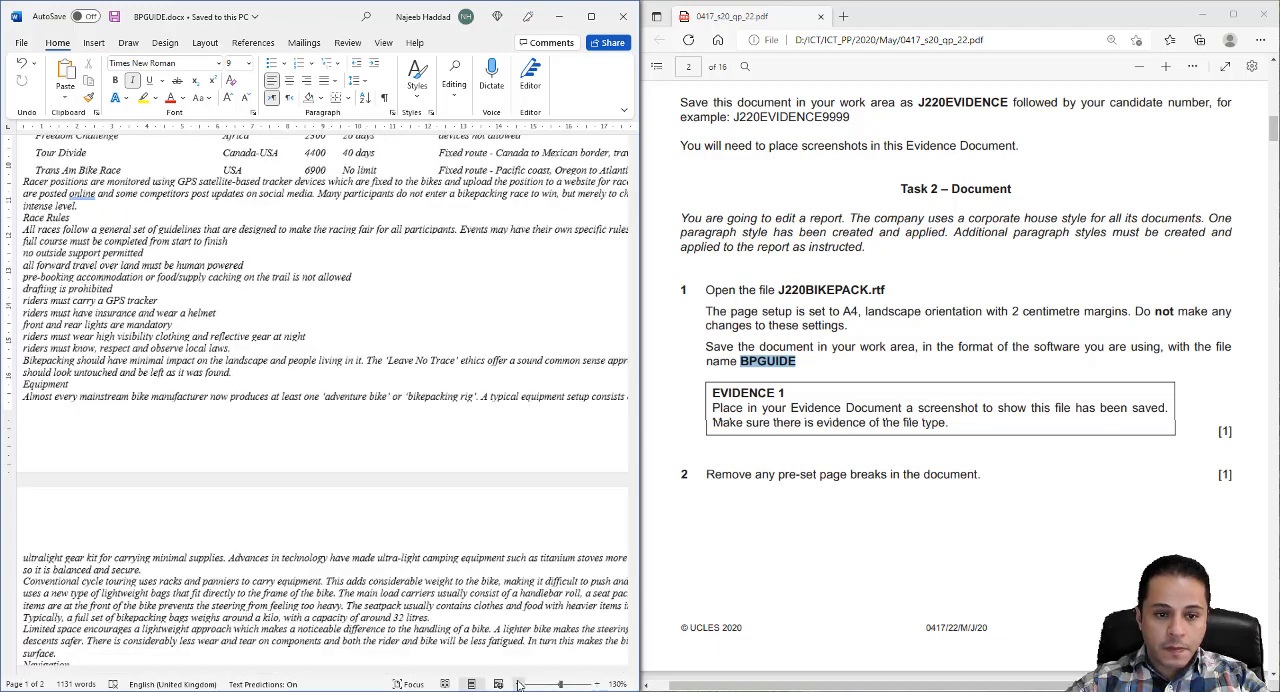
{"action": "left_click", "coordinate": [520, 684]}
{"action": "left_click", "coordinate": [520, 684]}
{"action": "left_click", "coordinate": [520, 684]}
{"action": "left_click", "coordinate": [520, 684]}
{"action": "left_click", "coordinate": [520, 684]}
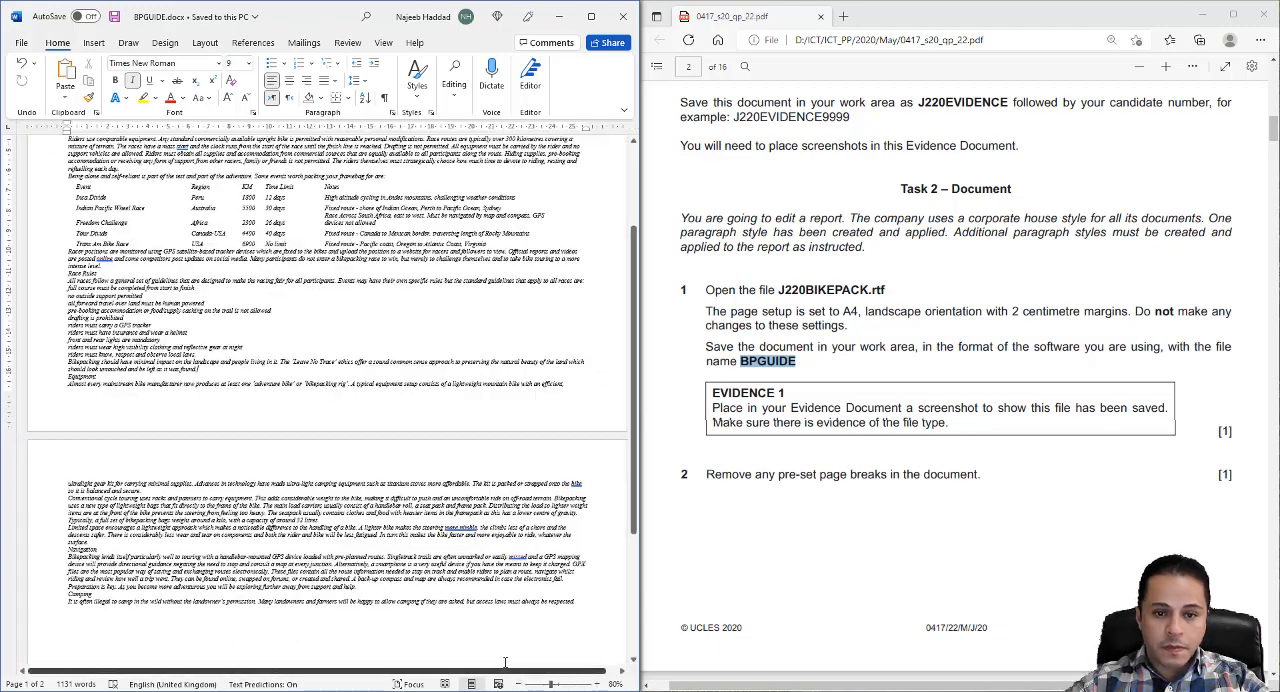
{"action": "scroll", "coordinate": [730, 455], "scroll_direction": "down", "scroll_amount": 4}
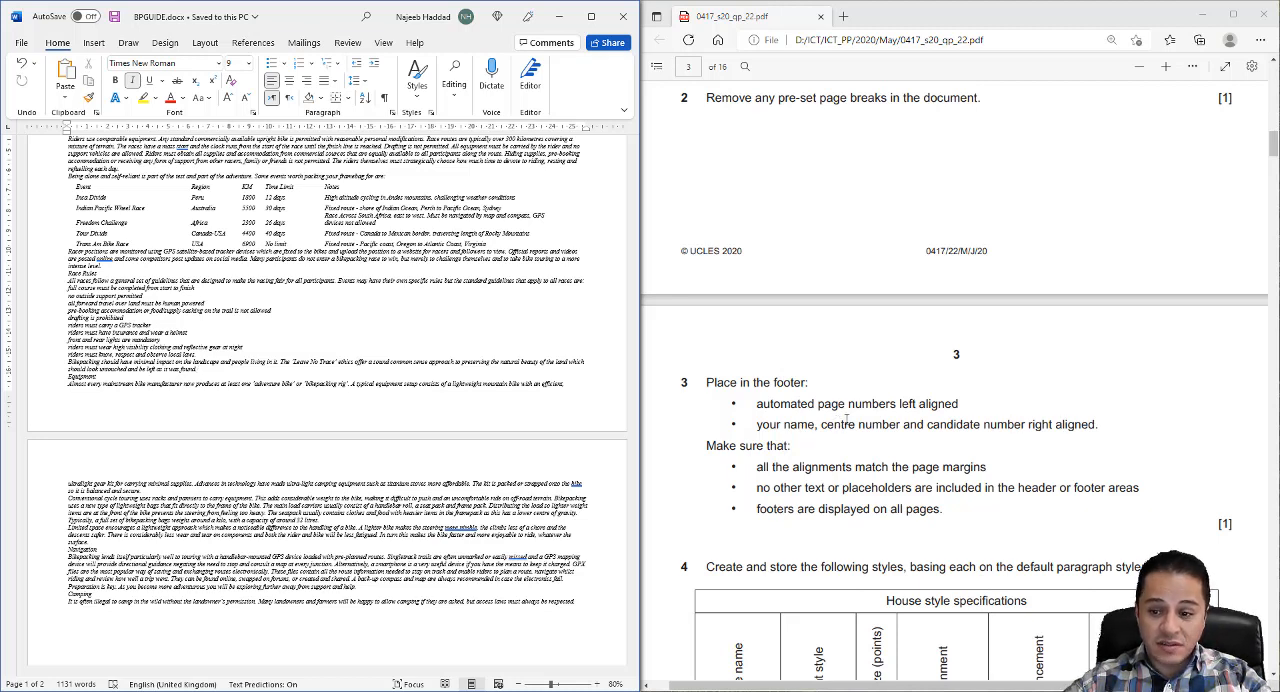
- Insert a Blank (Three Columns) footer and replace its left placeholder with a Plain Number page number at the current position
{"action": "left_click", "coordinate": [97, 44]}
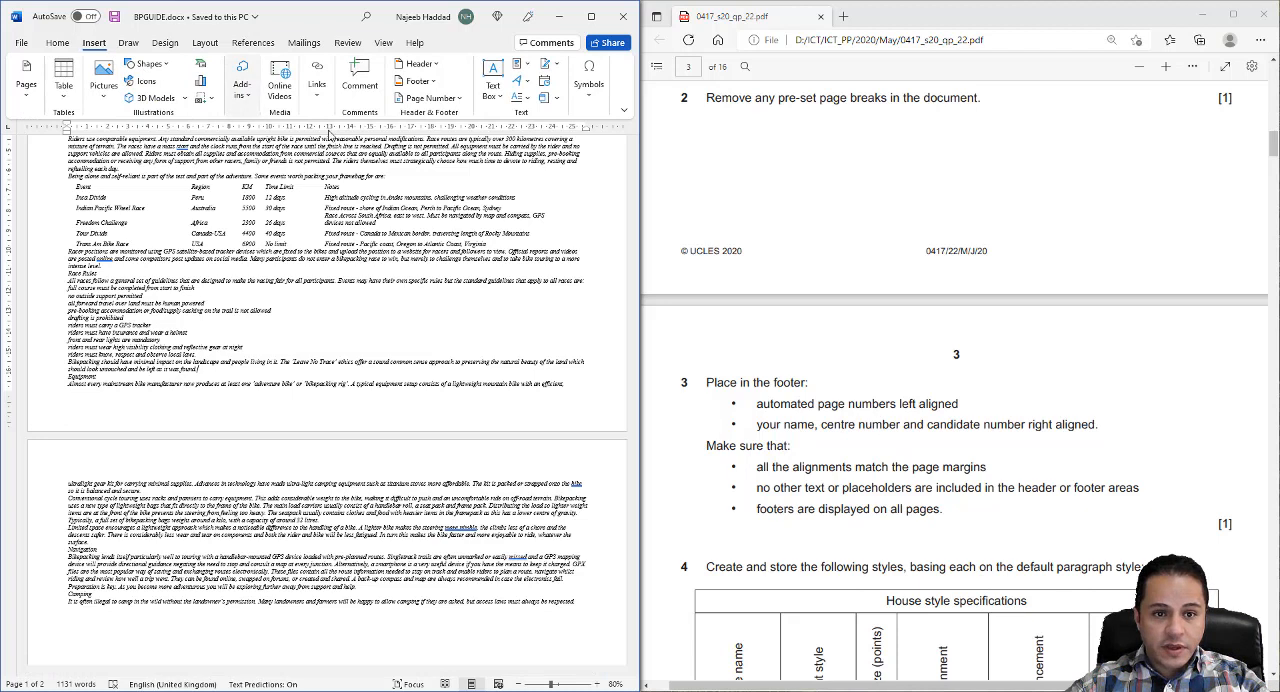
{"action": "left_click", "coordinate": [435, 89]}
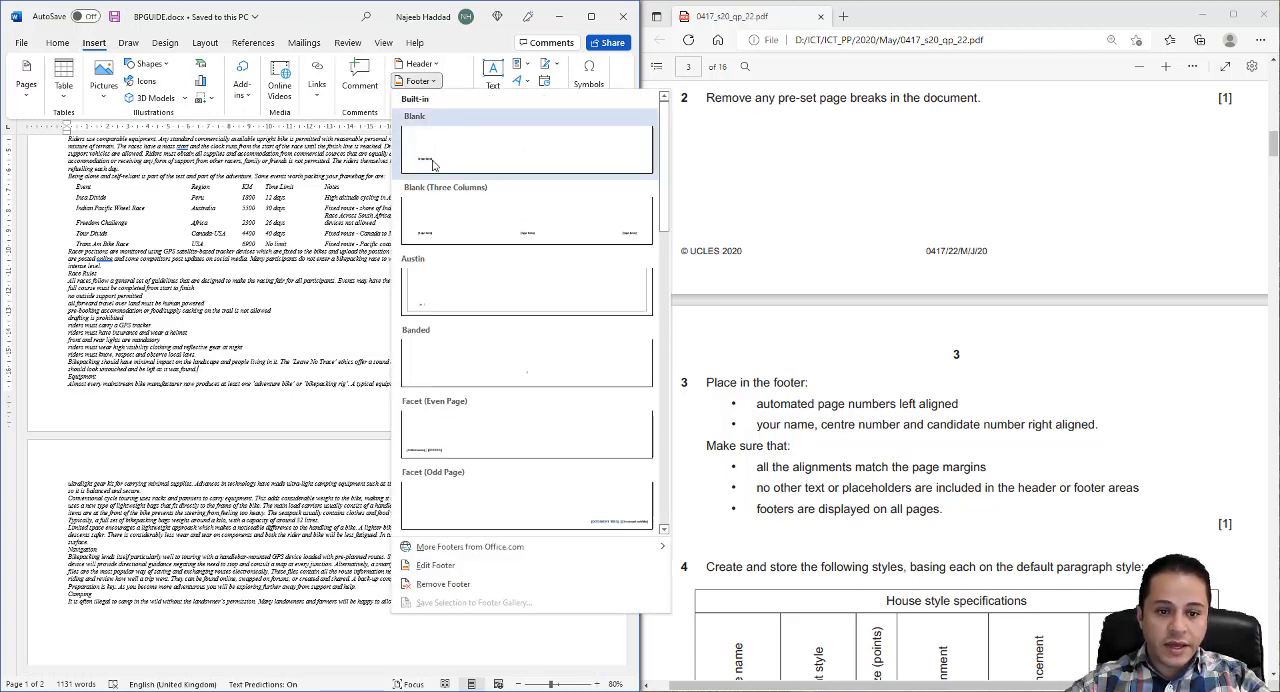
{"action": "left_click", "coordinate": [432, 216]}
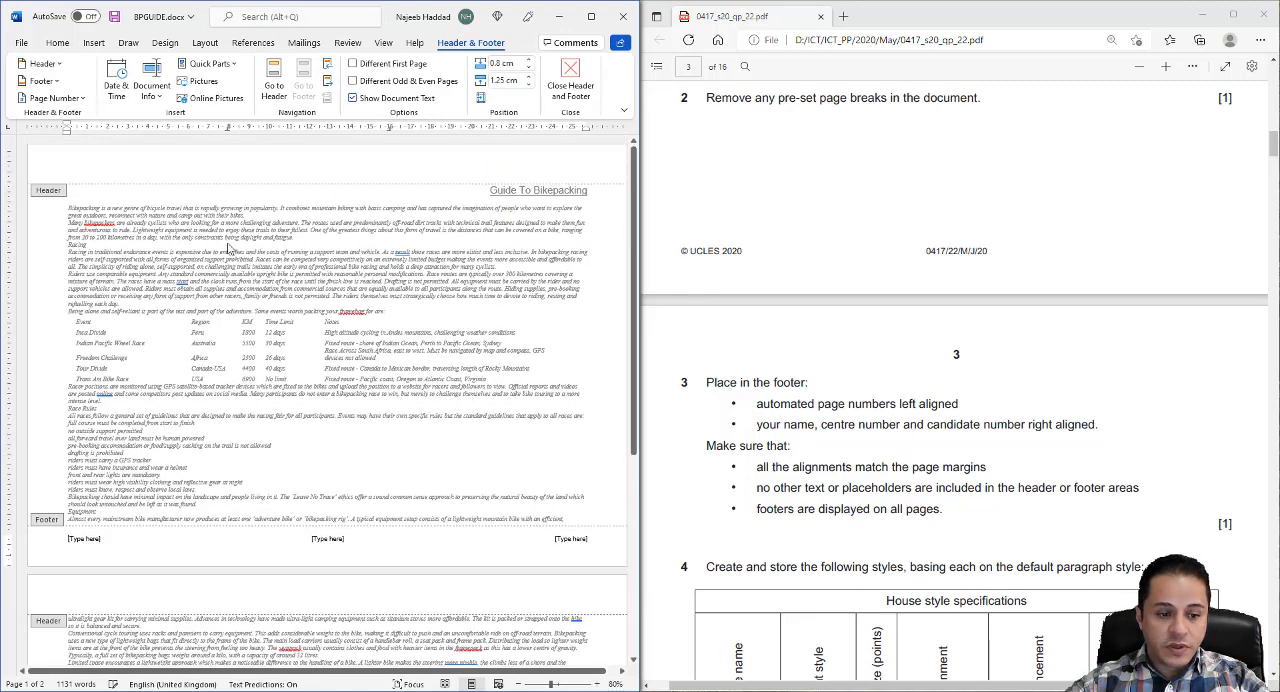
{"action": "left_click", "coordinate": [82, 539]}
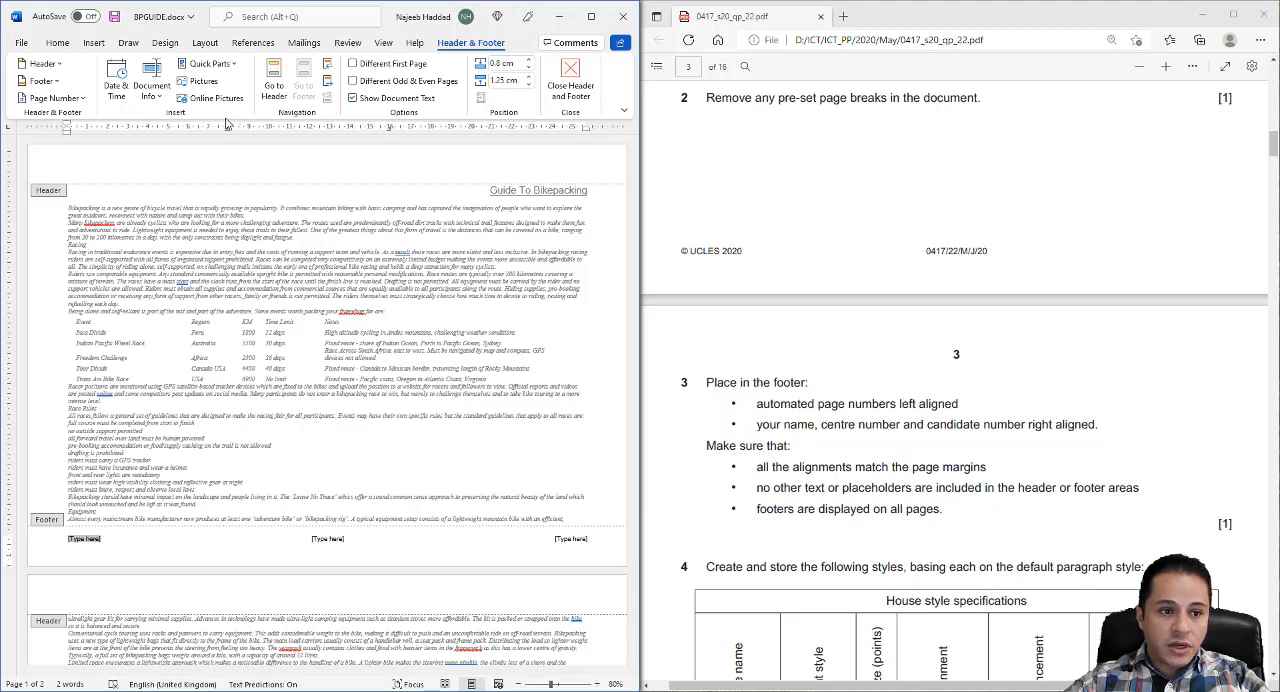
{"action": "left_click", "coordinate": [78, 100]}
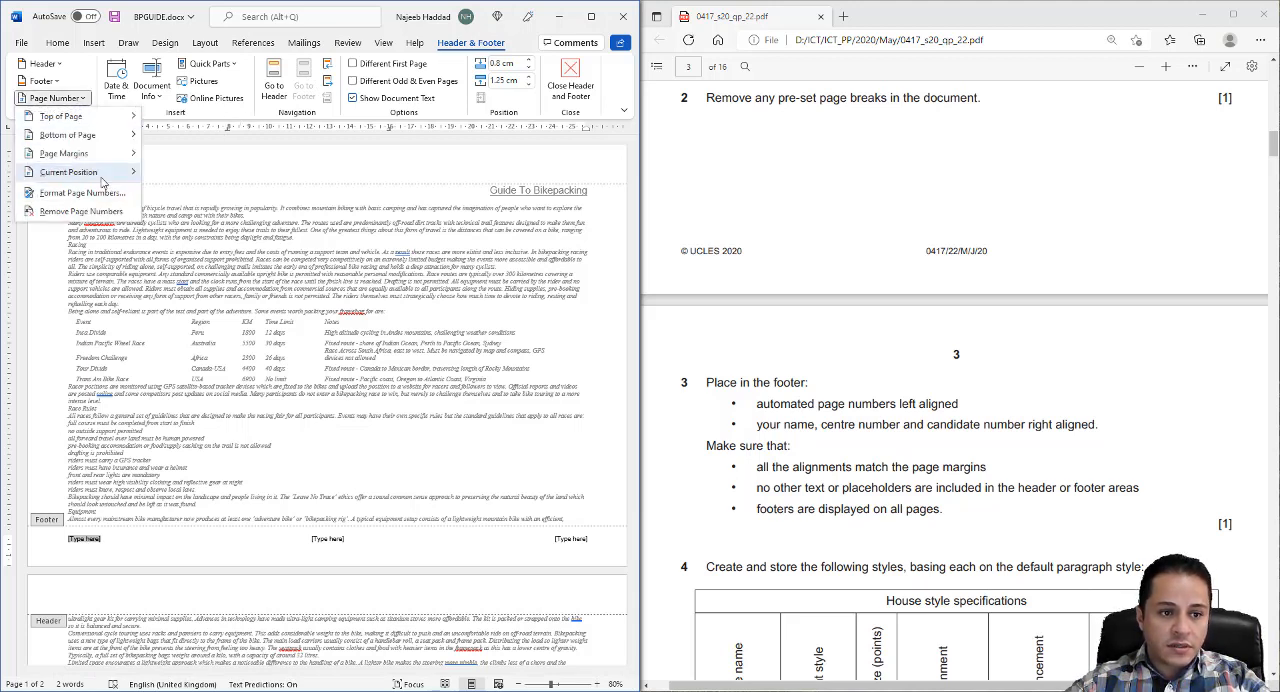
{"action": "mouse_move", "coordinate": [103, 175]}
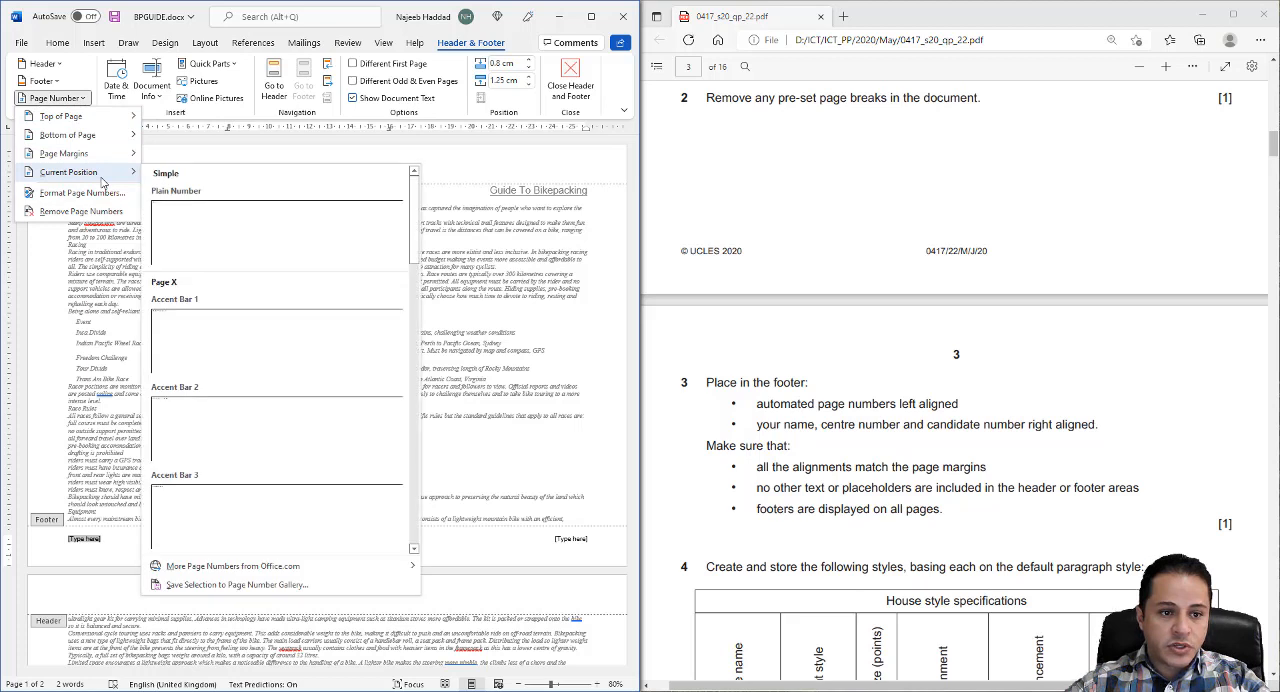
{"action": "left_click", "coordinate": [188, 210]}
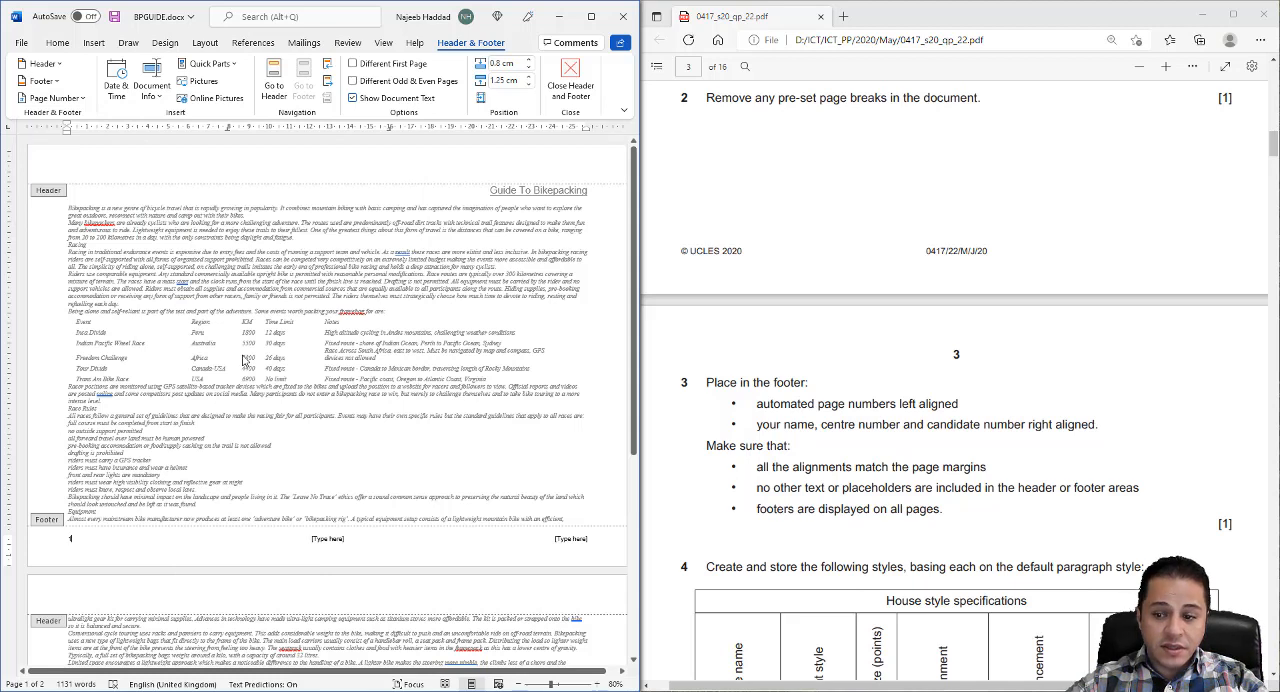
- Replace the footer's right-aligned placeholder with the candidate's name, centre number and candidate number, and delete the centre placeholder
{"action": "left_click", "coordinate": [570, 538]}
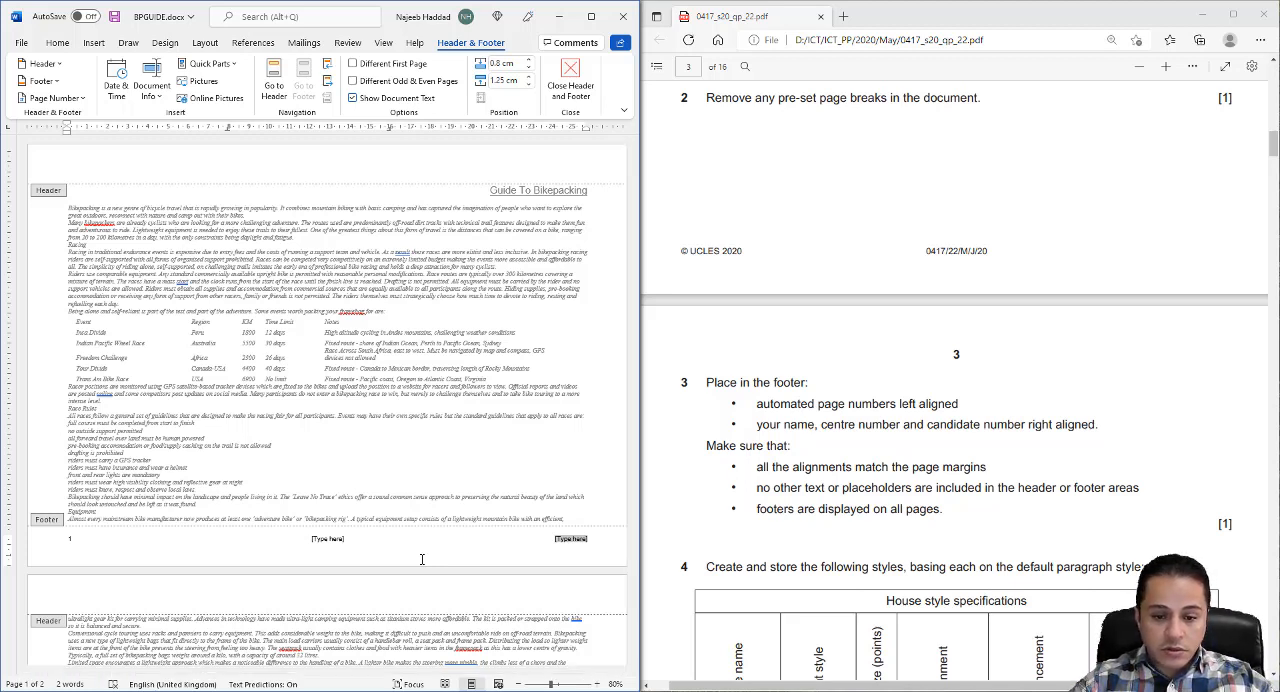
{"action": "type", "text": "Najeeb,"}
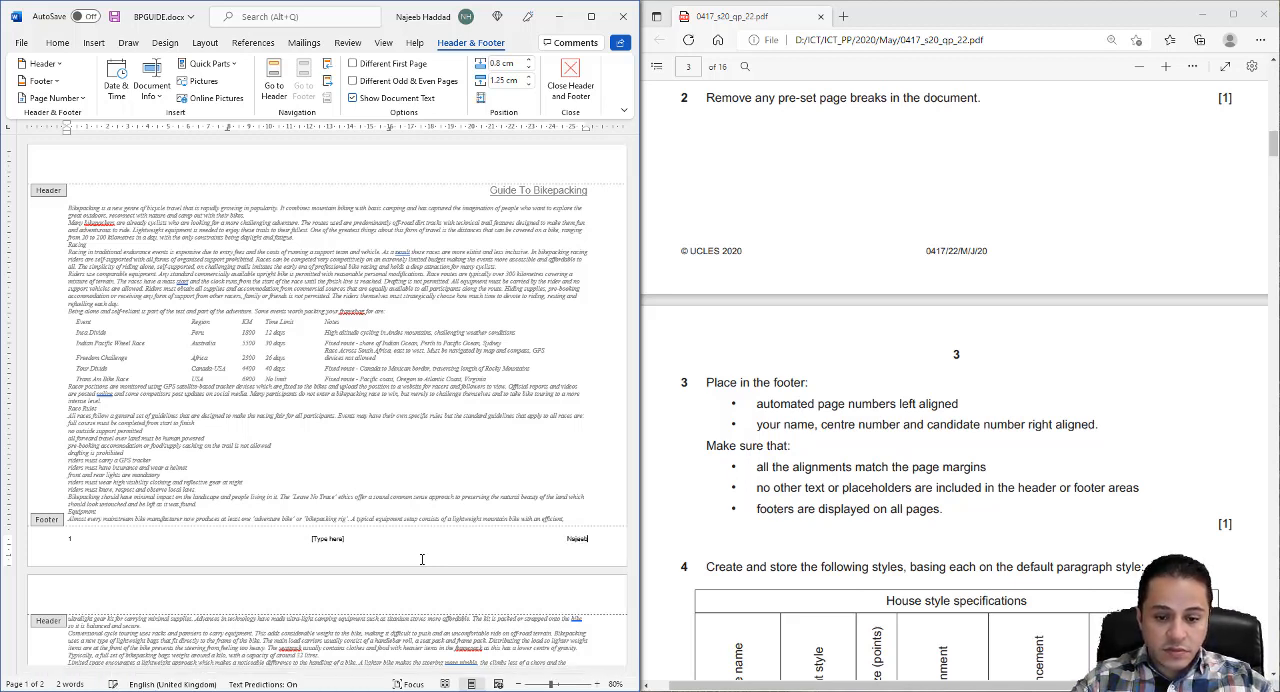
{"action": "type", "text": " JO"}
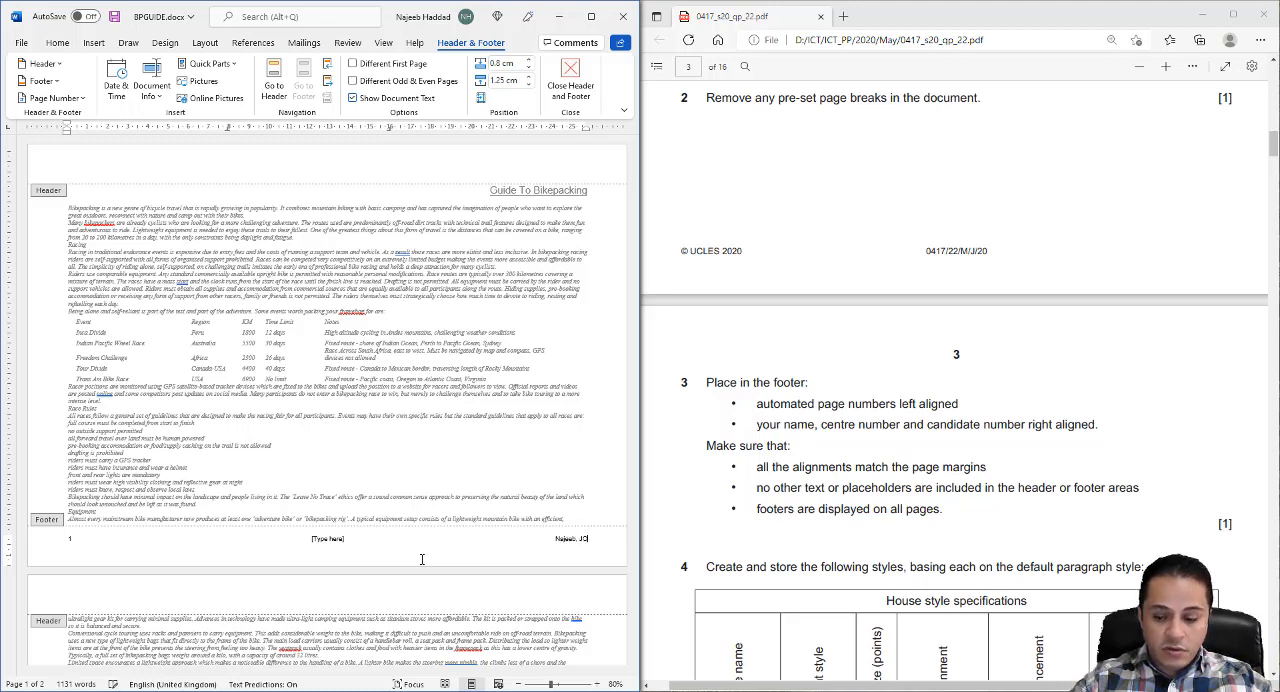
{"action": "type", "text": "0005"}
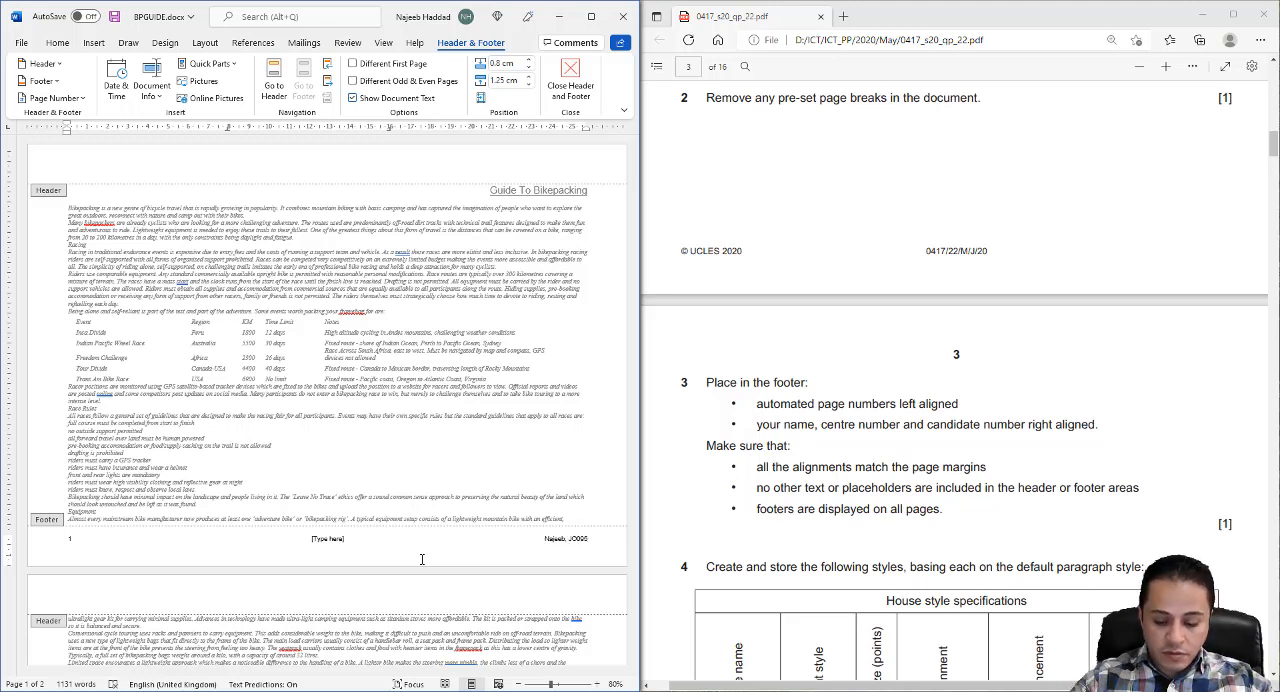
{"action": "type", "text": ", "}
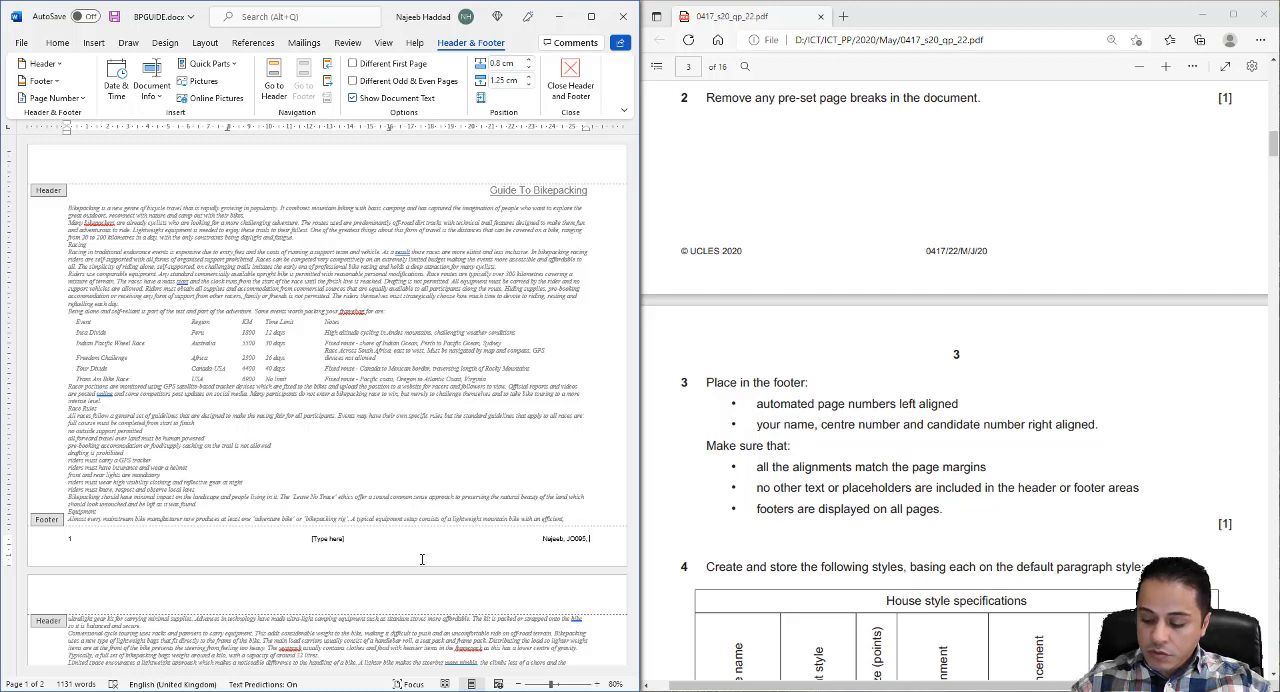
{"action": "type", "text": "9999"}
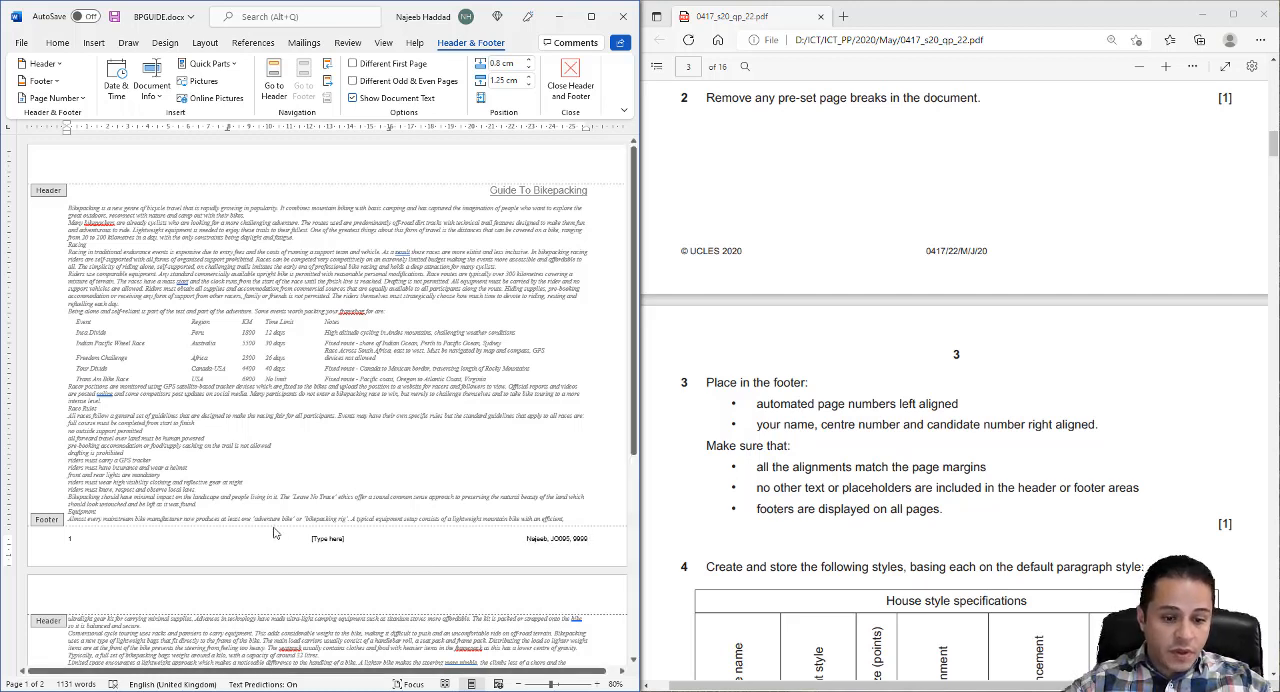
{"action": "left_click", "coordinate": [328, 540]}
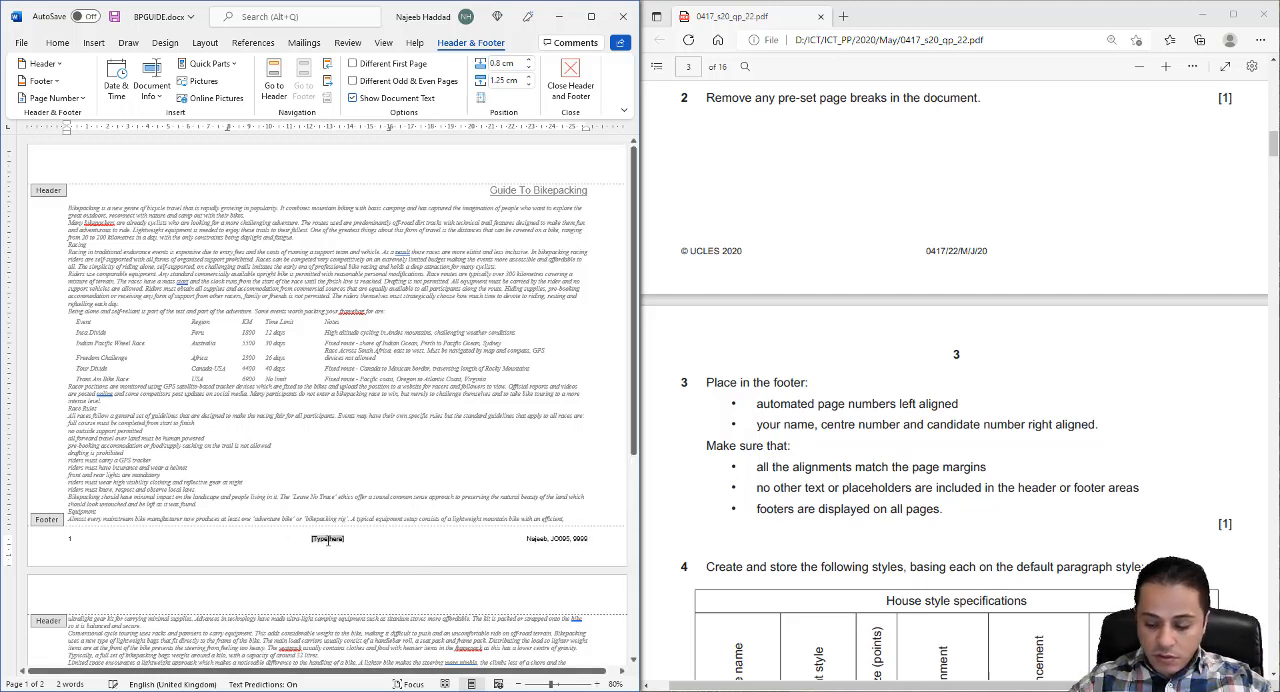
{"action": "key", "text": "Delete"}
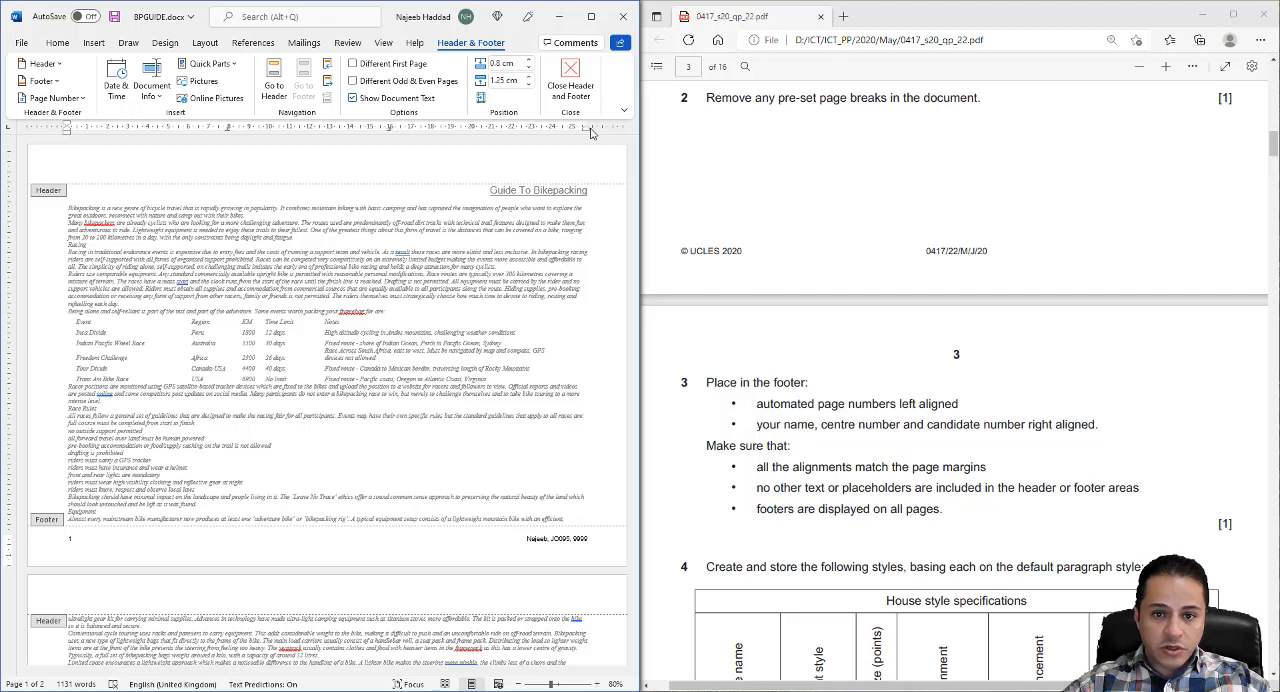
- Check the footer's alignment with both page margins and its display on page 2, close the footer and save the report
{"action": "left_click_drag", "start_coordinate": [588, 133], "coordinate": [588, 133]}
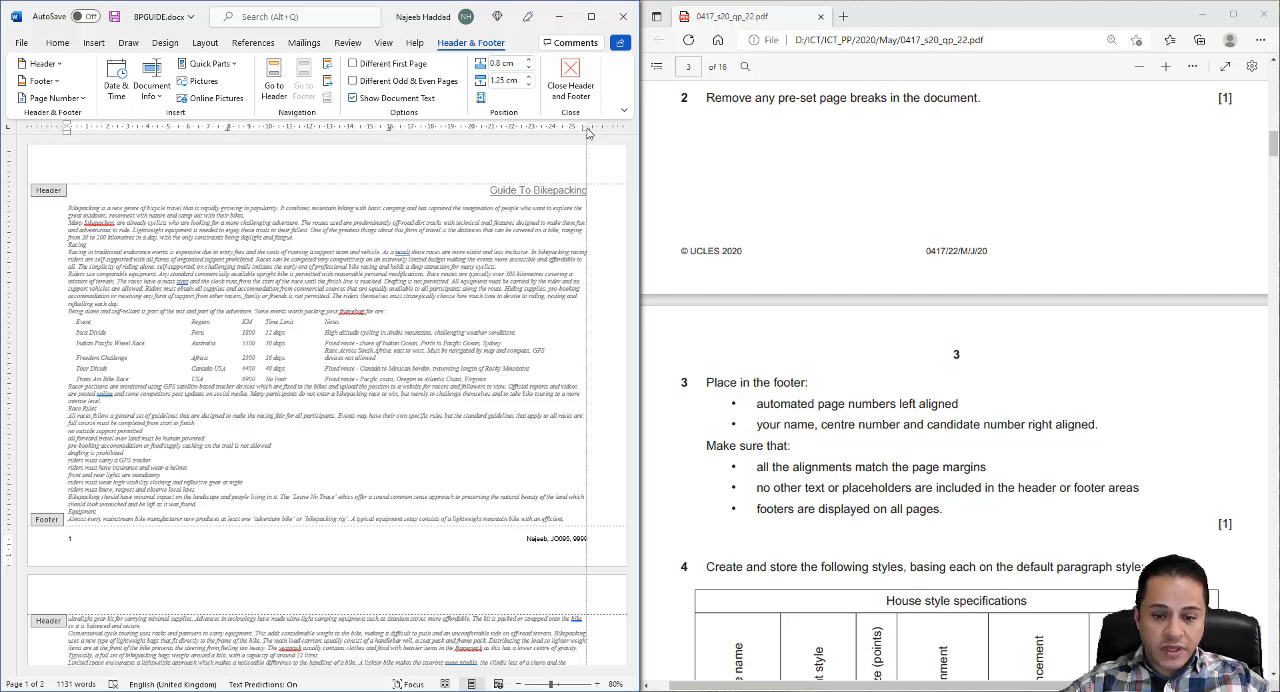
{"action": "left_click_drag", "start_coordinate": [588, 133], "coordinate": [588, 133]}
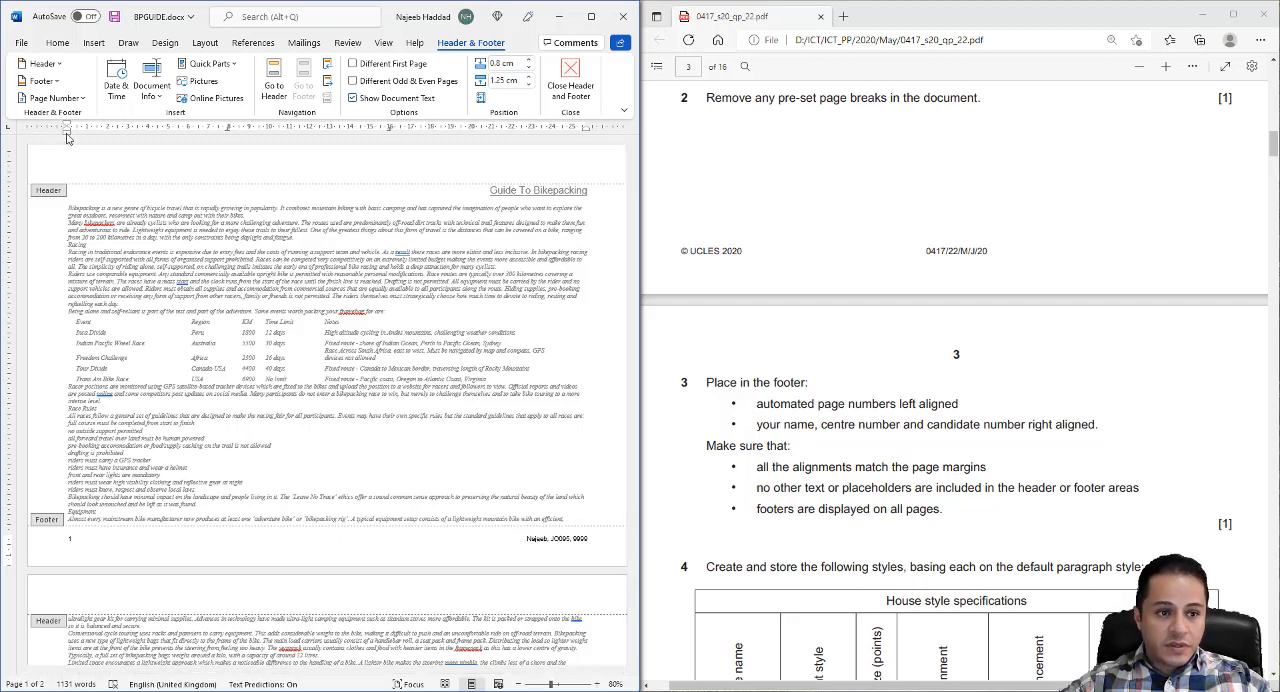
{"action": "left_click_drag", "start_coordinate": [67, 138], "coordinate": [67, 138]}
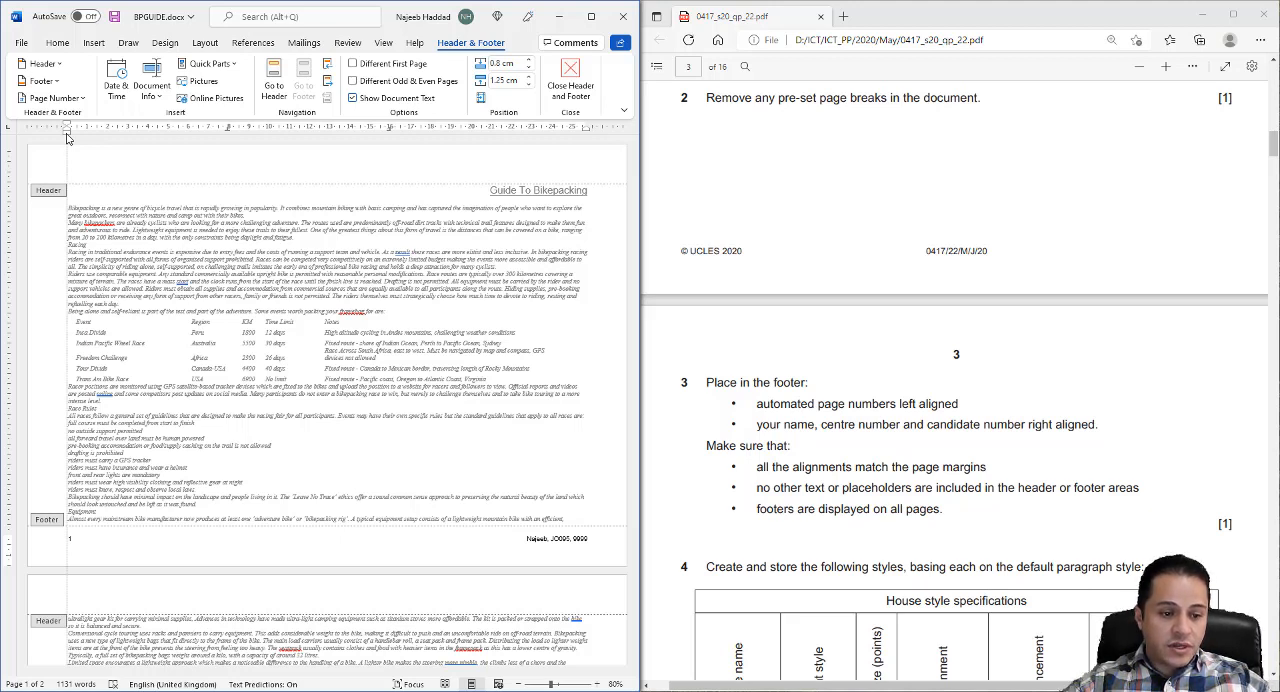
{"action": "left_click_drag", "start_coordinate": [67, 138], "coordinate": [67, 138]}
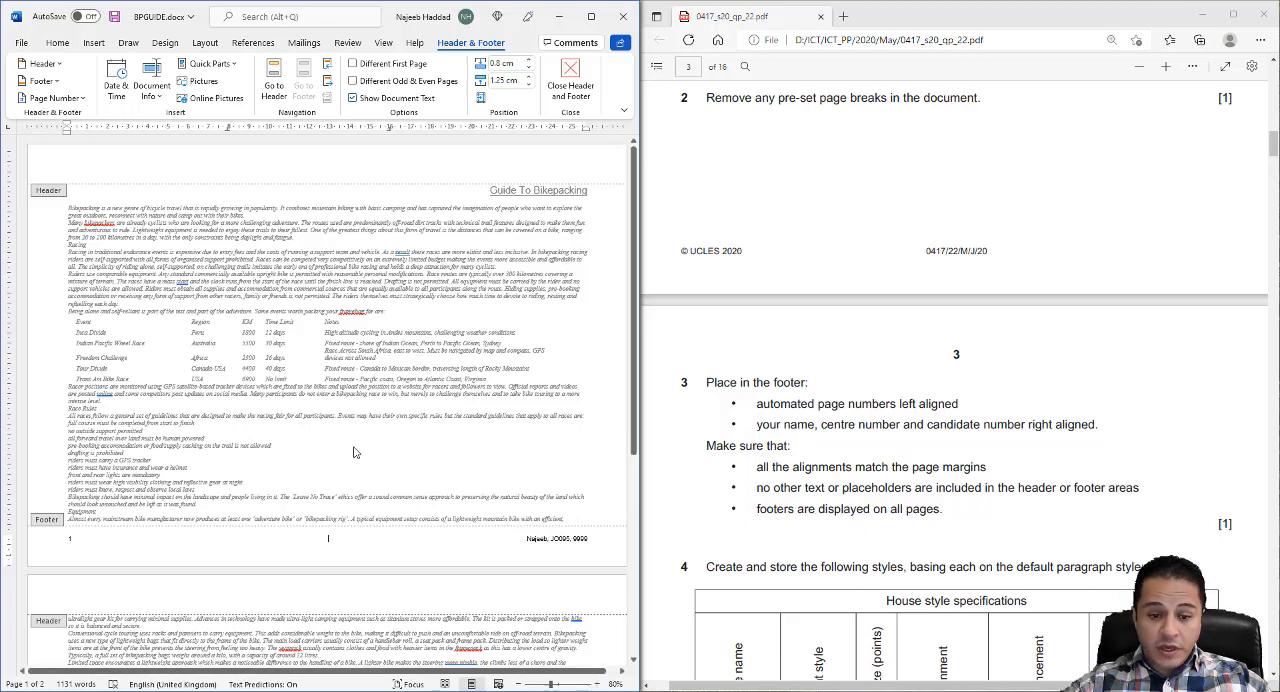
{"action": "scroll", "coordinate": [351, 449], "scroll_direction": "down", "scroll_amount": 3}
{"action": "scroll", "coordinate": [414, 490], "scroll_direction": "down", "scroll_amount": 3}
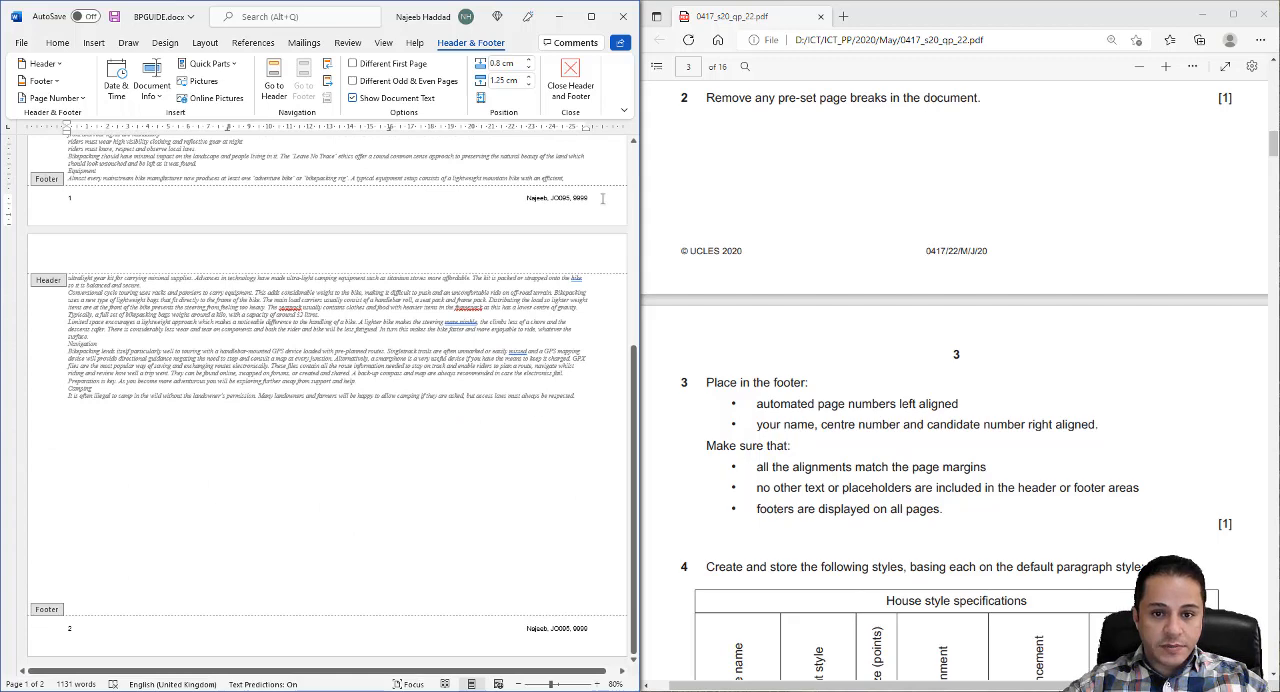
{"action": "left_click", "coordinate": [573, 82]}
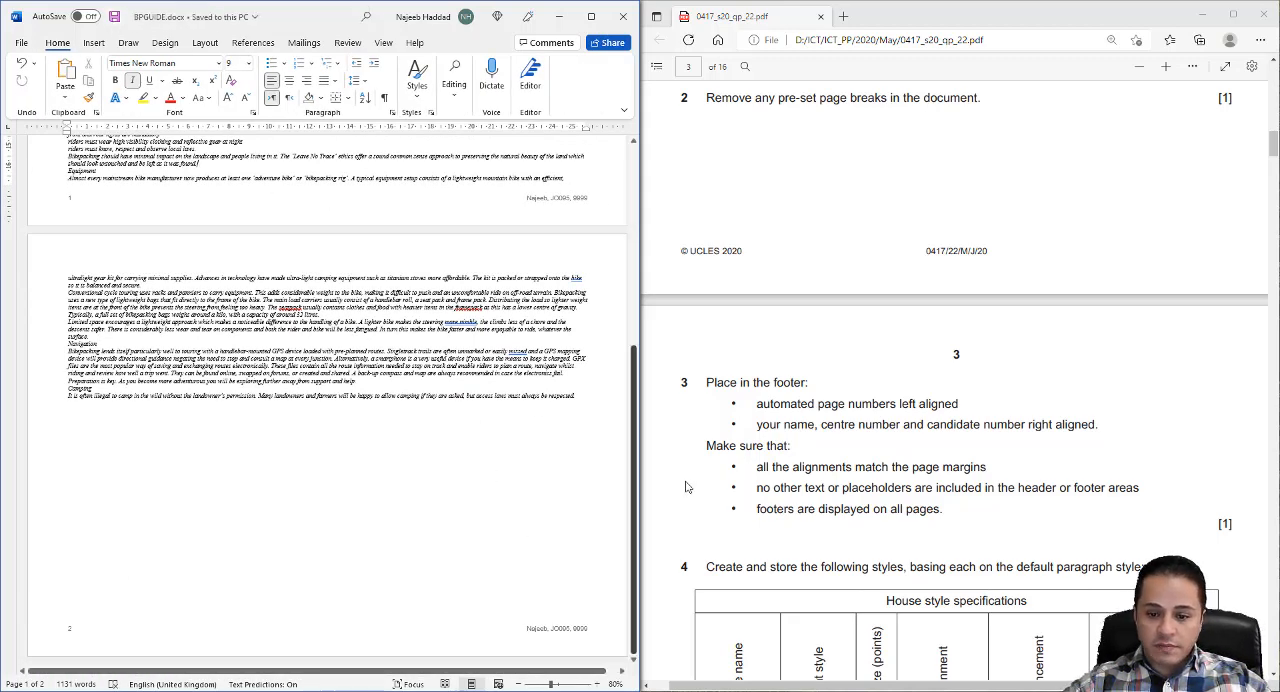
- Read the house style specifications in question 4 and insert an empty paragraph above the "Guide To Bikepacking" title
{"action": "scroll", "coordinate": [686, 486], "scroll_direction": "down", "scroll_amount": 5}
{"action": "scroll", "coordinate": [751, 485], "scroll_direction": "up", "scroll_amount": 1}
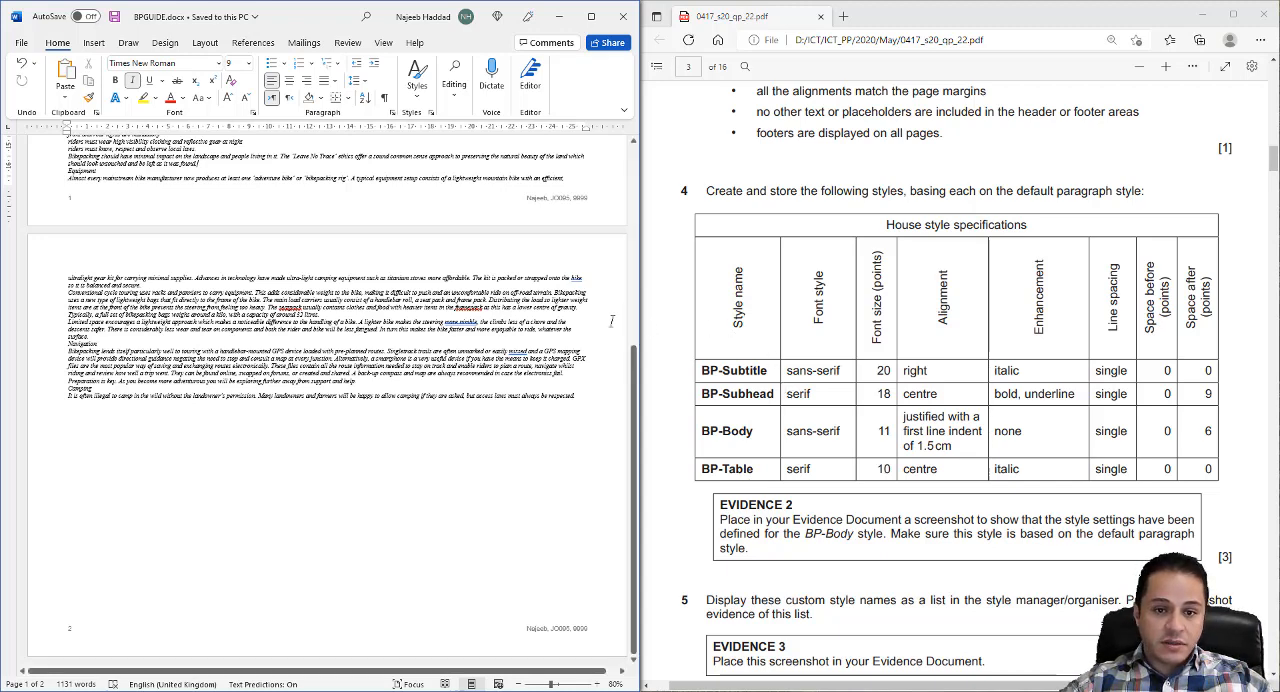
{"action": "scroll", "coordinate": [330, 400], "scroll_direction": "up", "scroll_amount": 3}
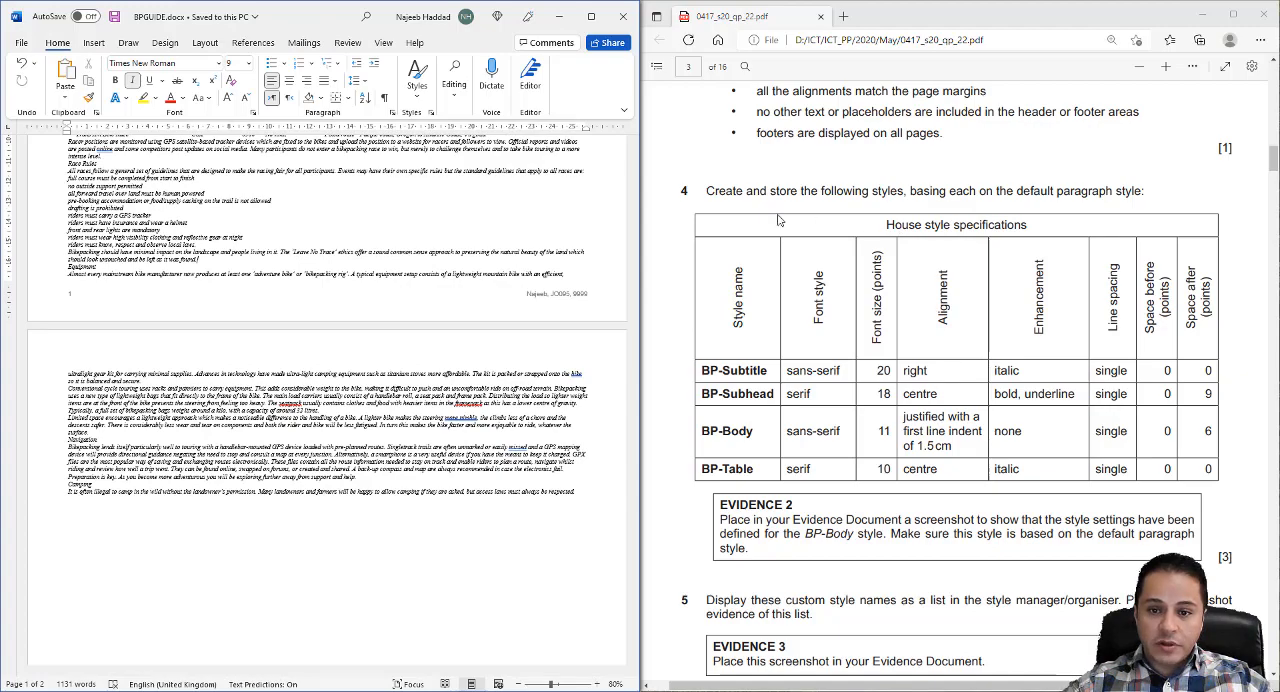
{"action": "scroll", "coordinate": [462, 337], "scroll_direction": "up", "scroll_amount": 5}
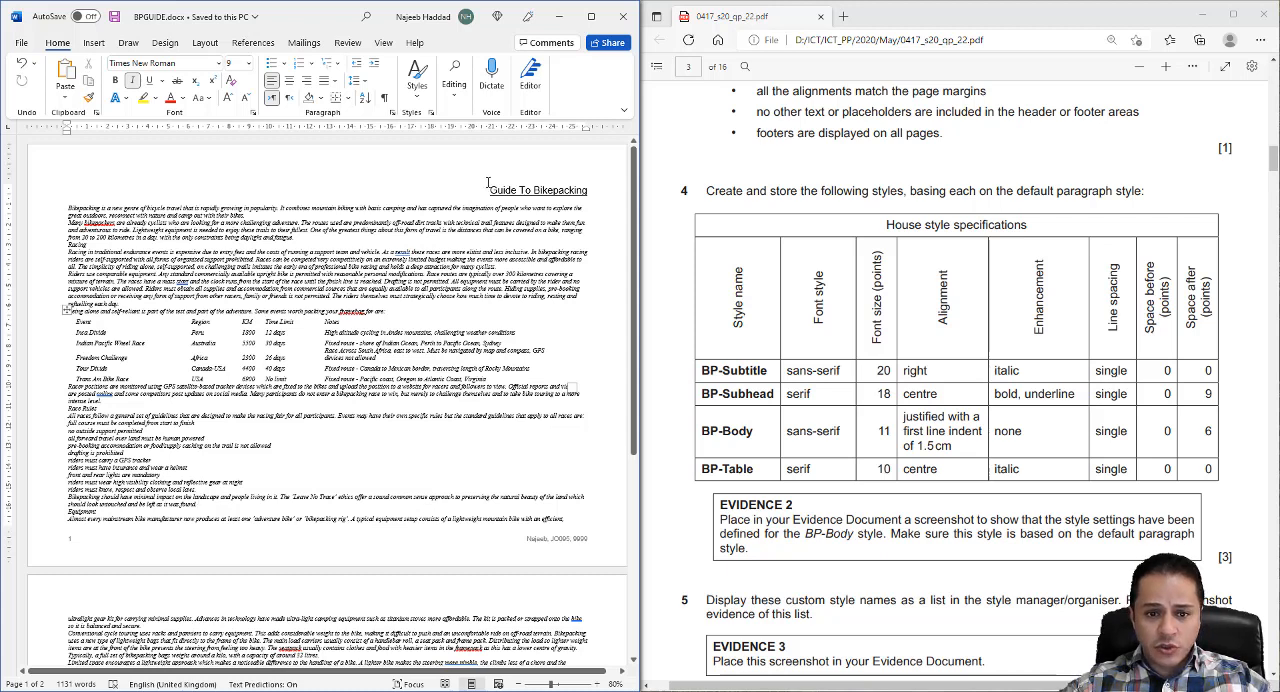
{"action": "left_click", "coordinate": [481, 190]}
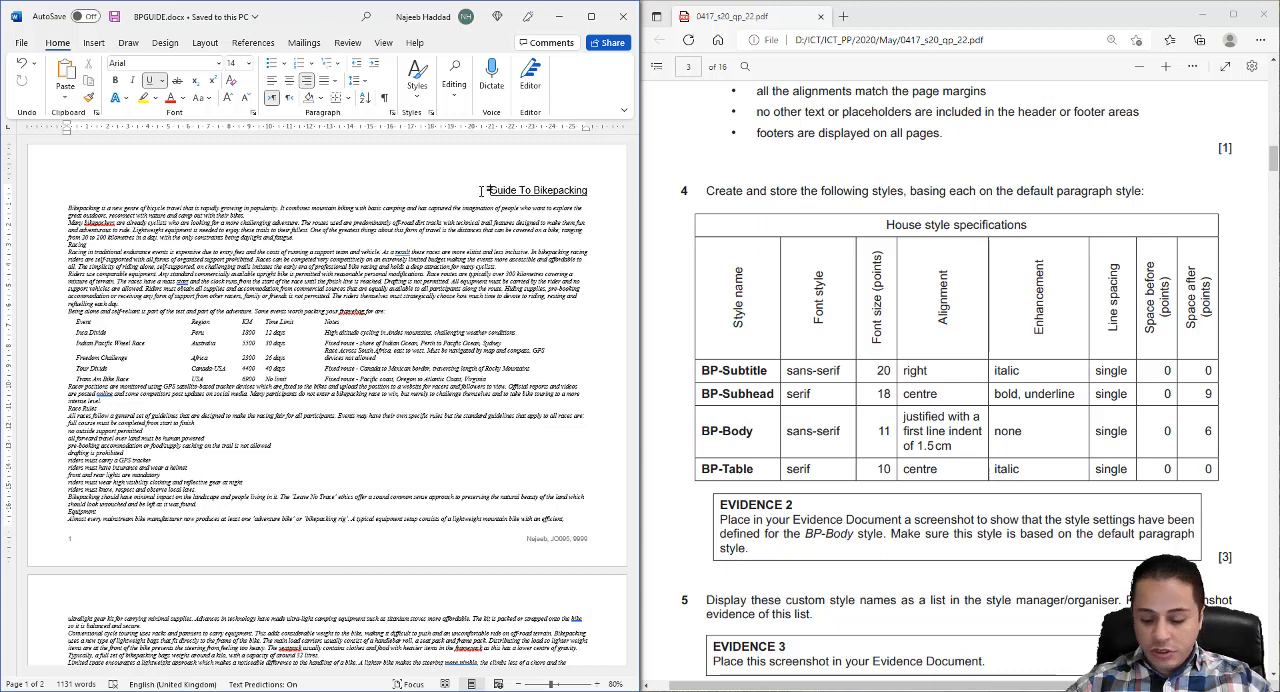
{"action": "key", "text": "Return"}
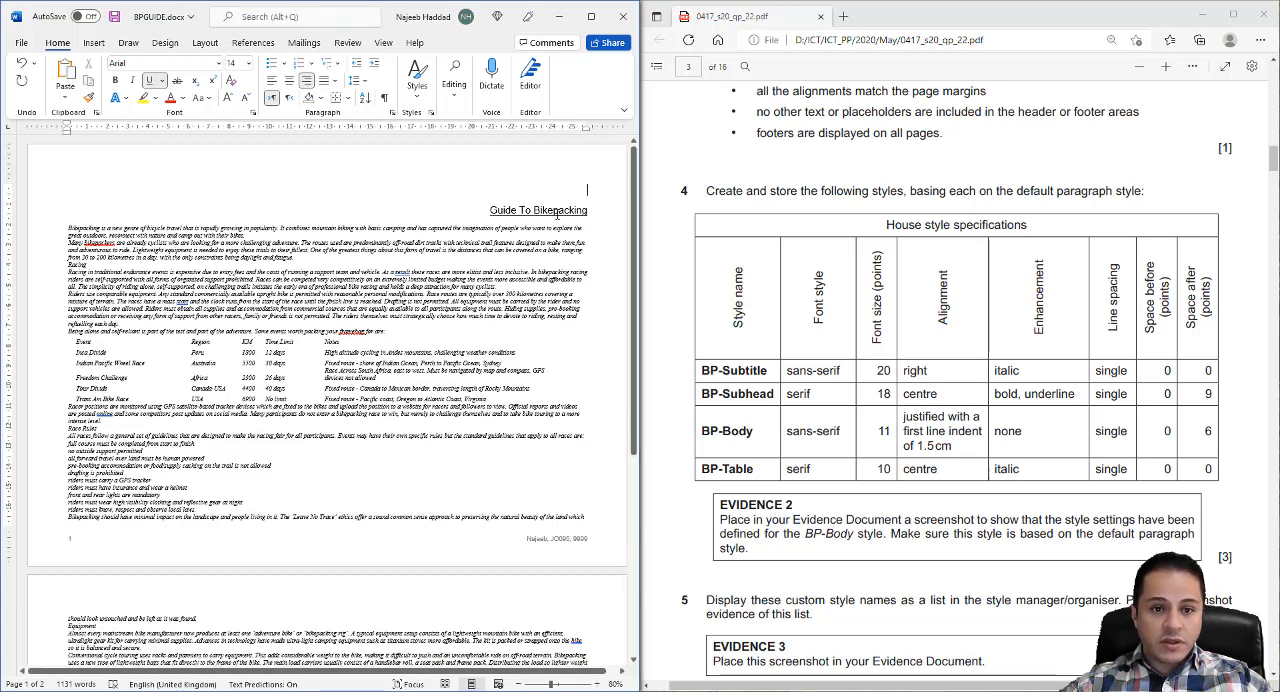
- Display the list of document styles and dock it on the left side of the report with the title still in view
{"action": "left_click", "coordinate": [431, 117]}
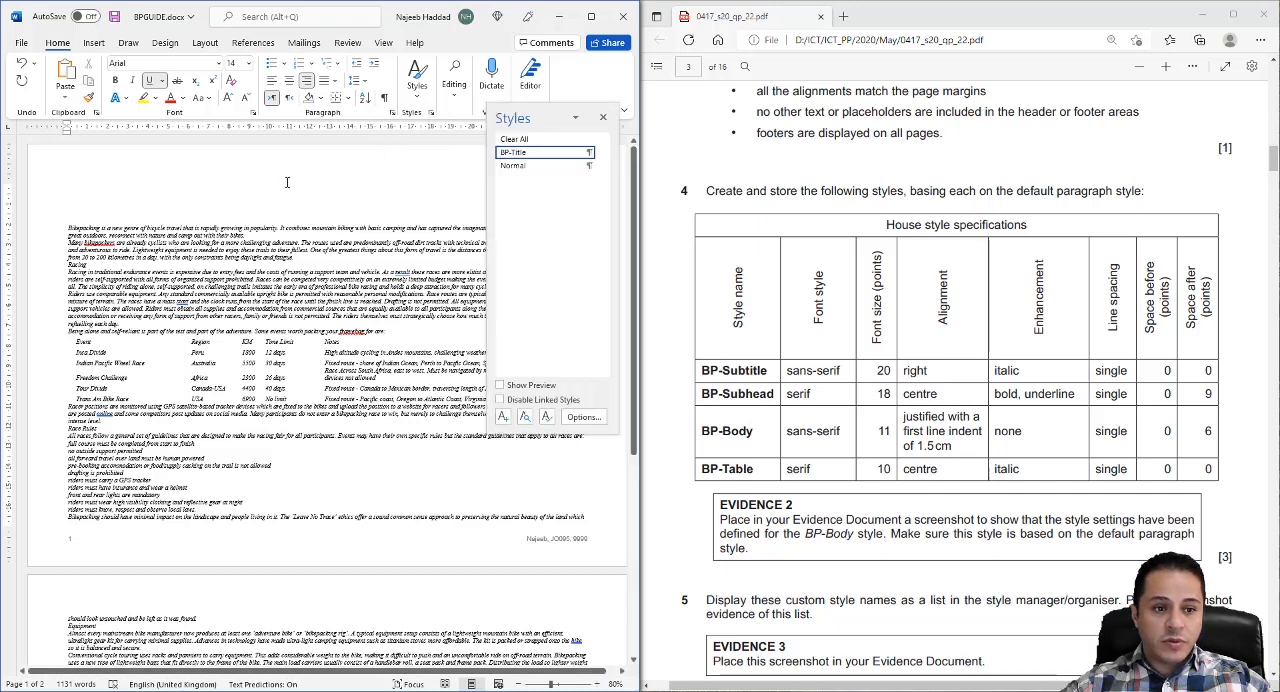
{"action": "left_click_drag", "start_coordinate": [550, 114], "coordinate": [318, 203]}
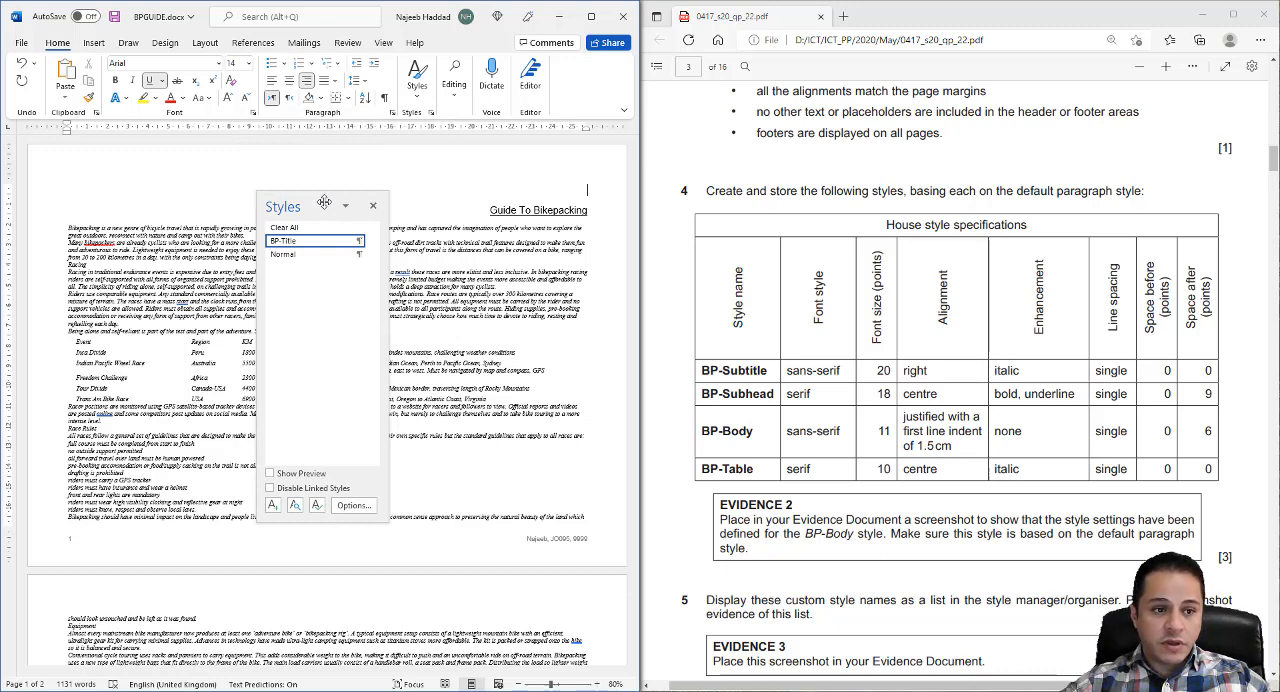
{"action": "left_click_drag", "start_coordinate": [324, 203], "coordinate": [4, 160]}
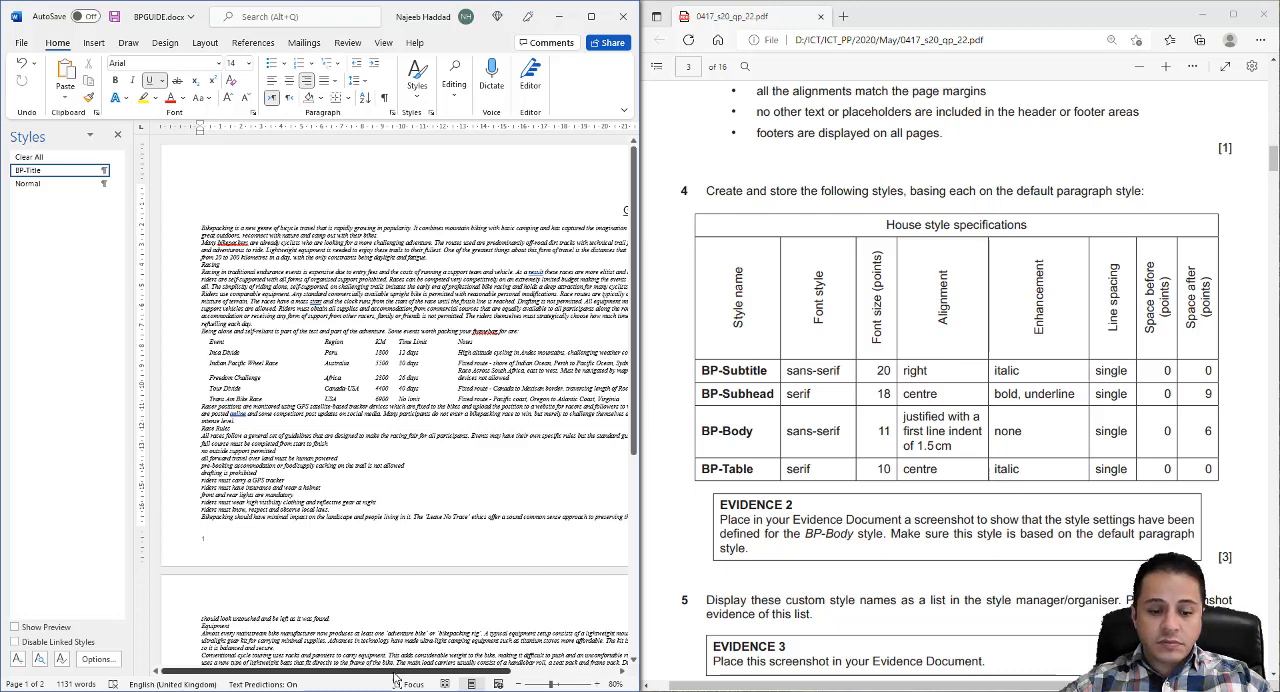
{"action": "left_click_drag", "start_coordinate": [394, 672], "coordinate": [502, 672]}
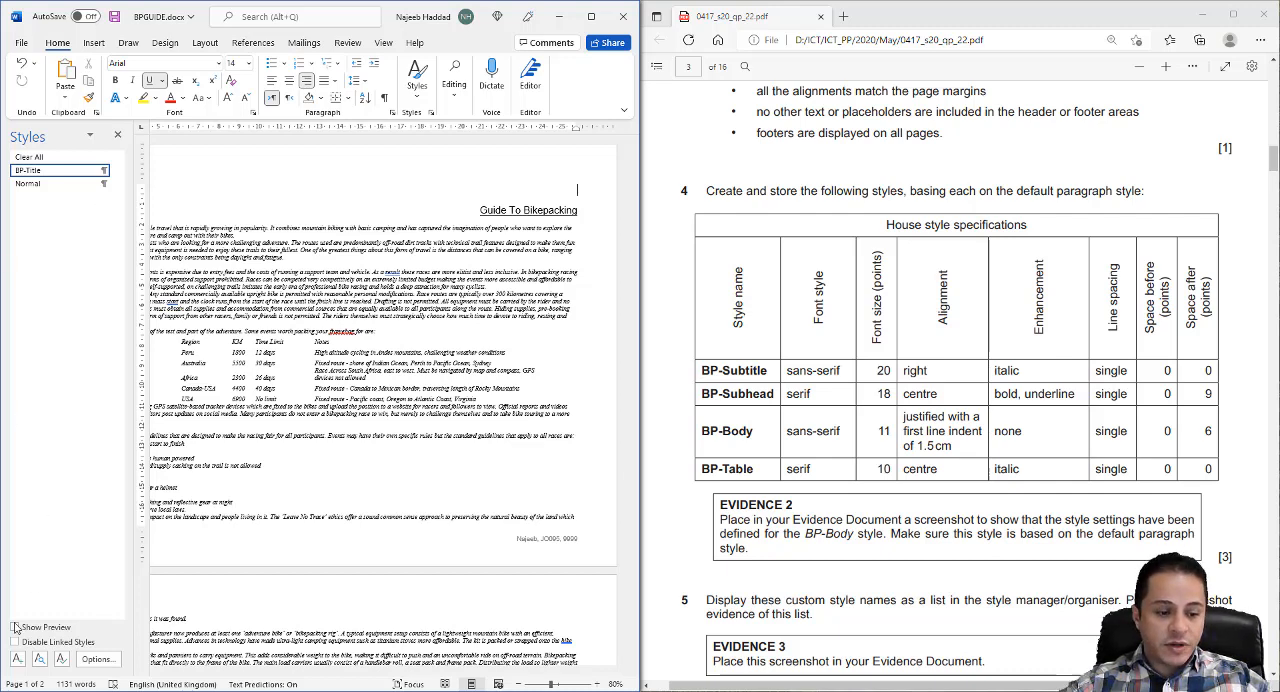
- Start a new paragraph style named BP-Subtitle and base it on the Normal style
{"action": "left_click", "coordinate": [17, 659]}
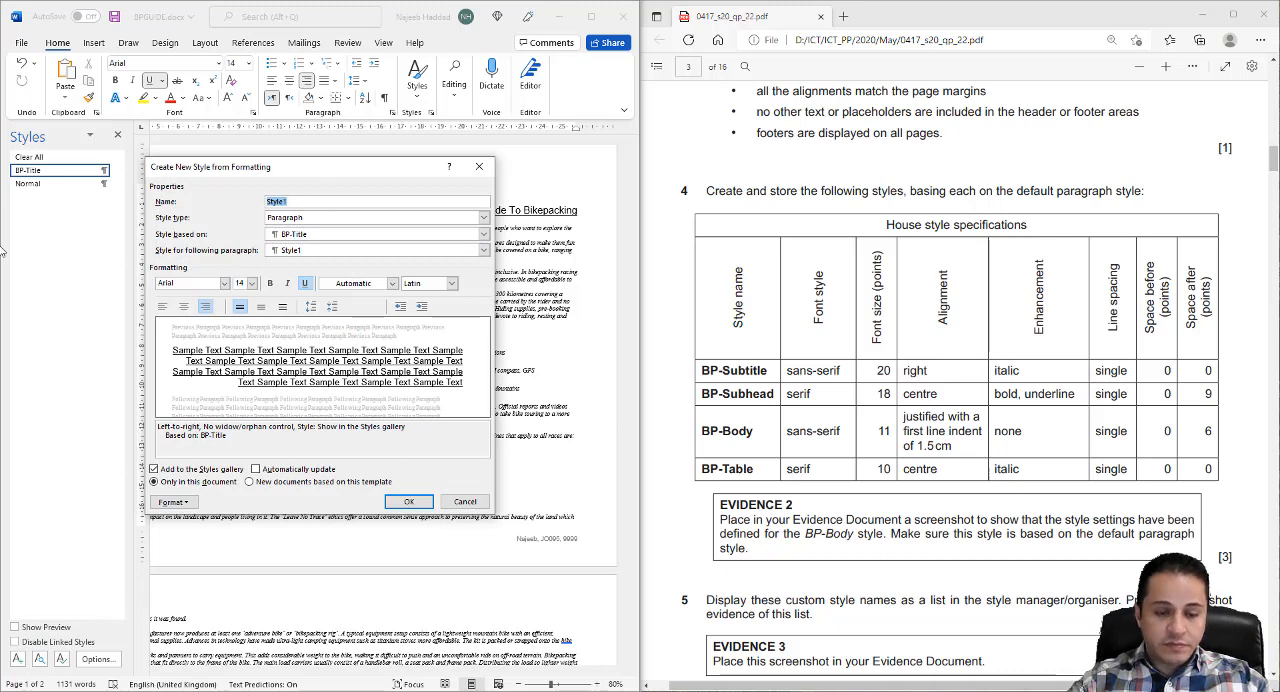
{"action": "type", "text": "BP-Su"}
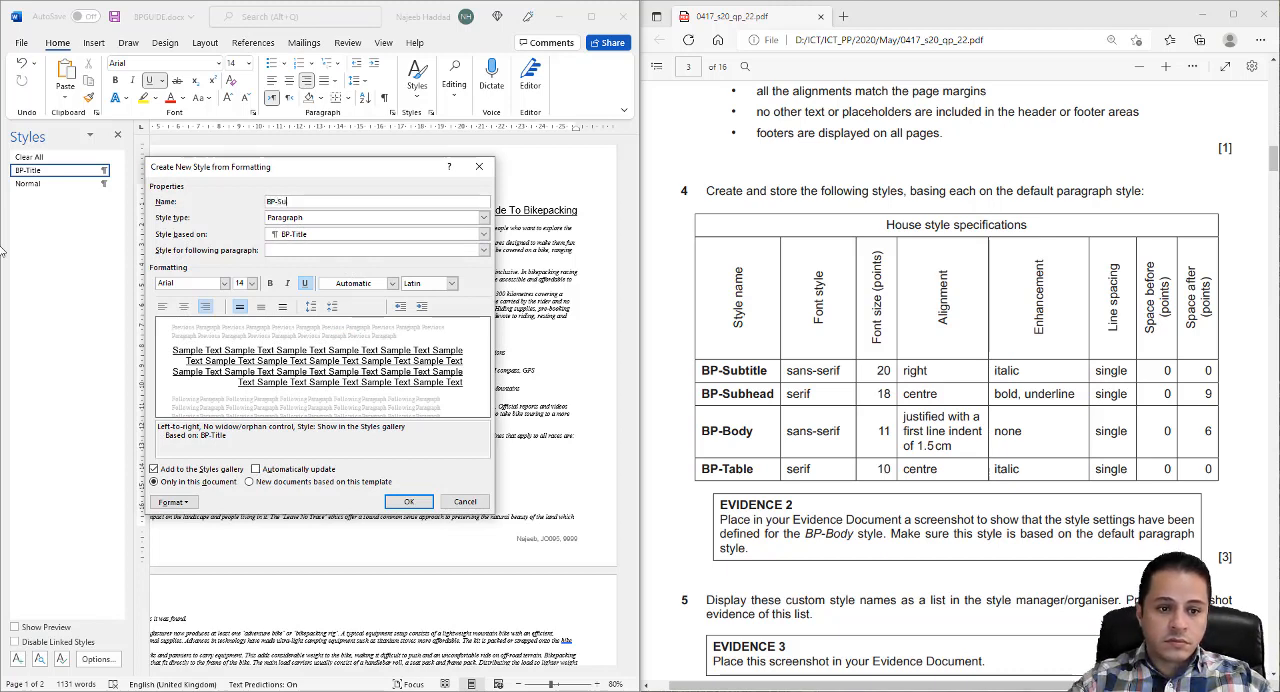
{"action": "type", "text": "btitle"}
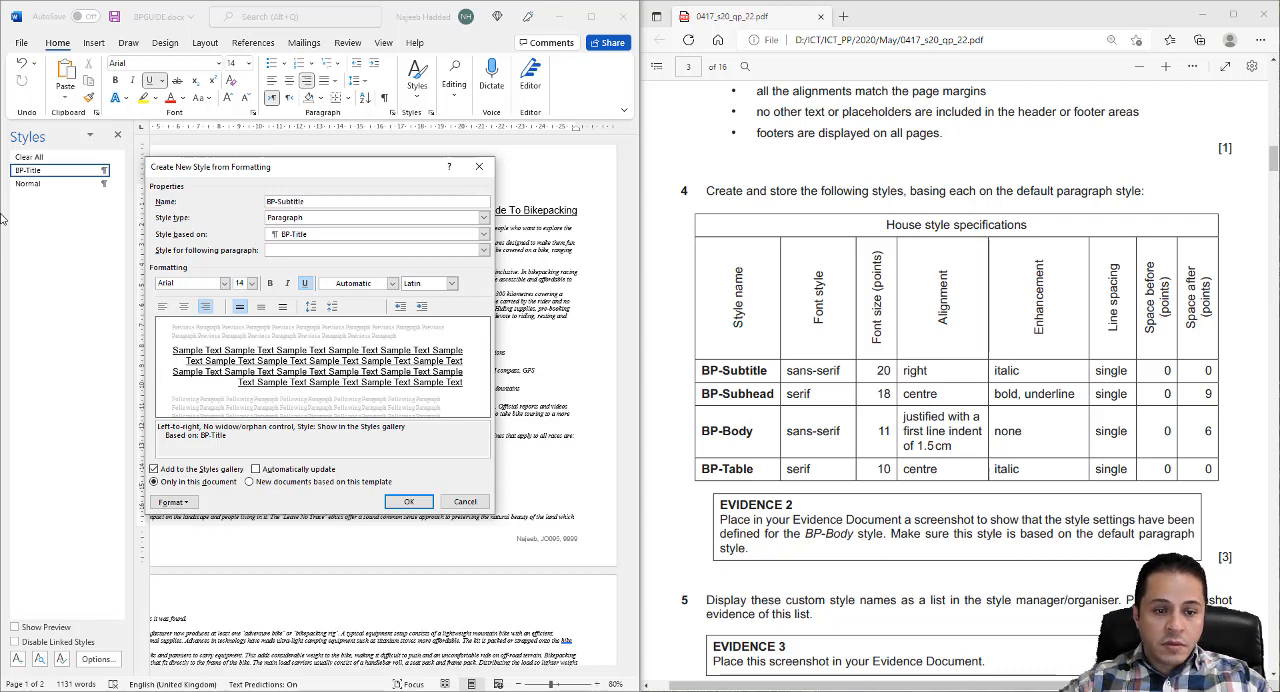
{"action": "left_click", "coordinate": [312, 237]}
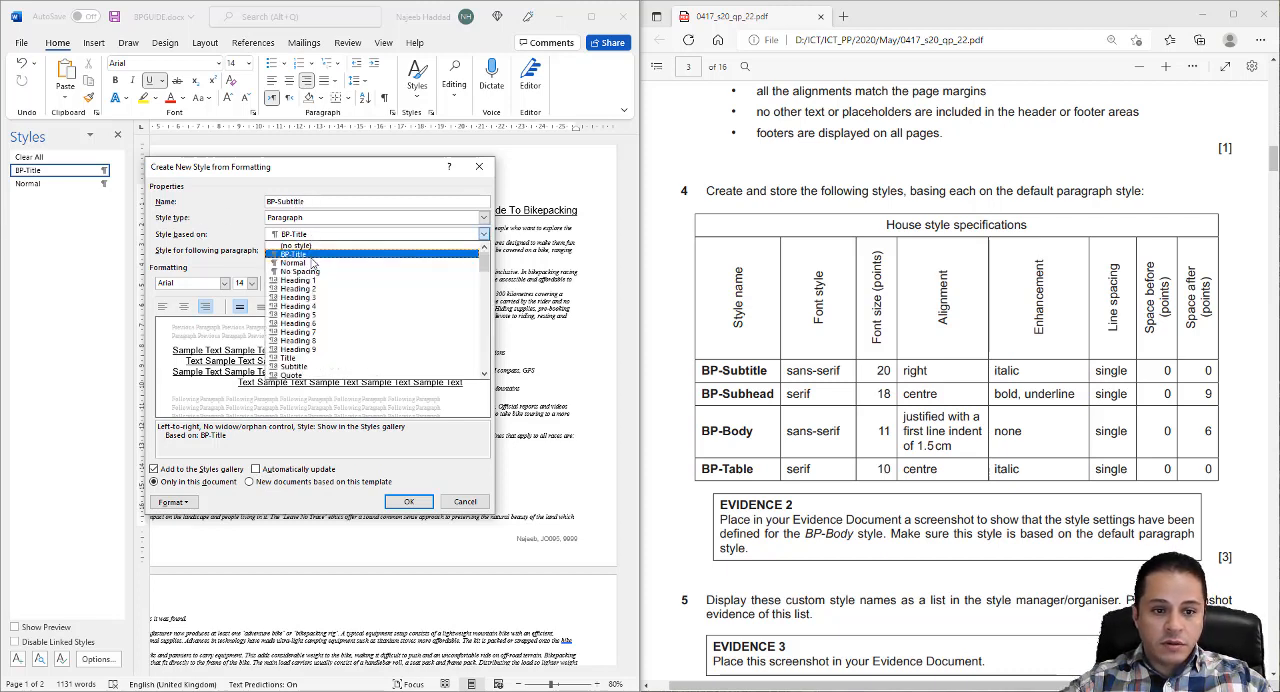
{"action": "left_click", "coordinate": [310, 267]}
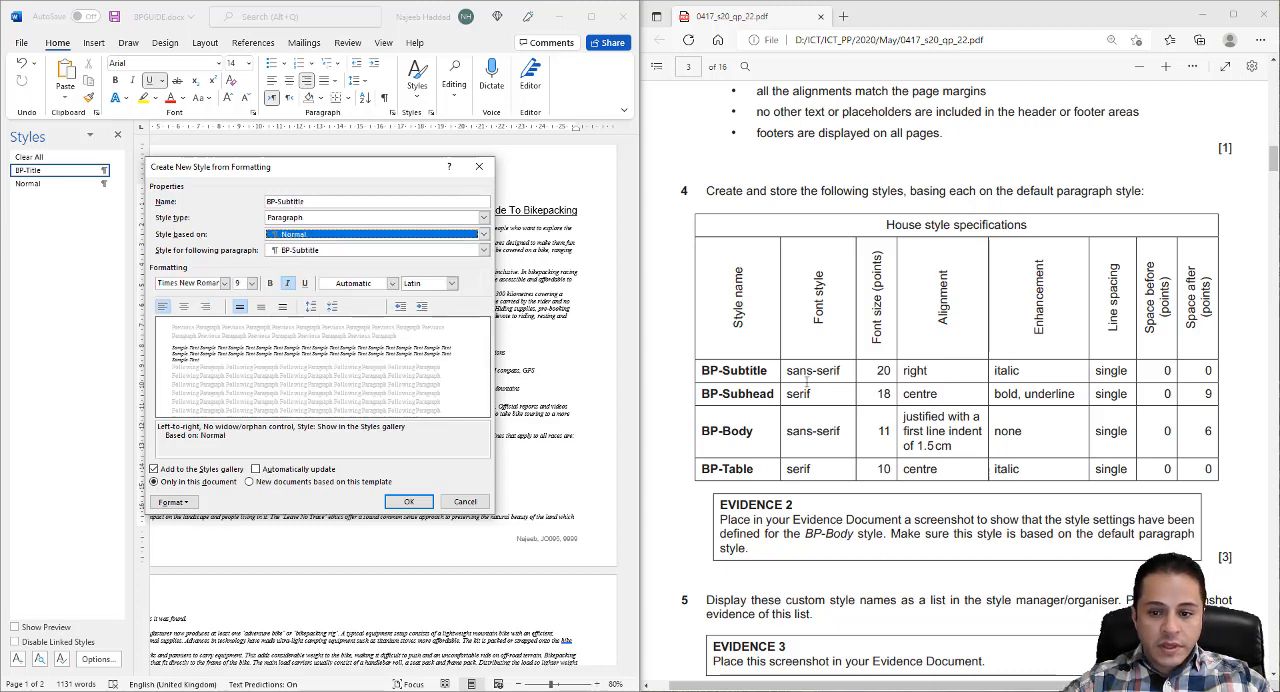
- Set the BP-Subtitle style to Arial, 20 pt and right-aligned, and check its paragraph spacing and line spacing against the specification
{"action": "left_click", "coordinate": [225, 283]}
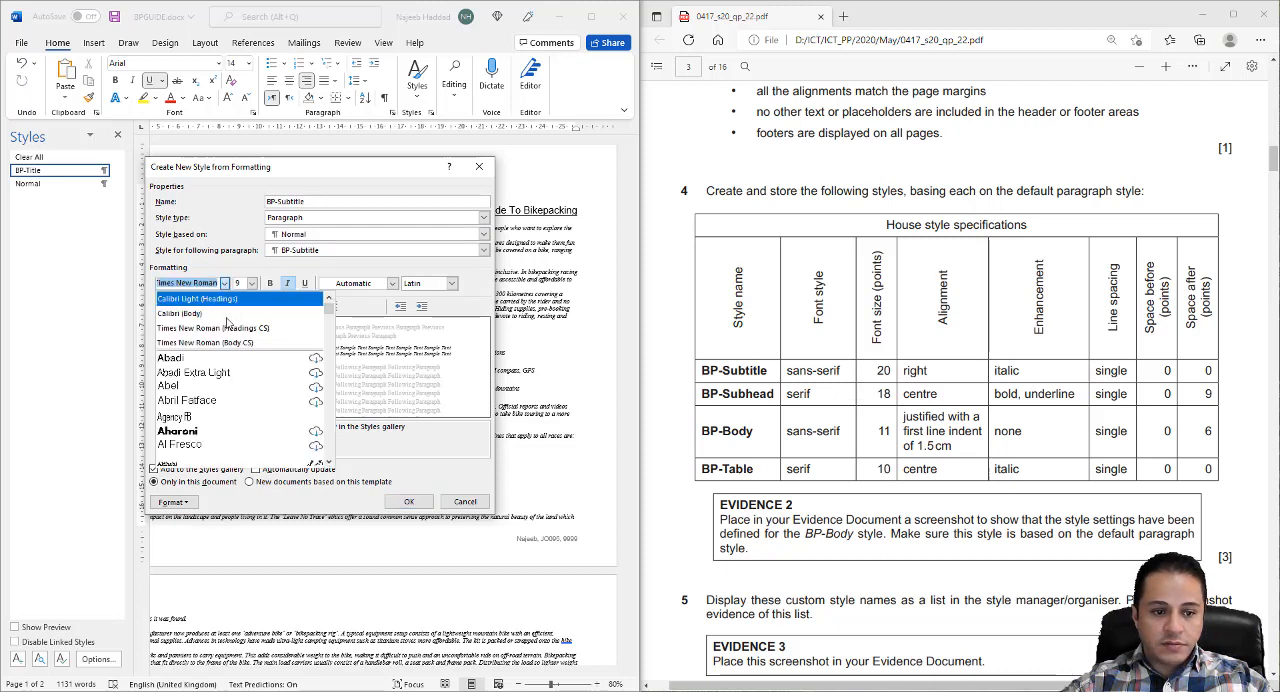
{"action": "type", "text": "Arial"}
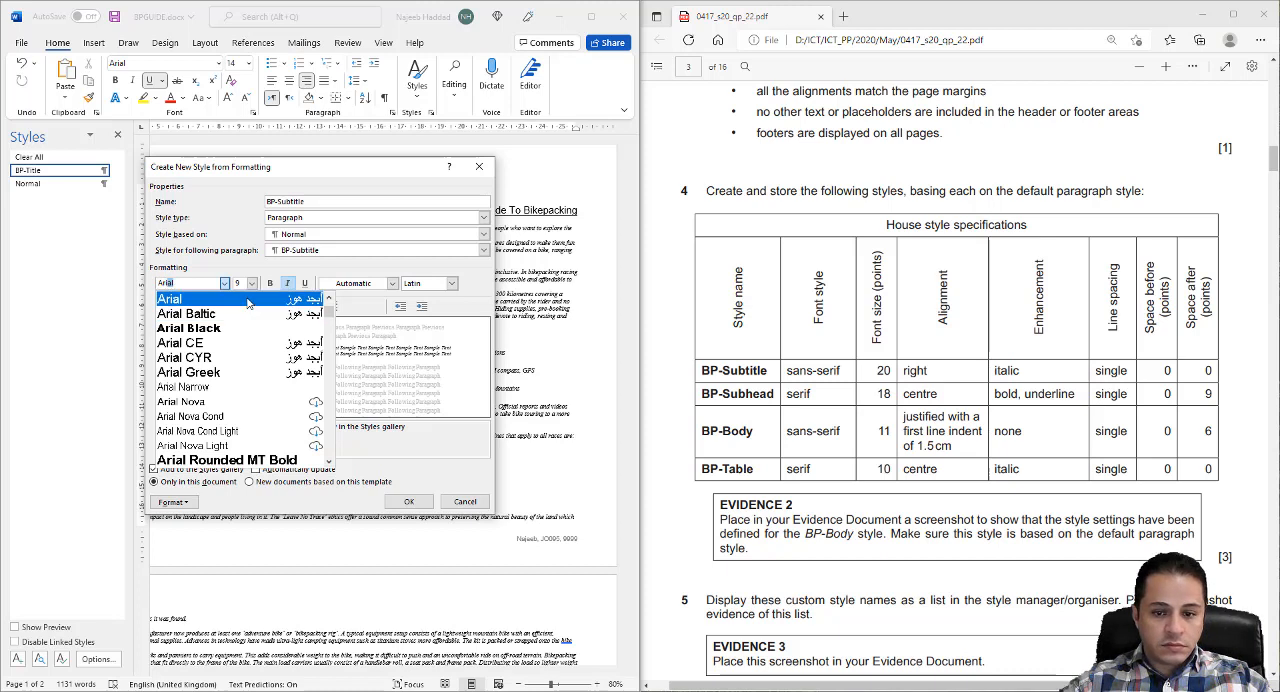
{"action": "key", "text": "Return"}
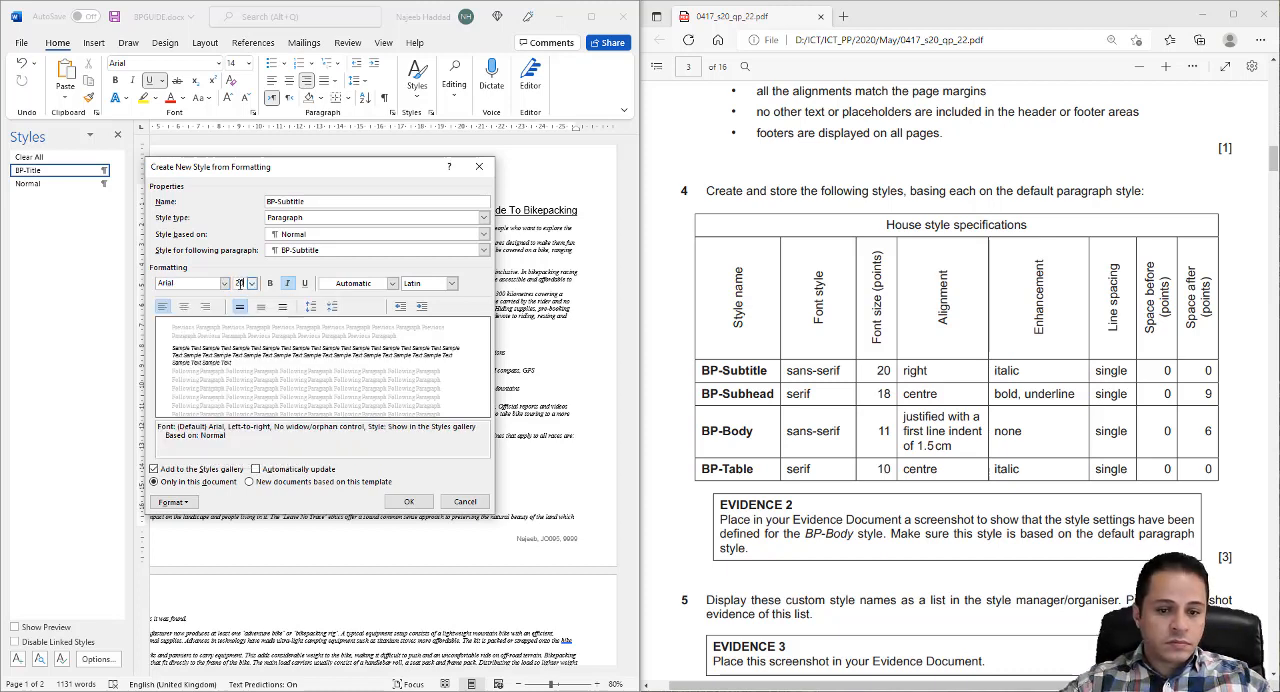
{"action": "left_click", "coordinate": [205, 307]}
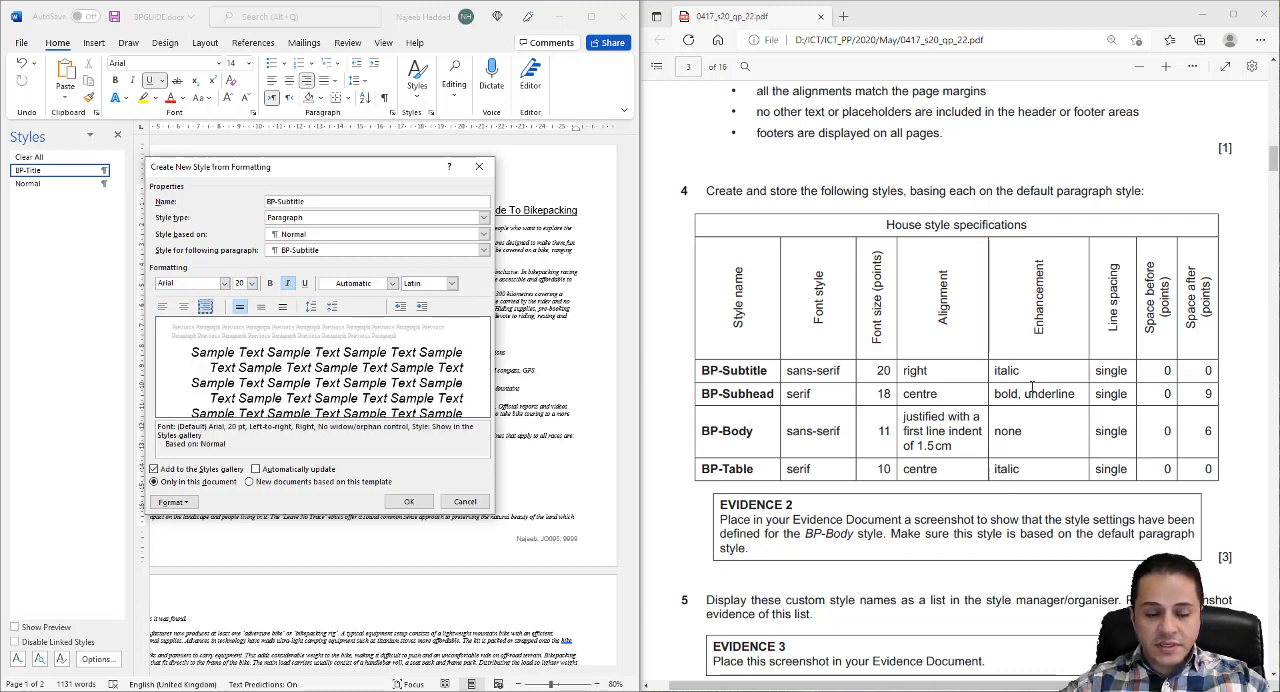
{"action": "left_click", "coordinate": [188, 502]}
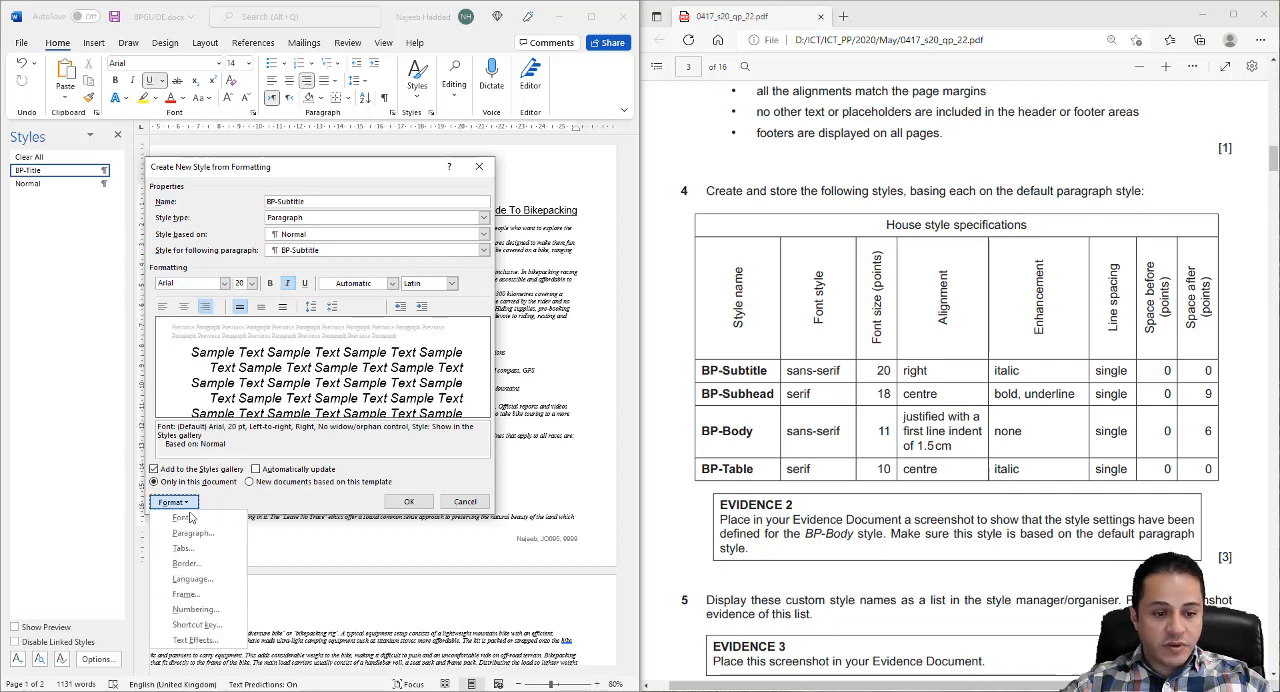
{"action": "left_click", "coordinate": [197, 532]}
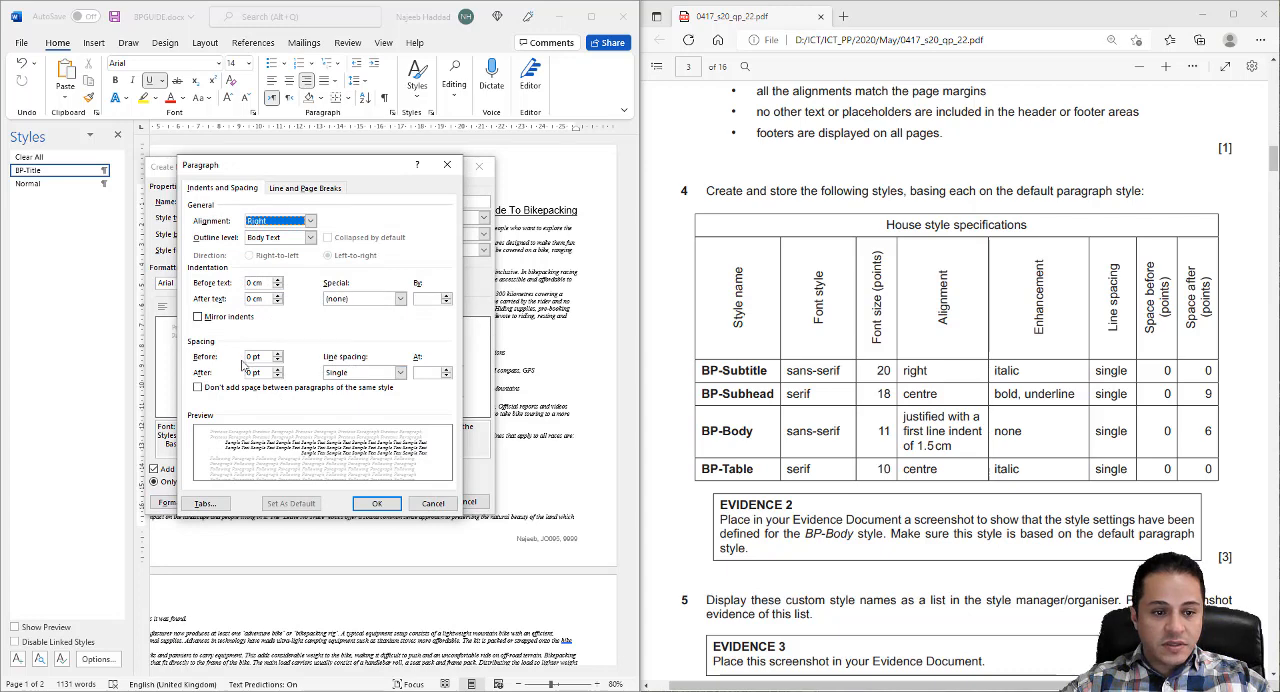
{"action": "left_click", "coordinate": [374, 504]}
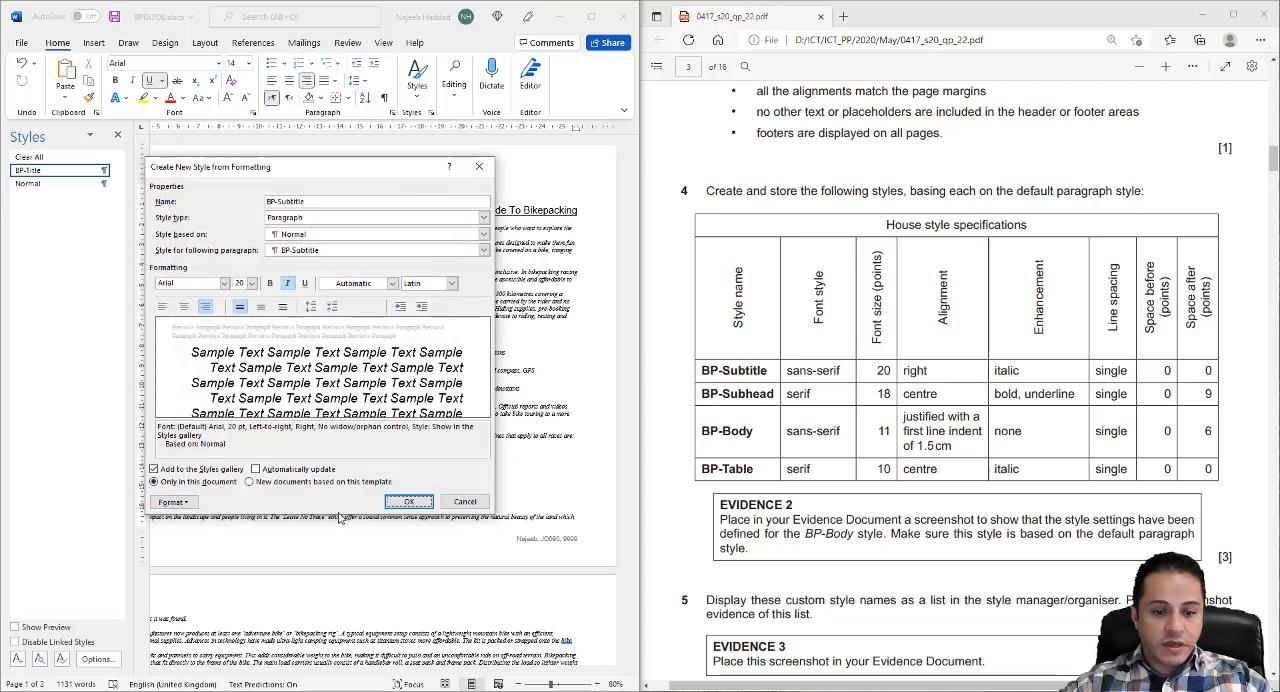
- Save the BP-Subtitle style, and start a new paragraph style named BP-Subhead based on the Normal style
{"action": "left_click", "coordinate": [408, 501]}
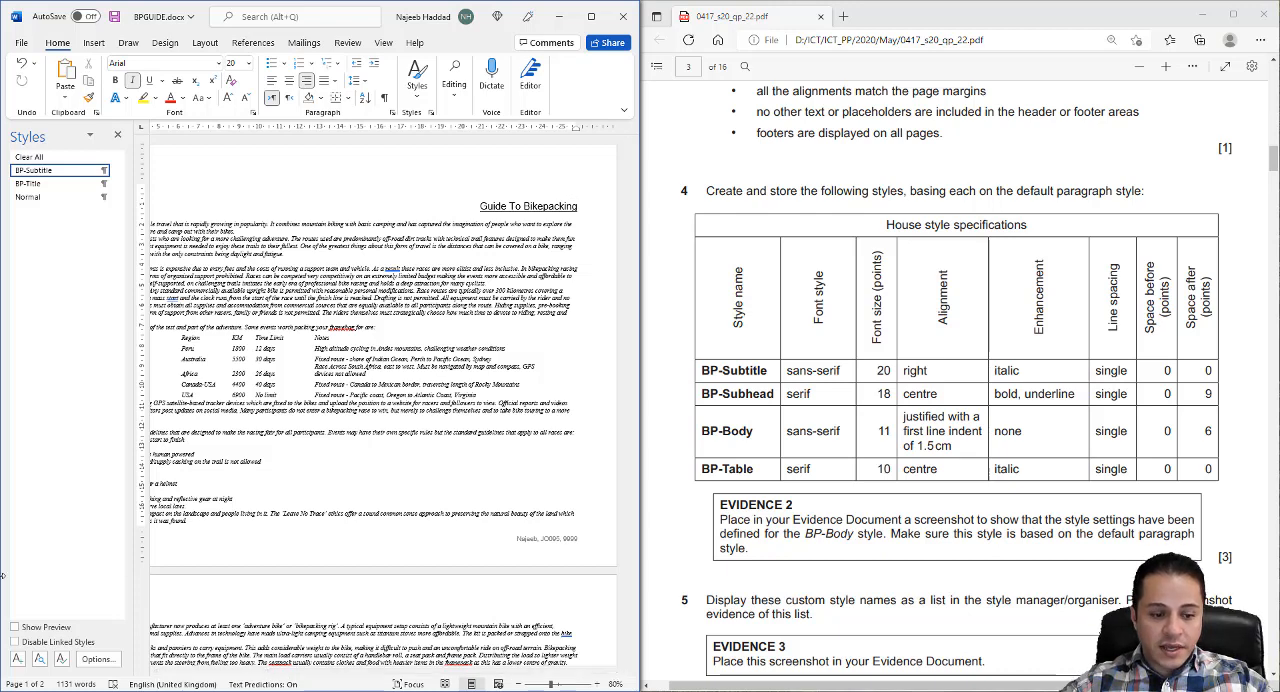
{"action": "left_click", "coordinate": [17, 659]}
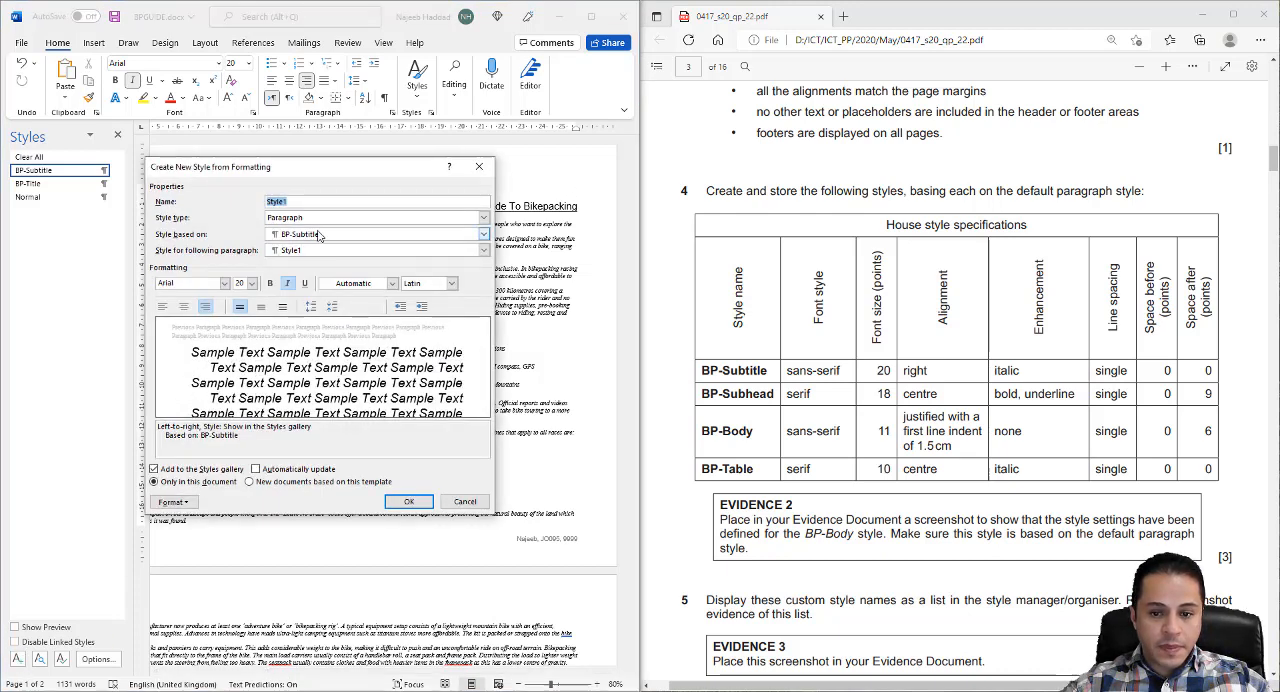
{"action": "left_click", "coordinate": [720, 397]}
{"action": "left_click_drag", "start_coordinate": [701, 395], "coordinate": [774, 396]}
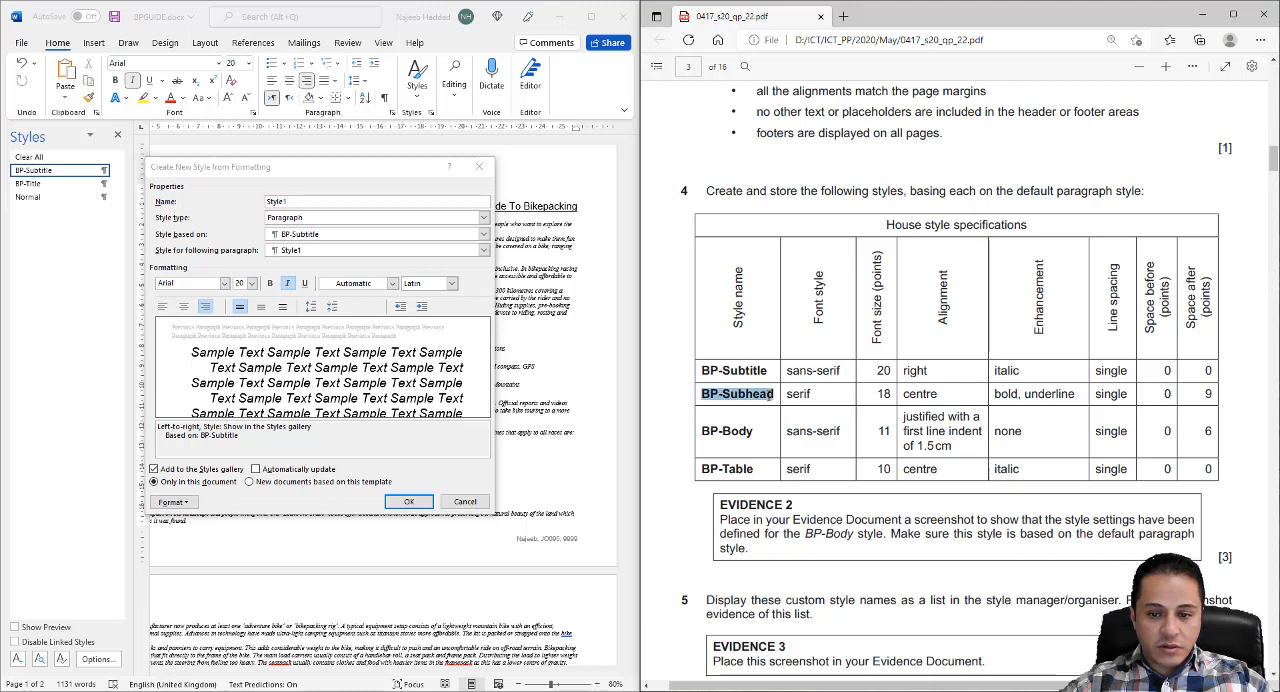
{"action": "right_click", "coordinate": [776, 398]}
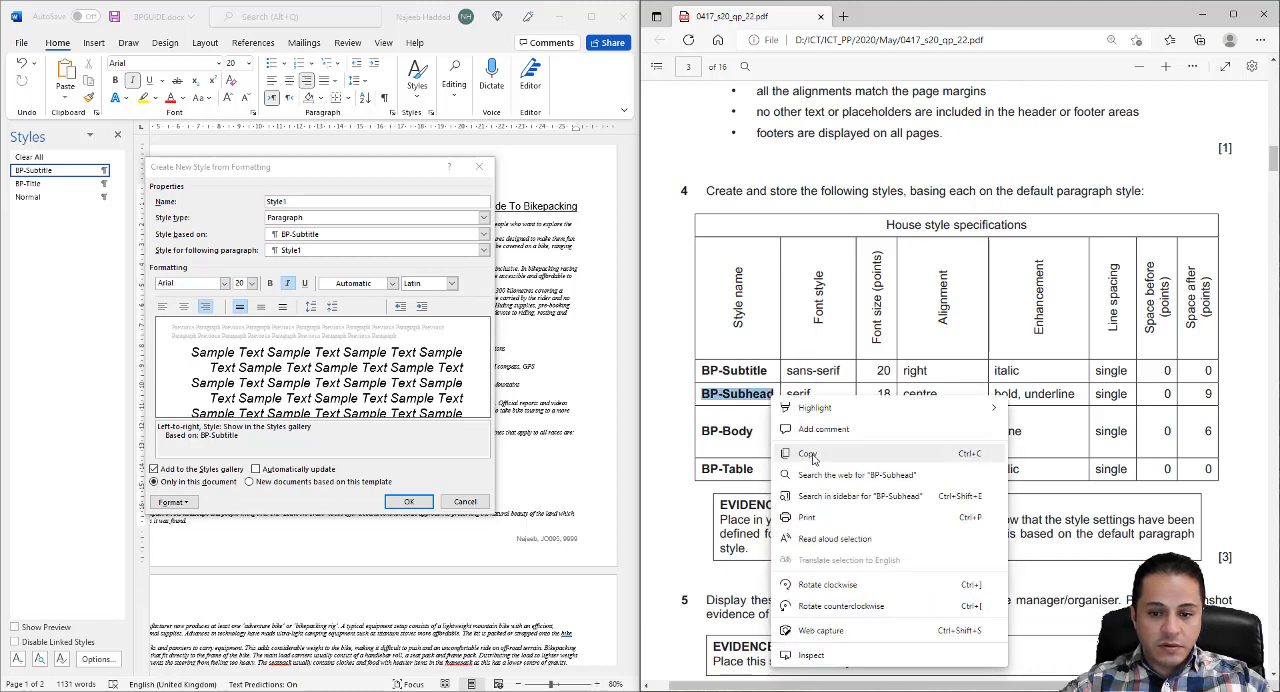
{"action": "left_click", "coordinate": [807, 453]}
{"action": "left_click", "coordinate": [353, 200]}
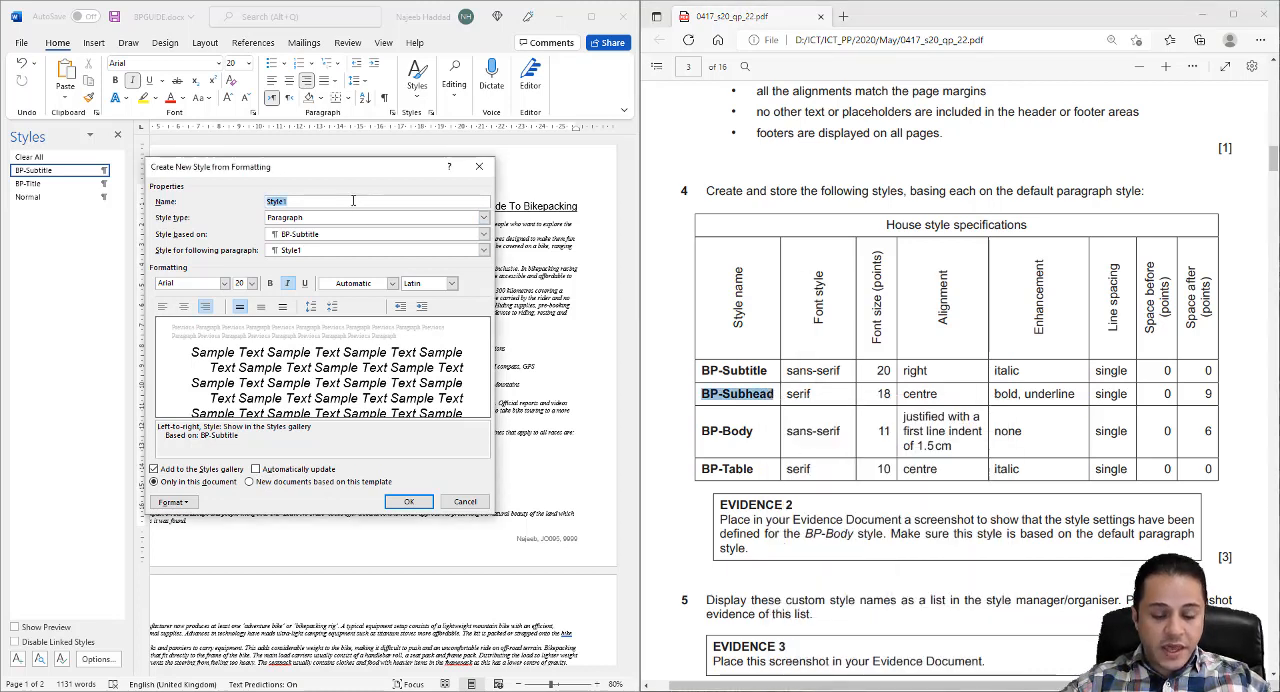
{"action": "key", "text": "ctrl+v"}
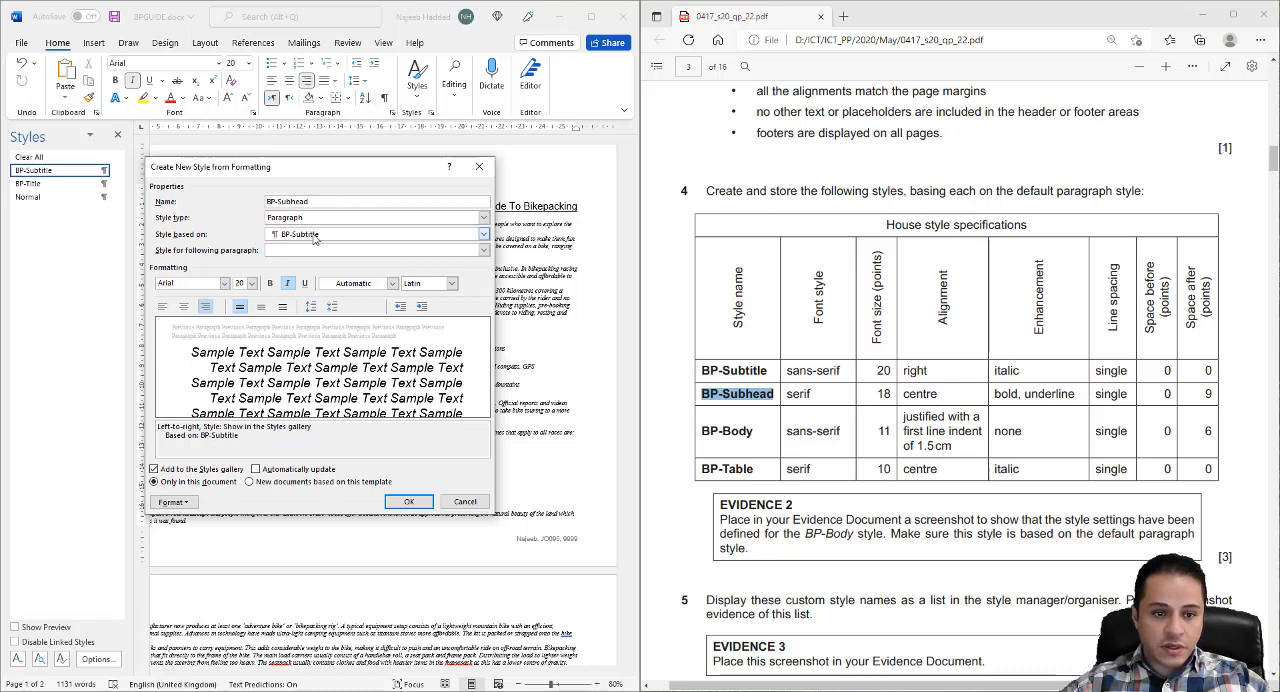
{"action": "left_click", "coordinate": [318, 238]}
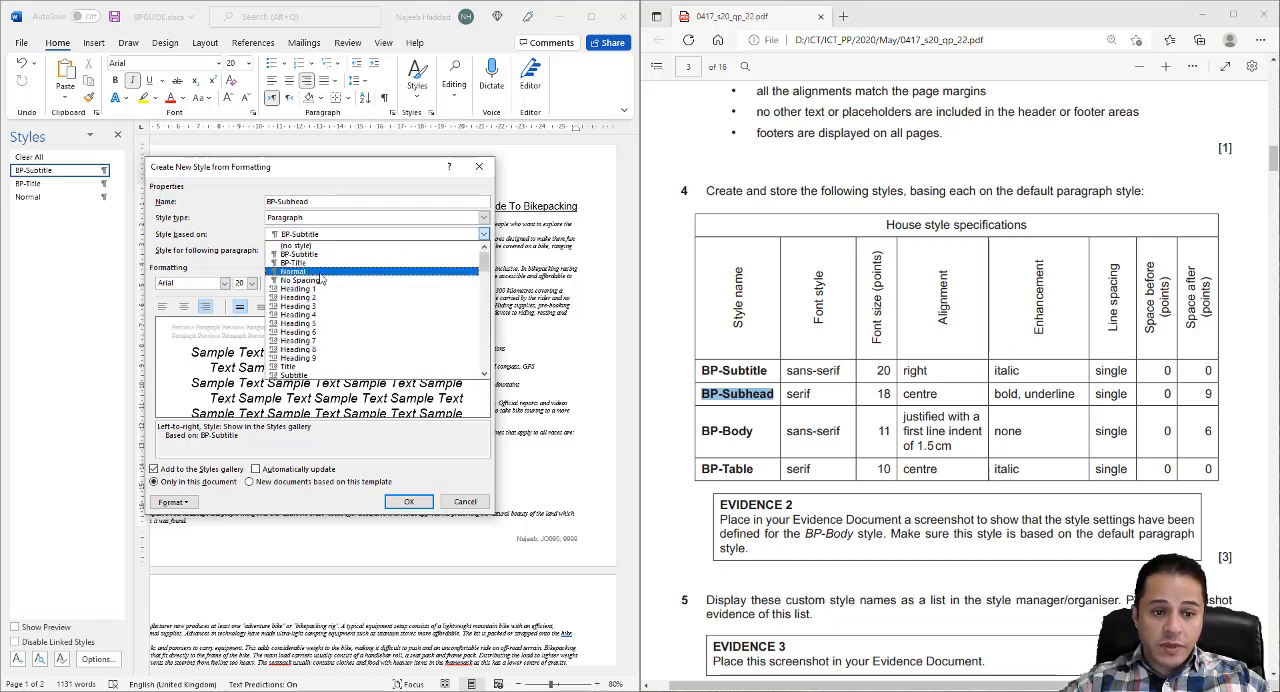
{"action": "left_click", "coordinate": [320, 275]}
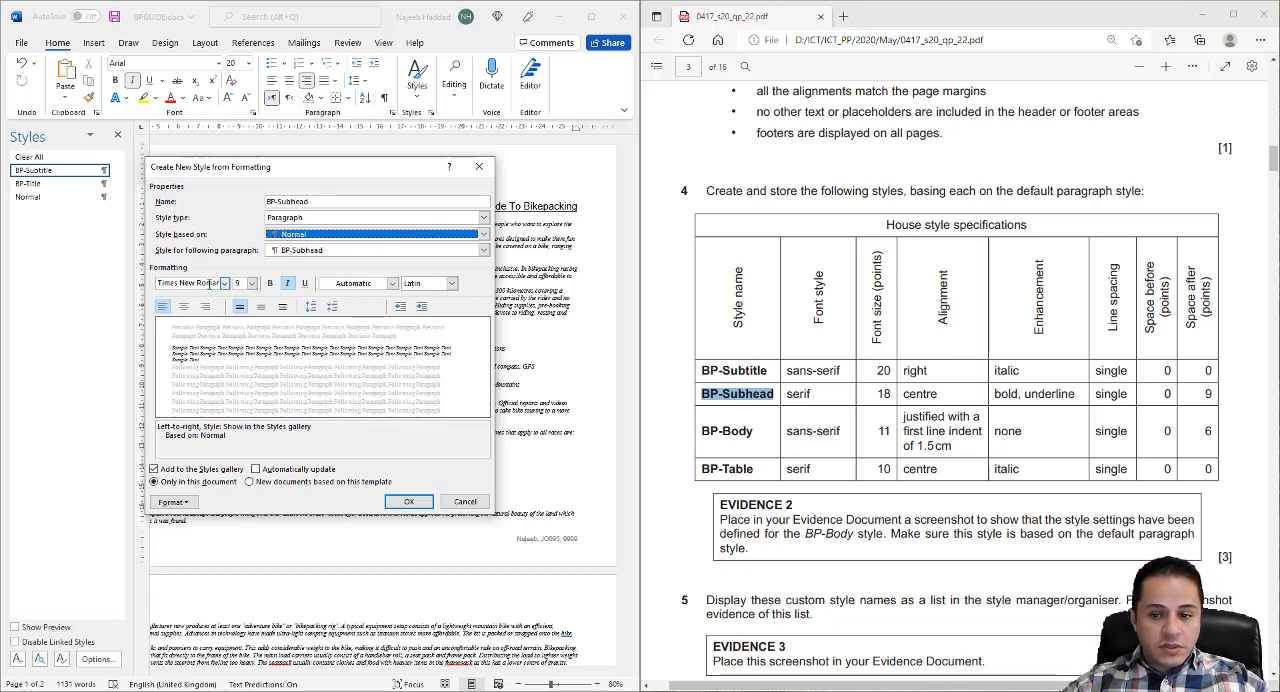
- Set the BP-Subhead style to 18 pt, centred, bold and underlined, with italic turned off
{"action": "left_click", "coordinate": [240, 283]}
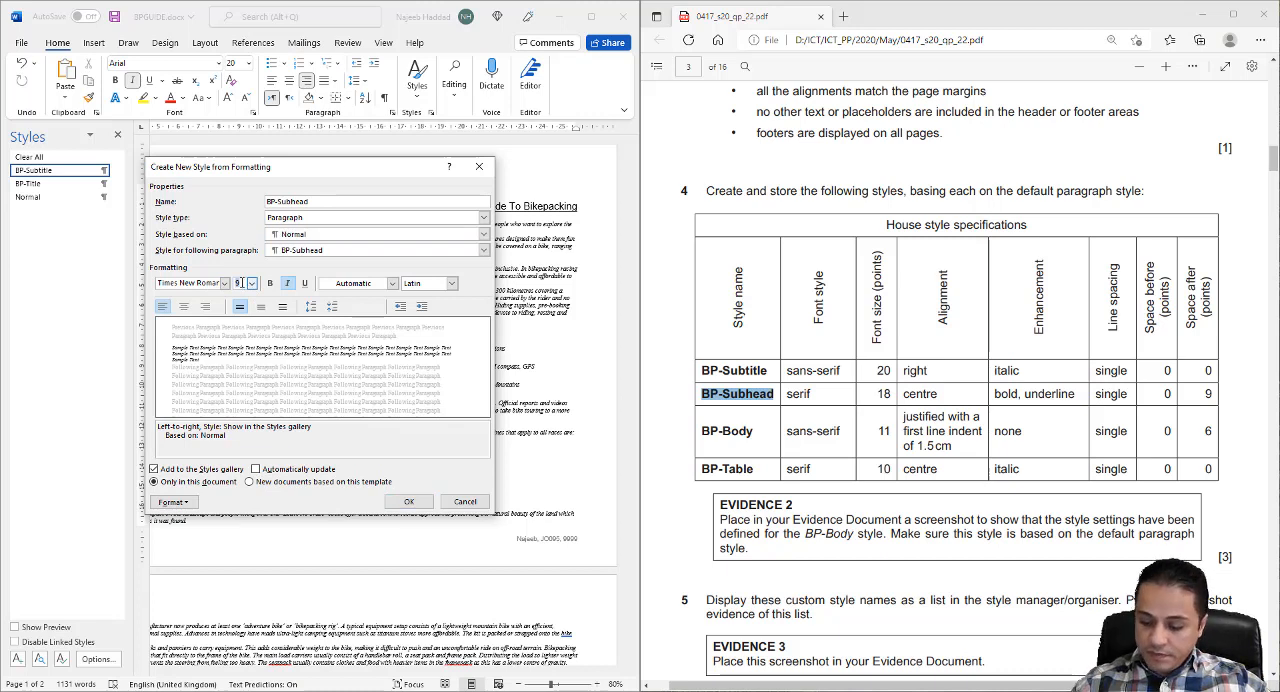
{"action": "type", "text": "18"}
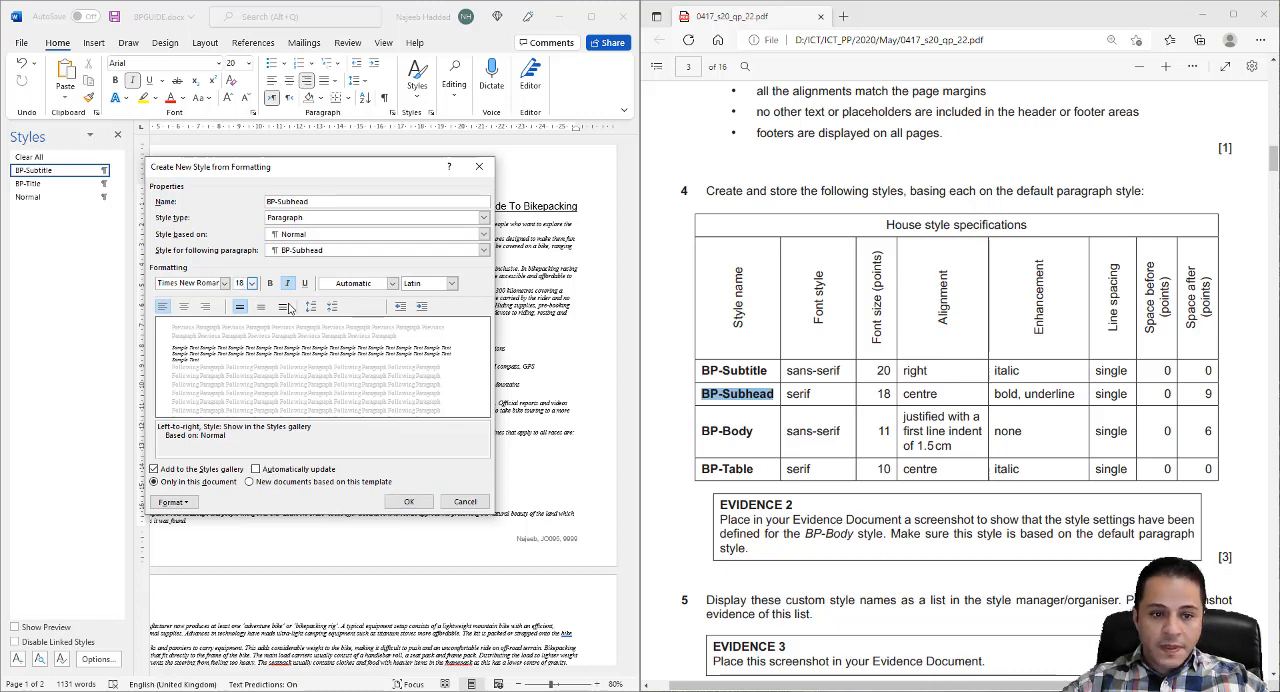
{"action": "left_click", "coordinate": [183, 307]}
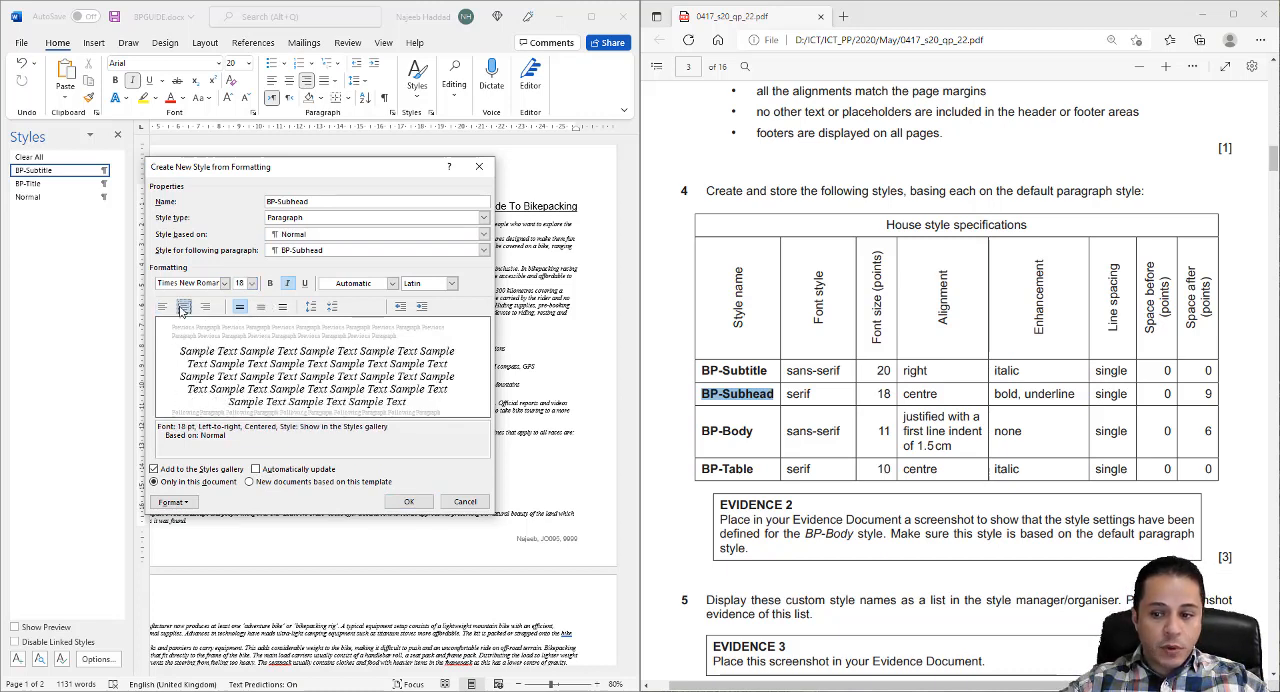
{"action": "left_click", "coordinate": [270, 283]}
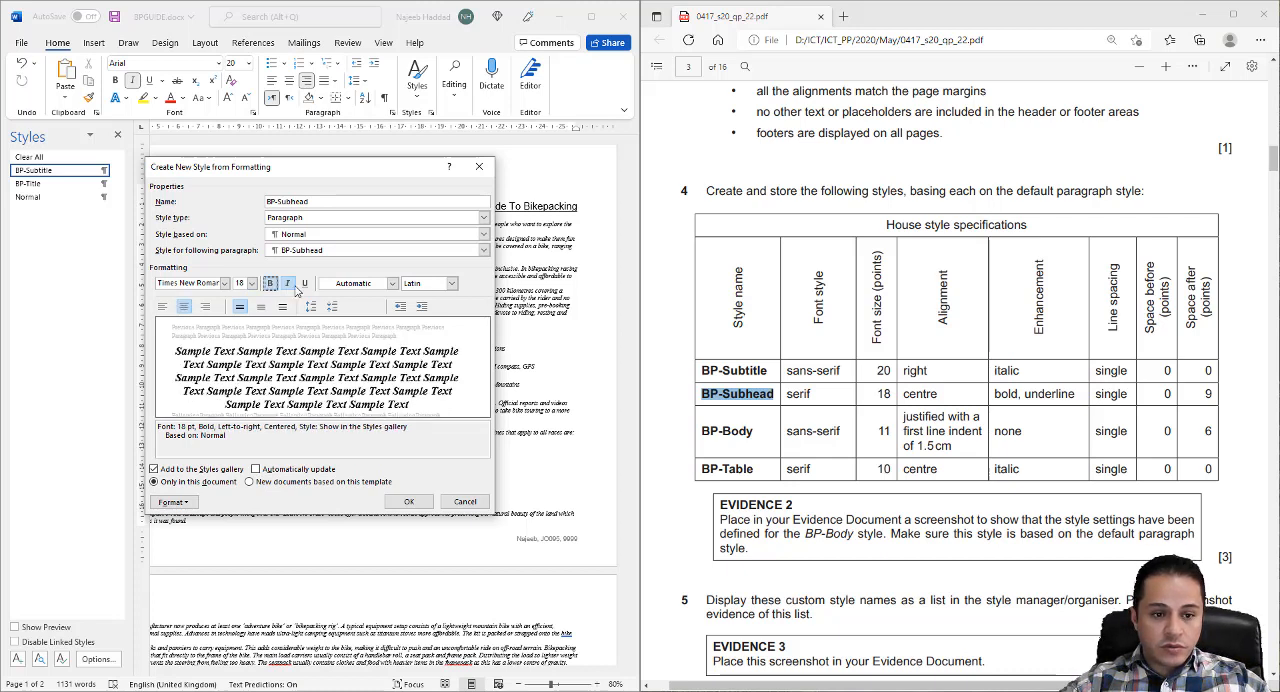
{"action": "left_click", "coordinate": [288, 284]}
{"action": "left_click", "coordinate": [305, 284]}
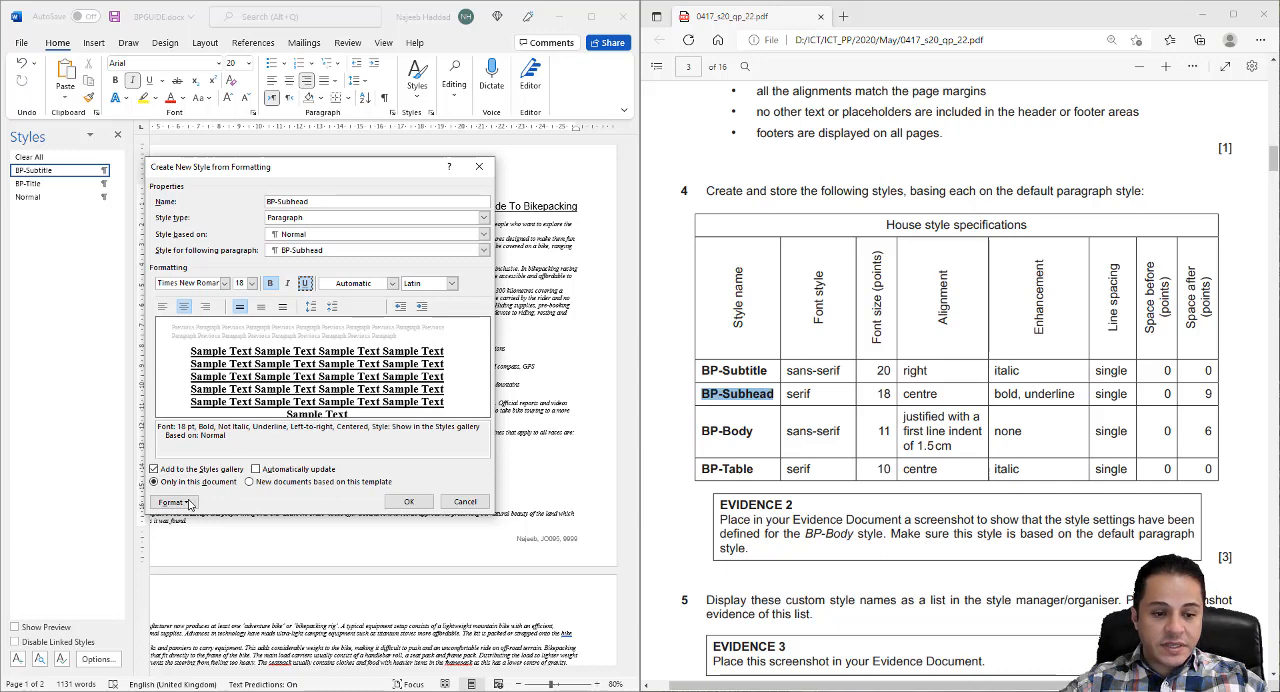
- Set the BP-Subhead style's spacing after paragraphs to 9 pt and save the style
{"action": "left_click", "coordinate": [177, 503]}
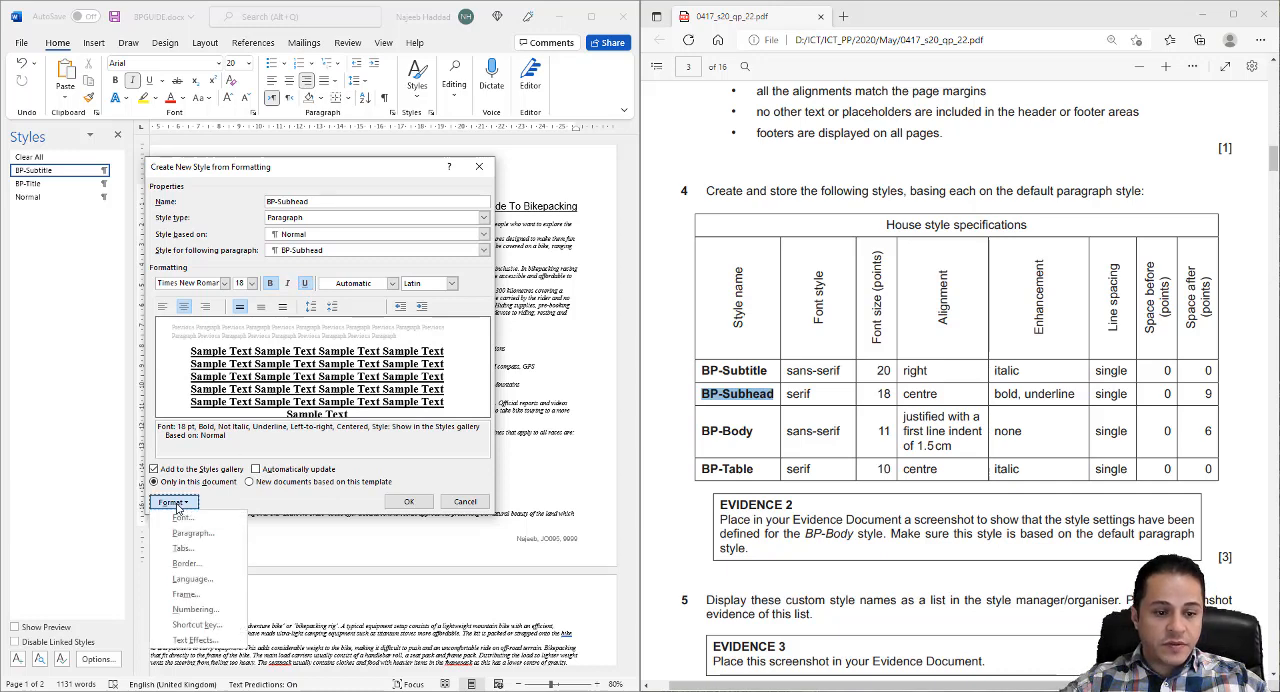
{"action": "left_click", "coordinate": [193, 532]}
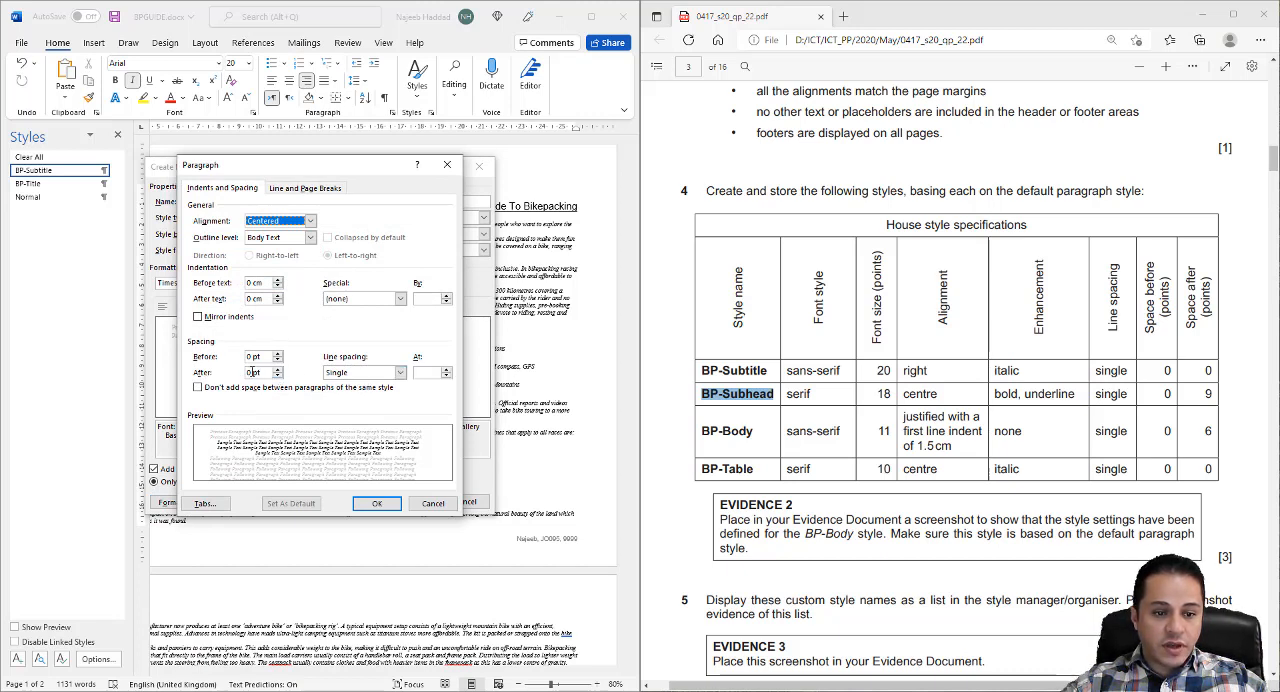
{"action": "left_click", "coordinate": [241, 372]}
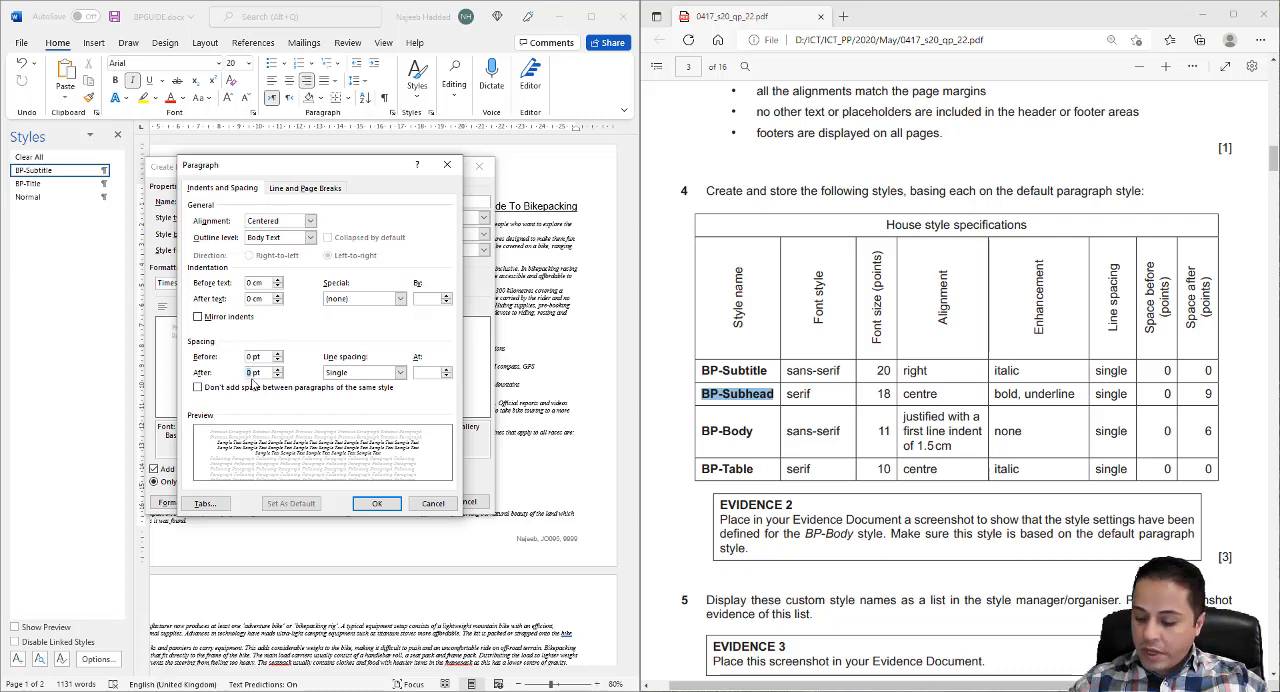
{"action": "type", "text": "9"}
{"action": "left_click", "coordinate": [375, 503]}
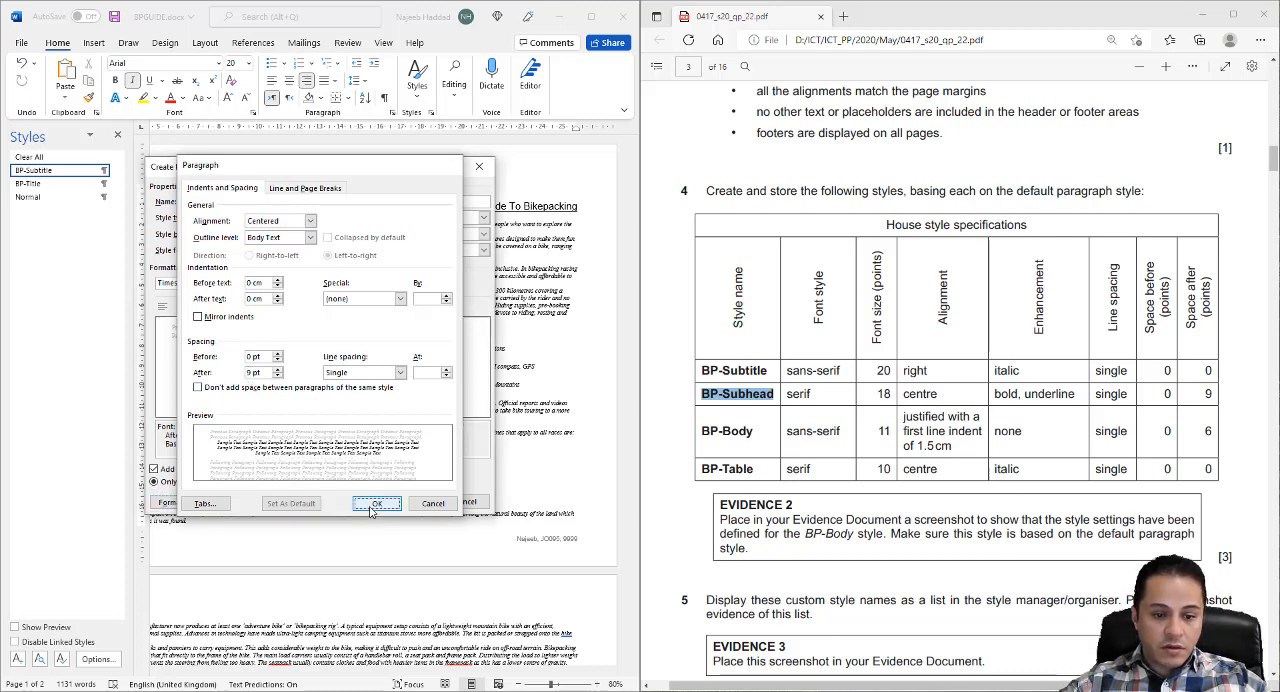
{"action": "left_click", "coordinate": [398, 503]}
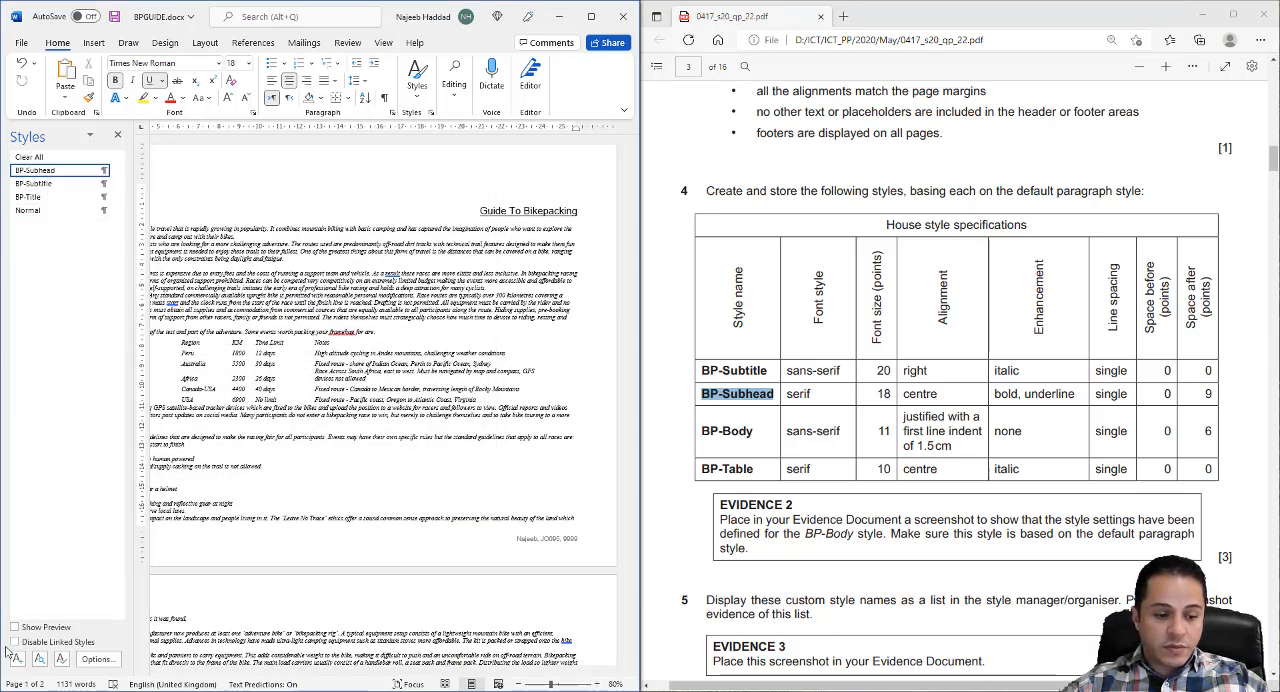
- Start a new paragraph style named BP-Body and set its font to Arial, 11 pt
{"action": "left_click", "coordinate": [17, 659]}
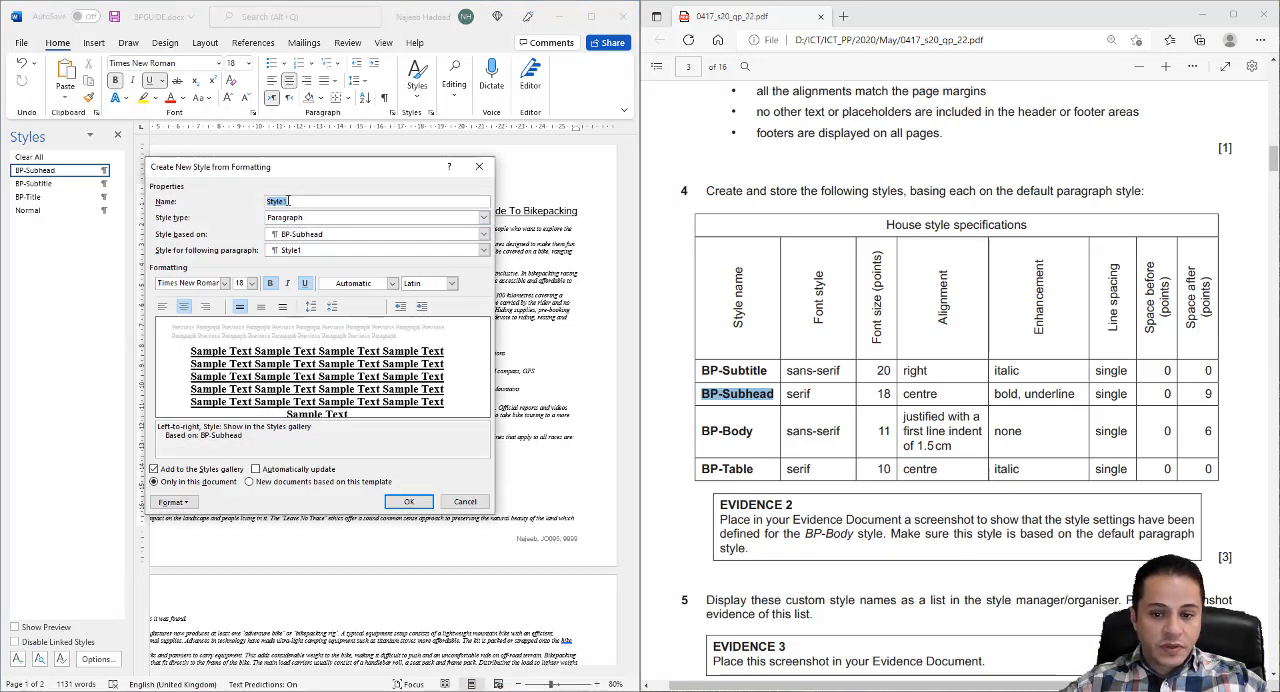
{"action": "left_click_drag", "start_coordinate": [766, 432], "coordinate": [700, 432]}
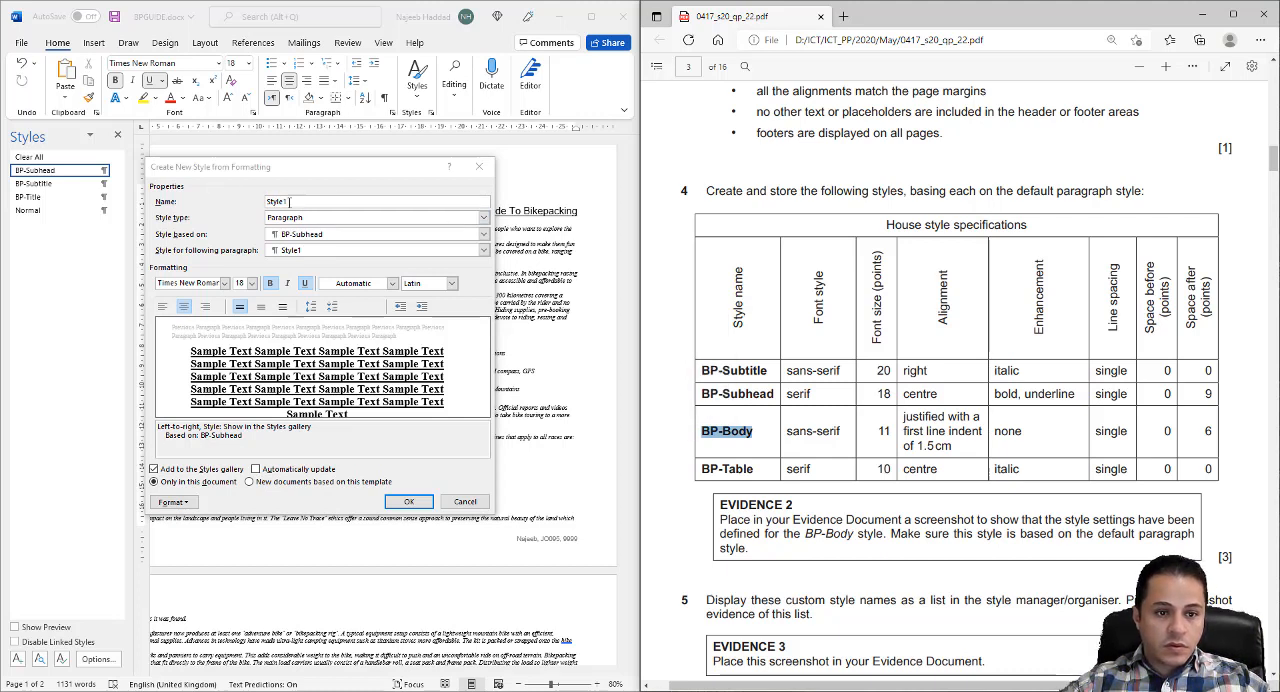
{"action": "left_click", "coordinate": [287, 209]}
{"action": "key", "text": "ctrl+v"}
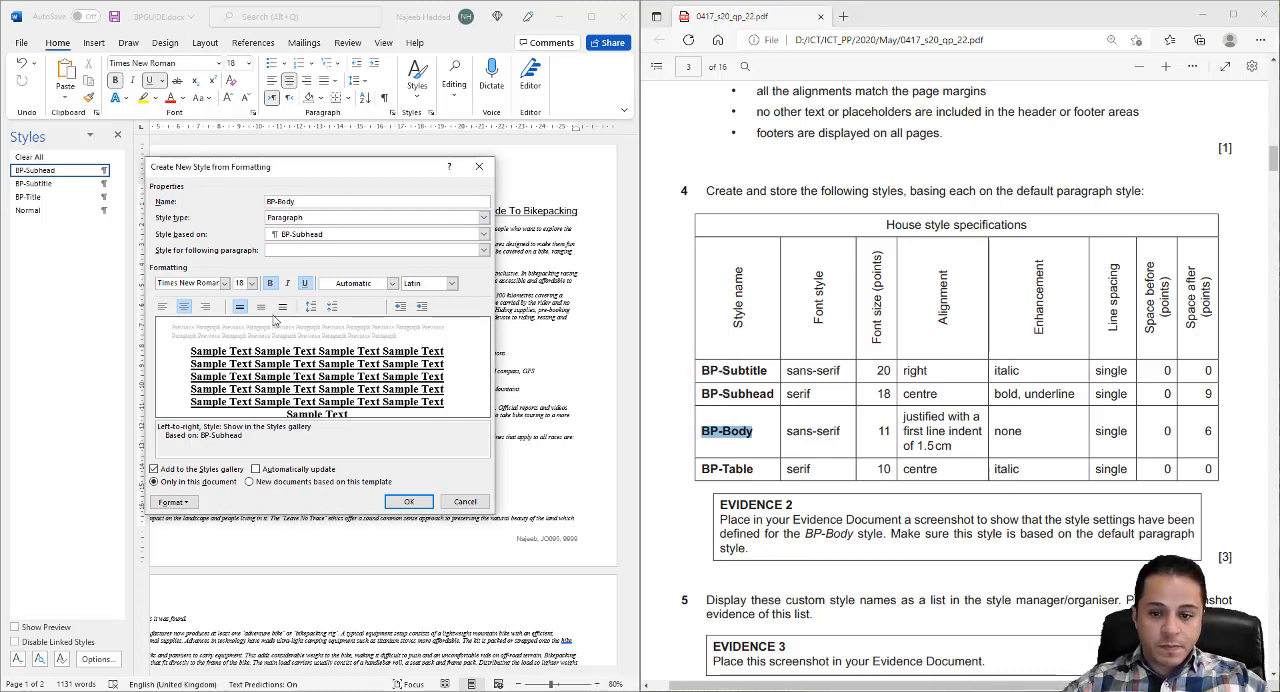
{"action": "left_click", "coordinate": [212, 283]}
{"action": "type", "text": "Arial"}
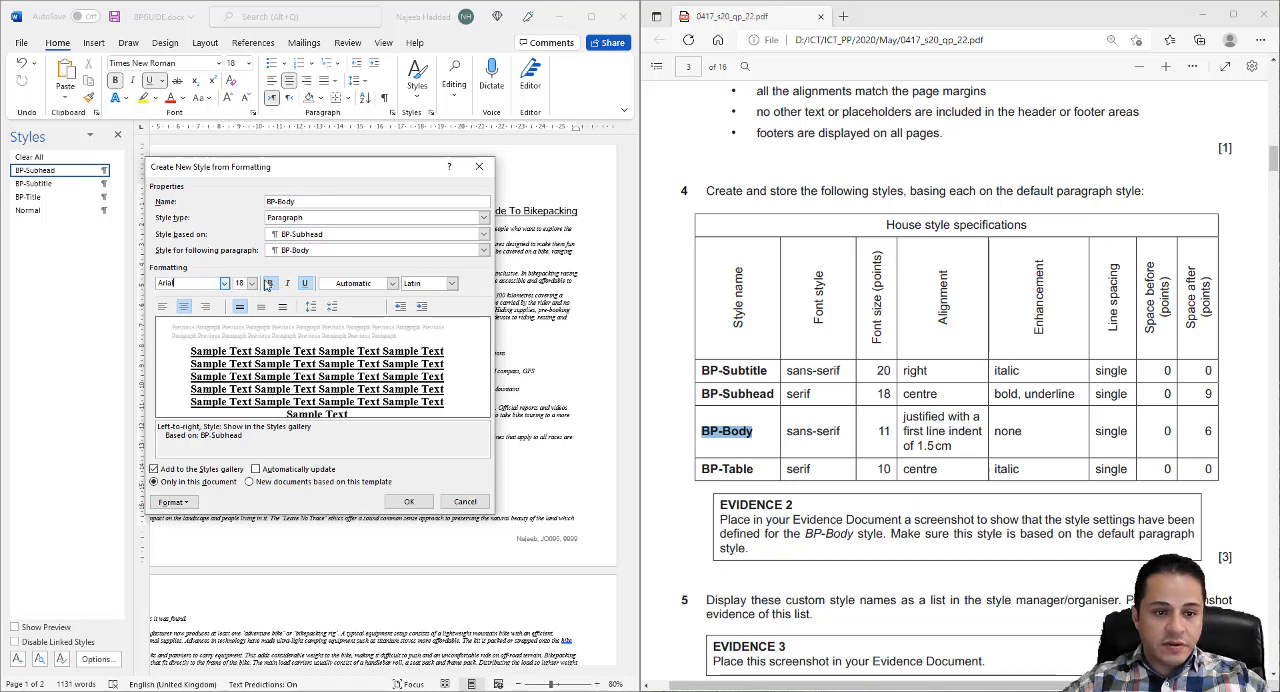
{"action": "left_click", "coordinate": [253, 284]}
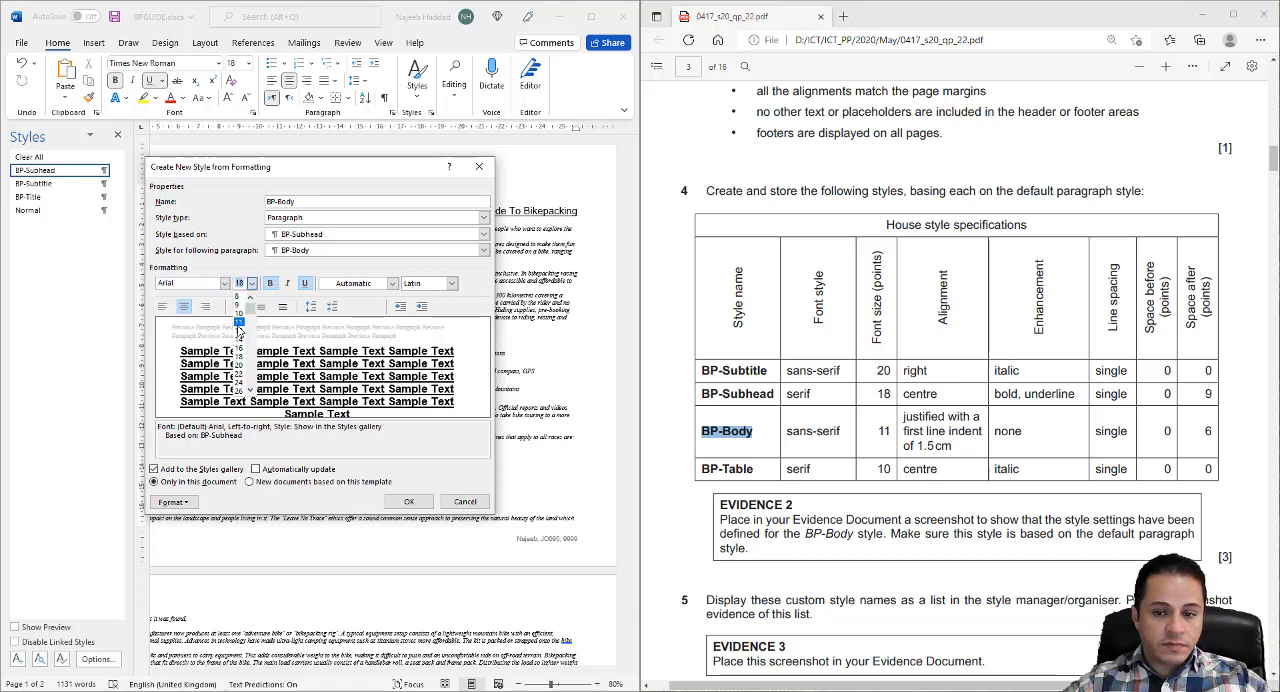
{"action": "left_click", "coordinate": [241, 322]}
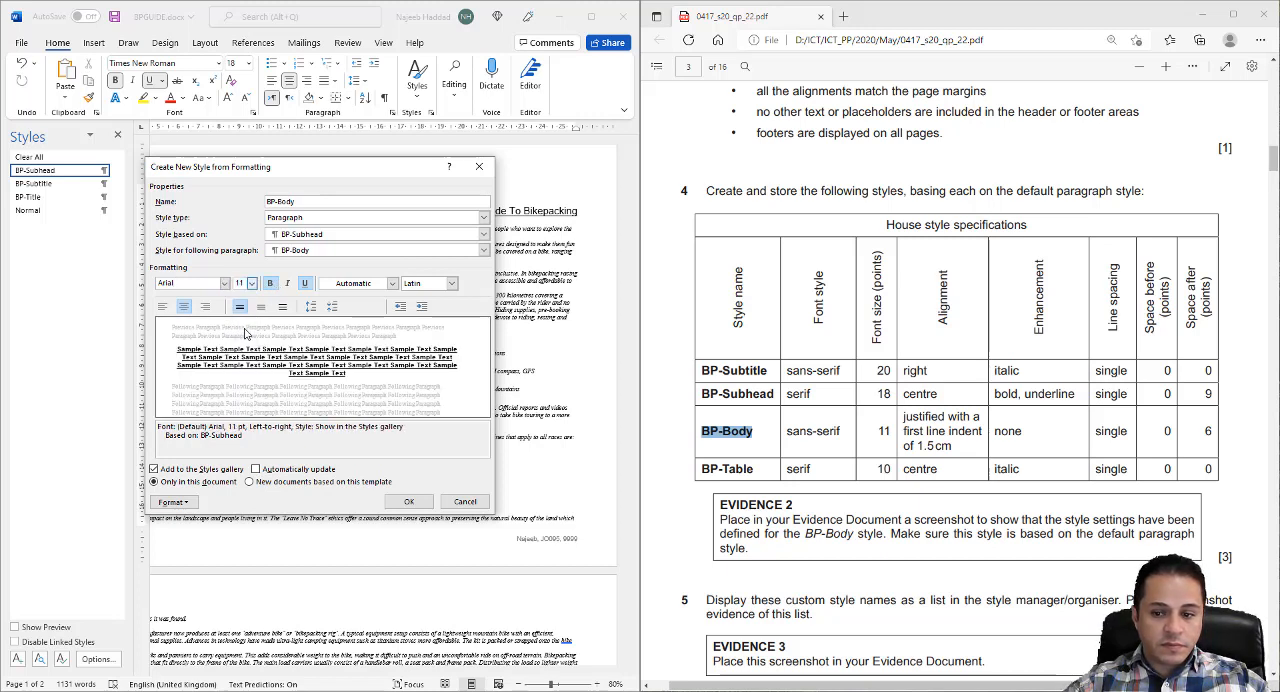
- Give the BP-Body style justified alignment, a 1.5 cm first line indent and 6 pt spacing after, and save the style
{"action": "left_click", "coordinate": [189, 502]}
{"action": "left_click", "coordinate": [192, 533]}
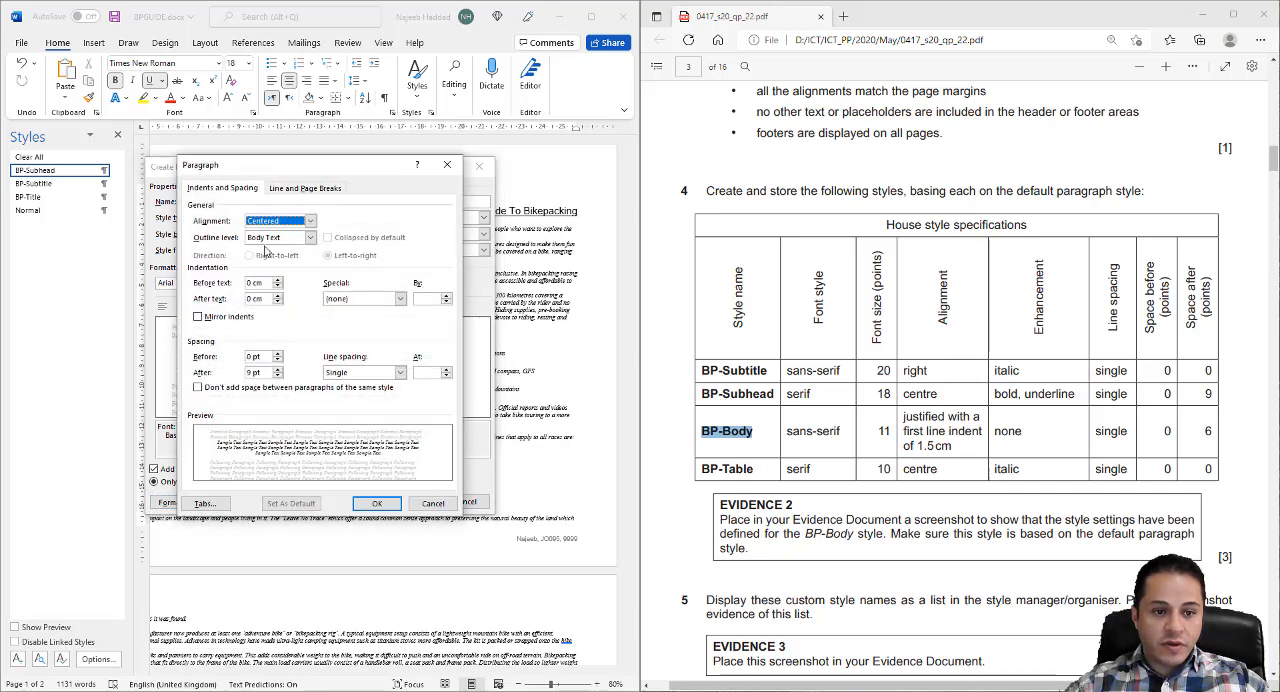
{"action": "left_click", "coordinate": [310, 221]}
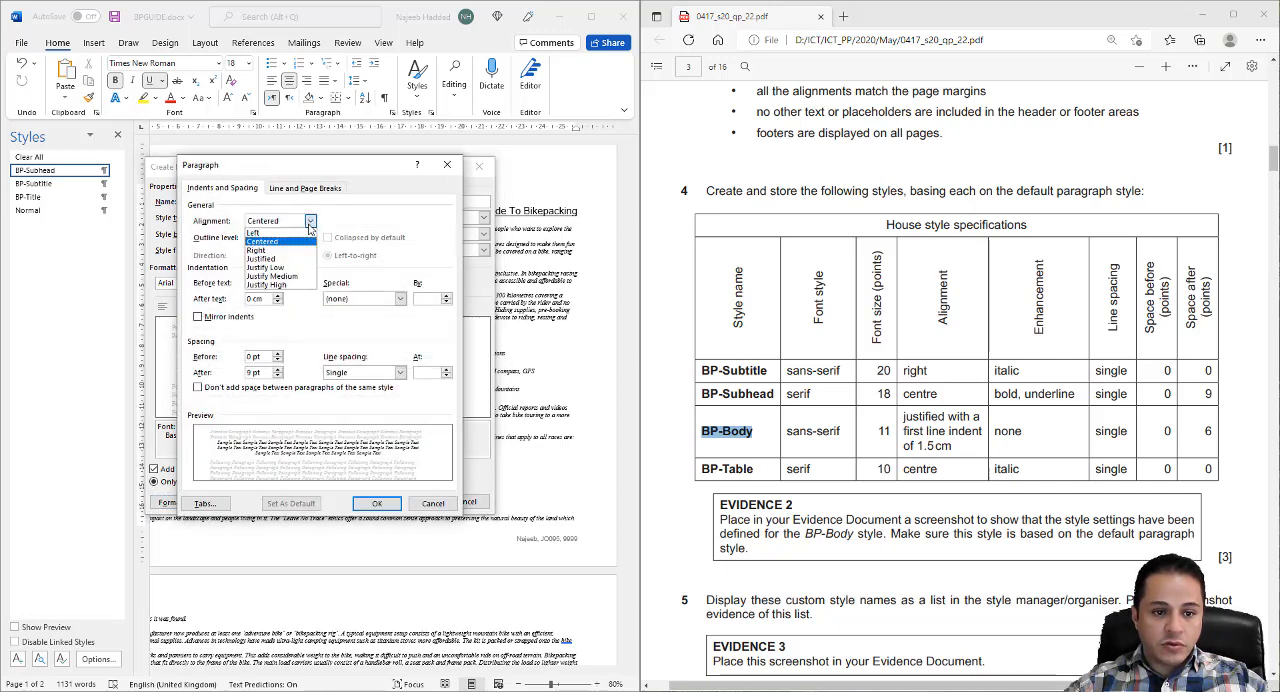
{"action": "left_click", "coordinate": [279, 260]}
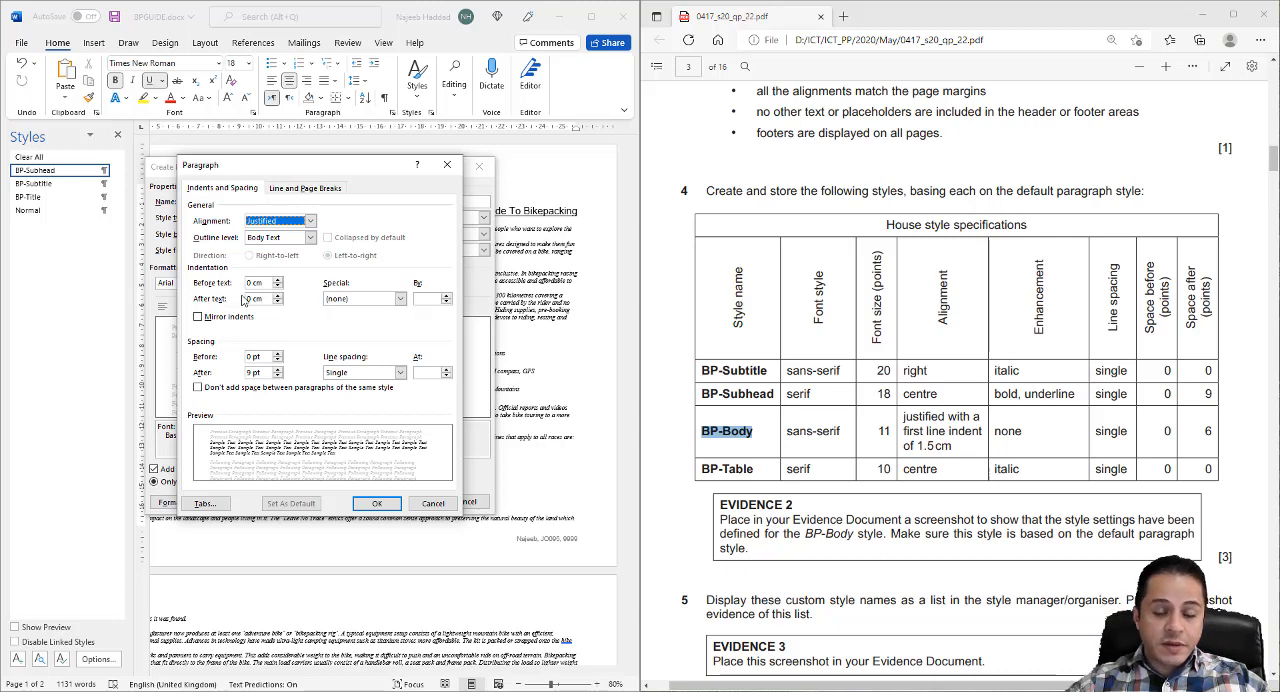
{"action": "left_click", "coordinate": [360, 300]}
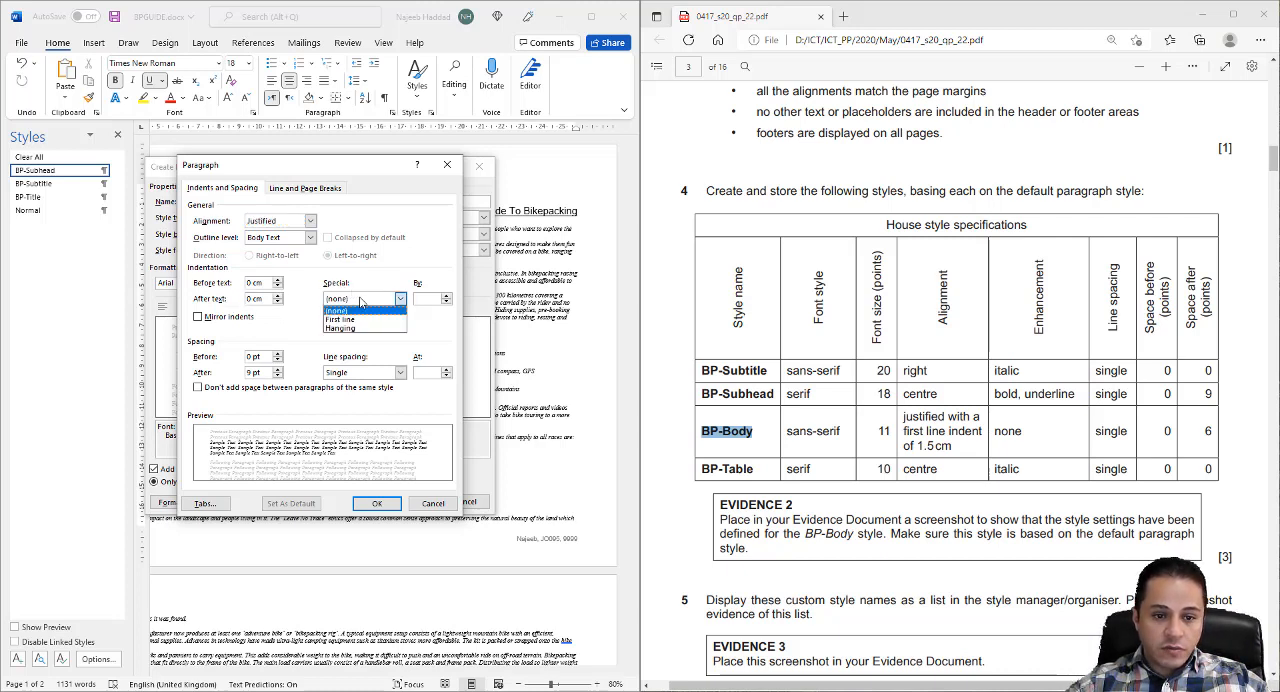
{"action": "left_click", "coordinate": [357, 318]}
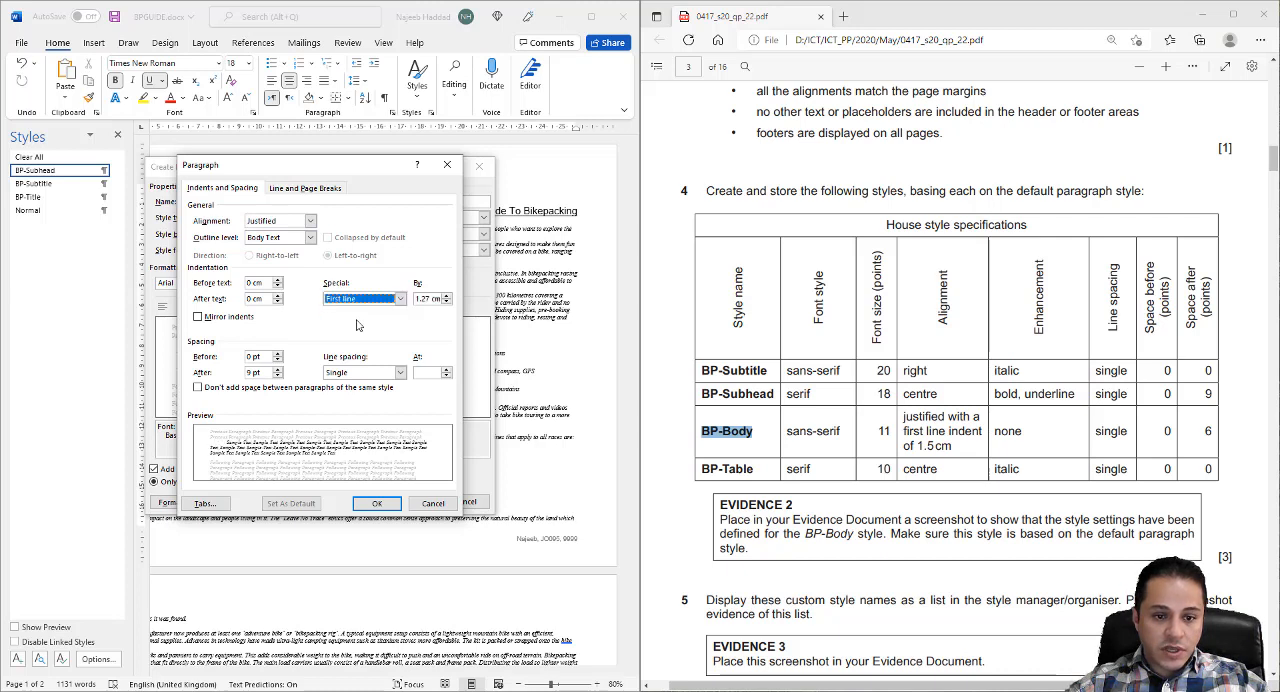
{"action": "left_click", "coordinate": [427, 299]}
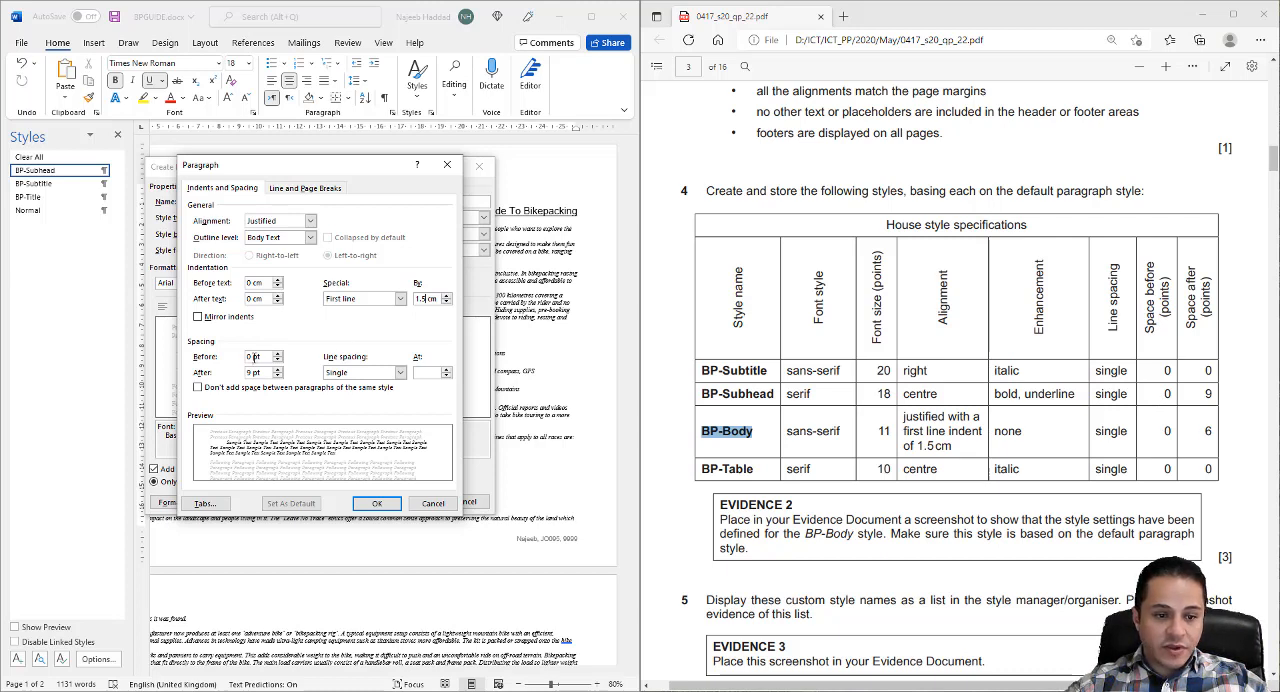
{"action": "left_click", "coordinate": [278, 377]}
{"action": "left_click", "coordinate": [376, 503]}
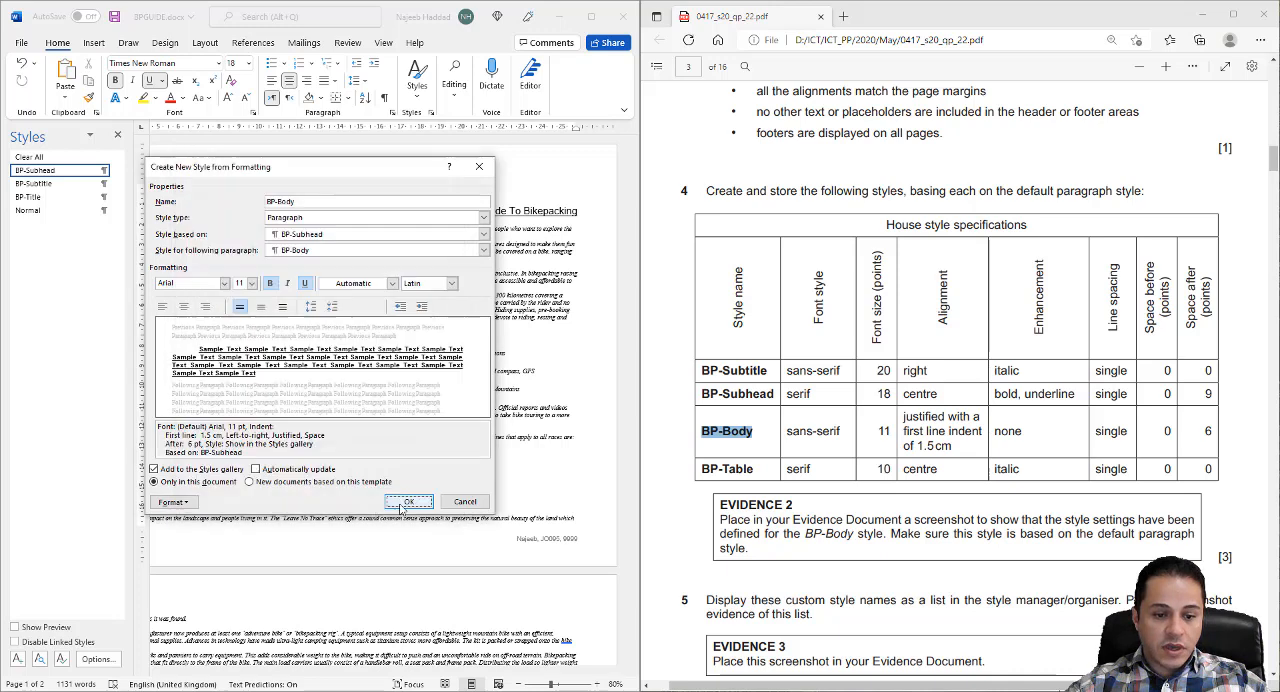
{"action": "left_click", "coordinate": [404, 496]}
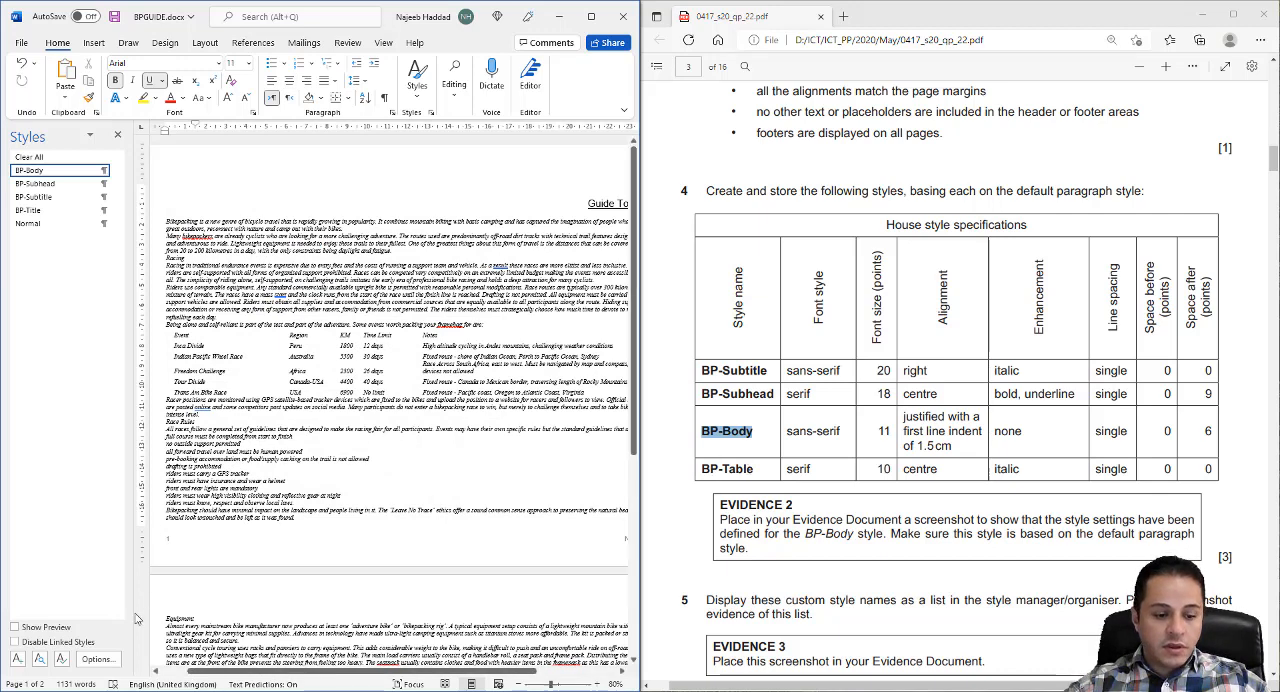
- Start a new paragraph style named BP-Table and base it on the Normal style
{"action": "left_click", "coordinate": [17, 658]}
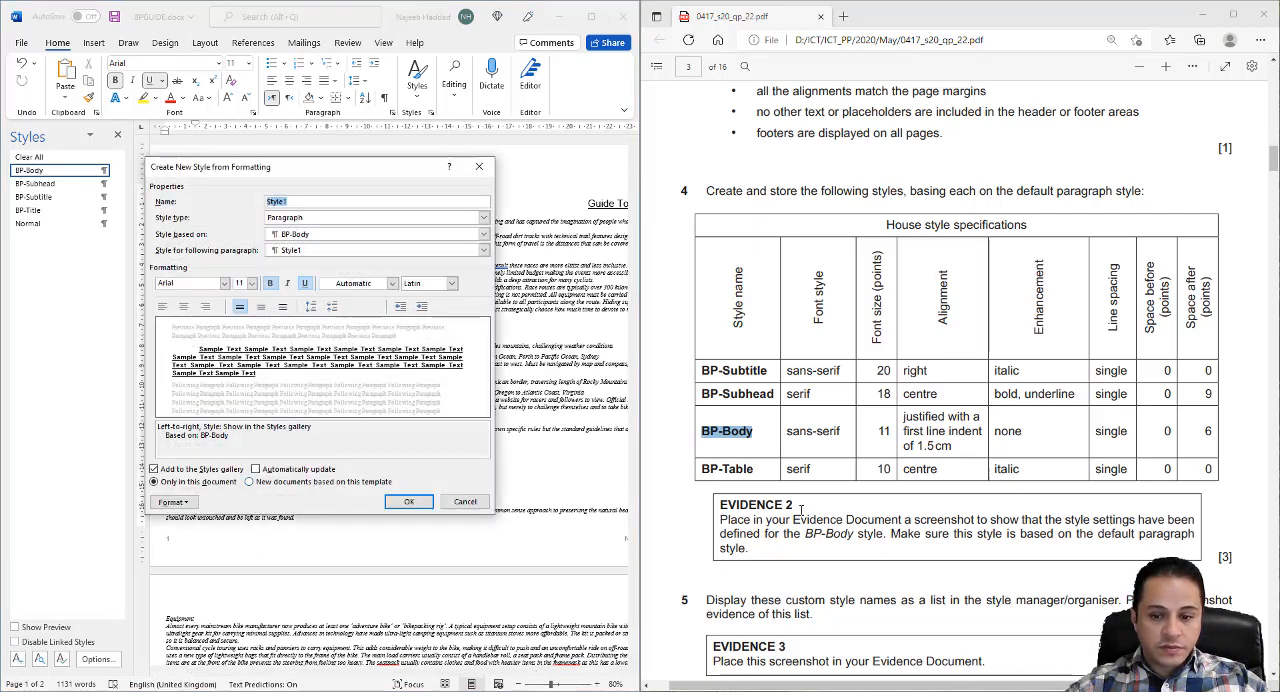
{"action": "left_click_drag", "start_coordinate": [756, 469], "coordinate": [690, 469]}
{"action": "key", "text": "ctrl+c"}
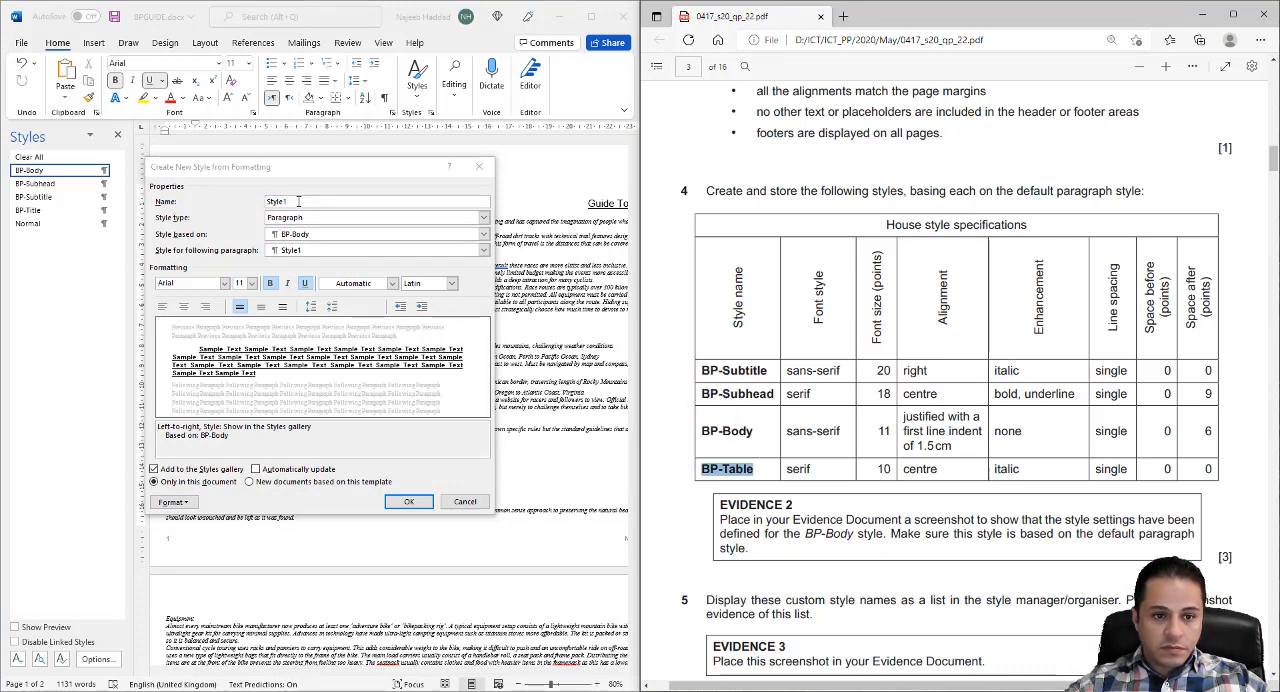
{"action": "double_click", "coordinate": [298, 201]}
{"action": "key", "text": "ctrl+v"}
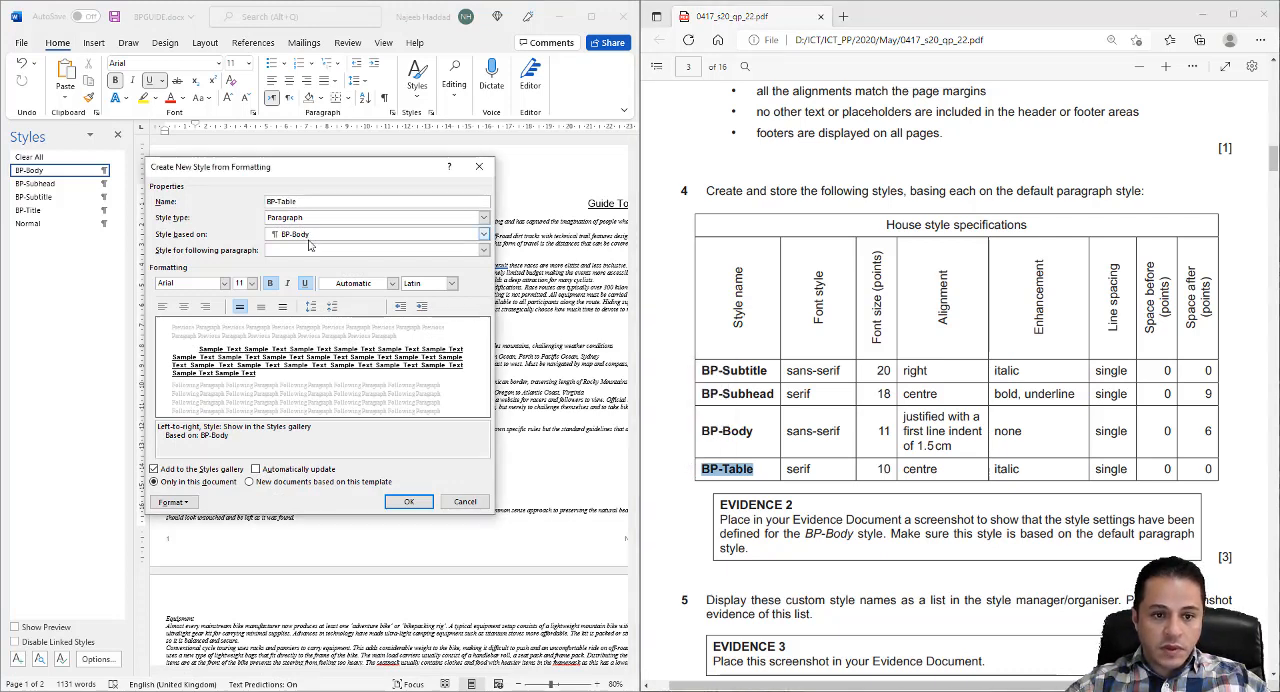
{"action": "left_click", "coordinate": [308, 236]}
{"action": "left_click", "coordinate": [310, 288]}
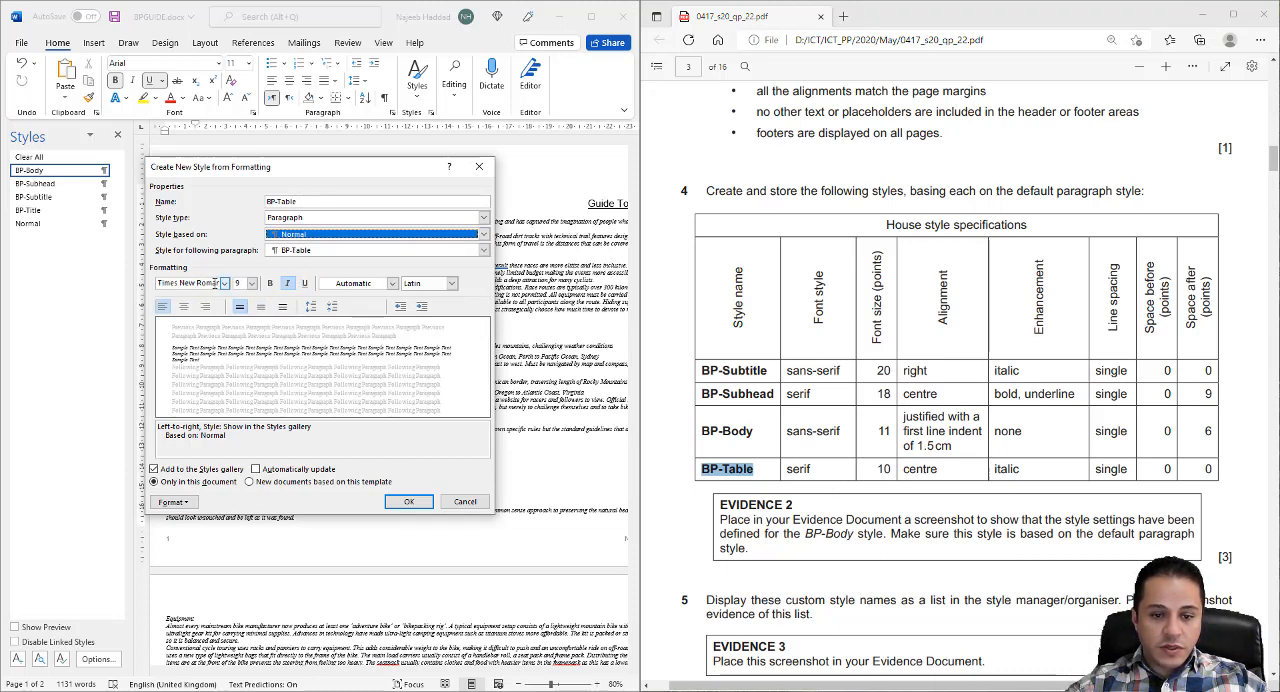
- Set the BP-Table style to 10 pt, centred and italic with default paragraph spacing, and save the style
{"action": "left_click", "coordinate": [252, 283]}
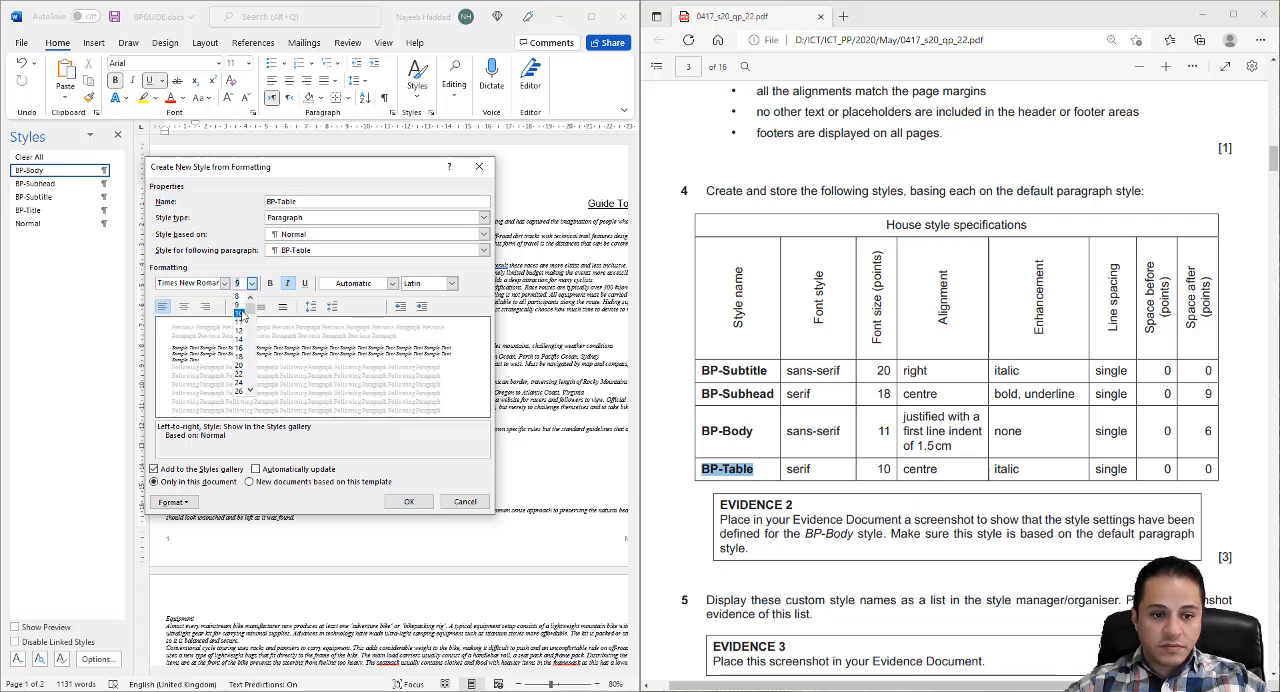
{"action": "left_click", "coordinate": [241, 314]}
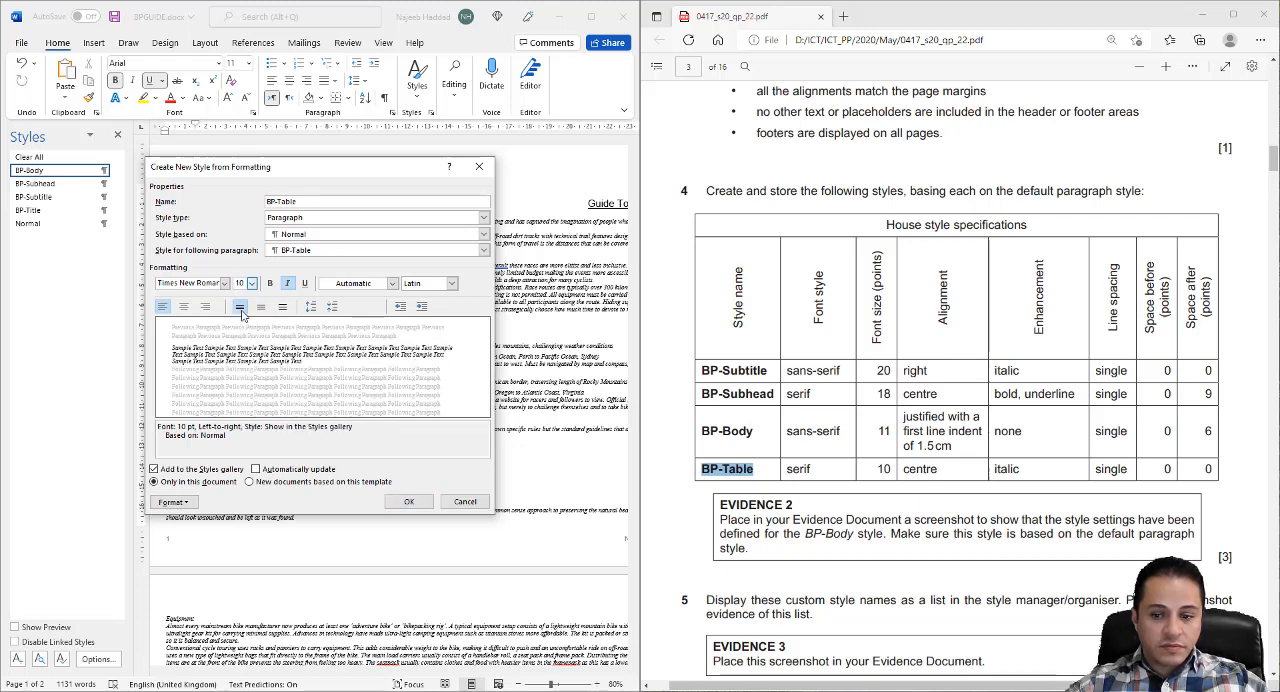
{"action": "left_click", "coordinate": [185, 309]}
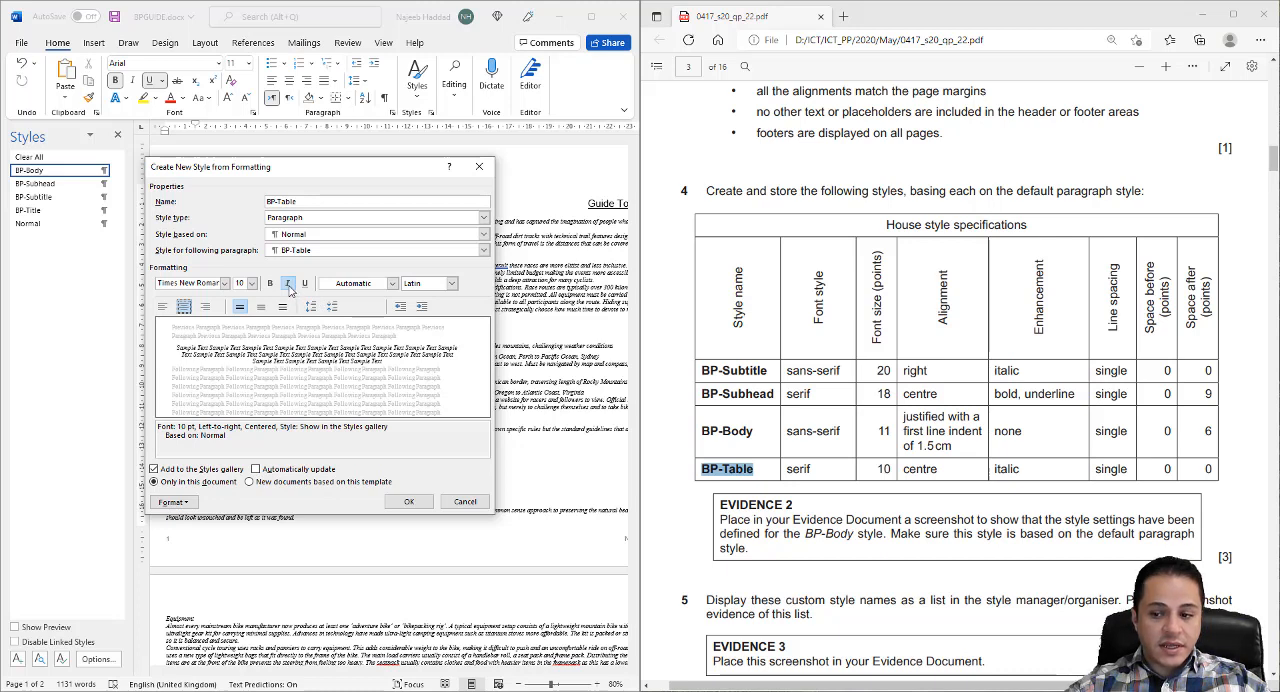
{"action": "left_click", "coordinate": [288, 285]}
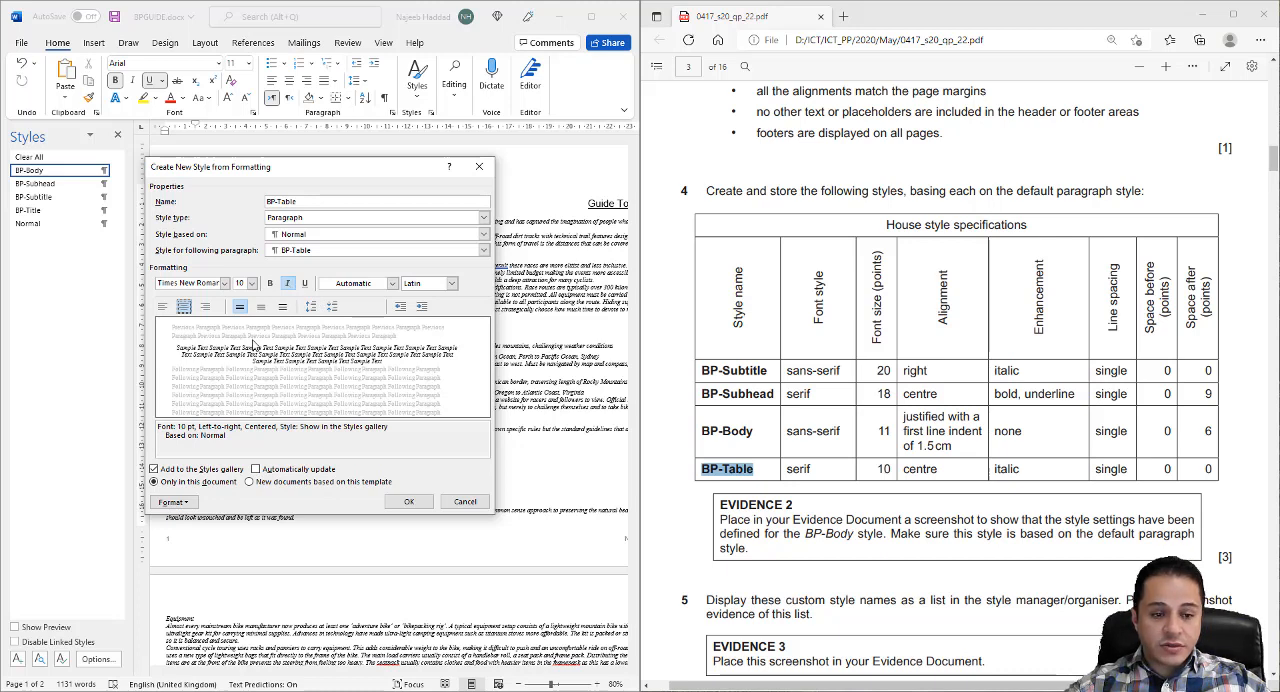
{"action": "left_click", "coordinate": [184, 502]}
{"action": "left_click", "coordinate": [193, 534]}
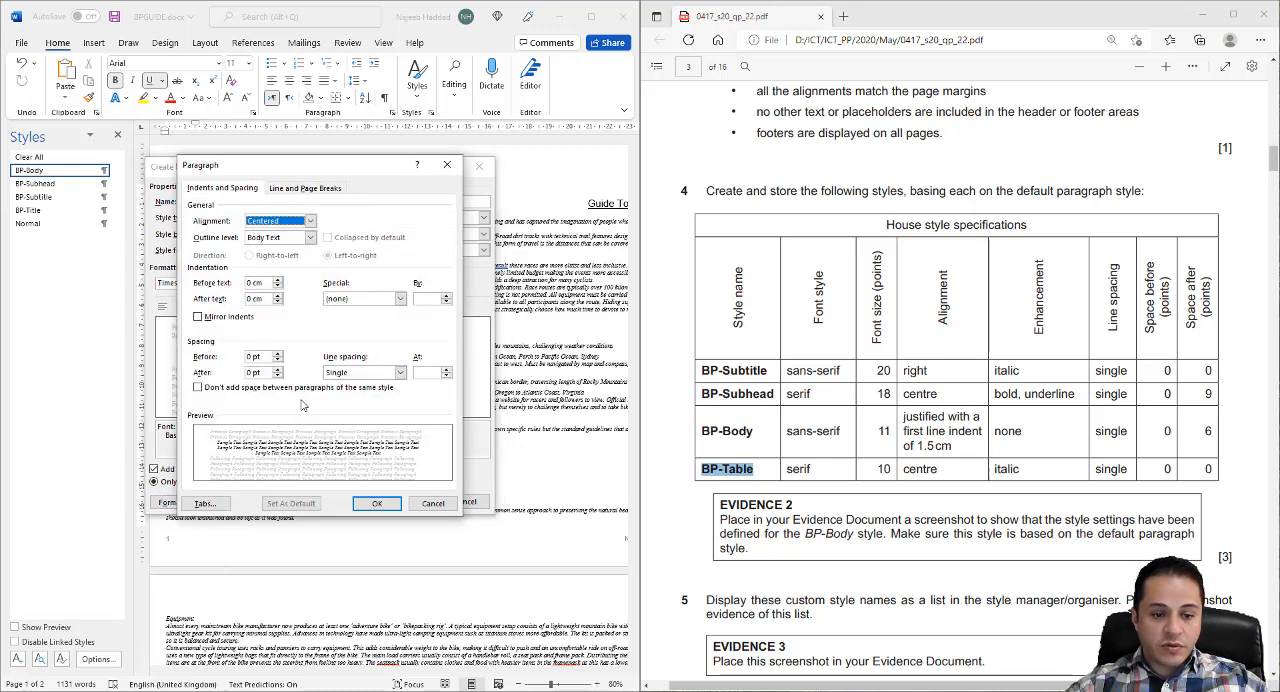
{"action": "left_click", "coordinate": [377, 503]}
{"action": "left_click", "coordinate": [408, 502]}
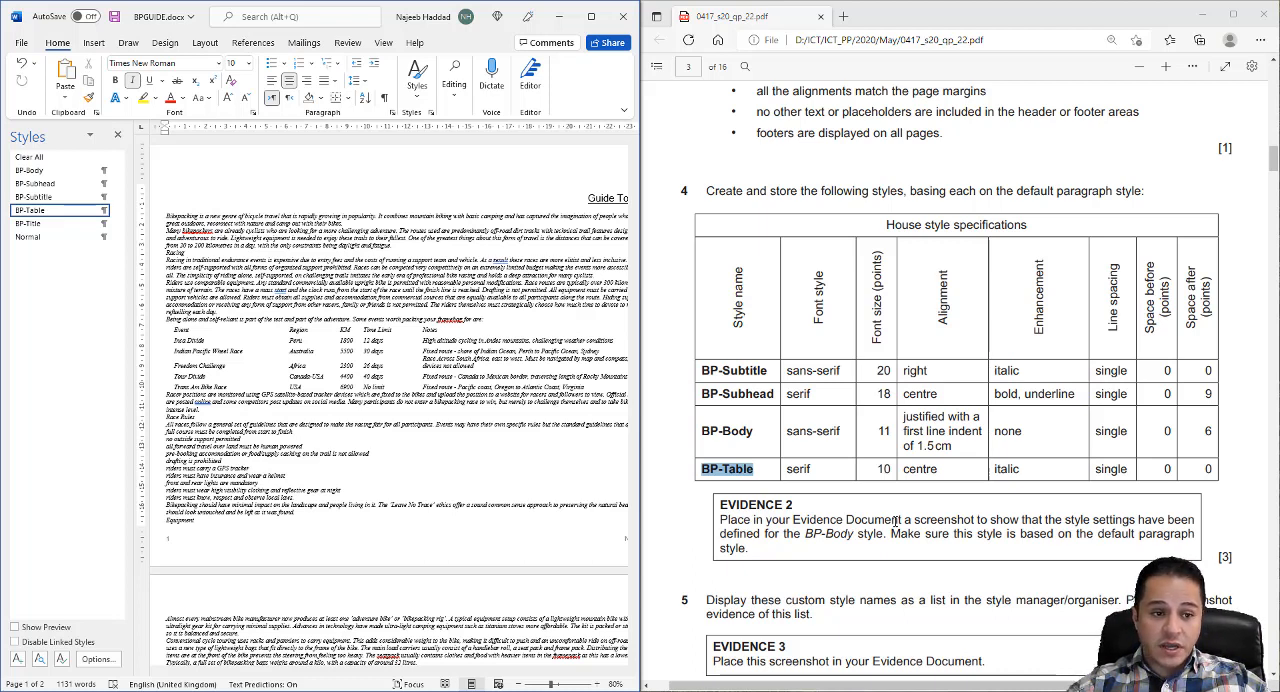
{"action": "right_click", "coordinate": [35, 177]}
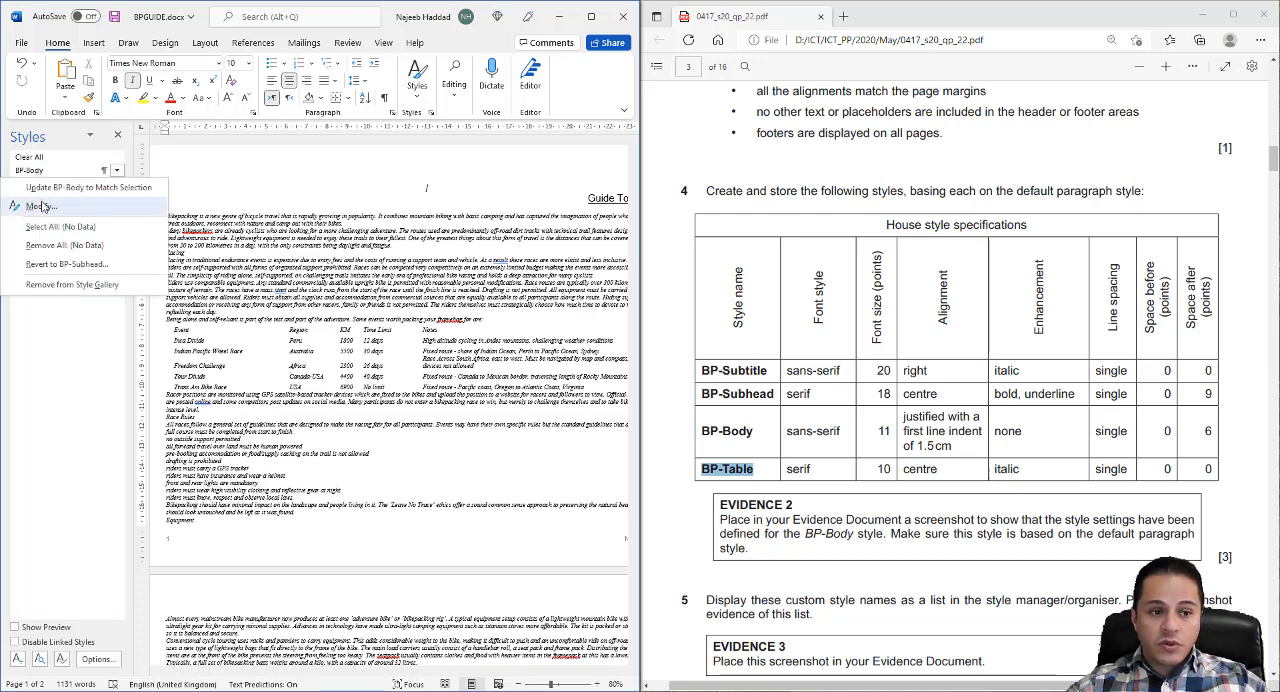
{"action": "left_click", "coordinate": [40, 203]}
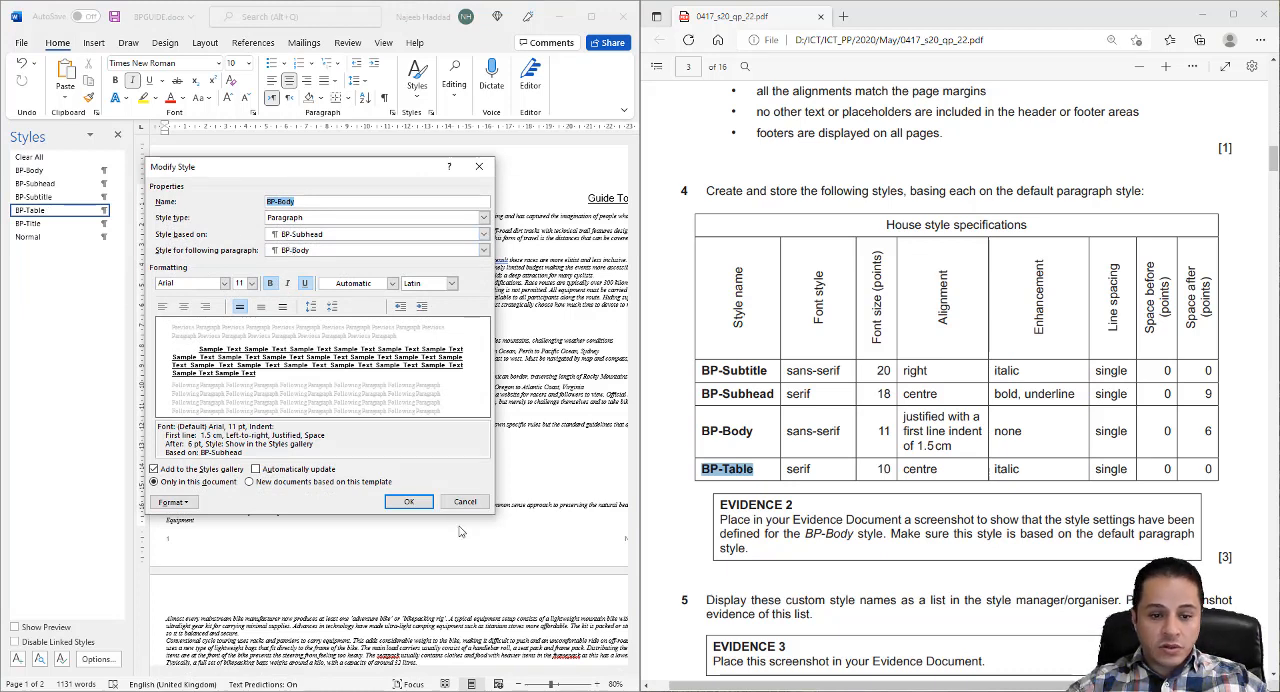
{"action": "left_click", "coordinate": [338, 236]}
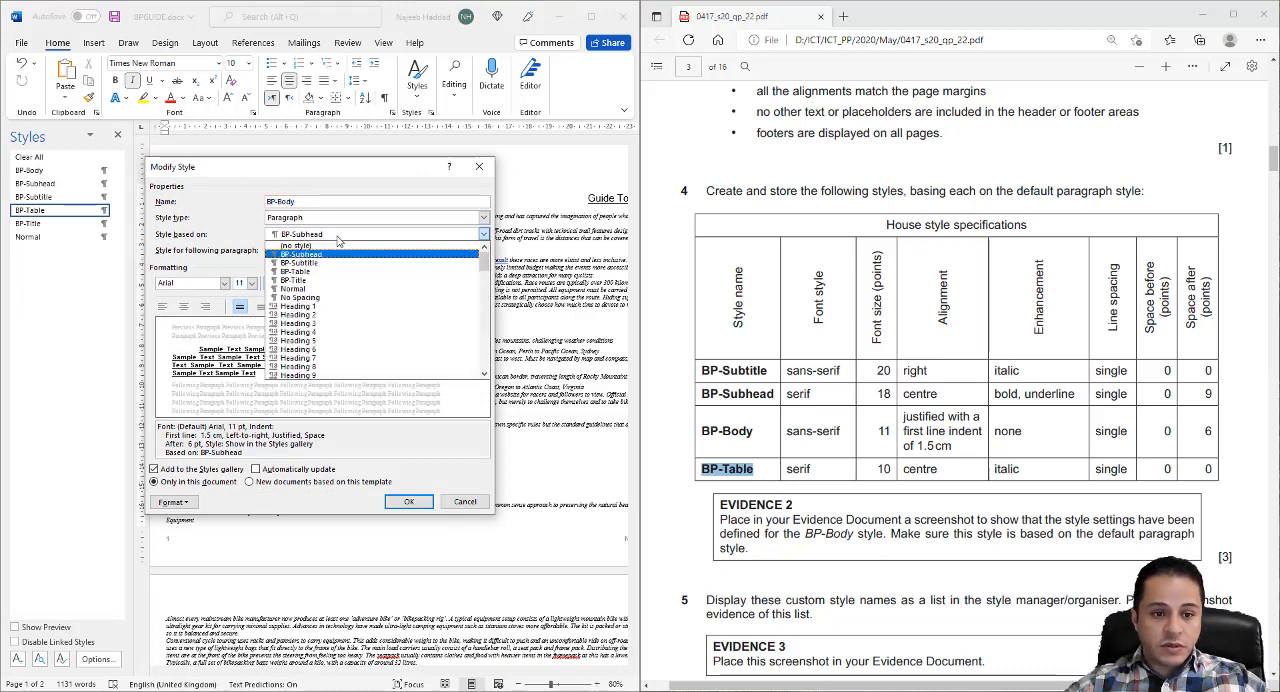
{"action": "left_click", "coordinate": [329, 290]}
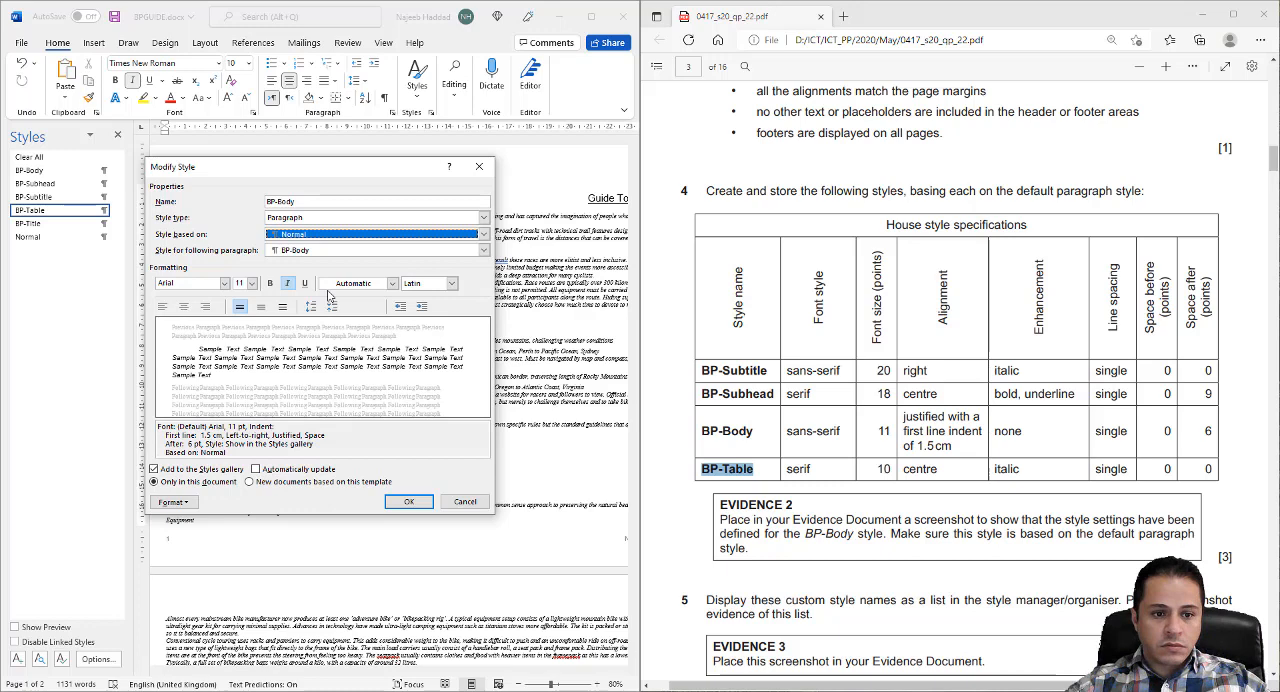
{"action": "left_click", "coordinate": [465, 501]}
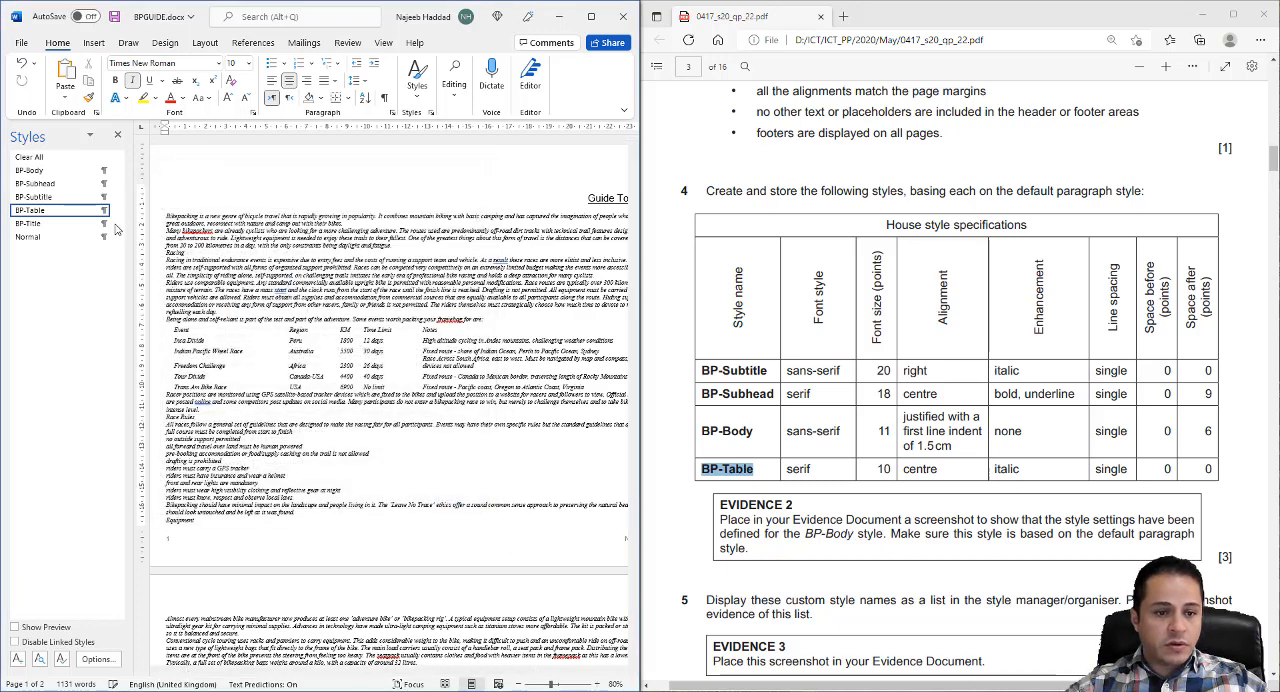
- Modify the BP-Body style so it is based on Normal with italic turned off, and check its paragraph settings
{"action": "right_click", "coordinate": [33, 172]}
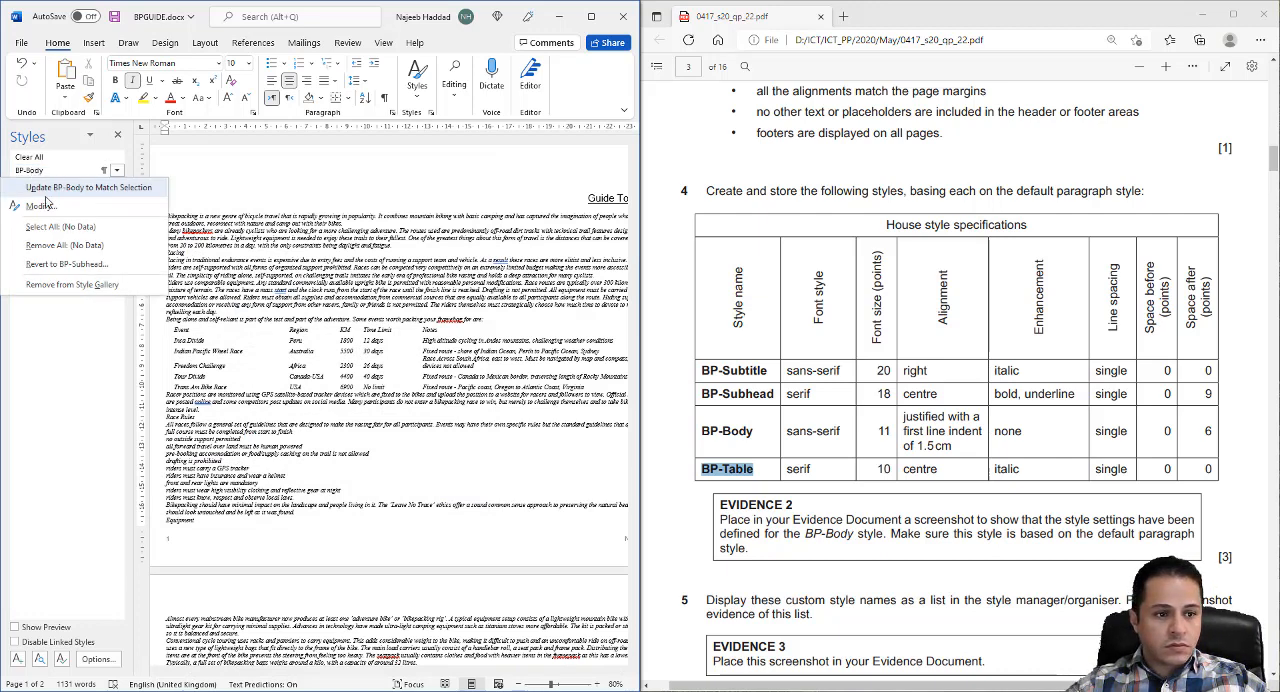
{"action": "left_click", "coordinate": [41, 205]}
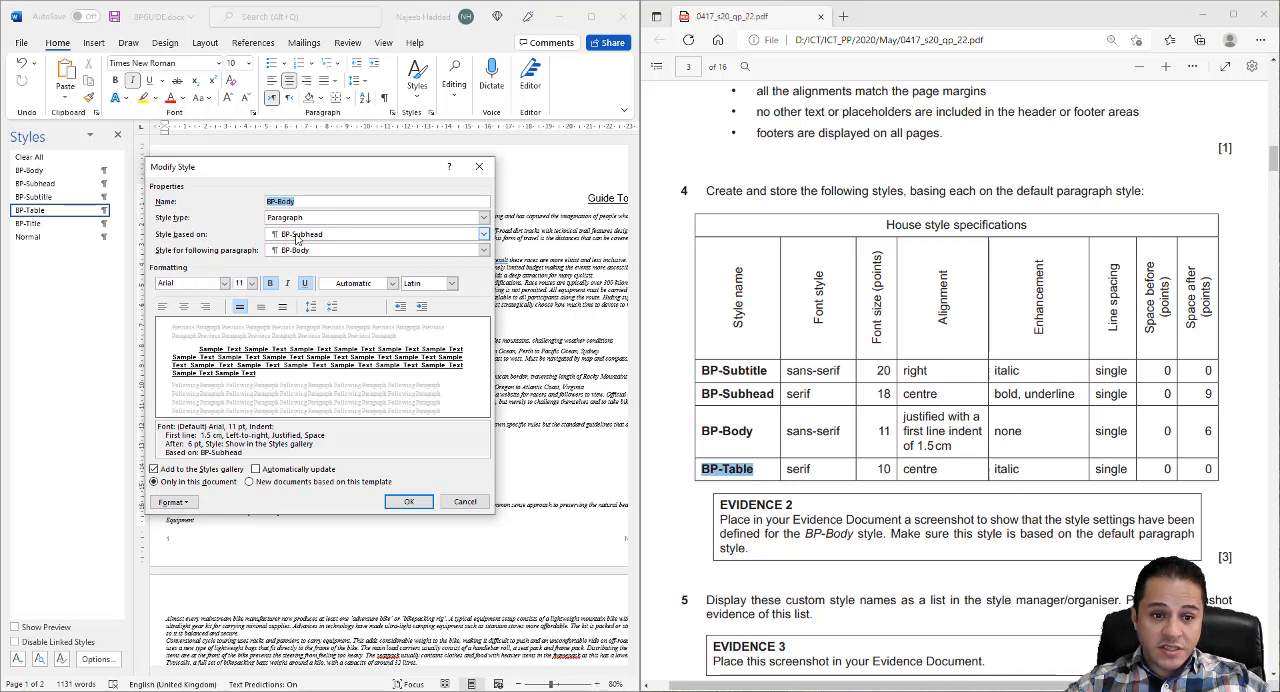
{"action": "left_click", "coordinate": [297, 237]}
{"action": "left_click", "coordinate": [298, 290]}
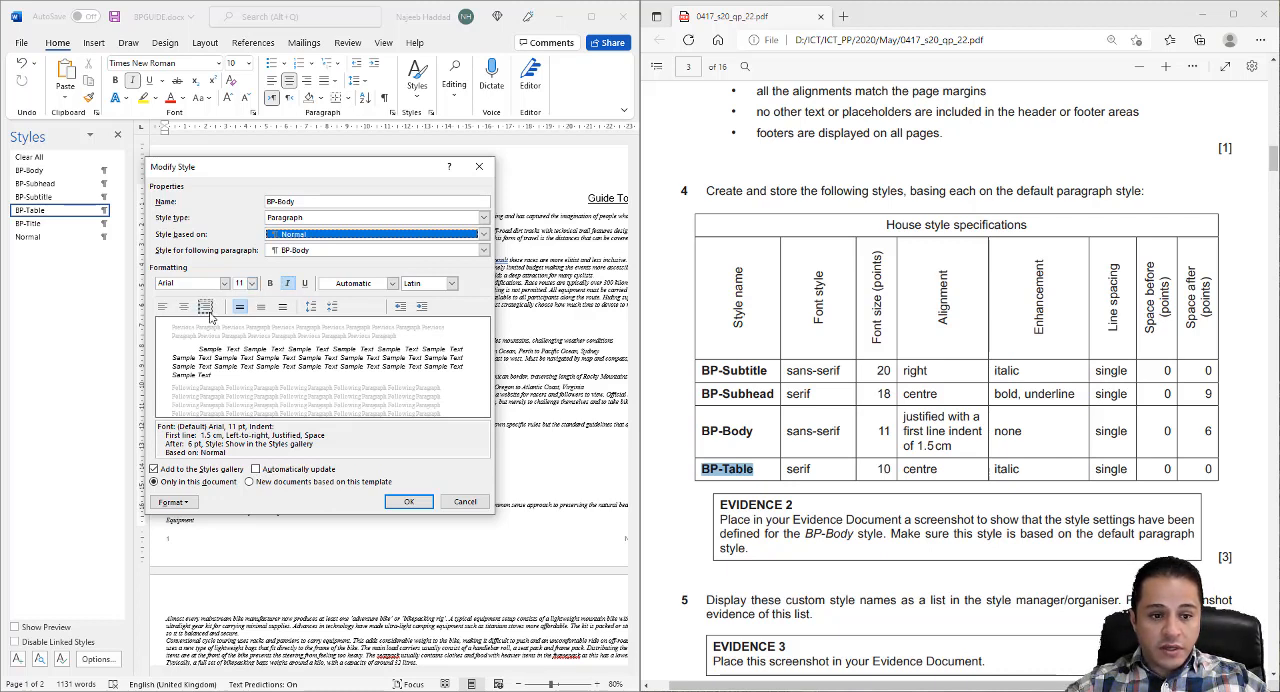
{"action": "left_click", "coordinate": [182, 505]}
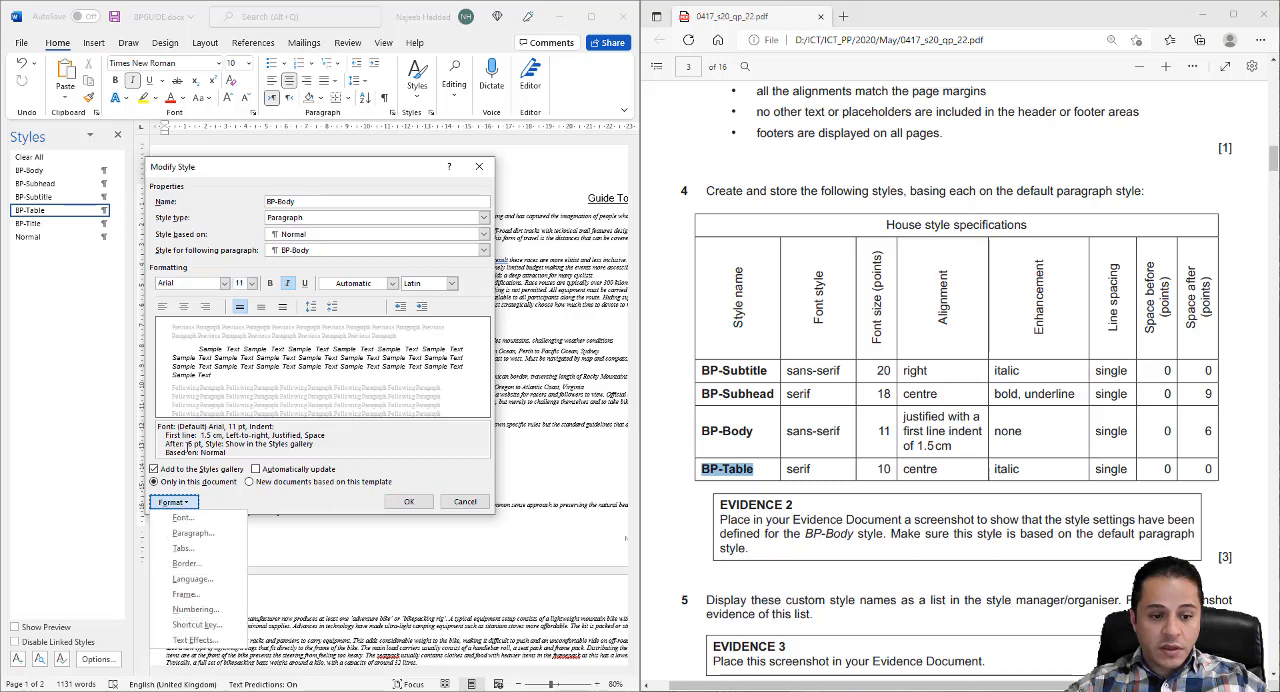
{"action": "left_click", "coordinate": [190, 532]}
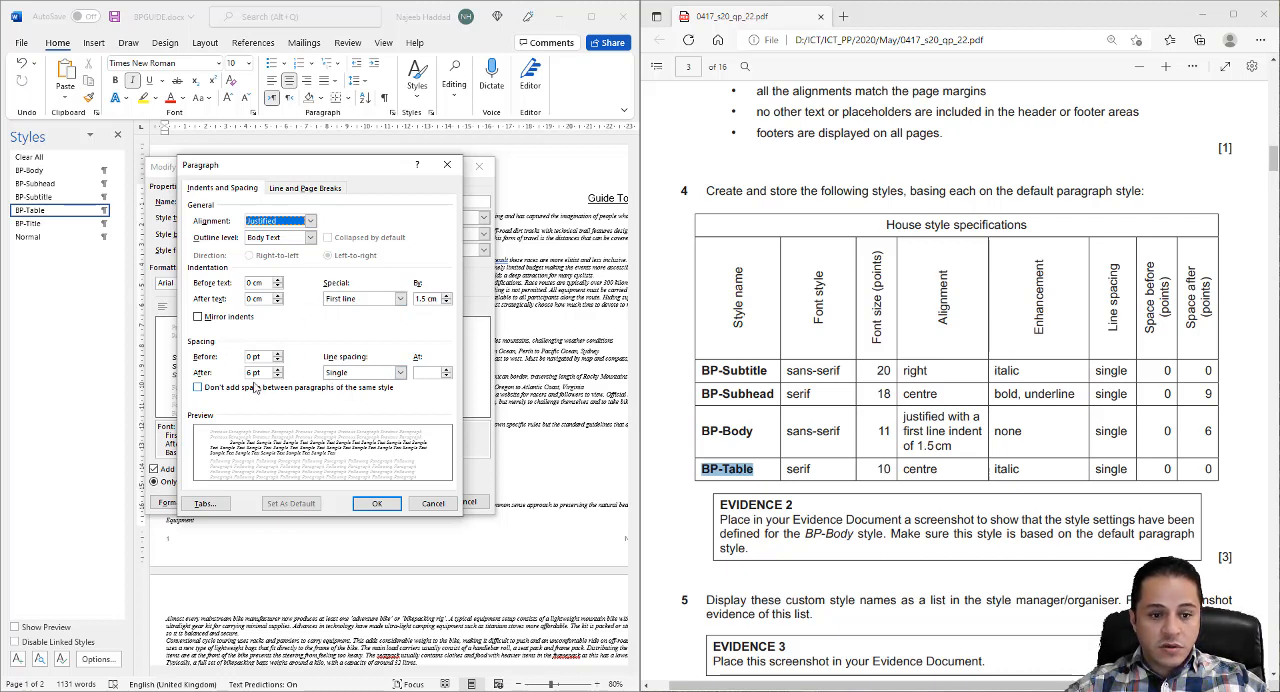
{"action": "left_click", "coordinate": [373, 503]}
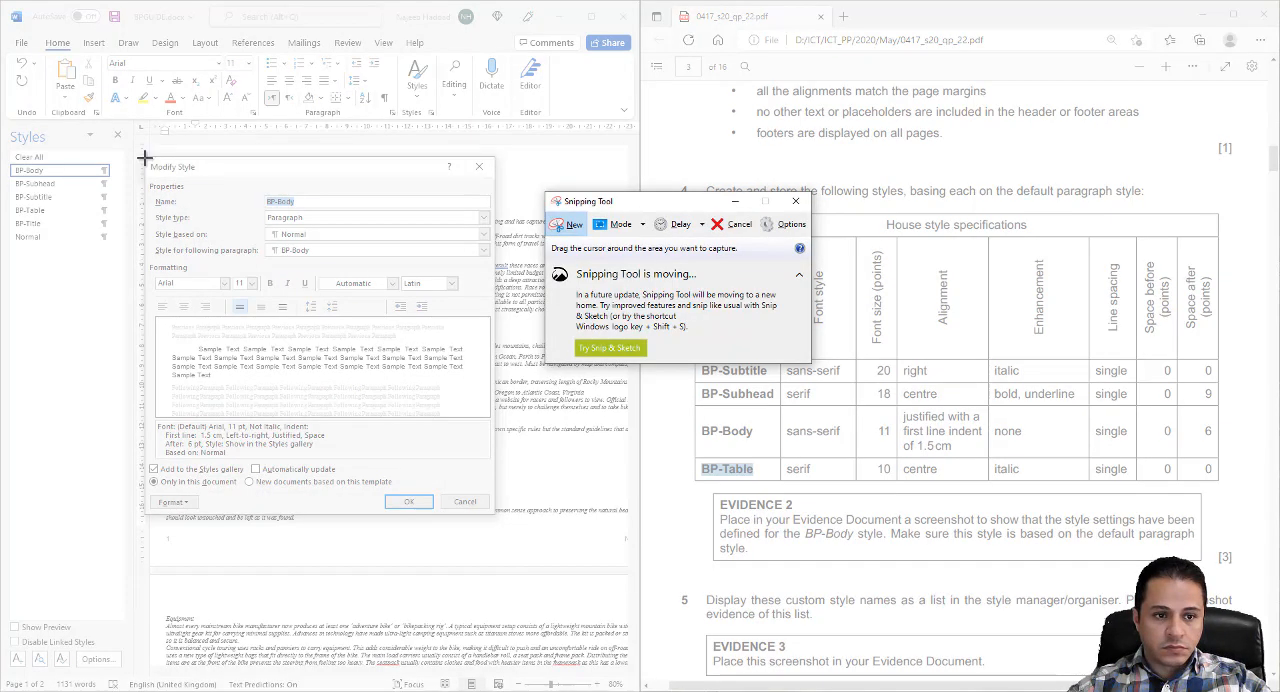
- Capture the BP-Body Modify Style dialog with Snipping Tool and close the dialog
{"action": "left_click_drag", "start_coordinate": [143, 156], "coordinate": [497, 517]}
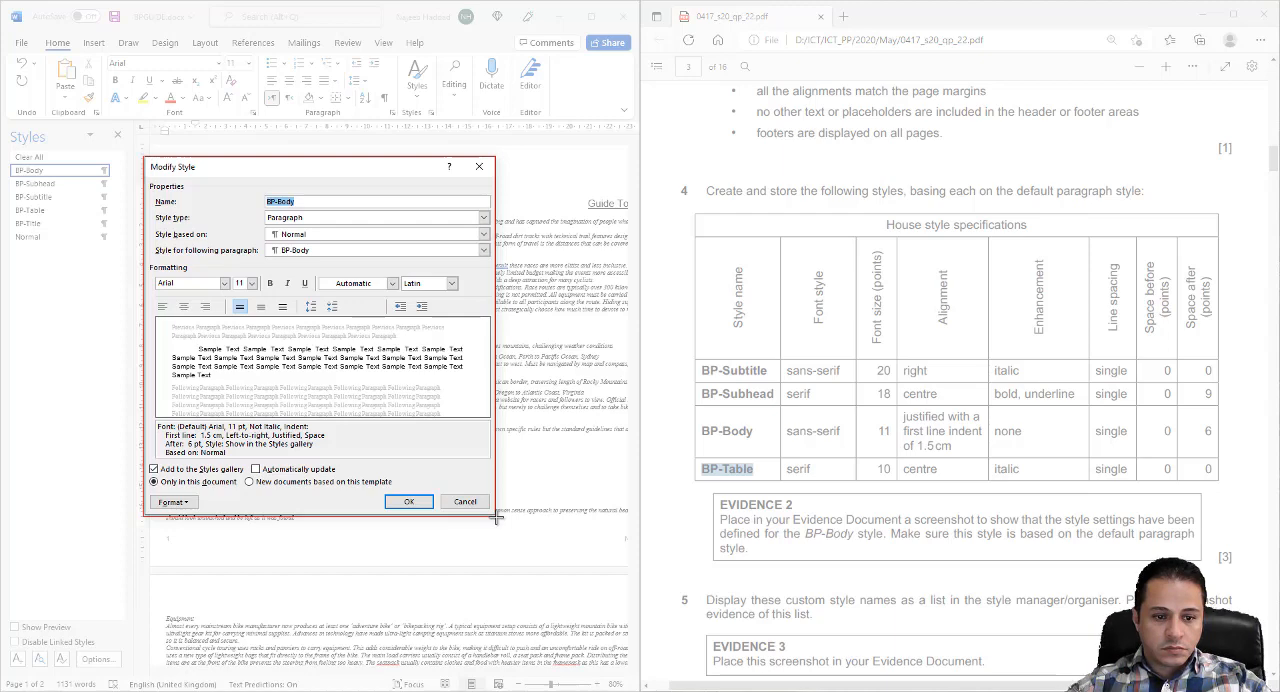
{"action": "left_click_drag", "start_coordinate": [497, 517], "coordinate": [499, 518]}
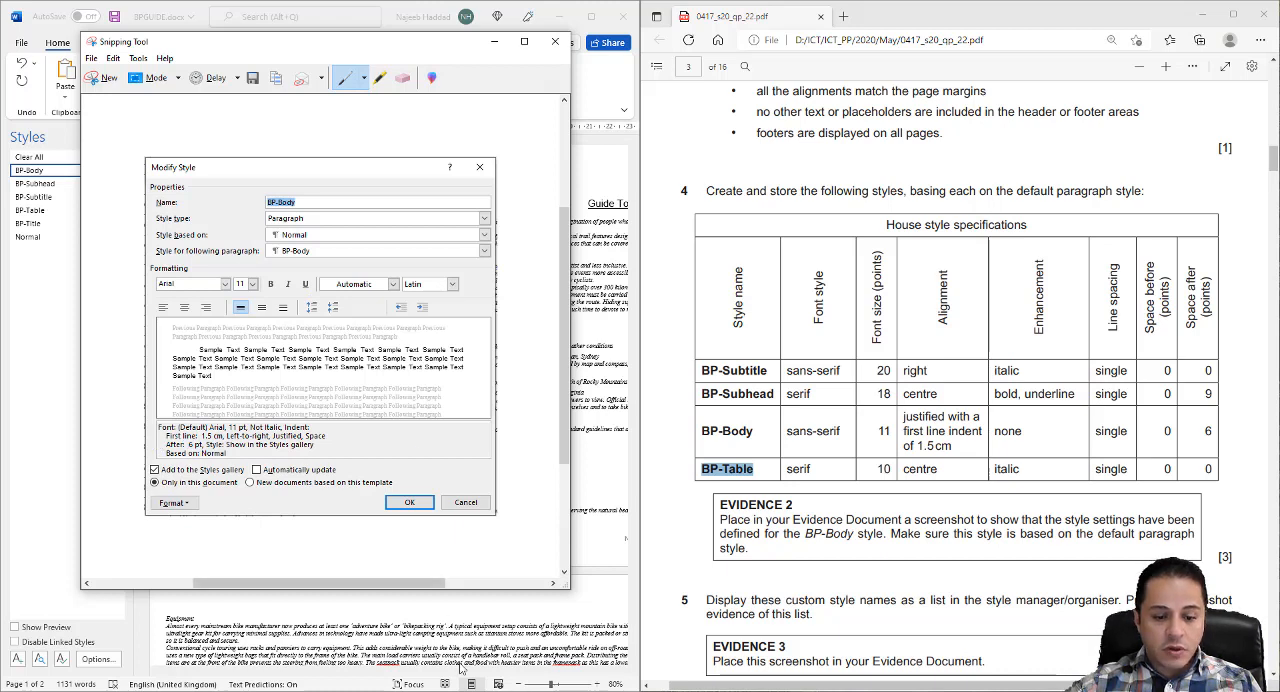
{"action": "left_click", "coordinate": [507, 690]}
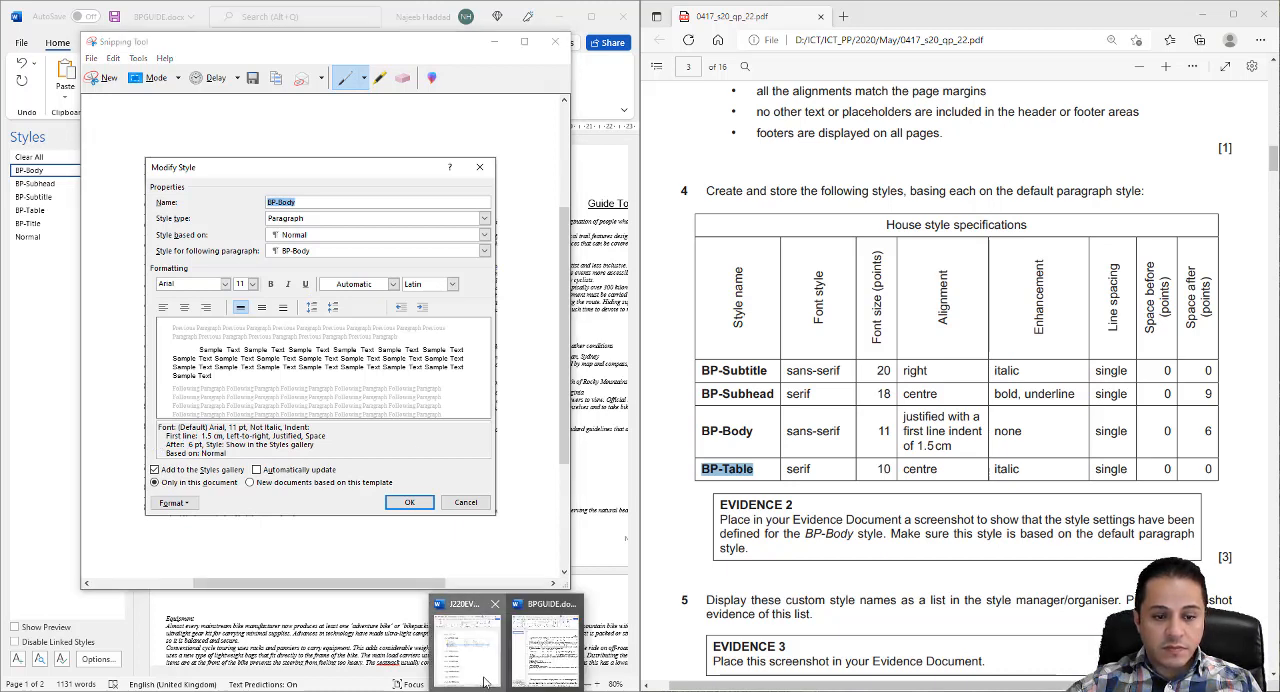
{"action": "left_click", "coordinate": [467, 648]}
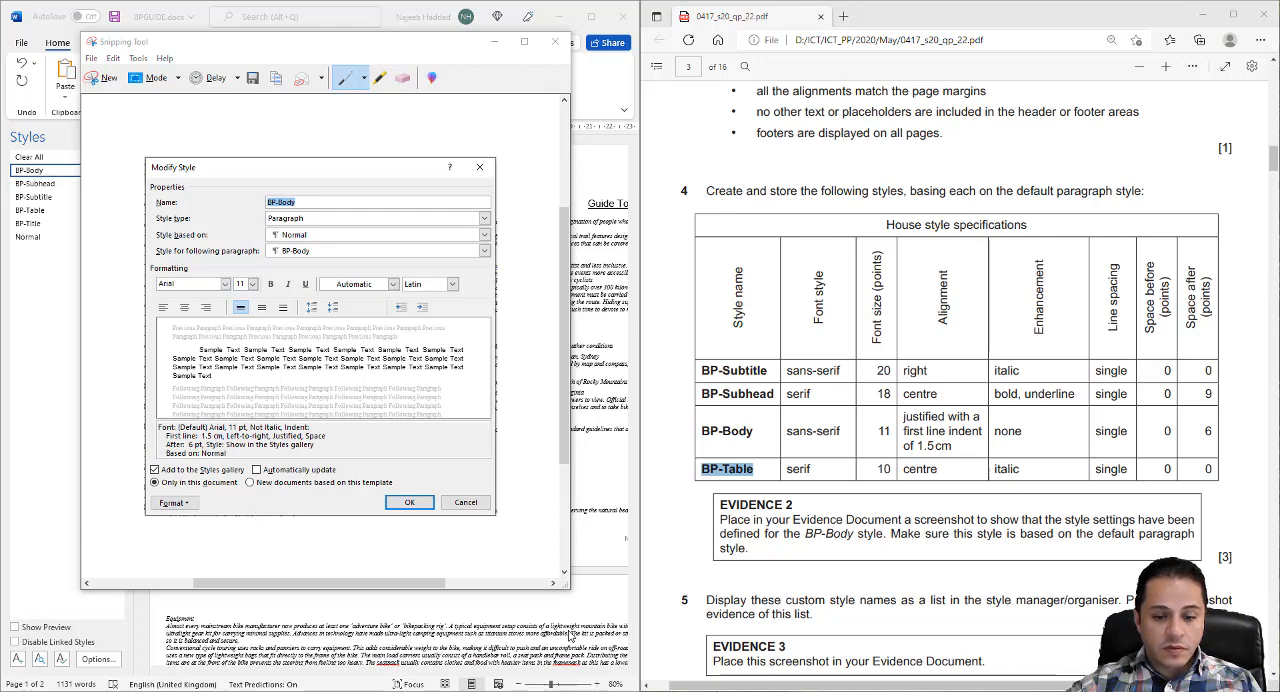
{"action": "left_click", "coordinate": [567, 690]}
{"action": "left_click", "coordinate": [409, 499]}
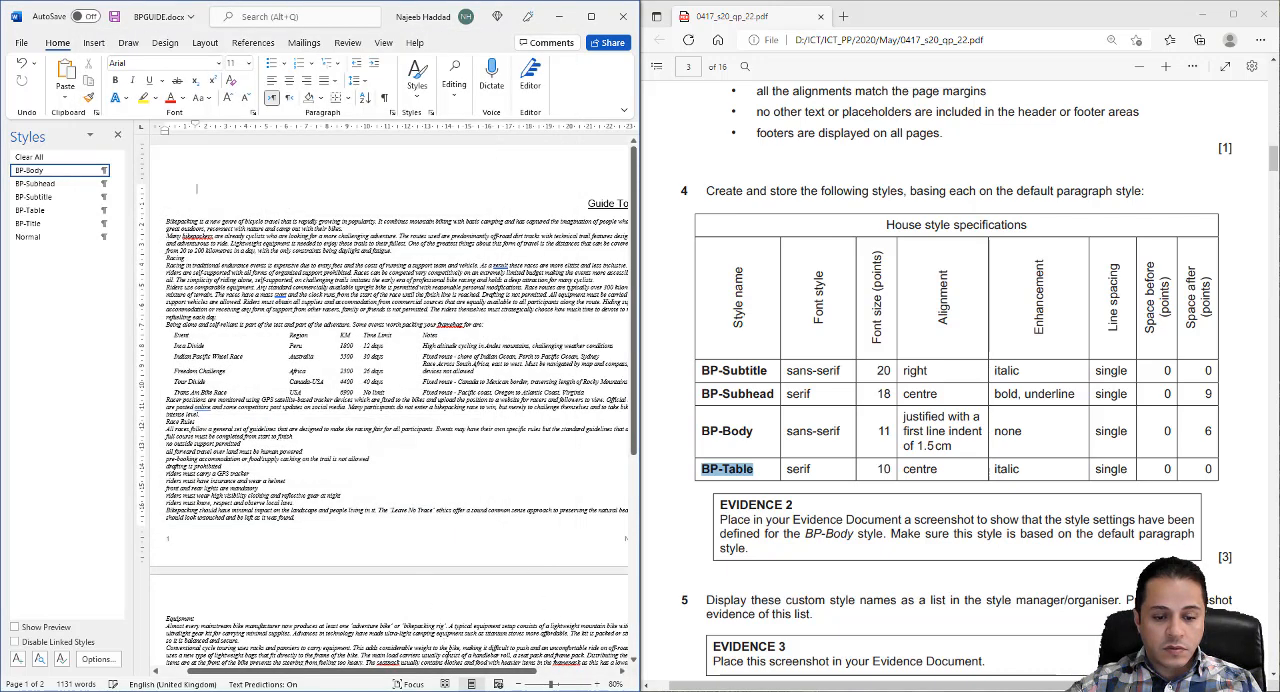
- Switch to J220EVIDENCE9999.docx, paste the captured screenshot beneath the Step 4 - EVIDENCE 2 heading, and save the document
{"action": "left_click", "coordinate": [507, 690]}
{"action": "left_click", "coordinate": [480, 651]}
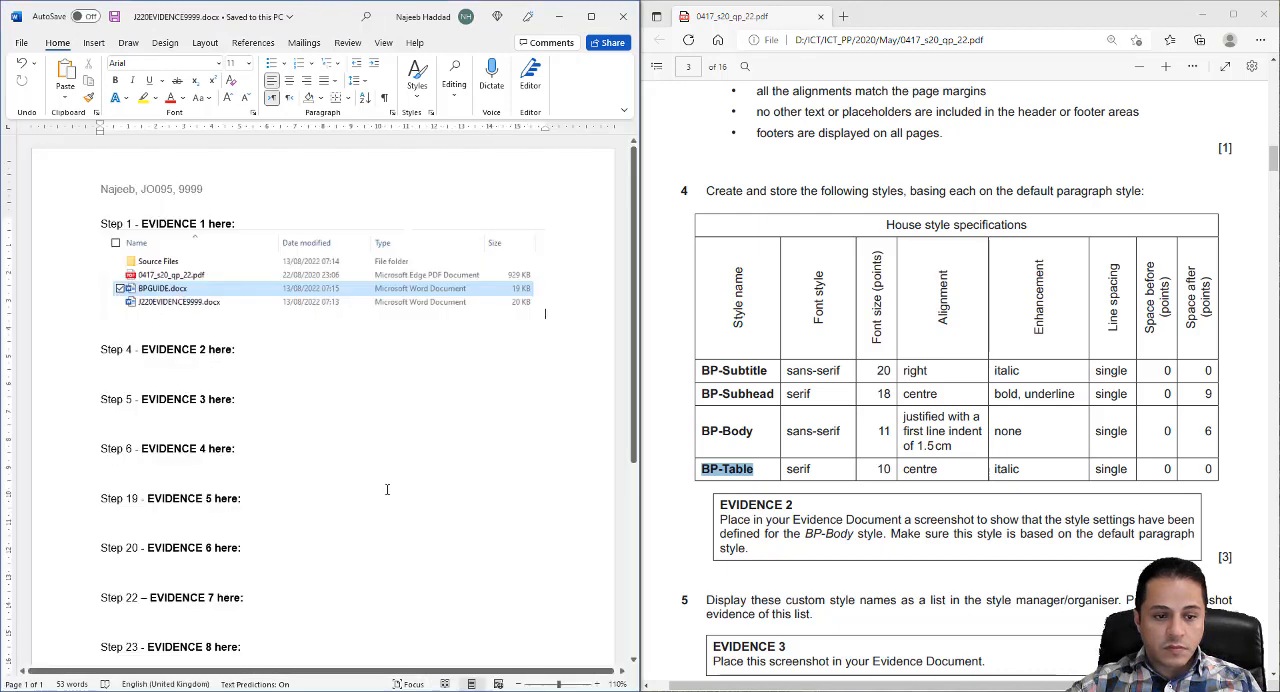
{"action": "left_click", "coordinate": [174, 372]}
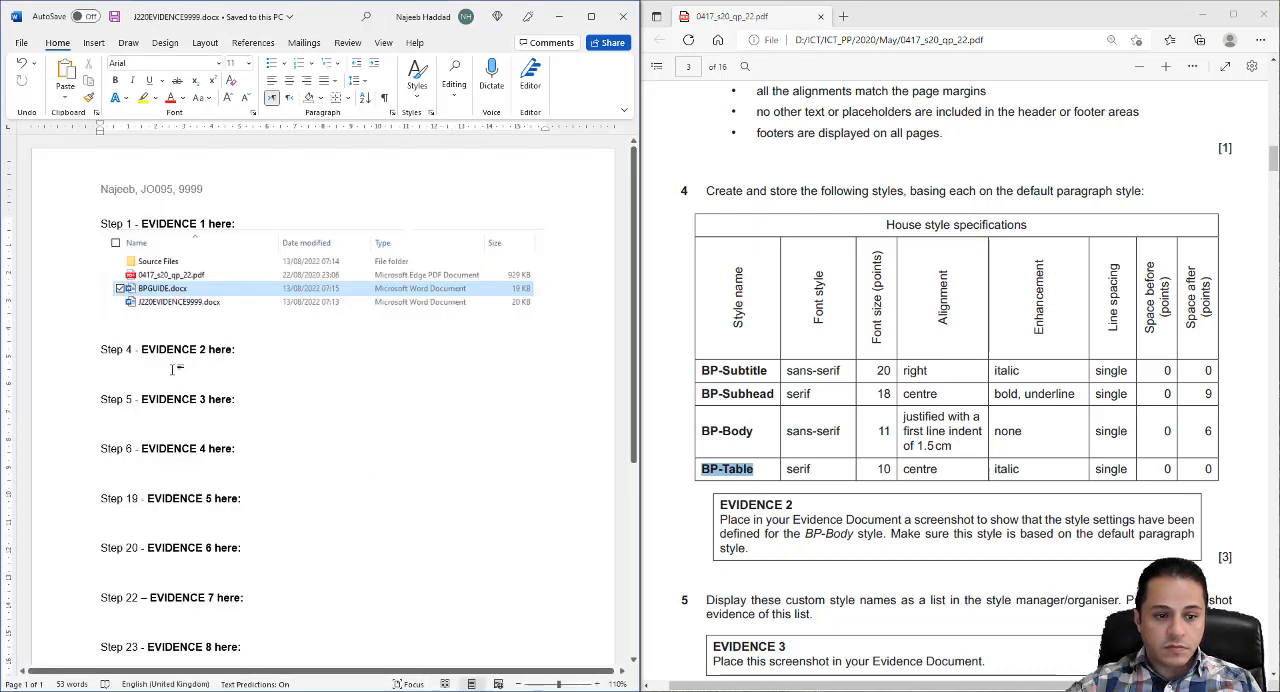
{"action": "right_click", "coordinate": [172, 370]}
{"action": "left_click", "coordinate": [211, 467]}
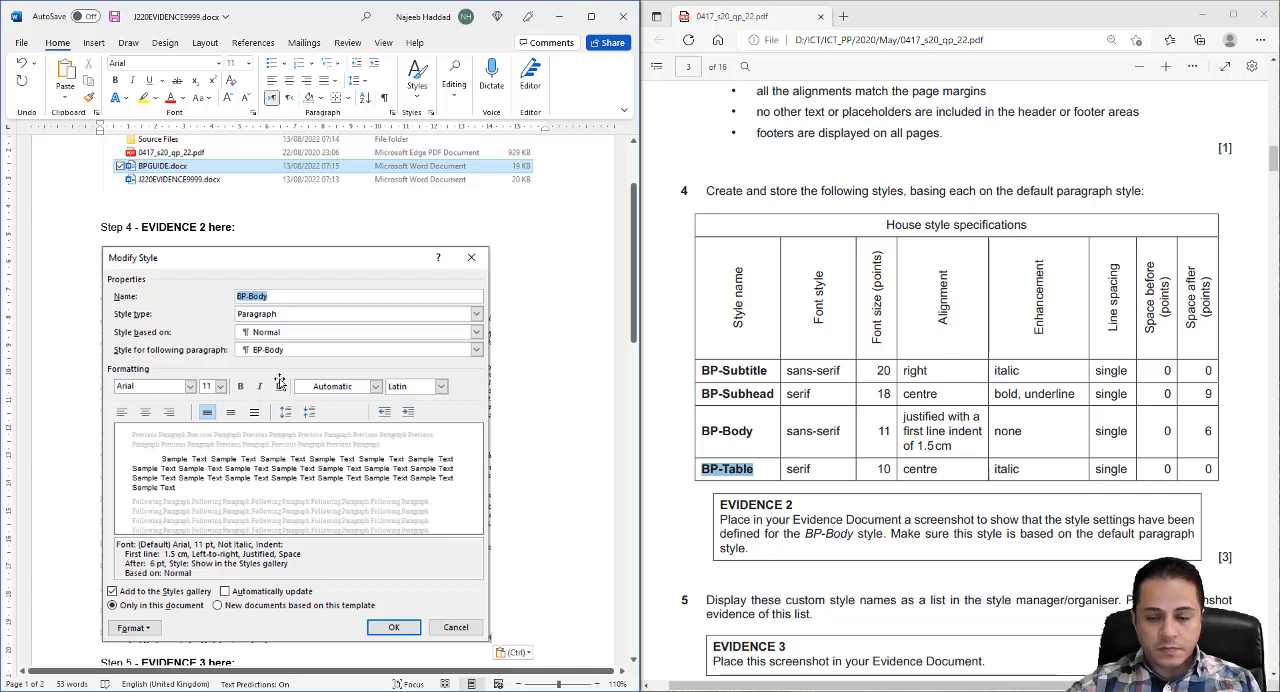
{"action": "key", "text": "ctrl+s"}
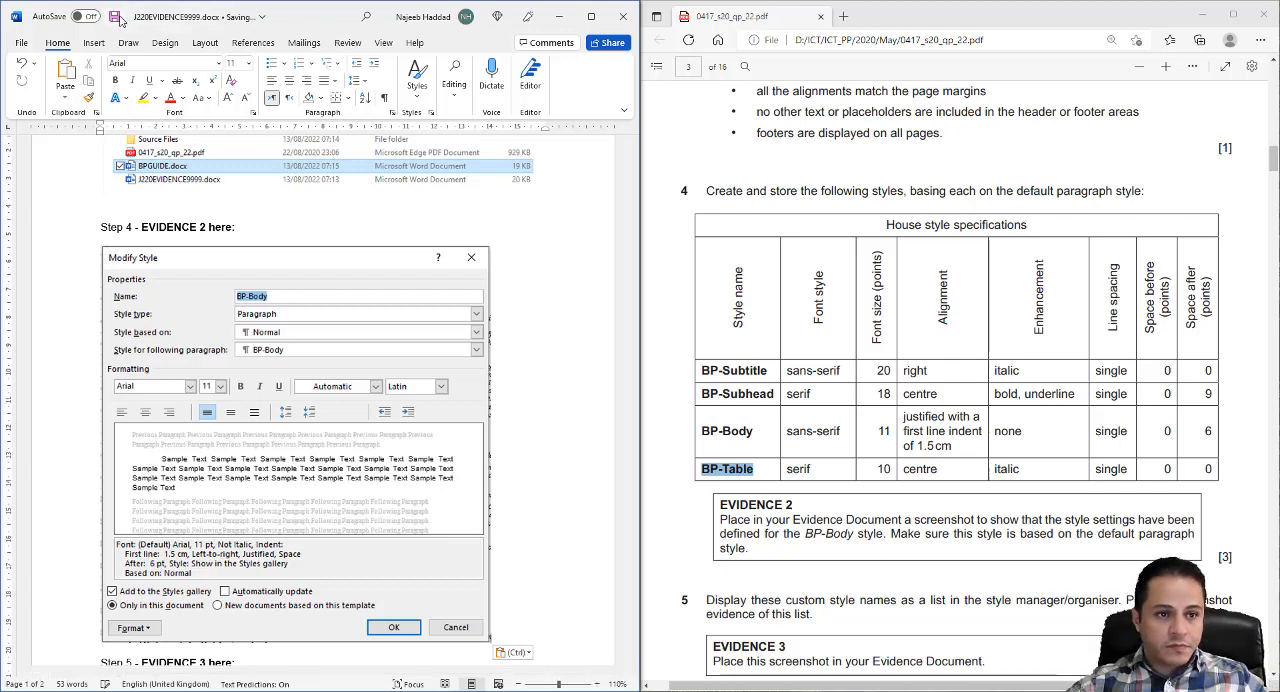
{"action": "left_click", "coordinate": [560, 16]}
- Capture the Styles pane list showing the custom BP style names in BPGUIDE.docx with Snipping Tool
{"action": "scroll", "coordinate": [748, 412], "scroll_direction": "down", "scroll_amount": 3}
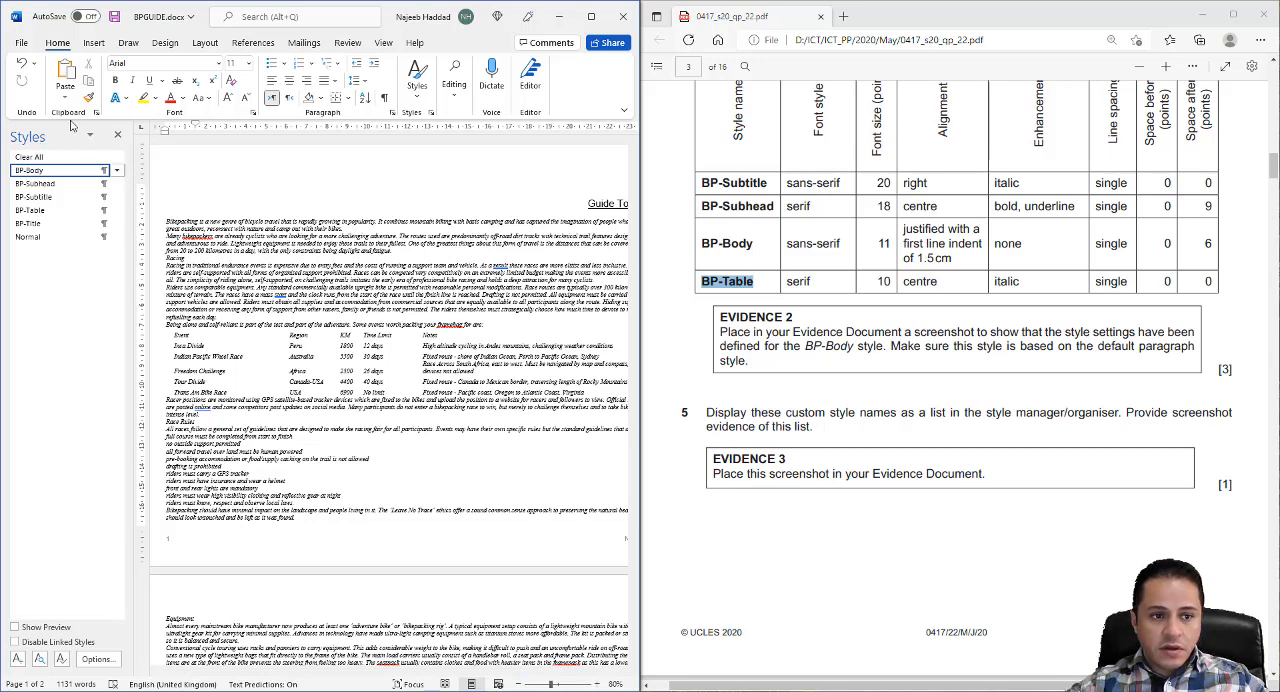
{"action": "key", "text": "alt+Tab"}
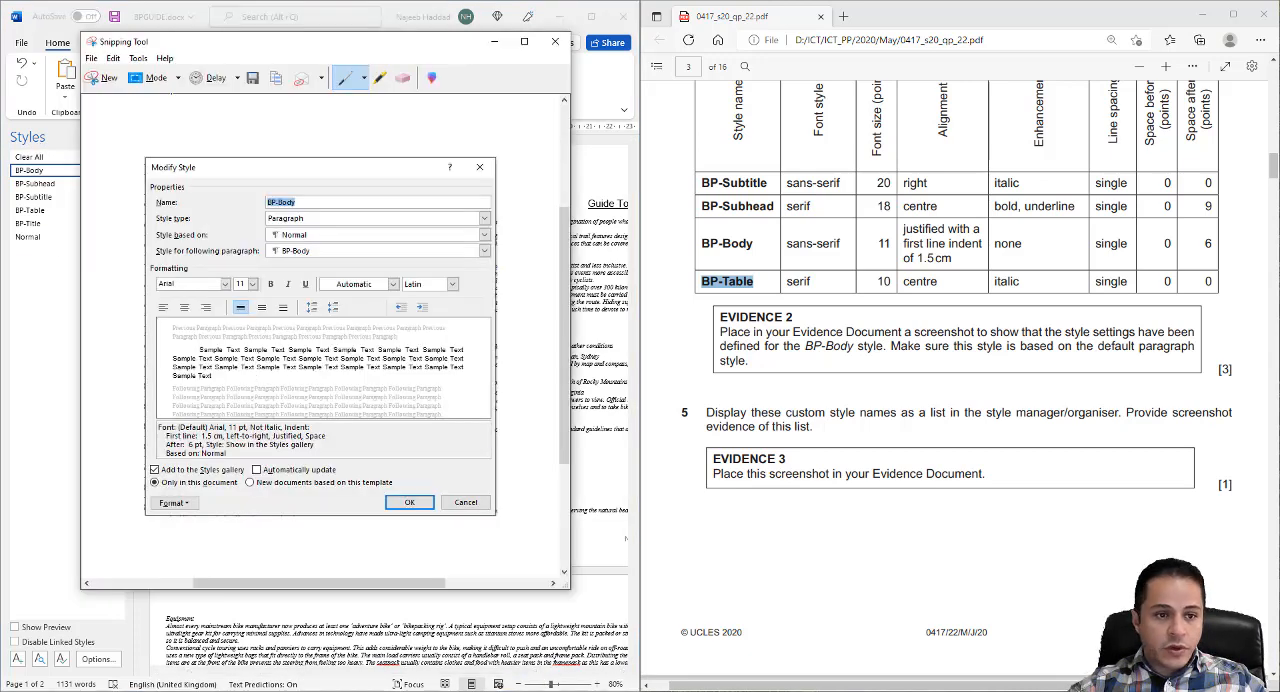
{"action": "left_click", "coordinate": [105, 80]}
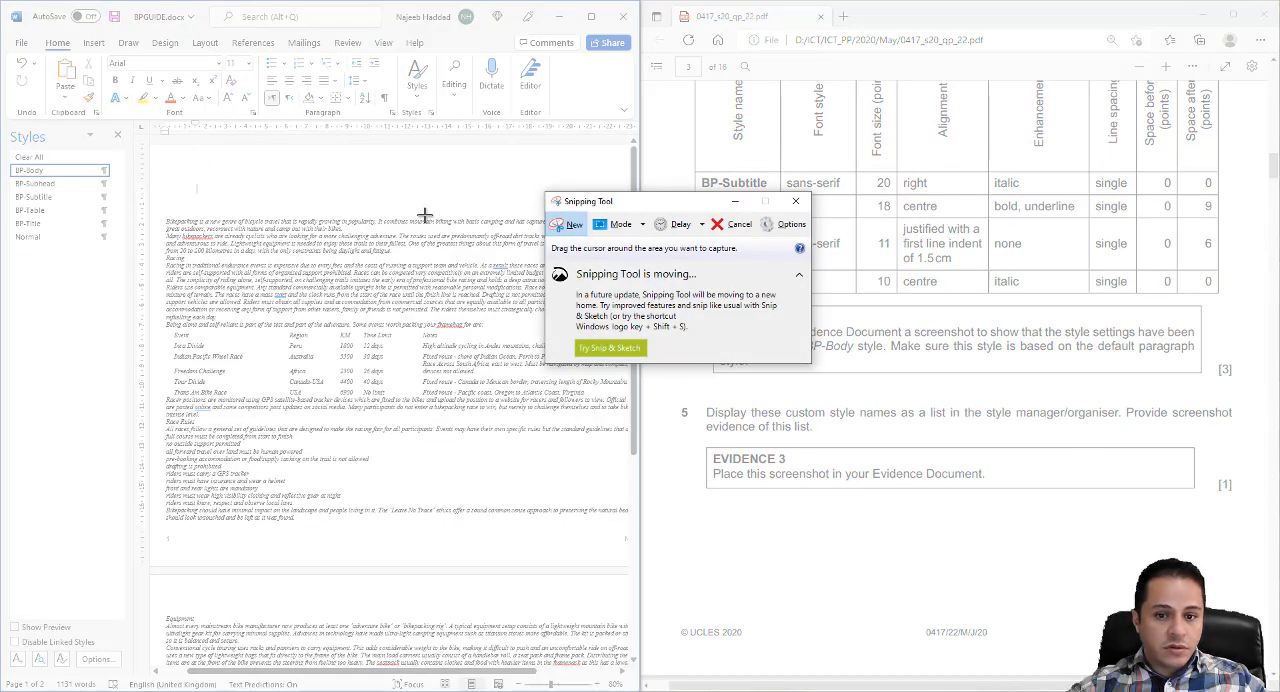
{"action": "left_click_drag", "start_coordinate": [7, 121], "coordinate": [135, 258]}
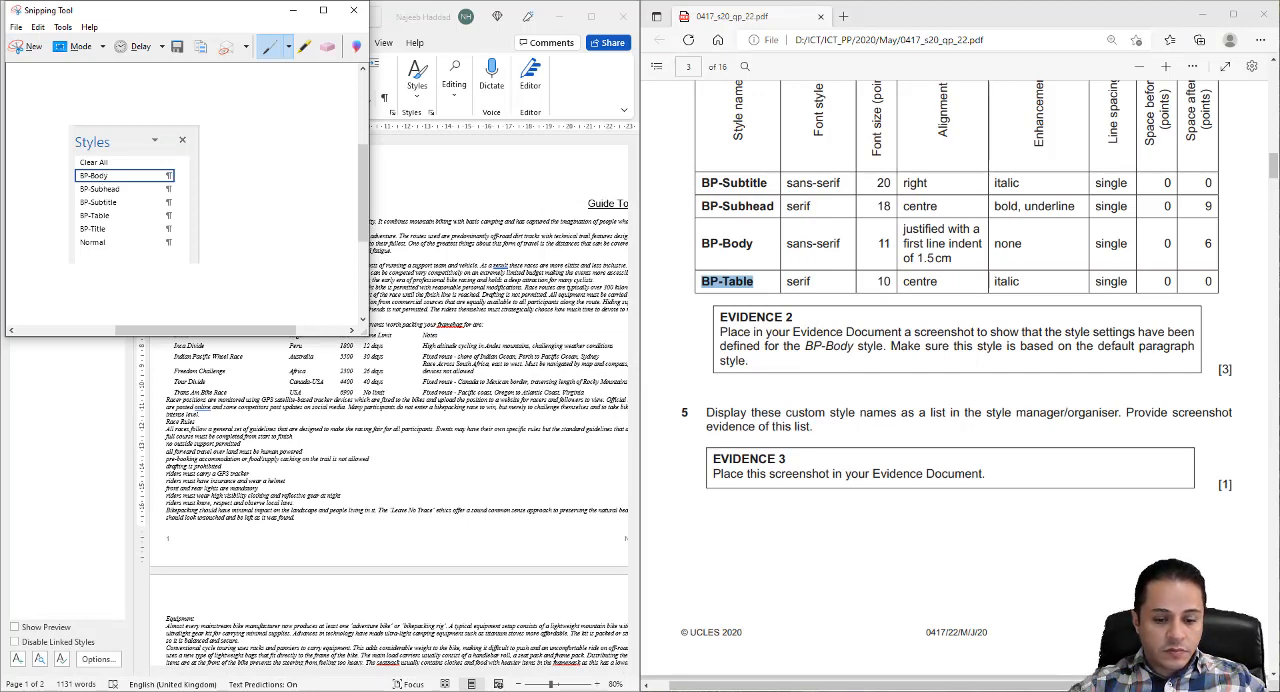
- Switch to J220EVIDENCE9999.docx and paste the styles list screenshot beneath the Step 5 - EVIDENCE 3 heading
{"action": "left_click", "coordinate": [507, 690]}
{"action": "left_click", "coordinate": [467, 640]}
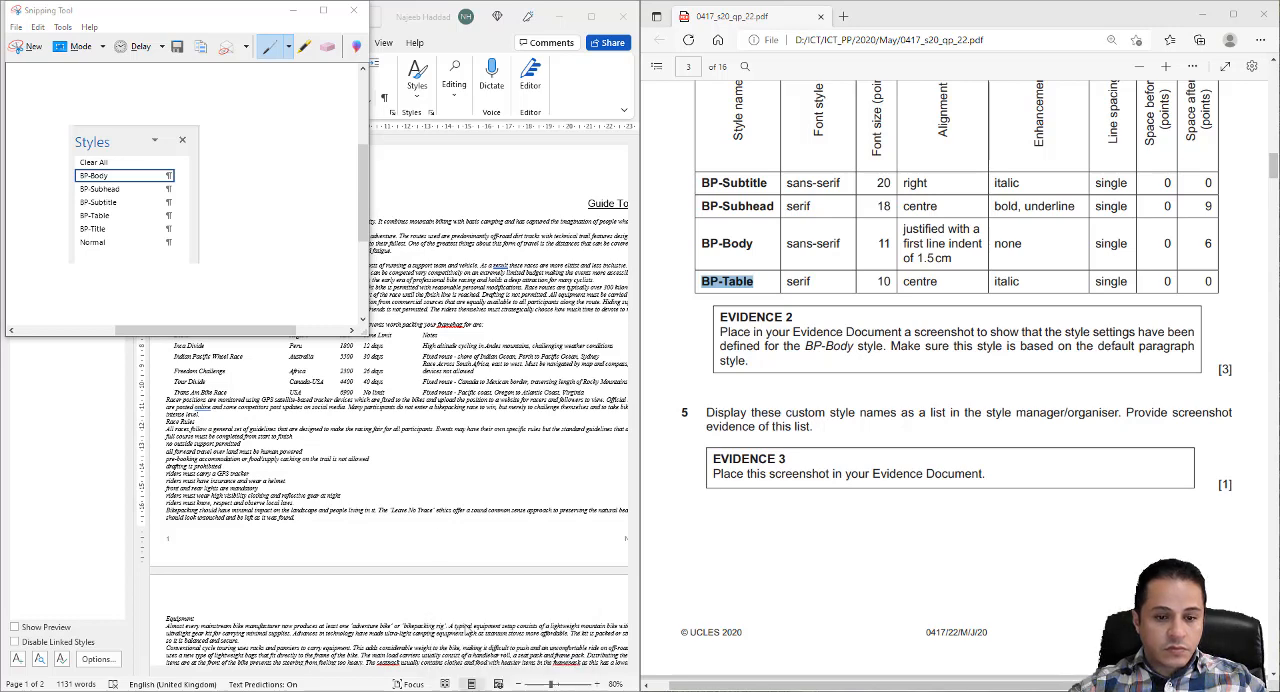
{"action": "scroll", "coordinate": [400, 470], "scroll_direction": "down", "scroll_amount": 4}
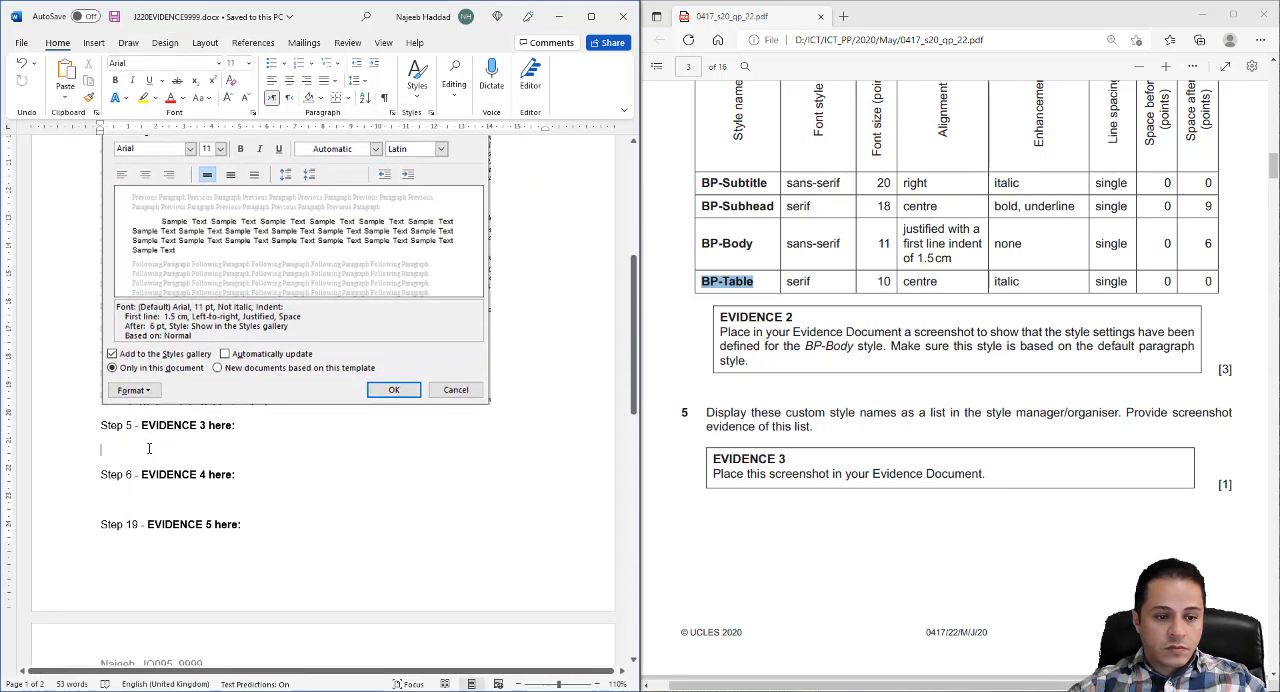
{"action": "right_click", "coordinate": [149, 448]}
{"action": "left_click", "coordinate": [209, 290]}
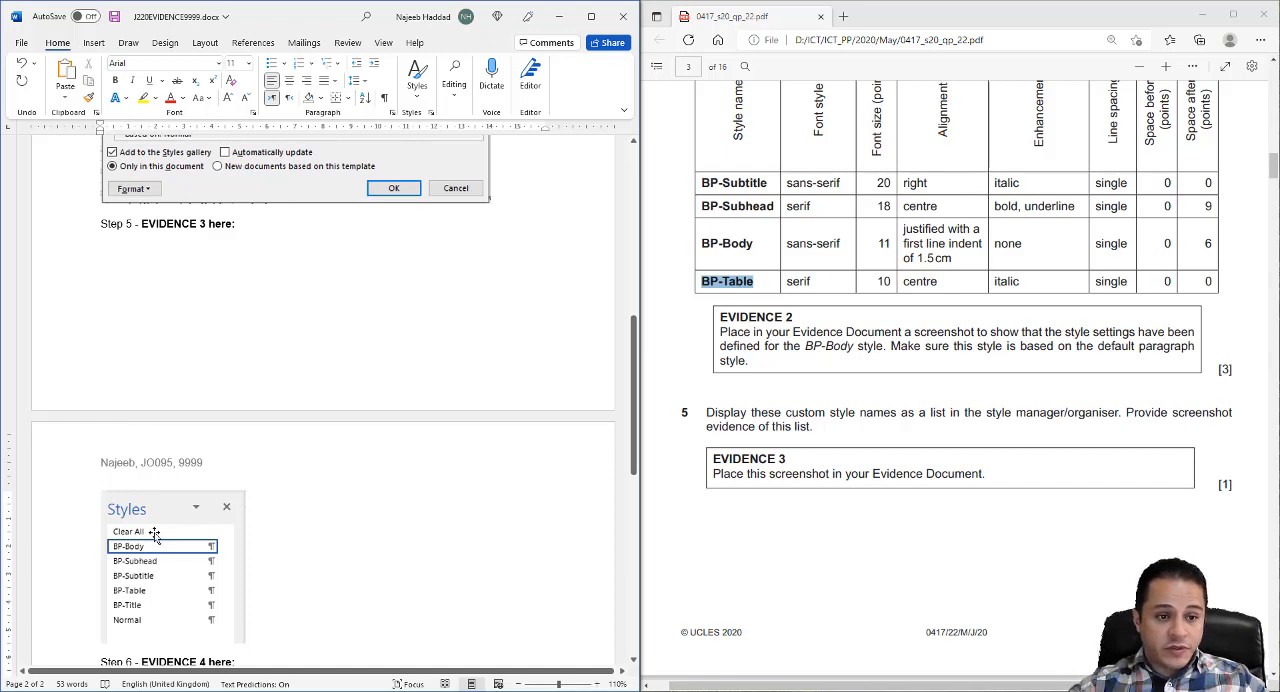
- Insert a page break before the Step 5 - EVIDENCE 3 heading, review the evidence pages, and save the document
{"action": "left_click", "coordinate": [101, 224]}
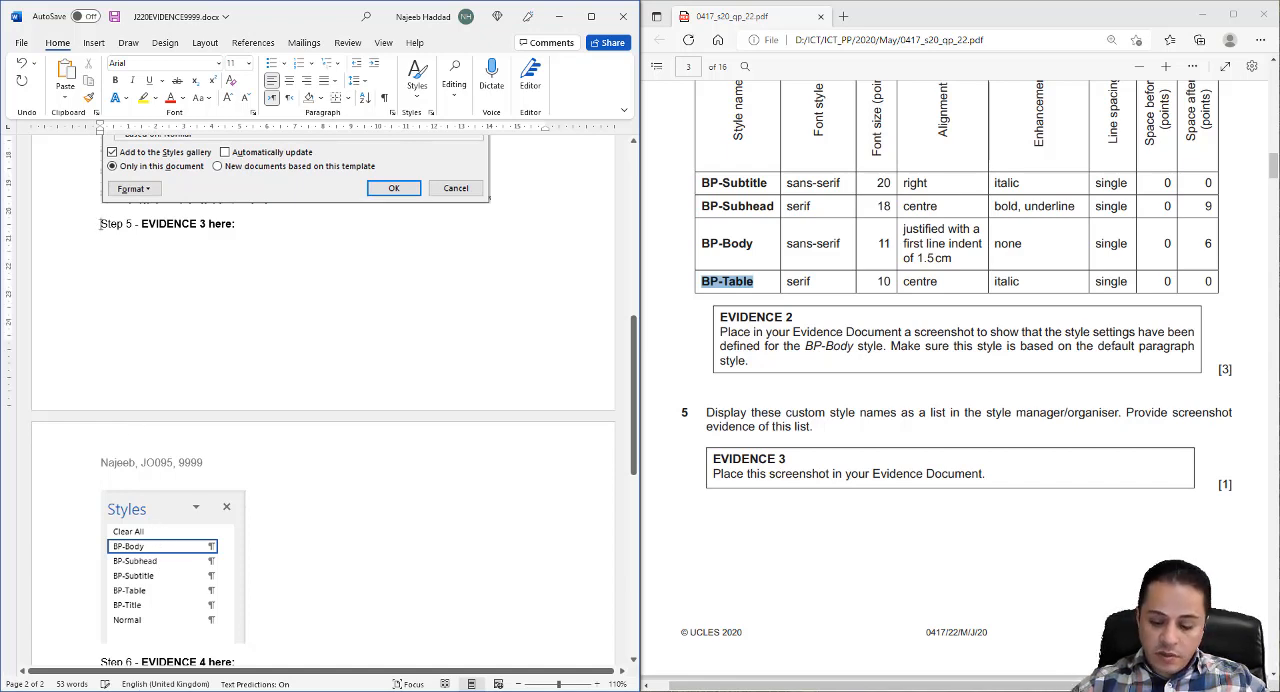
{"action": "key", "text": "ctrl+Return"}
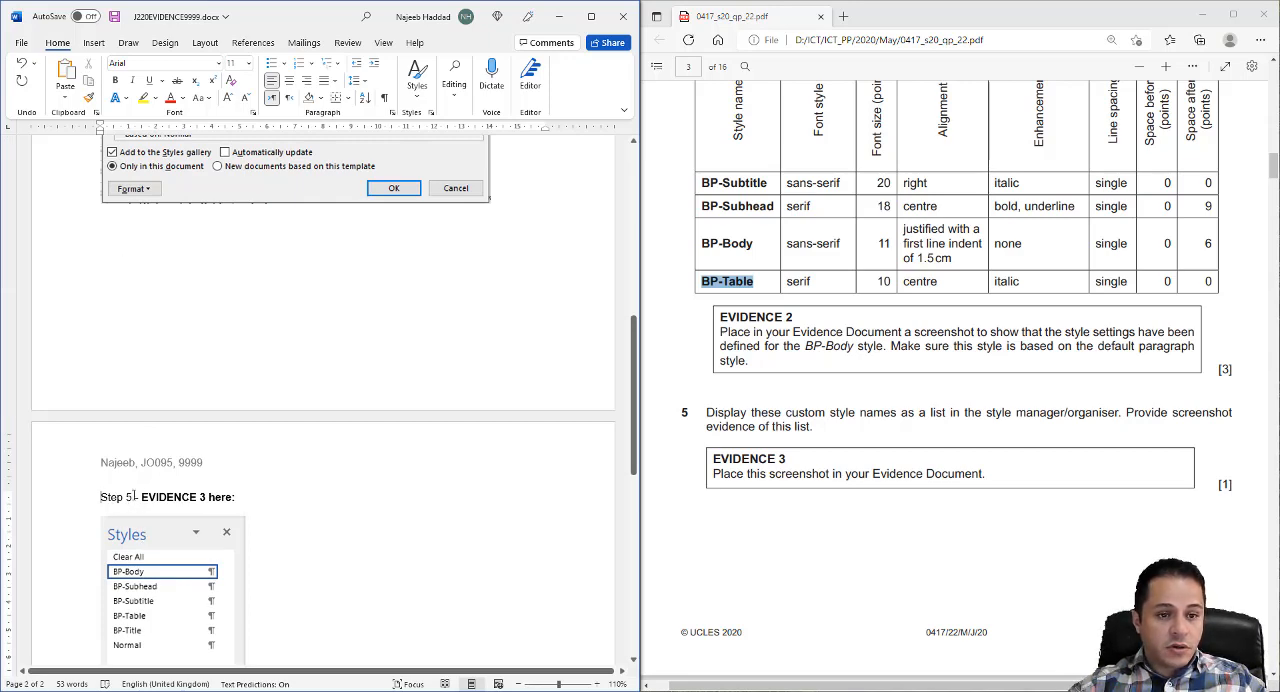
{"action": "scroll", "coordinate": [281, 312], "scroll_direction": "up", "scroll_amount": 10}
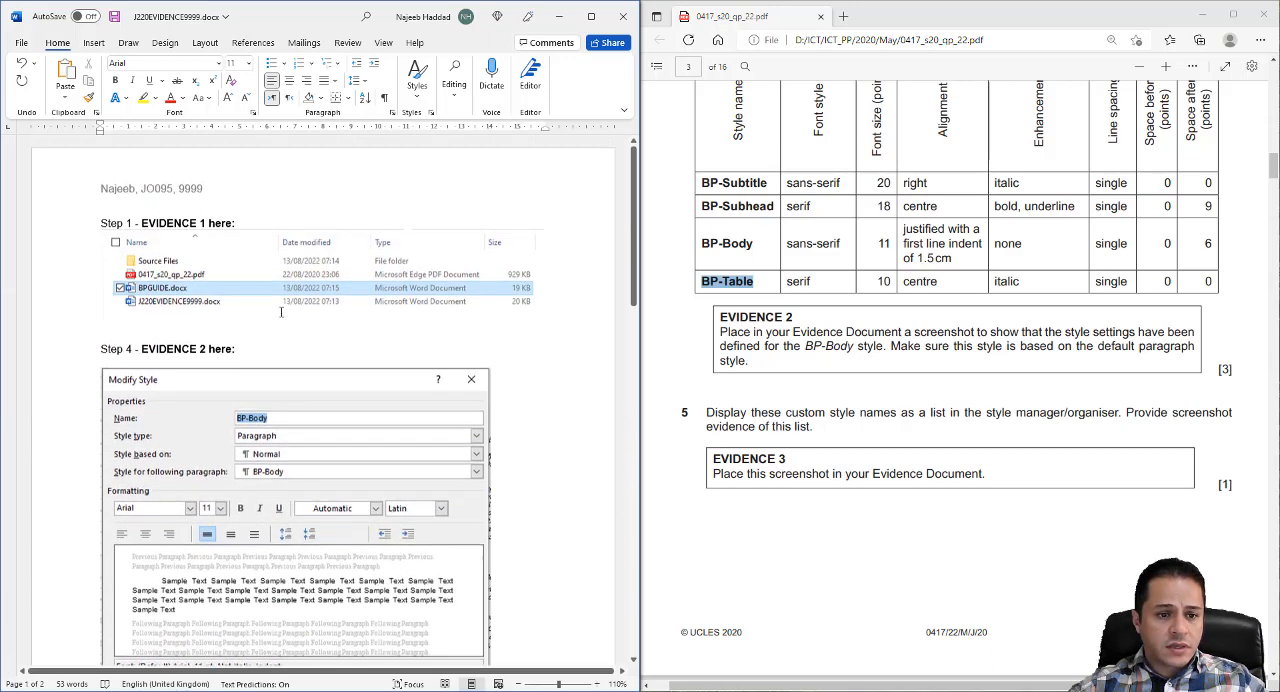
{"action": "scroll", "coordinate": [281, 312], "scroll_direction": "down", "scroll_amount": 3}
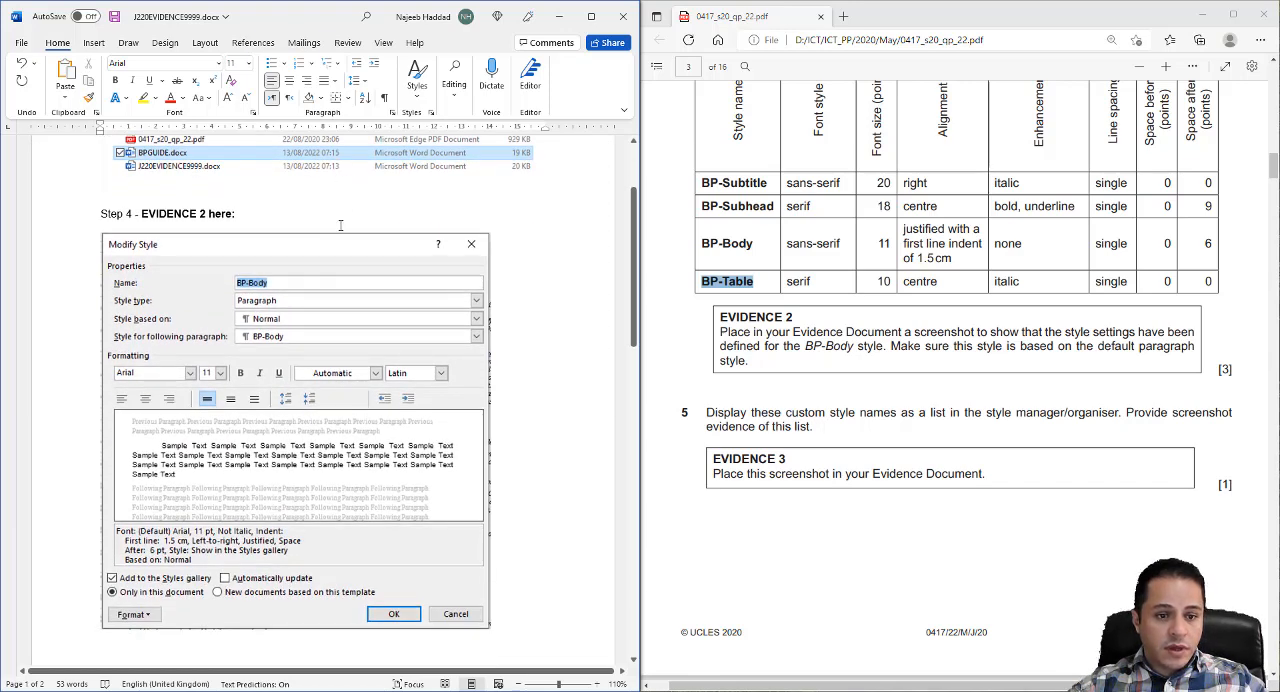
{"action": "scroll", "coordinate": [340, 225], "scroll_direction": "down", "scroll_amount": 10}
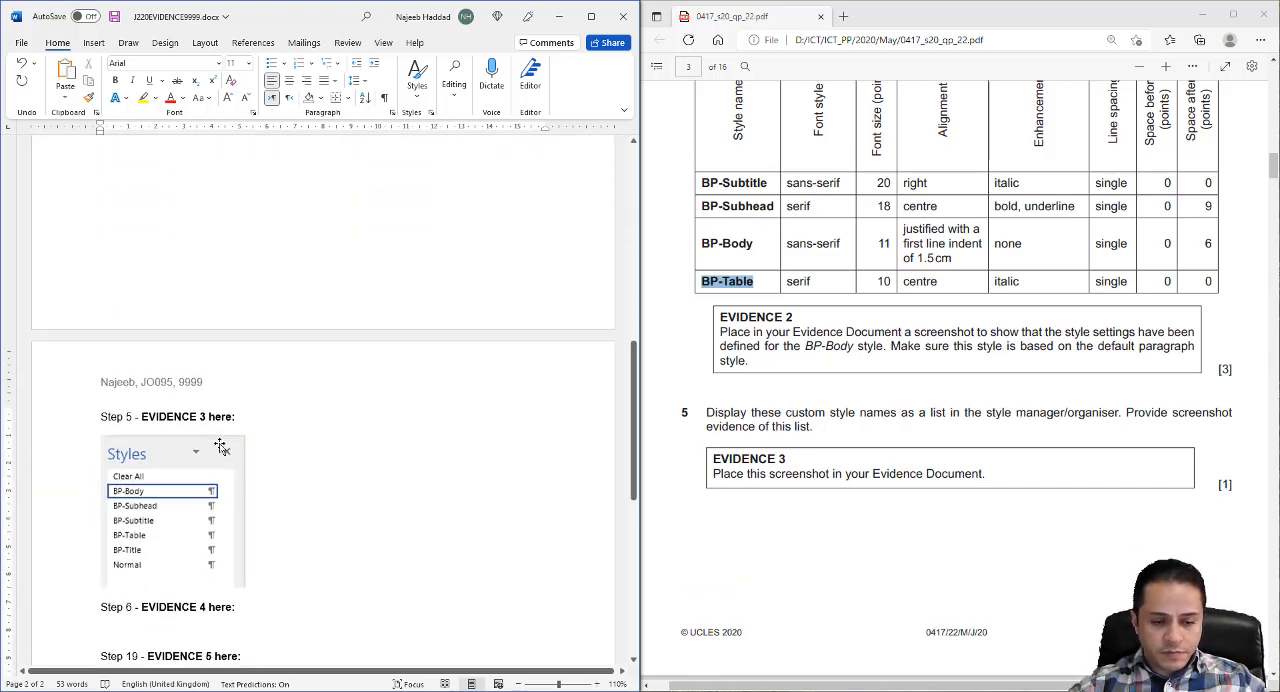
{"action": "scroll", "coordinate": [220, 446], "scroll_direction": "down", "scroll_amount": 2}
{"action": "left_click", "coordinate": [115, 20]}
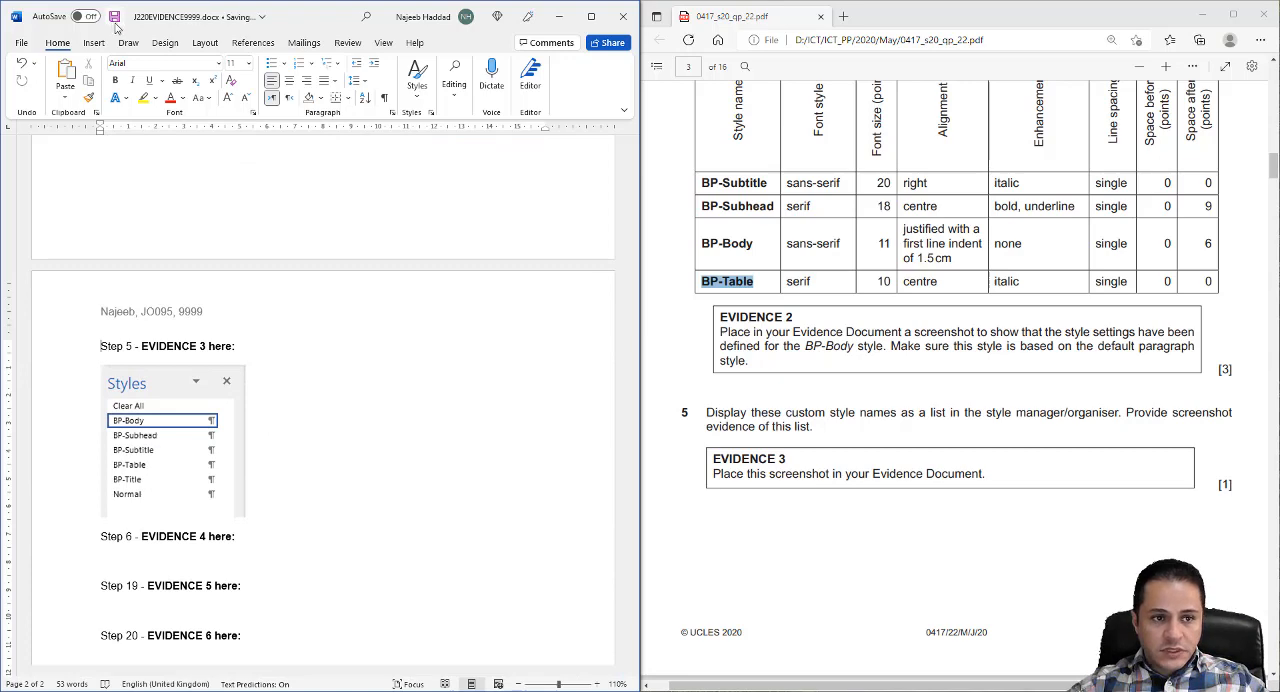
- Return to BPGUIDE.docx and modify the BP-Title style for question 6, setting its font to Times New Roman
{"action": "scroll", "coordinate": [710, 492], "scroll_direction": "down", "scroll_amount": 6}
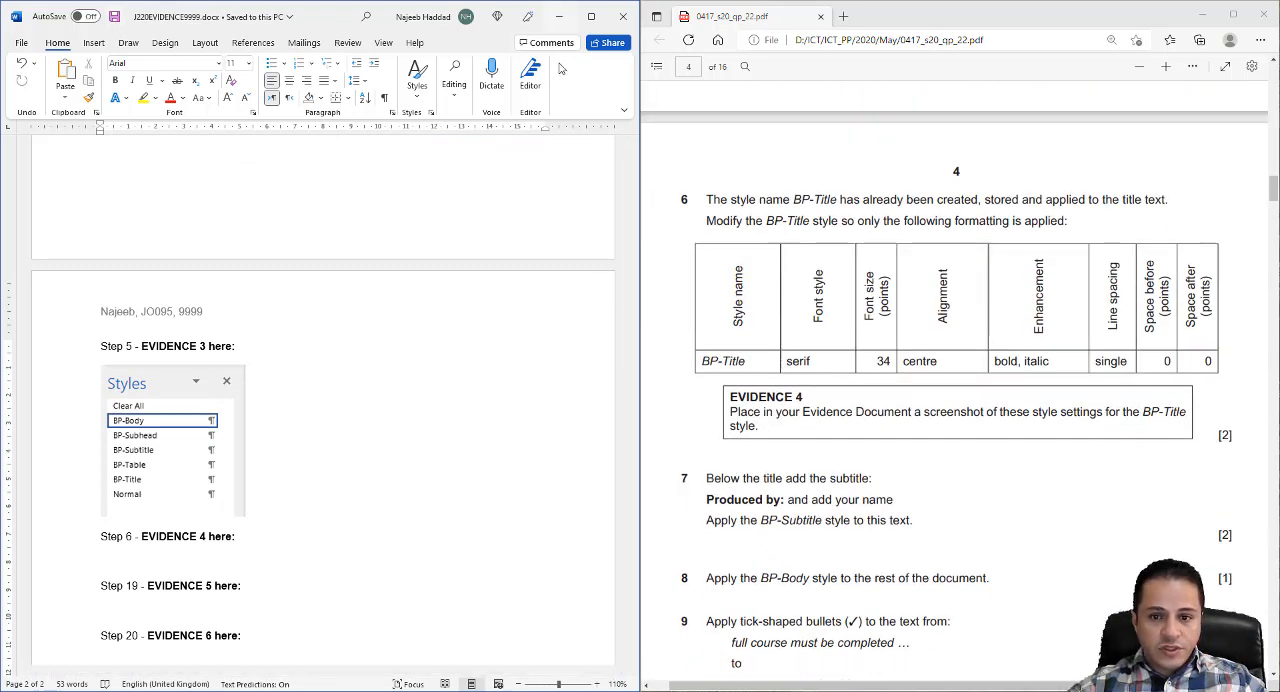
{"action": "left_click", "coordinate": [559, 16]}
{"action": "left_click", "coordinate": [353, 10]}
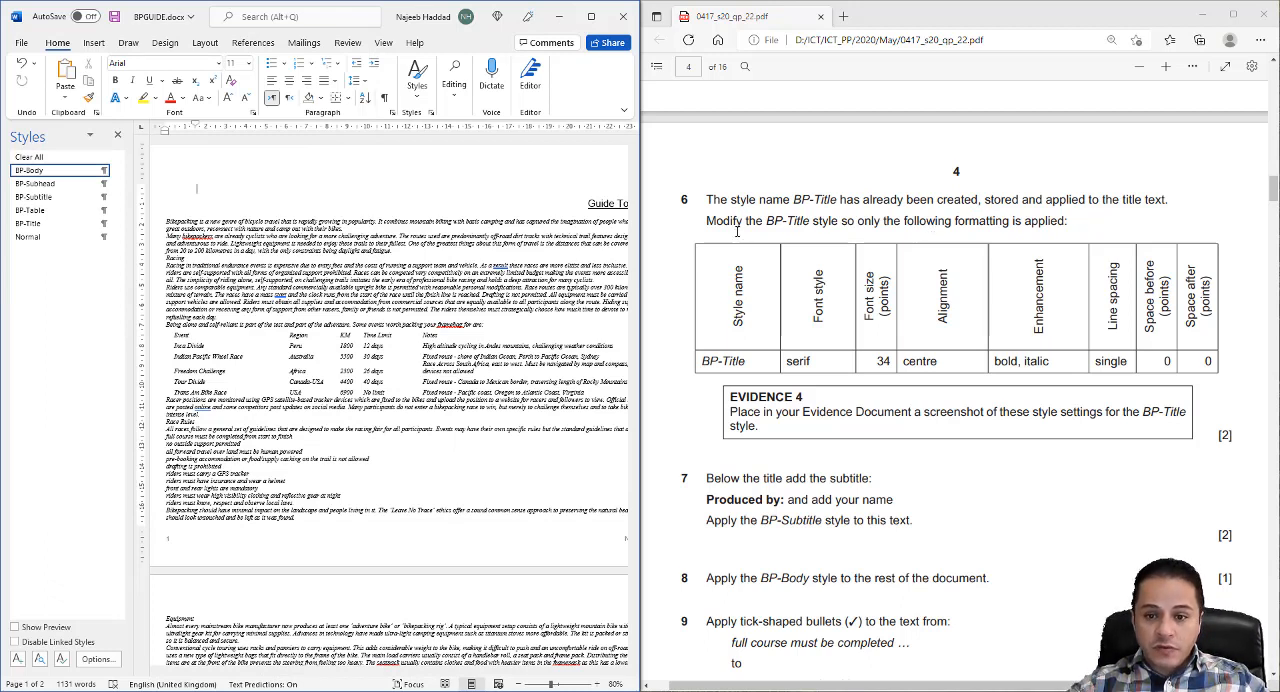
{"action": "left_click_drag", "start_coordinate": [477, 672], "coordinate": [579, 683]}
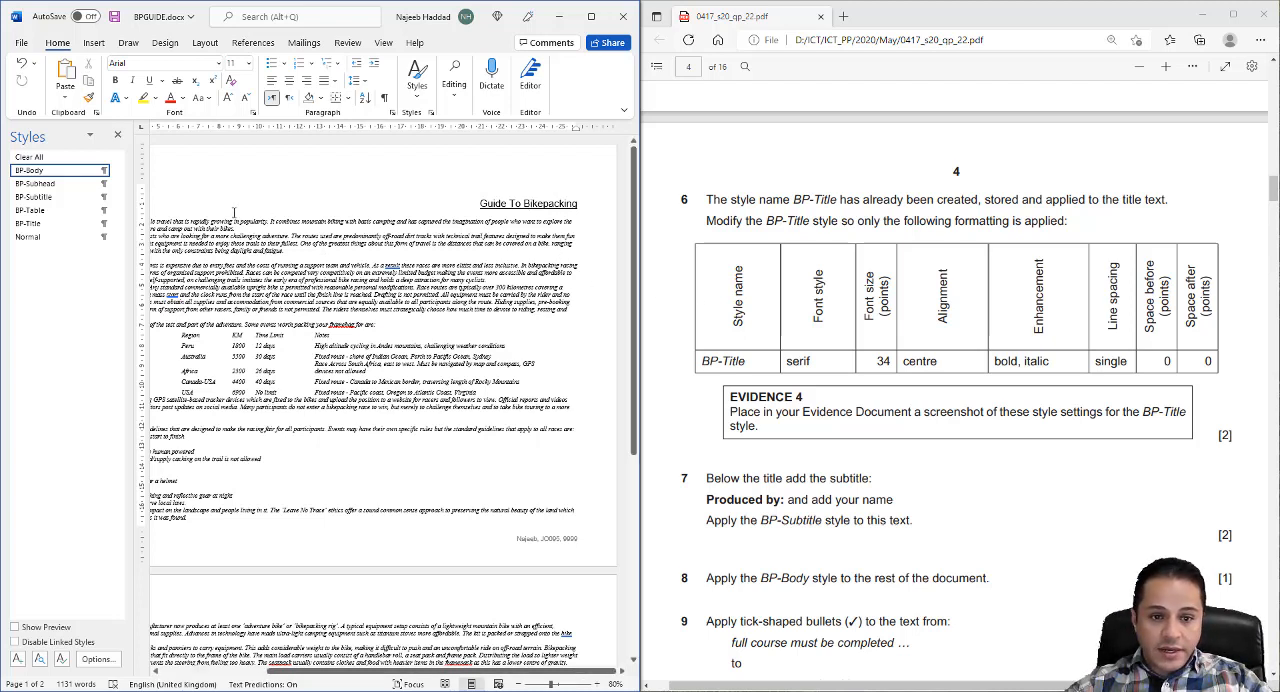
{"action": "left_click", "coordinate": [496, 203]}
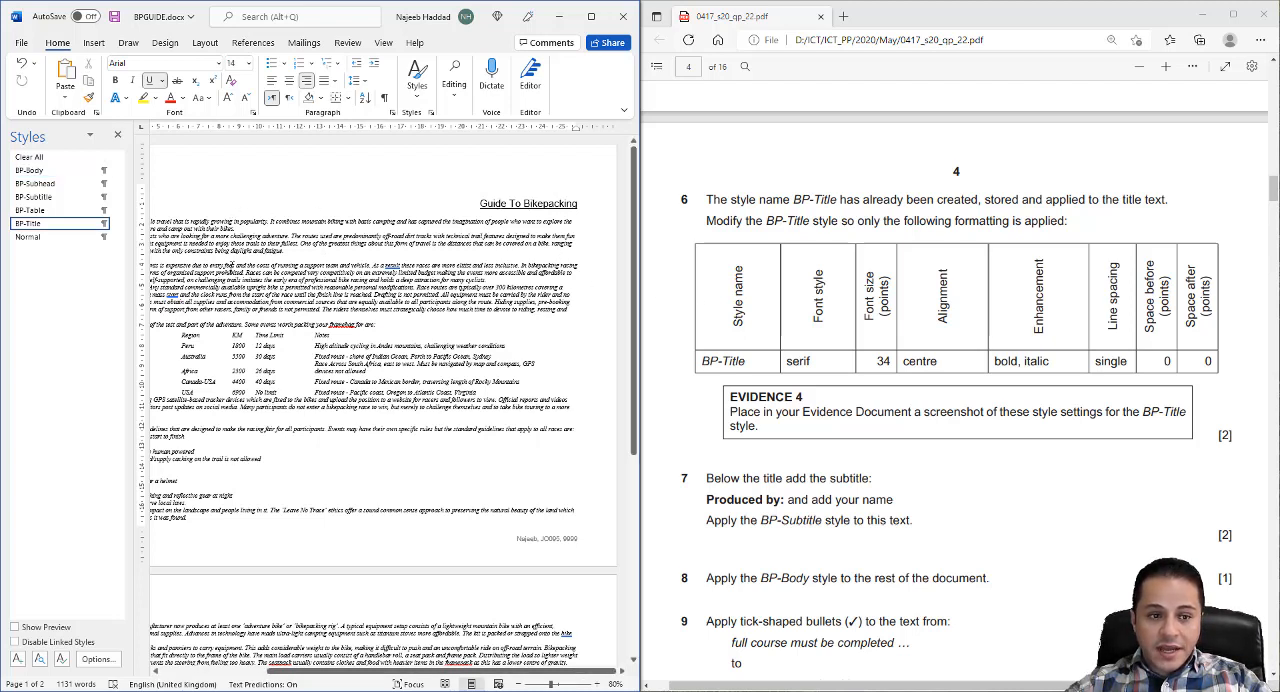
{"action": "right_click", "coordinate": [49, 229]}
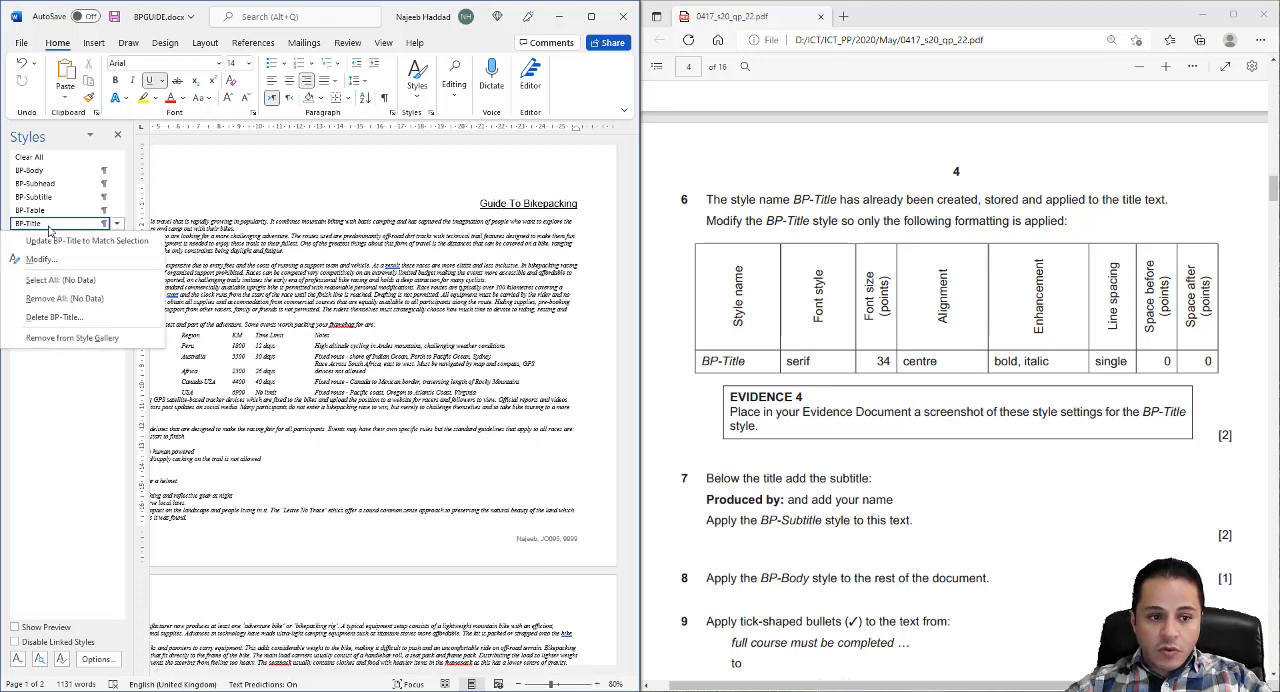
{"action": "left_click", "coordinate": [46, 258]}
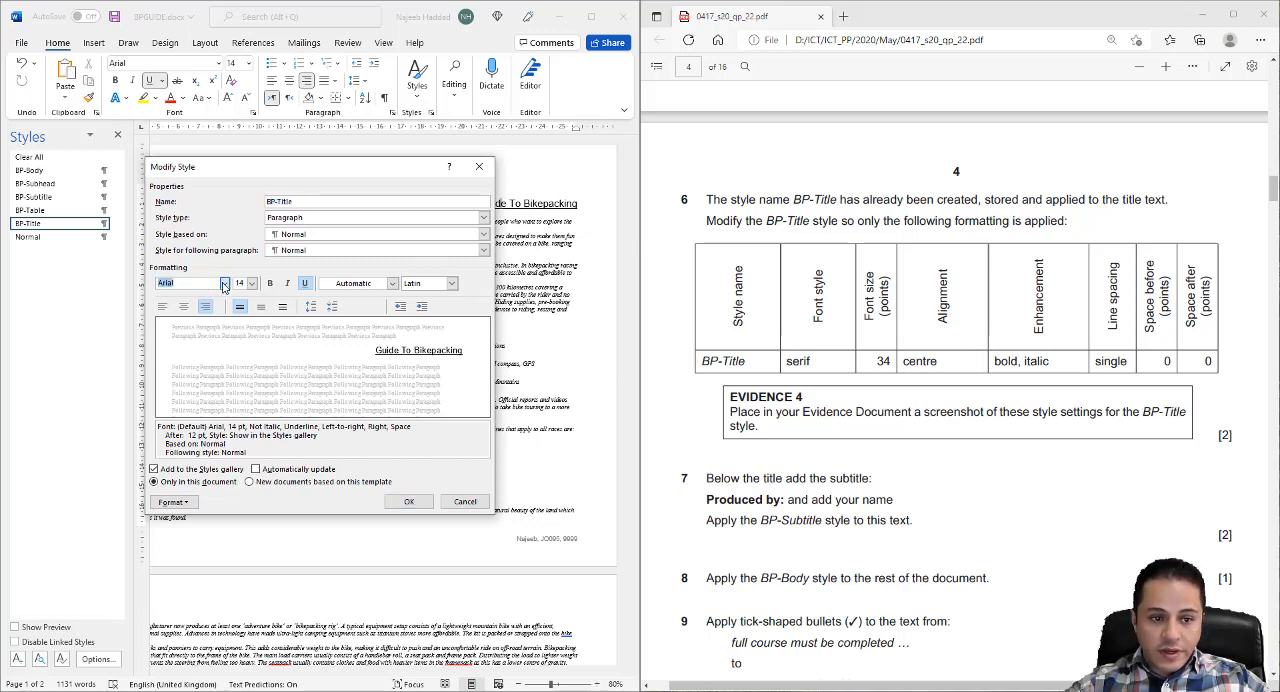
{"action": "left_click", "coordinate": [224, 284]}
{"action": "left_click", "coordinate": [224, 284]}
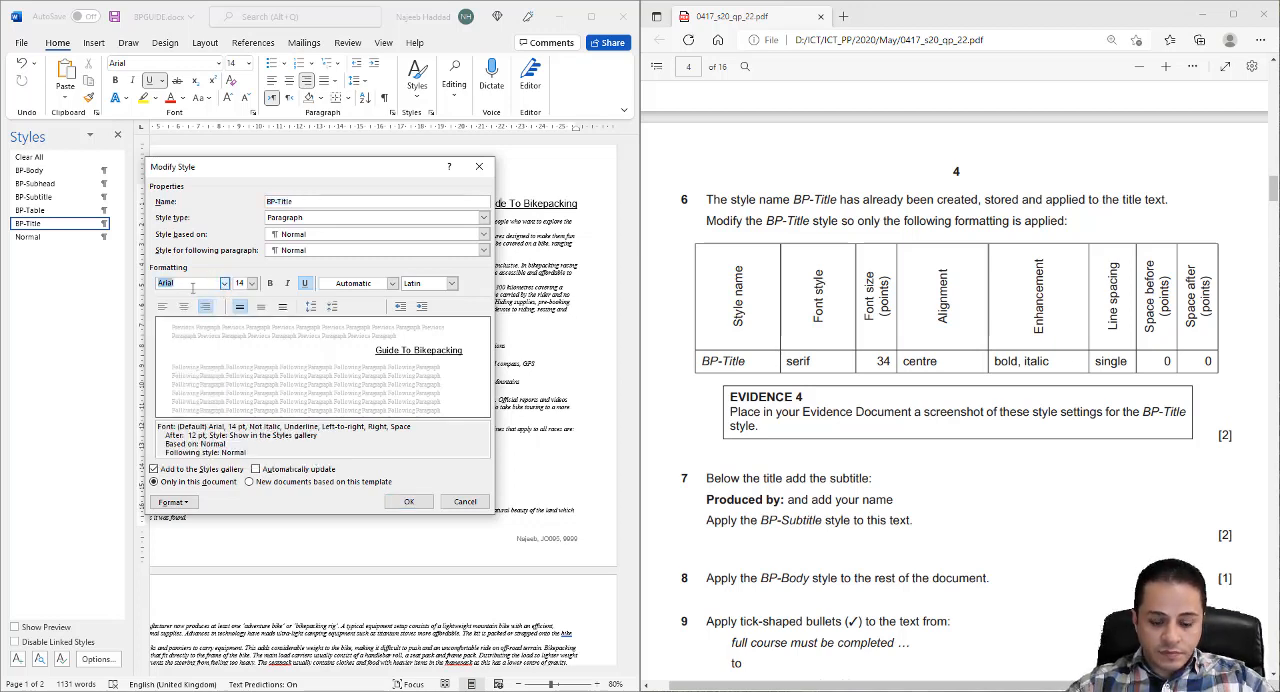
{"action": "type", "text": "Times New Roman"}
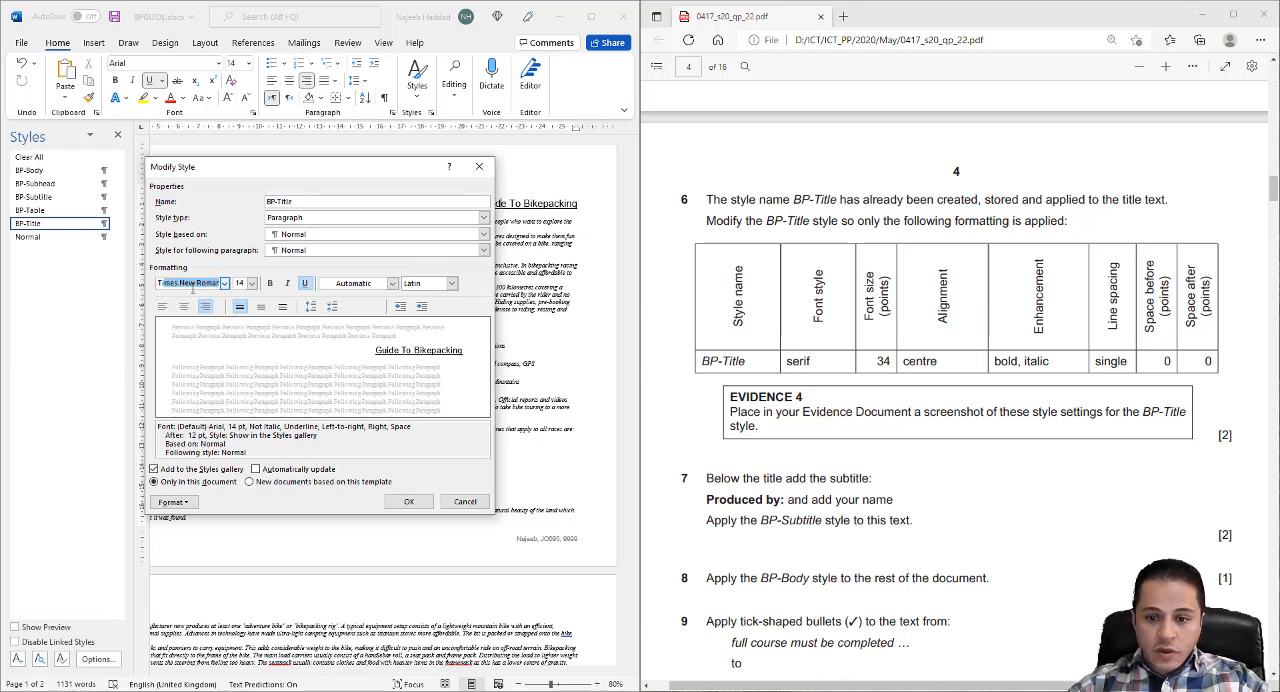
- Set the BP-Title style to 34 pt, centred, bold and italic, and turn off its underline
{"action": "left_click", "coordinate": [252, 284]}
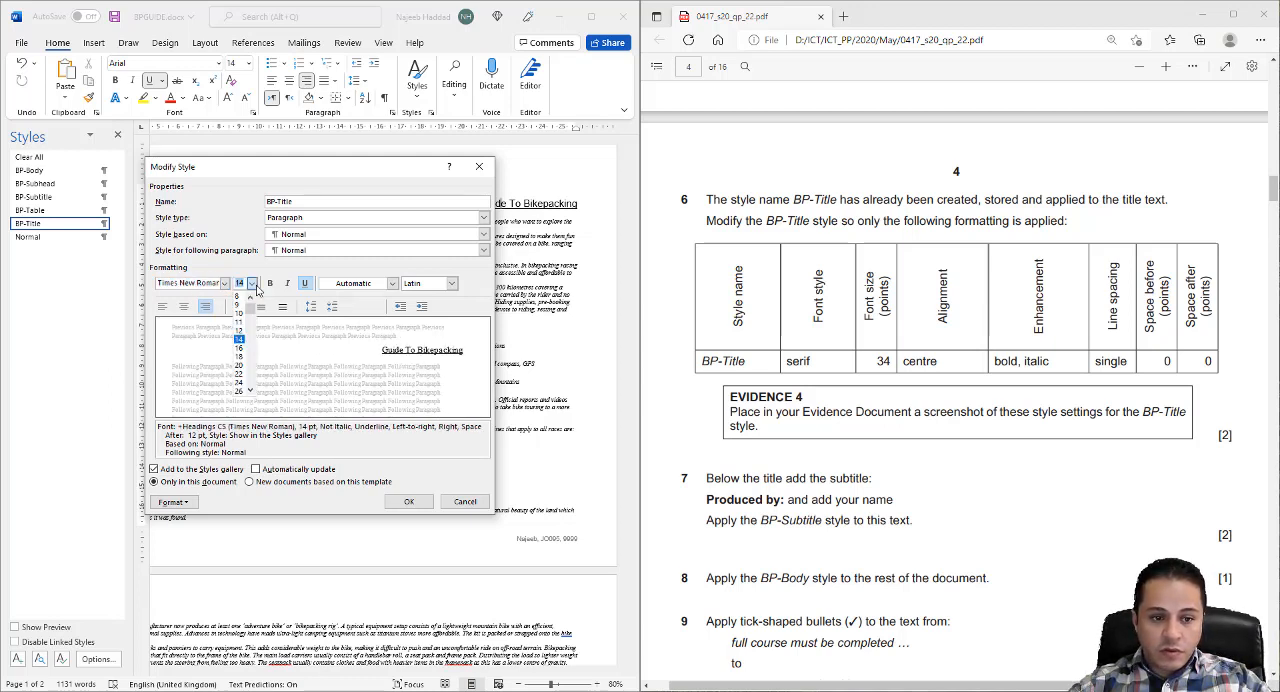
{"action": "scroll", "coordinate": [245, 340], "scroll_direction": "down", "scroll_amount": 1}
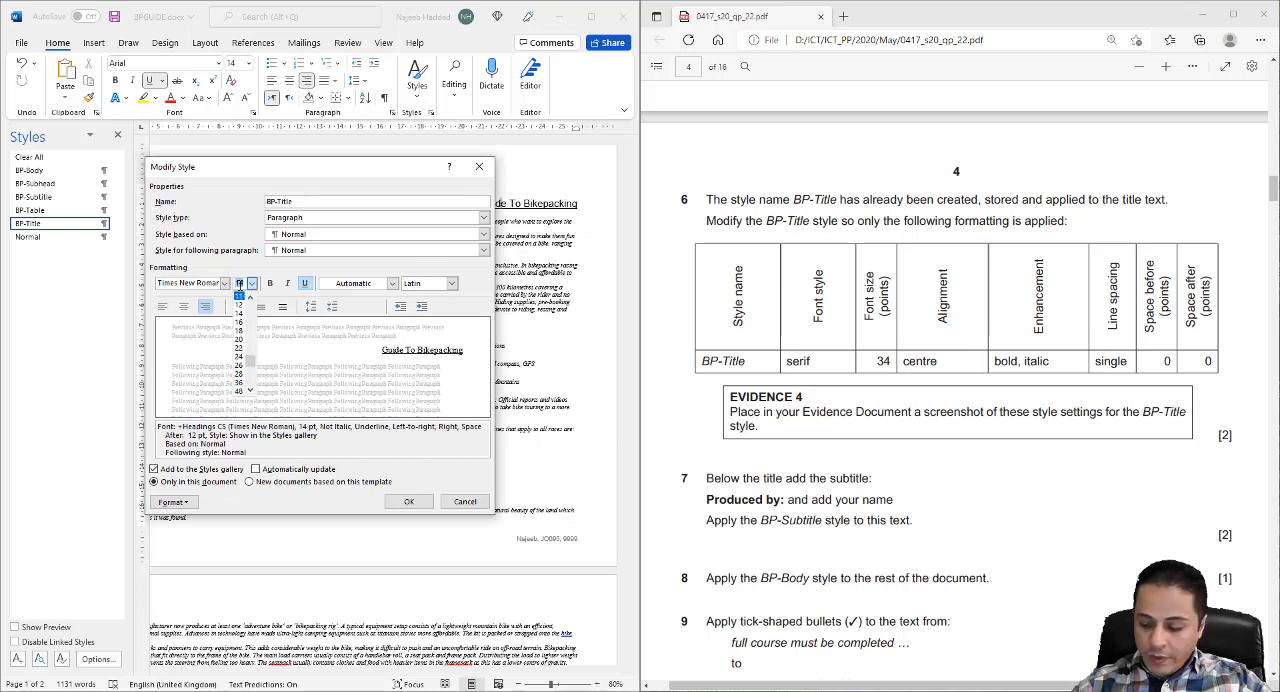
{"action": "scroll", "coordinate": [239, 285], "scroll_direction": "down", "scroll_amount": 1}
{"action": "scroll", "coordinate": [239, 285], "scroll_direction": "up", "scroll_amount": 2}
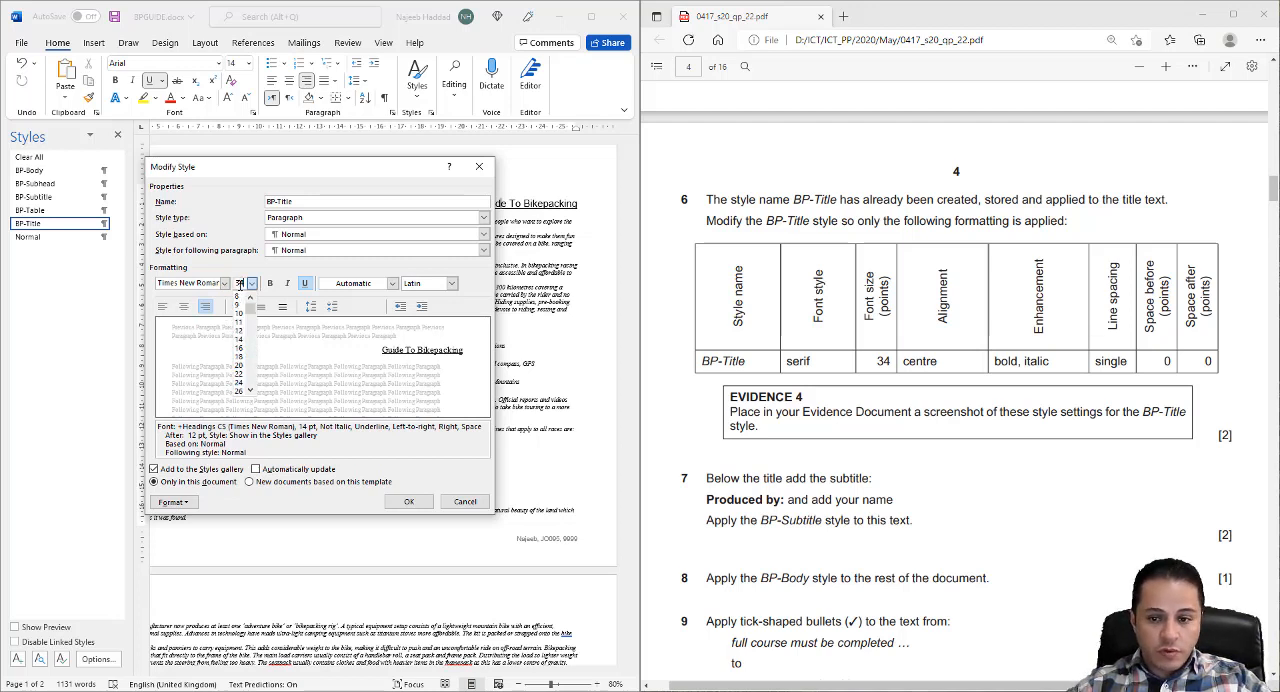
{"action": "left_click", "coordinate": [186, 310]}
{"action": "left_click", "coordinate": [238, 285]}
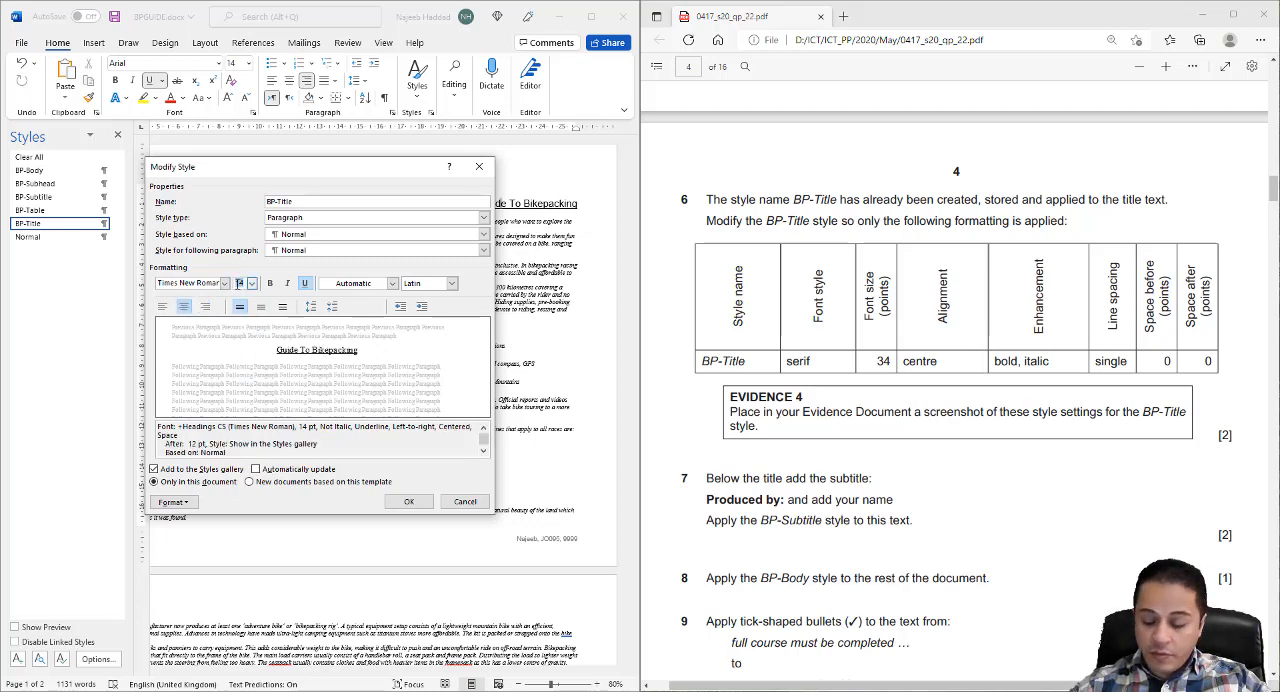
{"action": "type", "text": "34"}
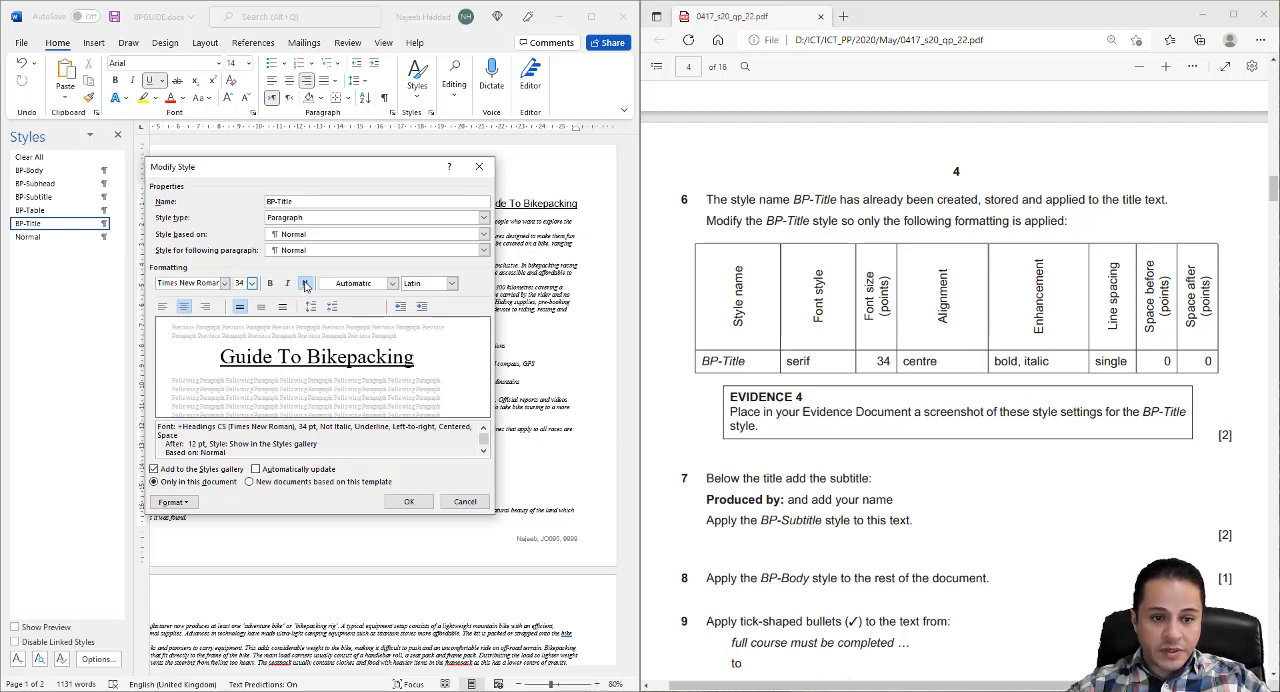
{"action": "left_click", "coordinate": [269, 283]}
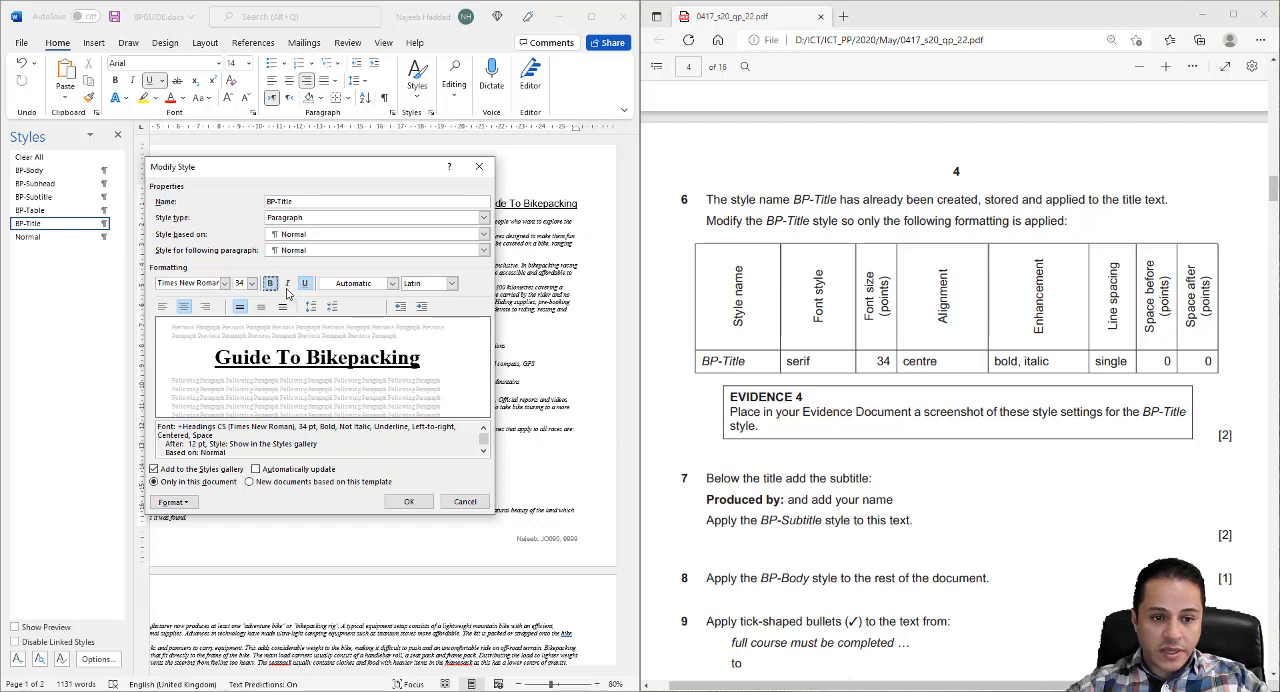
{"action": "left_click", "coordinate": [287, 283]}
{"action": "left_click", "coordinate": [305, 283]}
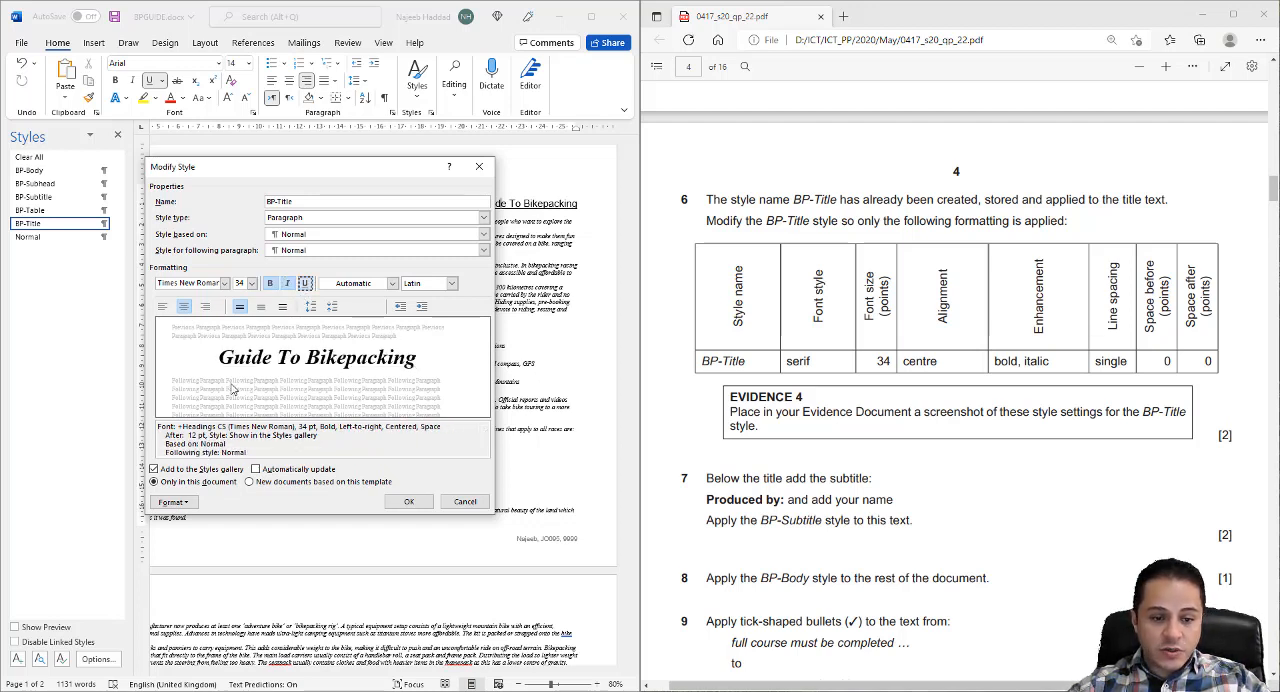
- Set the BP-Title style's paragraph spacing after to 0 pt and save the style changes
{"action": "left_click", "coordinate": [186, 503]}
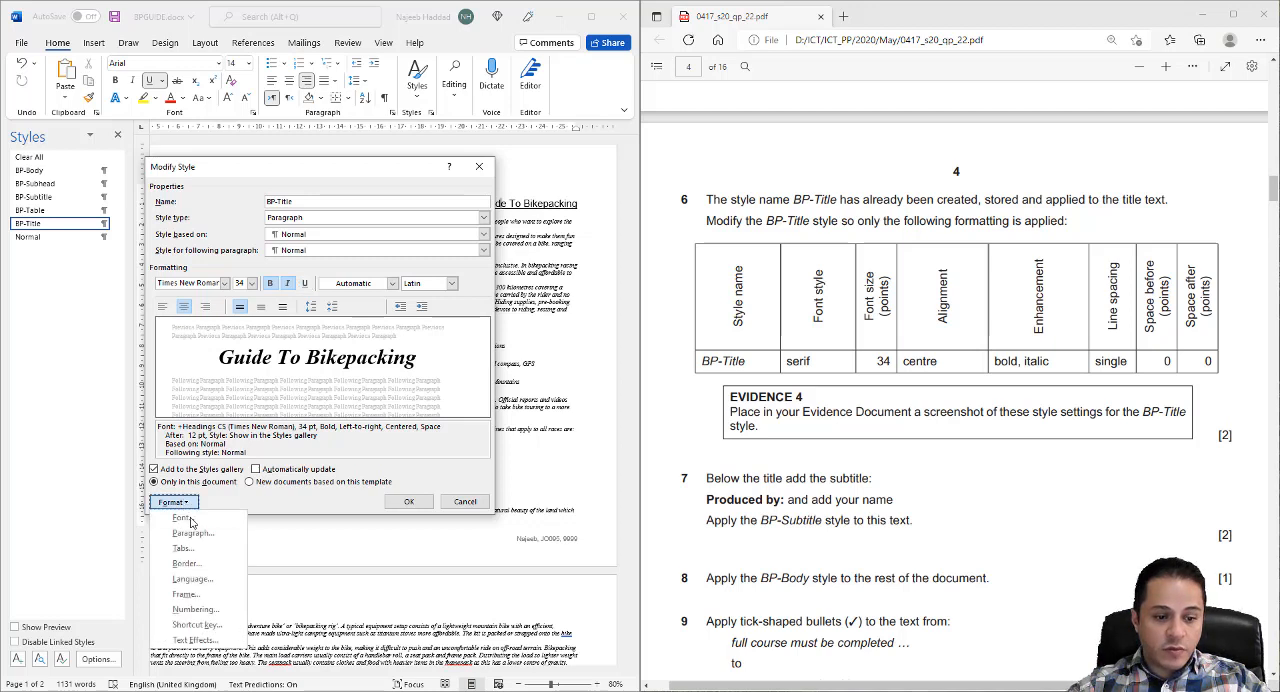
{"action": "left_click", "coordinate": [193, 533]}
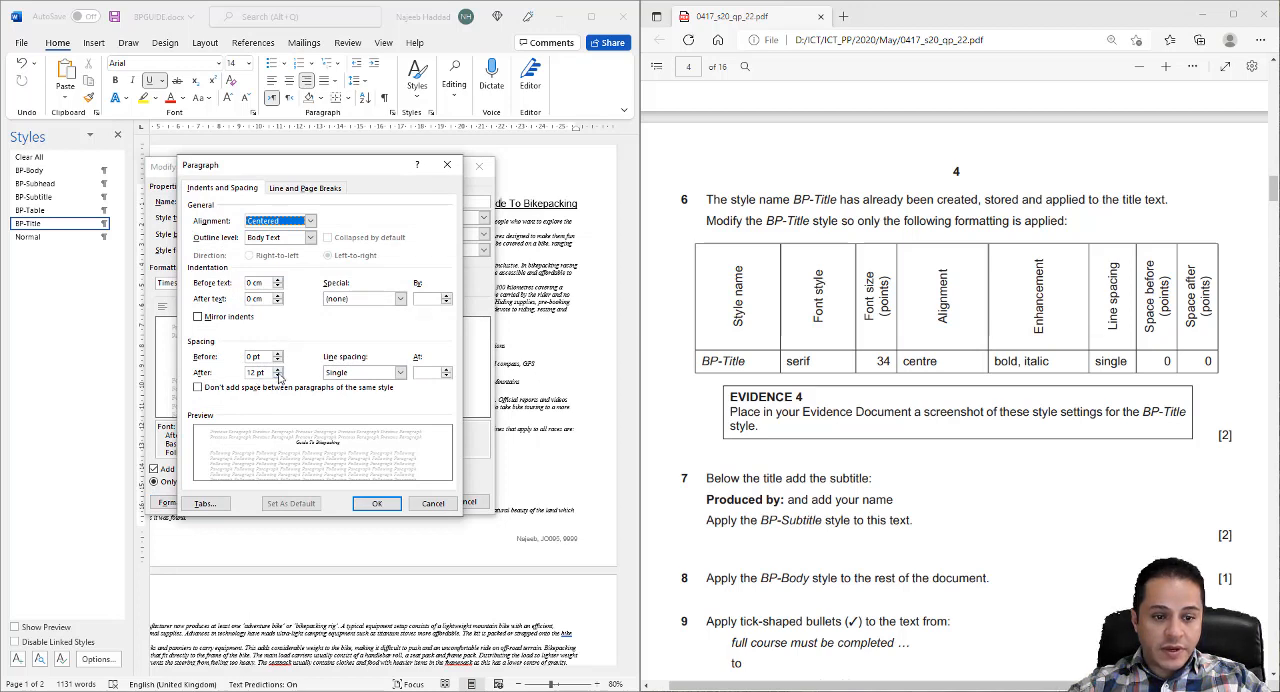
{"action": "left_click", "coordinate": [279, 377]}
{"action": "left_click", "coordinate": [279, 377]}
{"action": "left_click", "coordinate": [361, 504]}
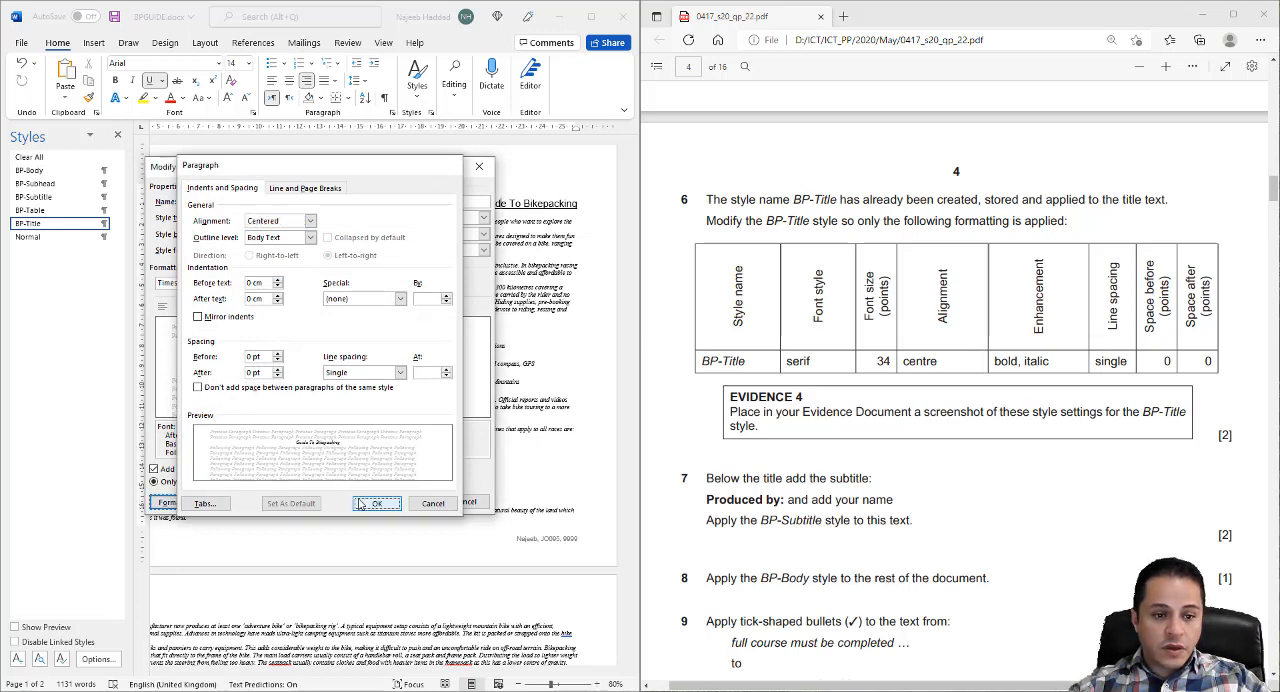
{"action": "left_click", "coordinate": [395, 505]}
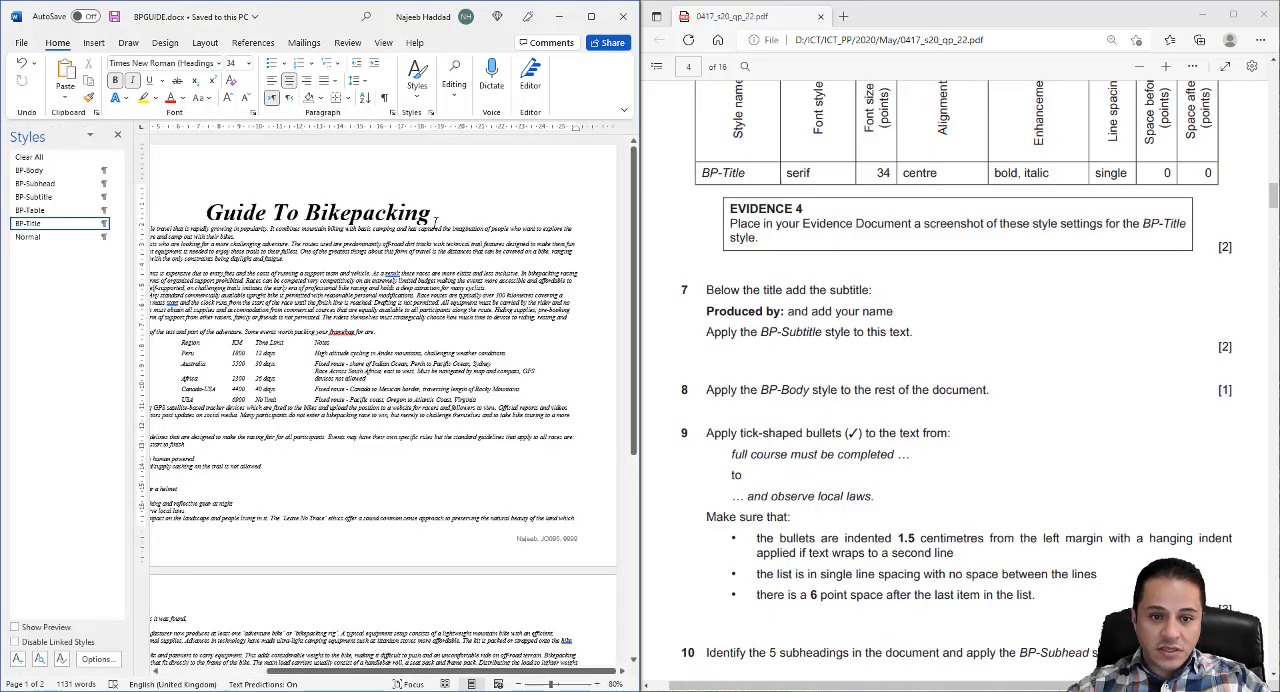
- Delete the empty paragraph above the Guide To Bikepacking title
{"action": "left_click", "coordinate": [445, 189]}
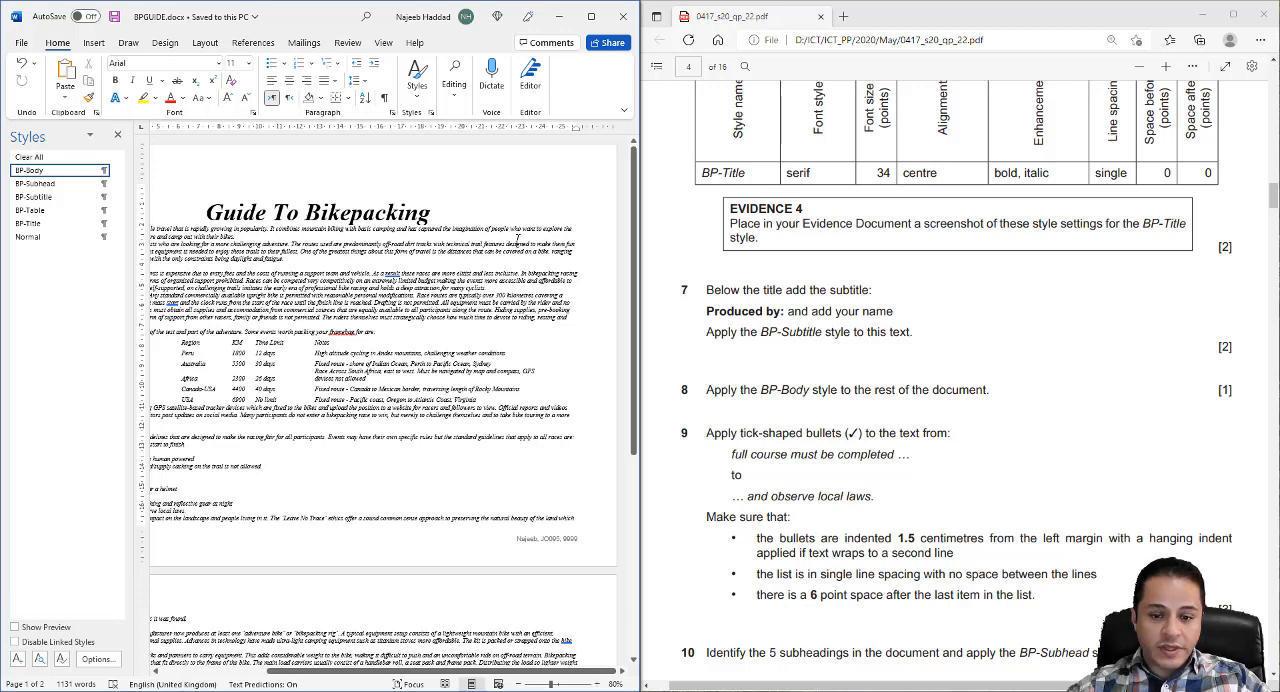
{"action": "left_click_drag", "start_coordinate": [511, 672], "coordinate": [411, 672]}
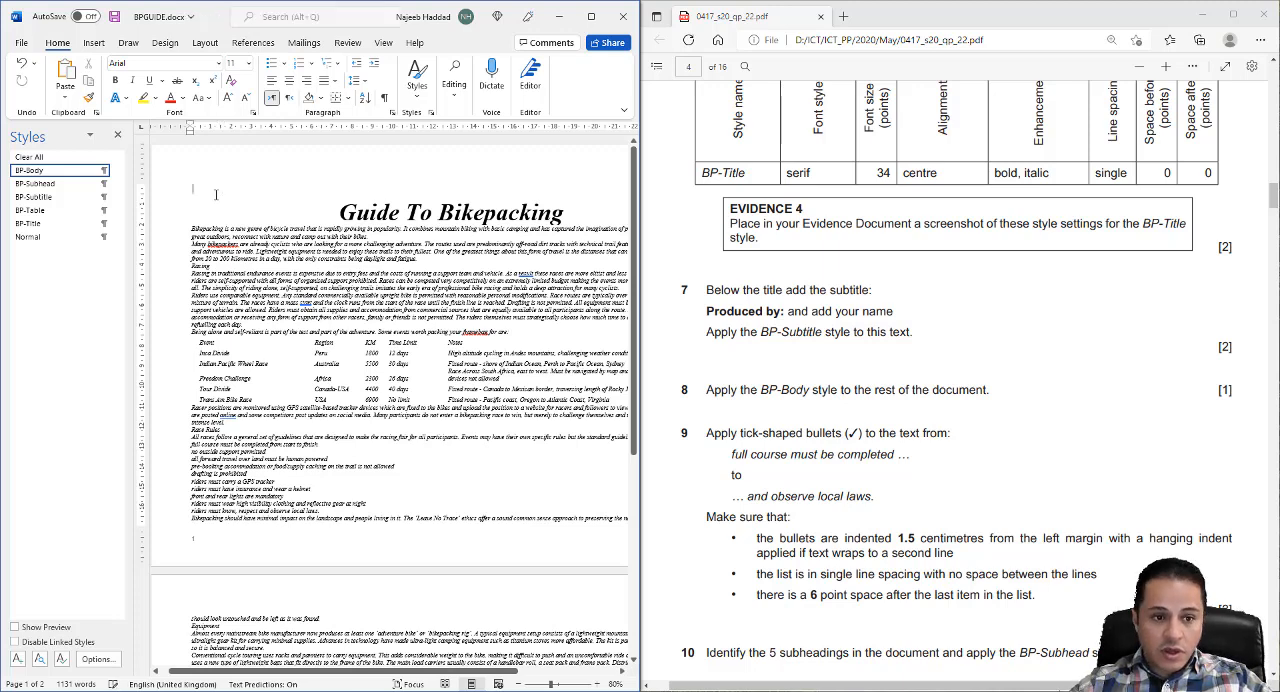
{"action": "key", "text": "Delete"}
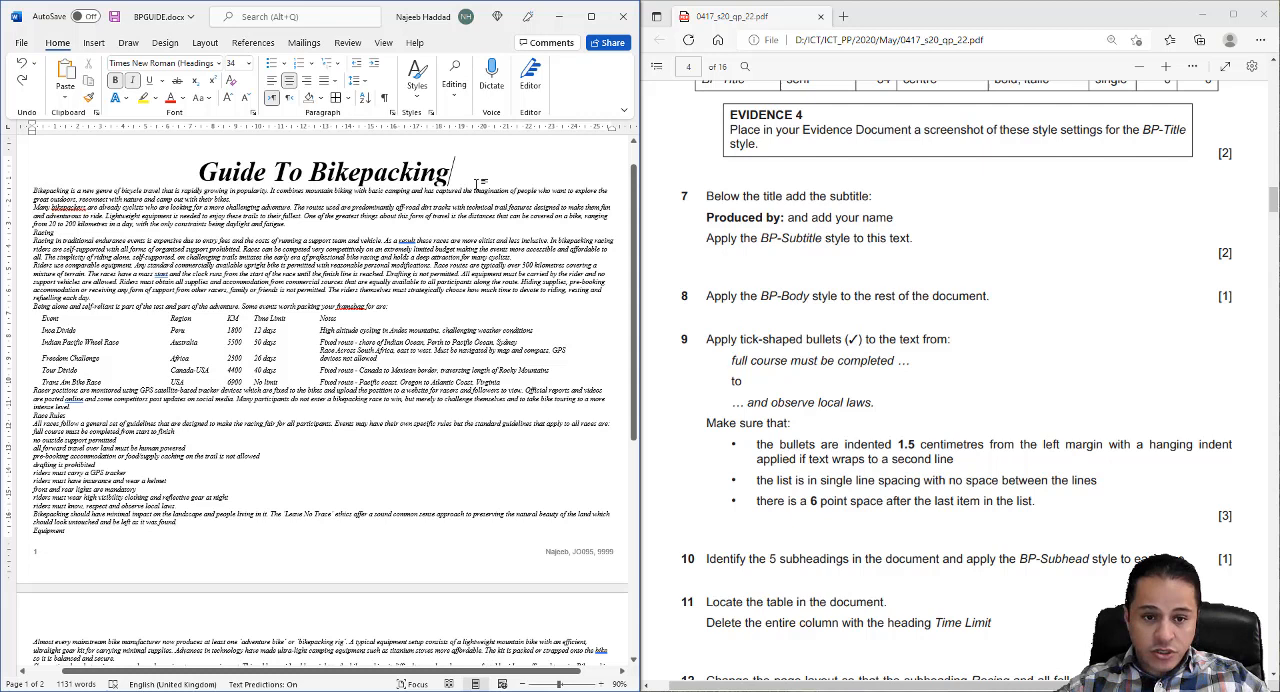
- Add a subtitle line below the Guide To Bikepacking title reading "Produced by:" followed by the candidate's name
{"action": "key", "text": "Return"}
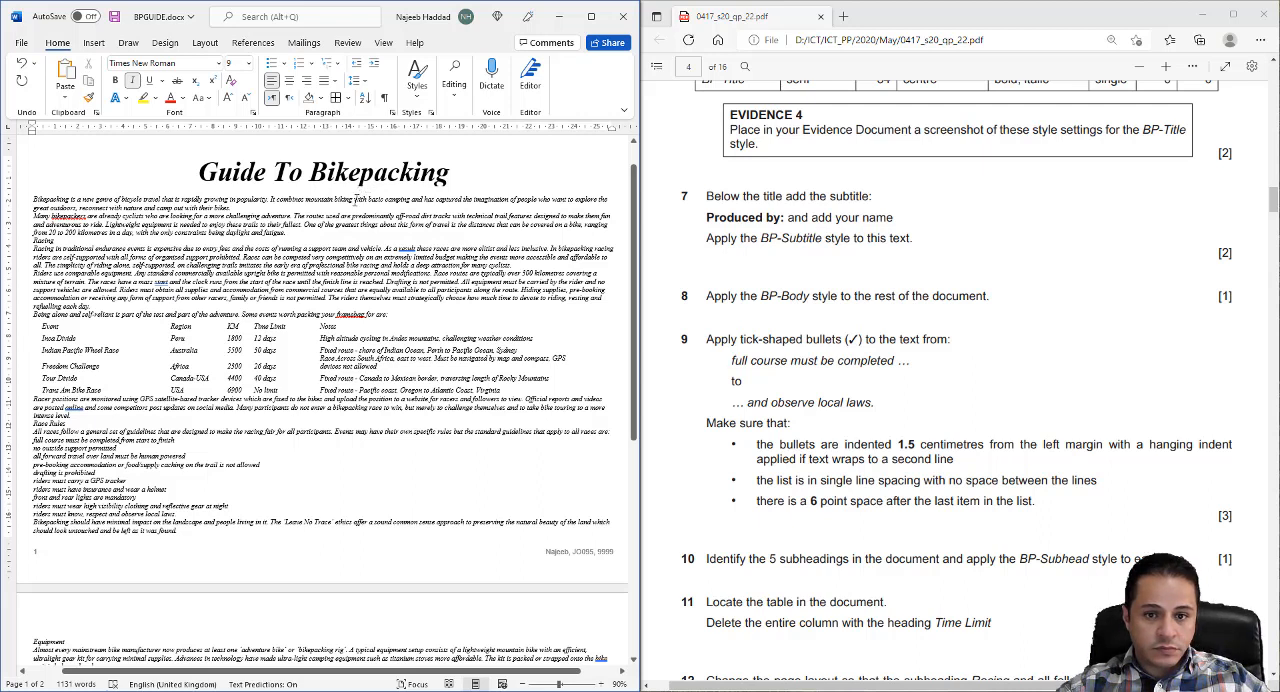
{"action": "key", "text": "BackSpace"}
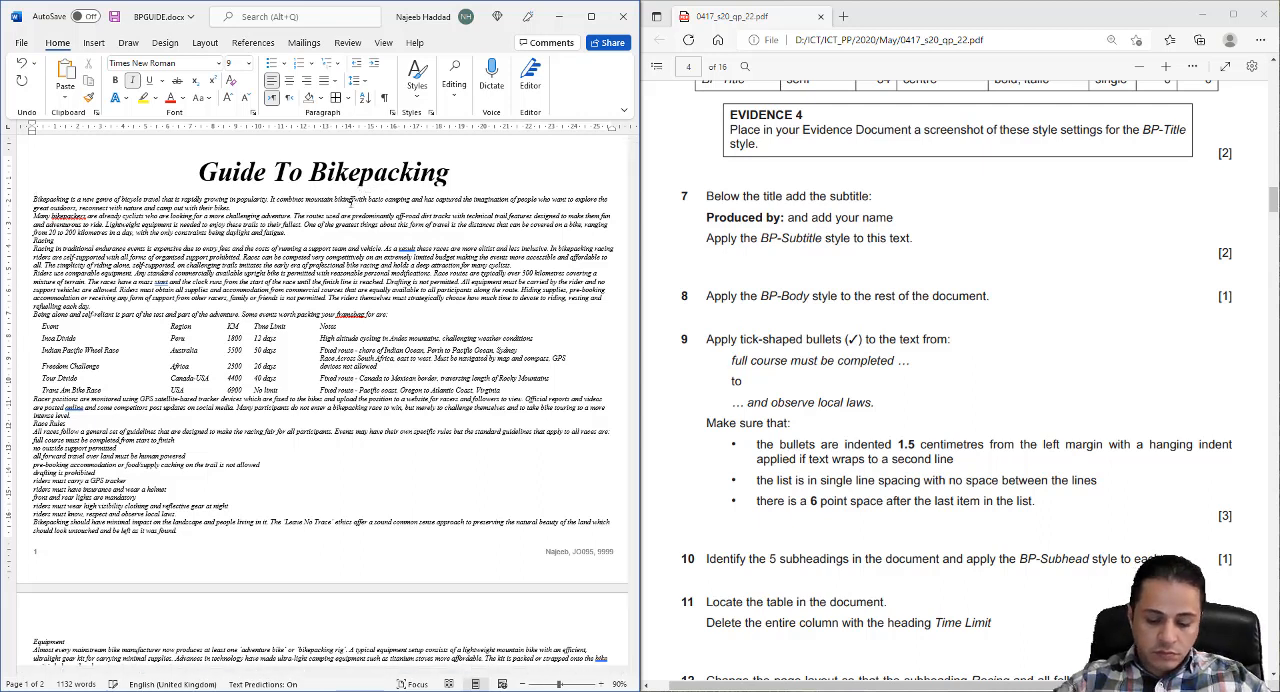
{"action": "type", "text": "P"}
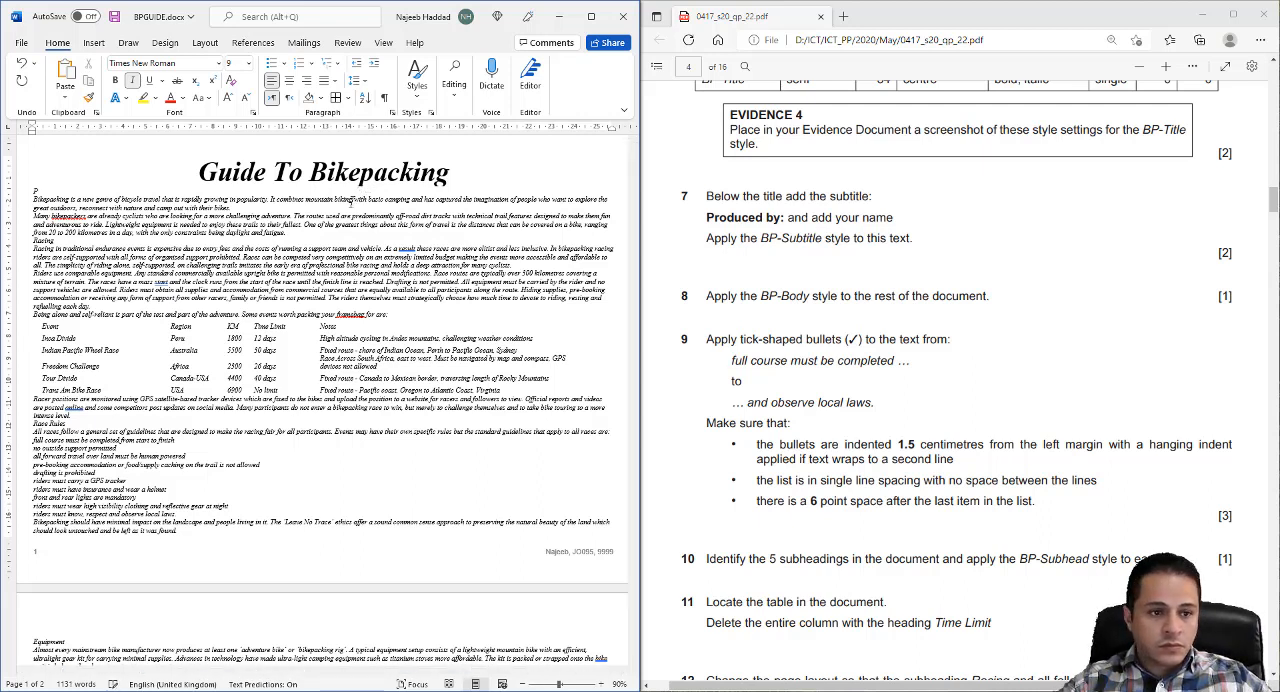
{"action": "type", "text": "roduced by: Najeeb"}
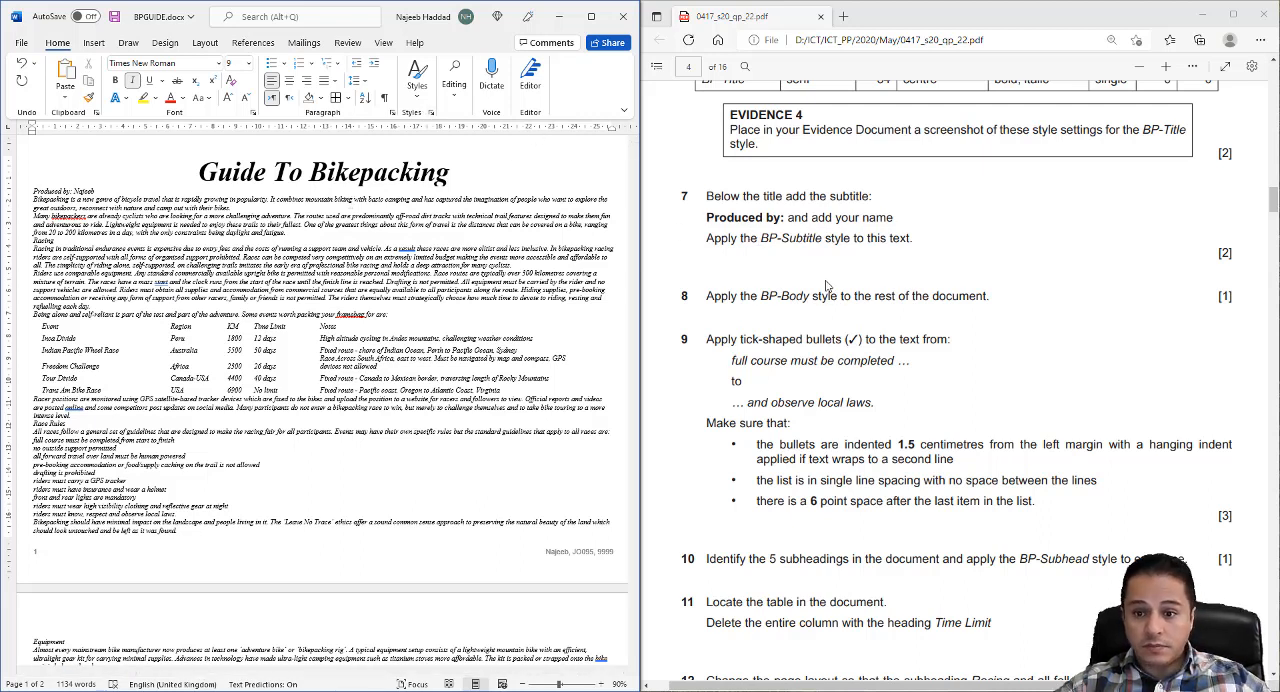
- Apply the BP-Subtitle style to the "Produced by:" line below the title
{"action": "left_click", "coordinate": [431, 113]}
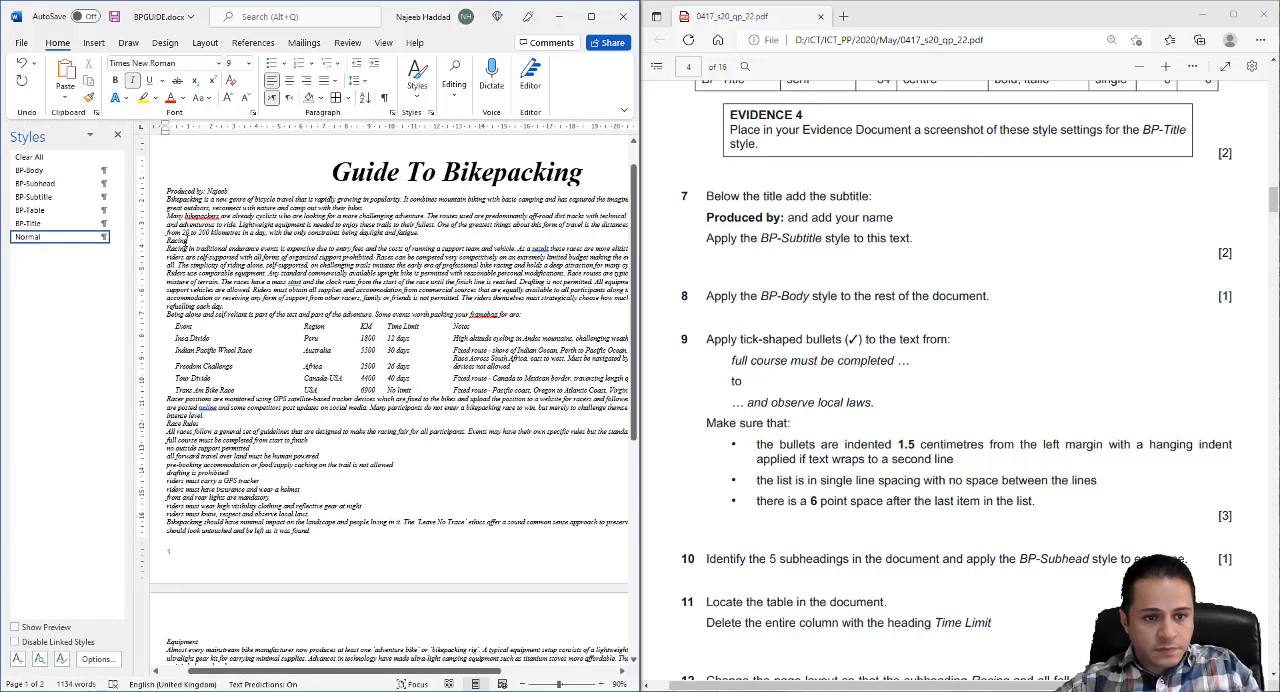
{"action": "left_click_drag", "start_coordinate": [231, 189], "coordinate": [168, 191]}
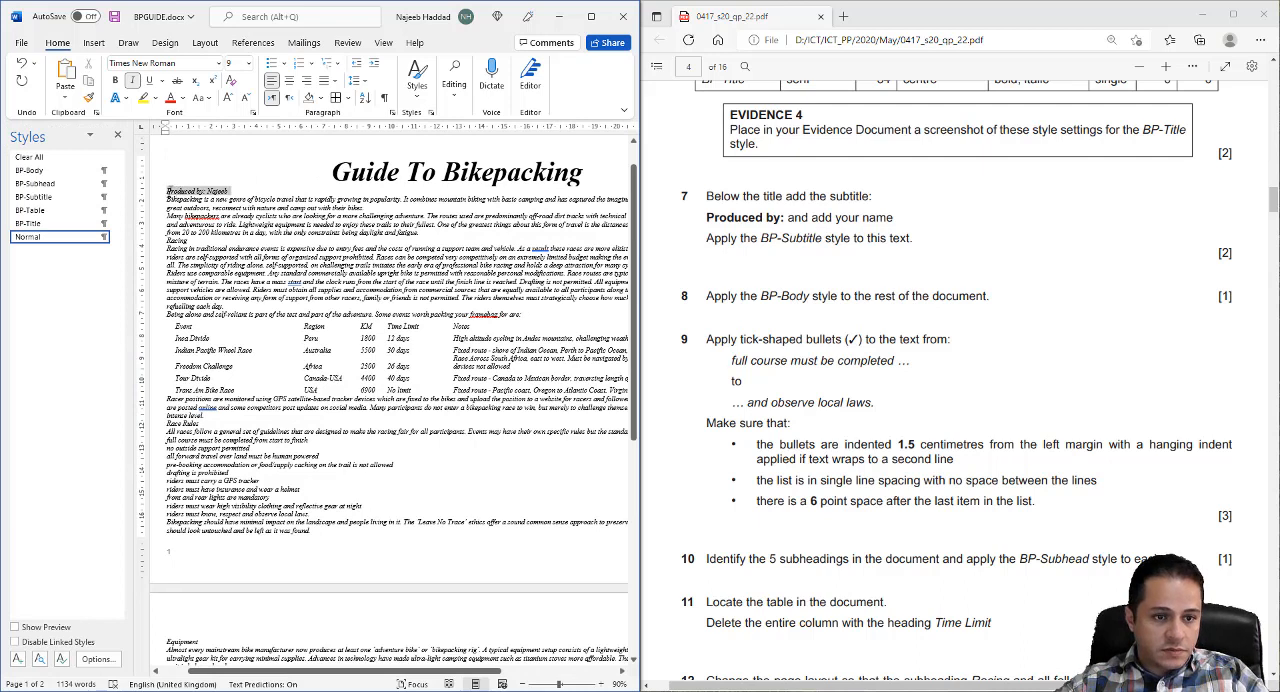
{"action": "left_click", "coordinate": [45, 197]}
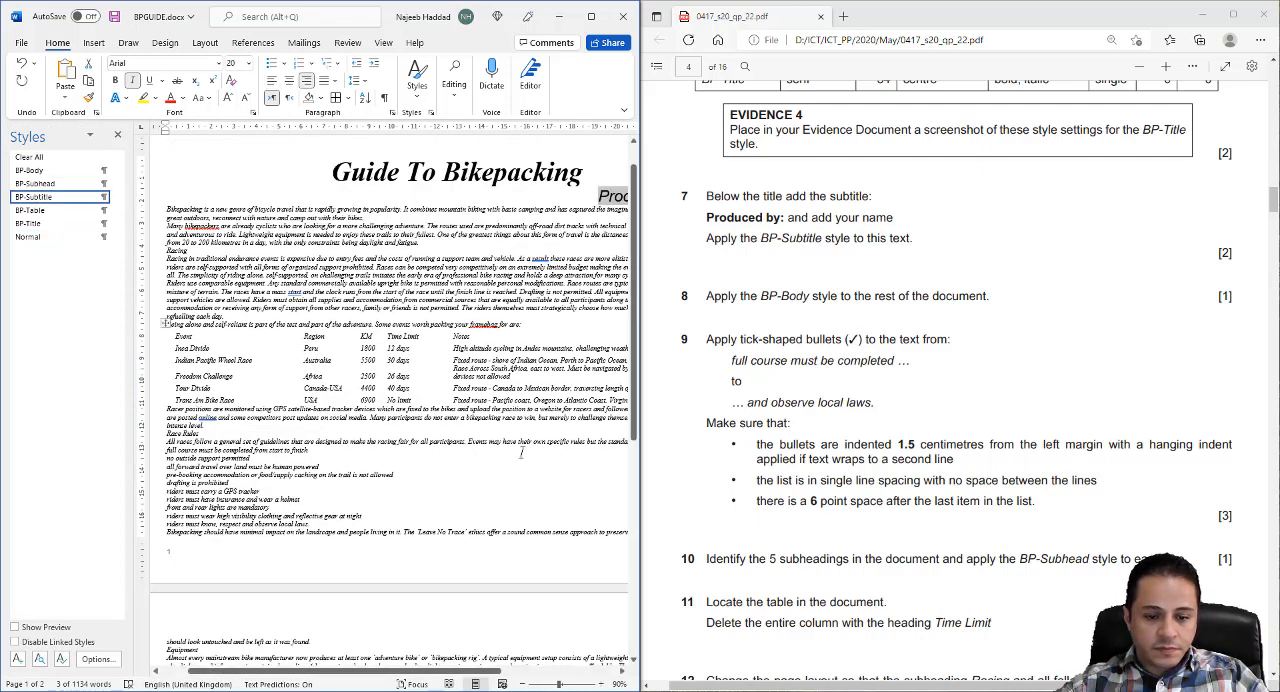
{"action": "left_click_drag", "start_coordinate": [450, 678], "coordinate": [553, 678]}
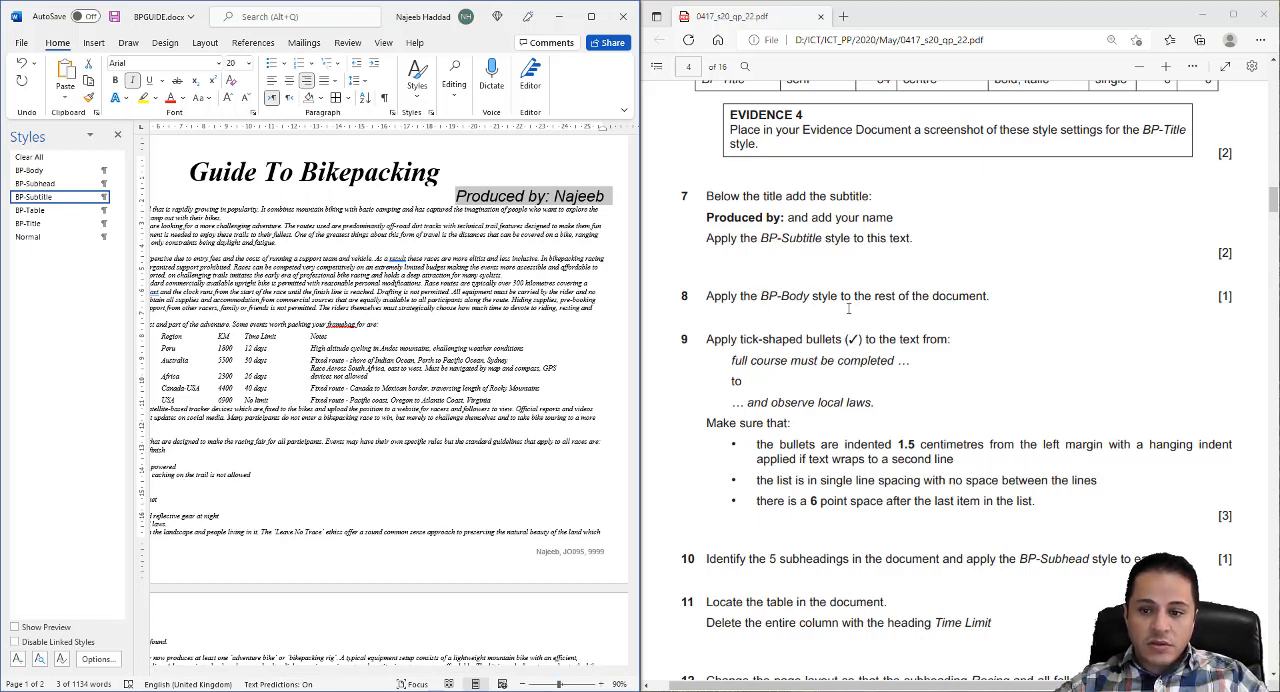
- Apply the BP-Body style to all the text below the subtitle through the end of the document, and save the document
{"action": "left_click", "coordinate": [405, 245]}
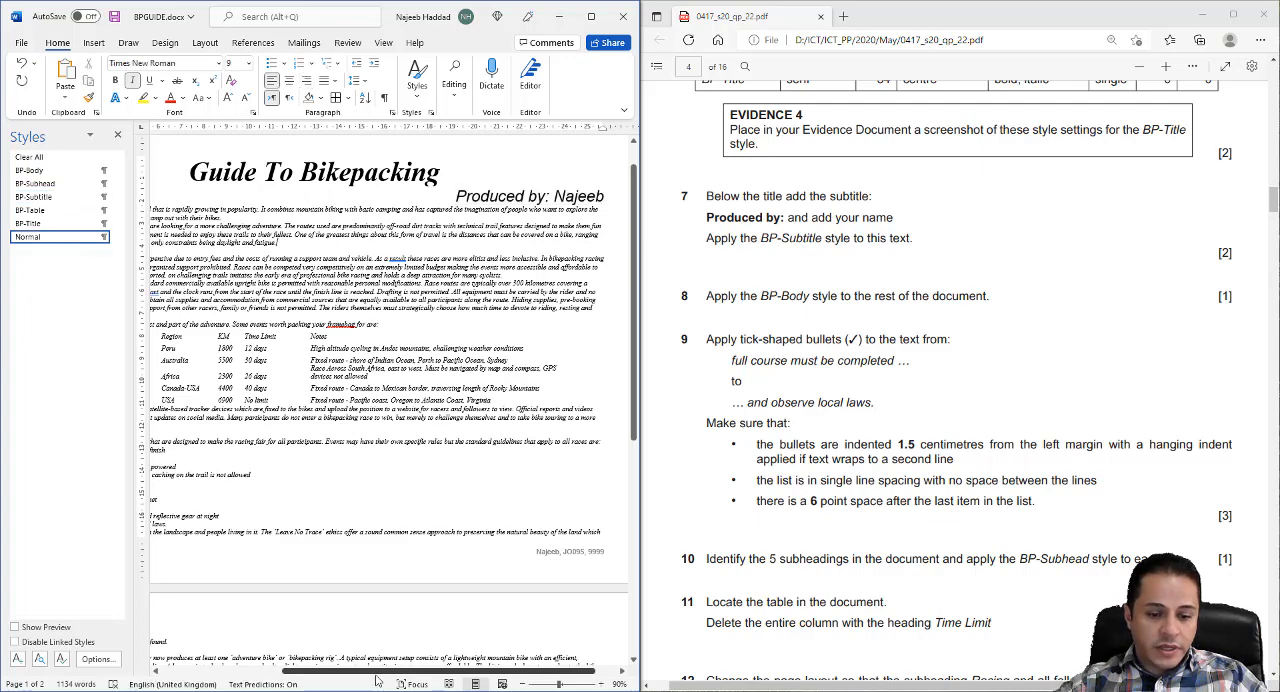
{"action": "scroll", "coordinate": [378, 680], "scroll_direction": "left", "scroll_amount": 3}
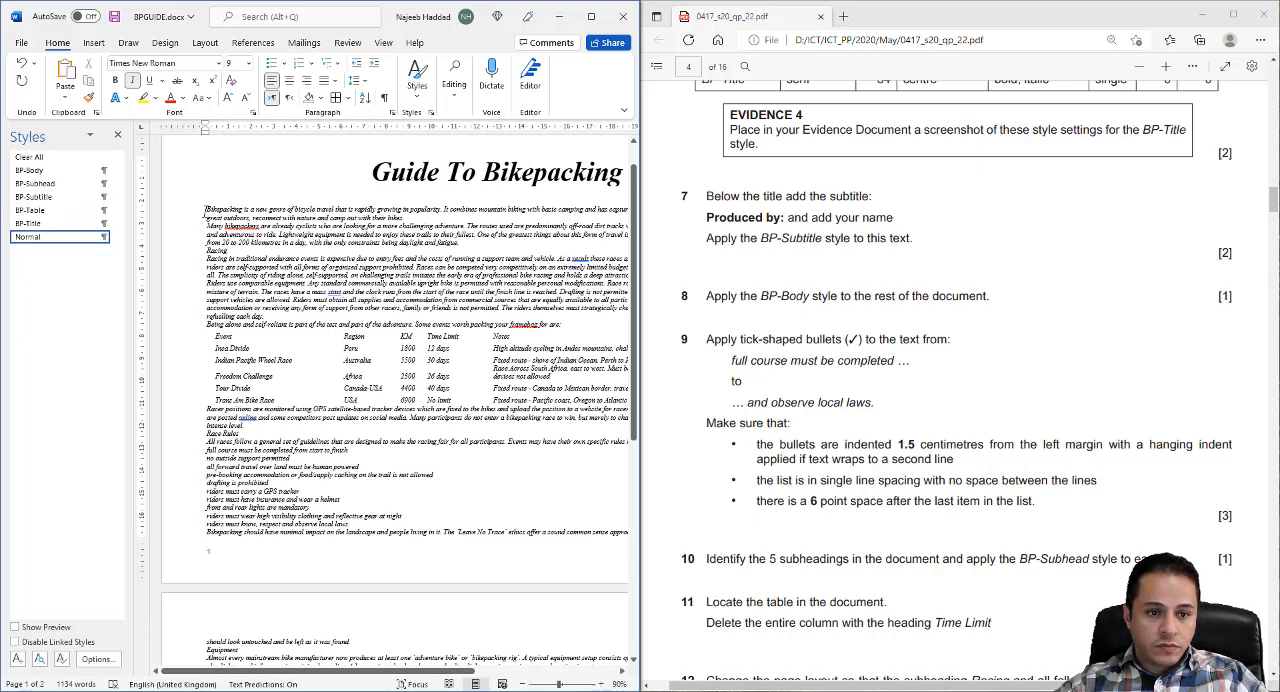
{"action": "left_click_drag", "start_coordinate": [205, 211], "coordinate": [590, 531]}
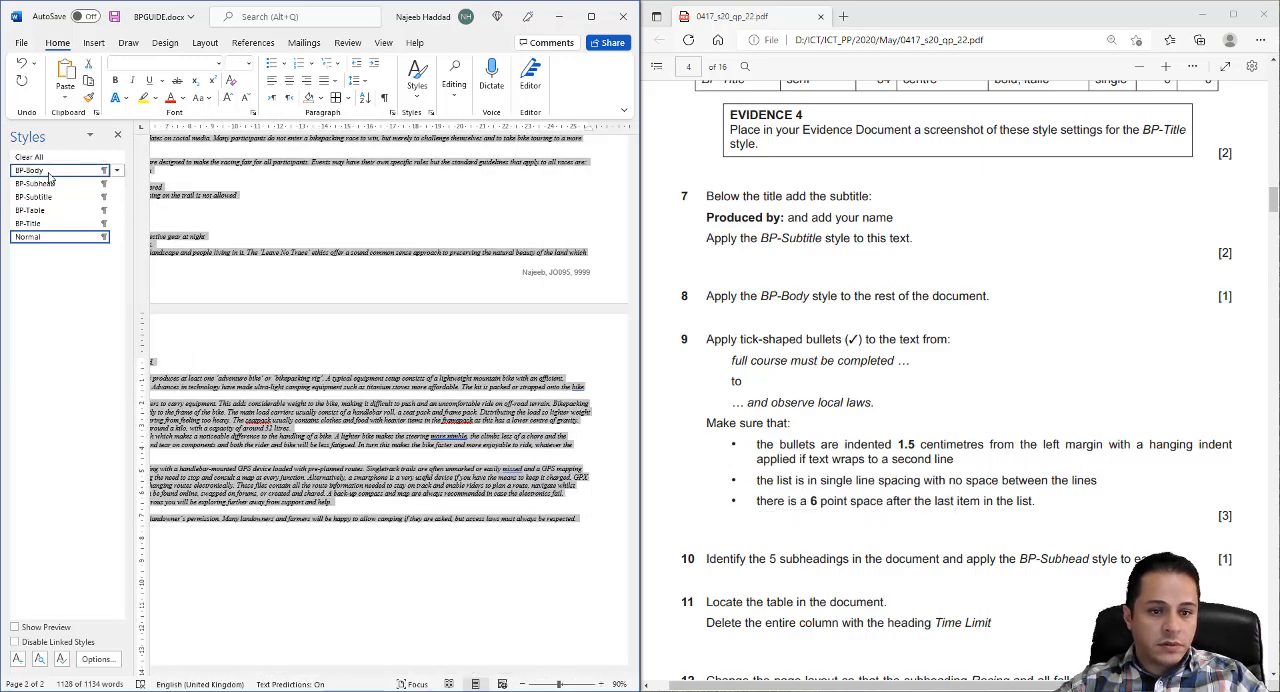
{"action": "left_click", "coordinate": [48, 172]}
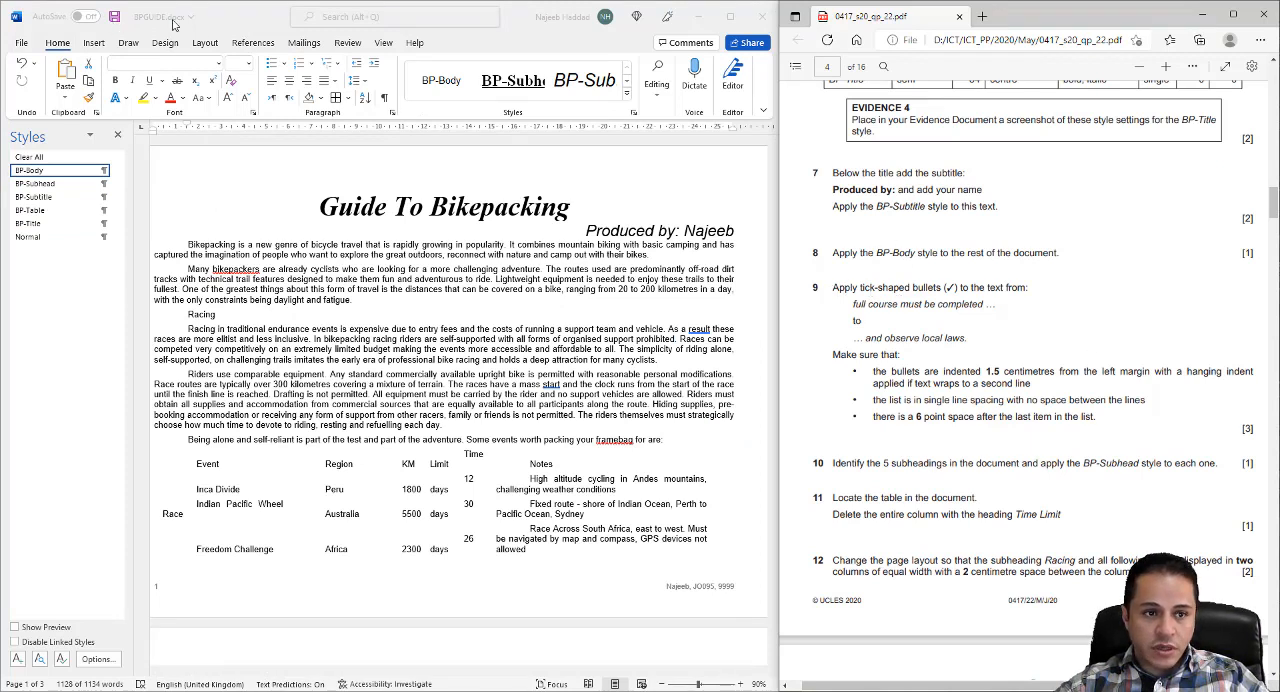
{"action": "left_click", "coordinate": [116, 18]}
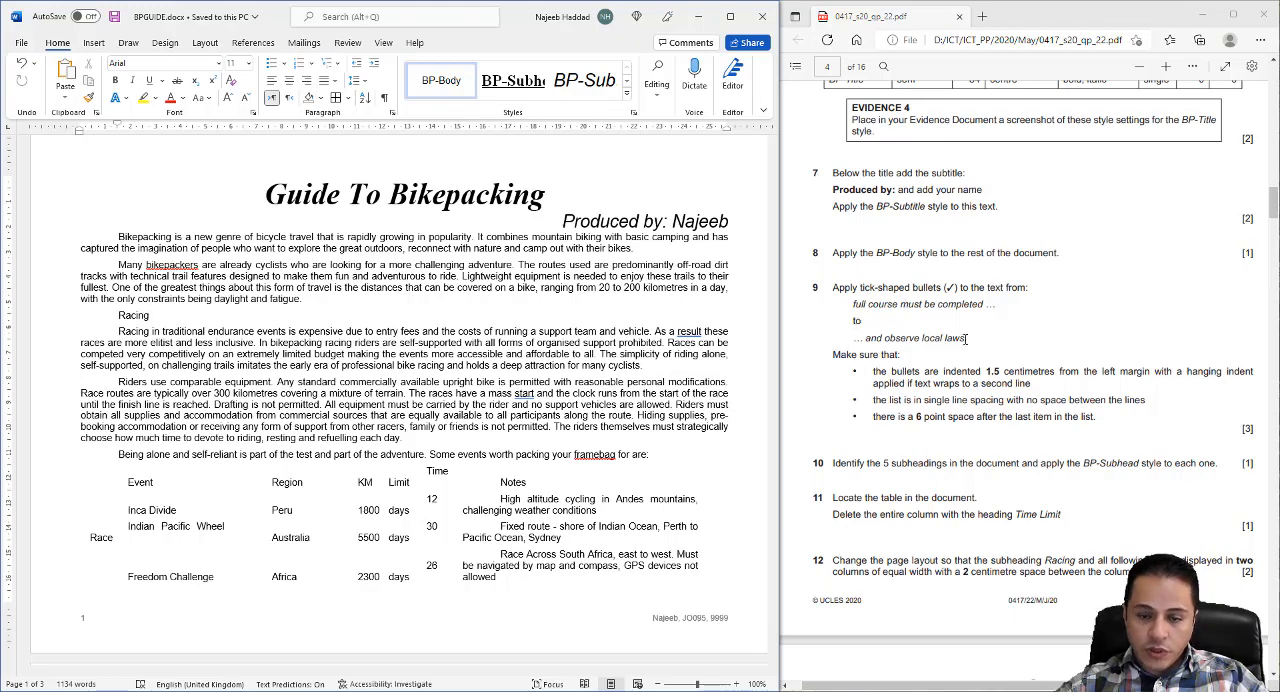
- Apply tick-shaped bullets to the Race Rules lines from "full course must be completed" to "observe local laws"
{"action": "scroll", "coordinate": [438, 328], "scroll_direction": "down", "scroll_amount": 4}
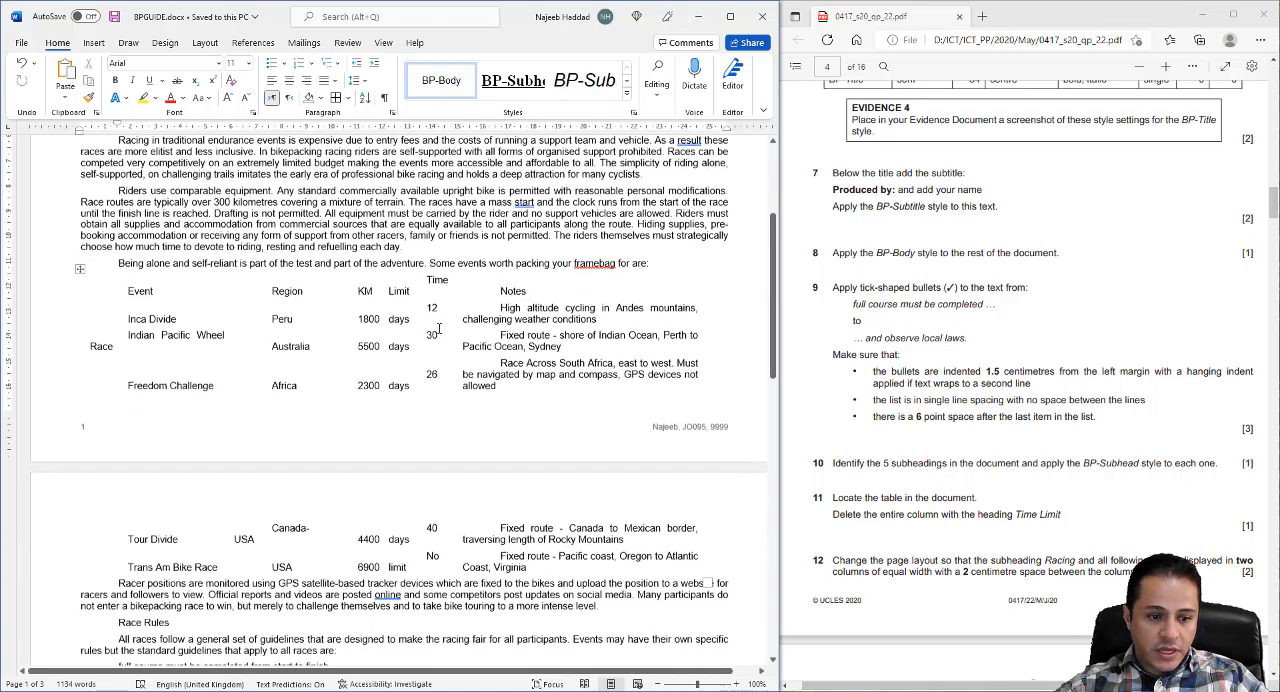
{"action": "scroll", "coordinate": [438, 328], "scroll_direction": "down", "scroll_amount": 2}
{"action": "scroll", "coordinate": [440, 328], "scroll_direction": "down", "scroll_amount": 1}
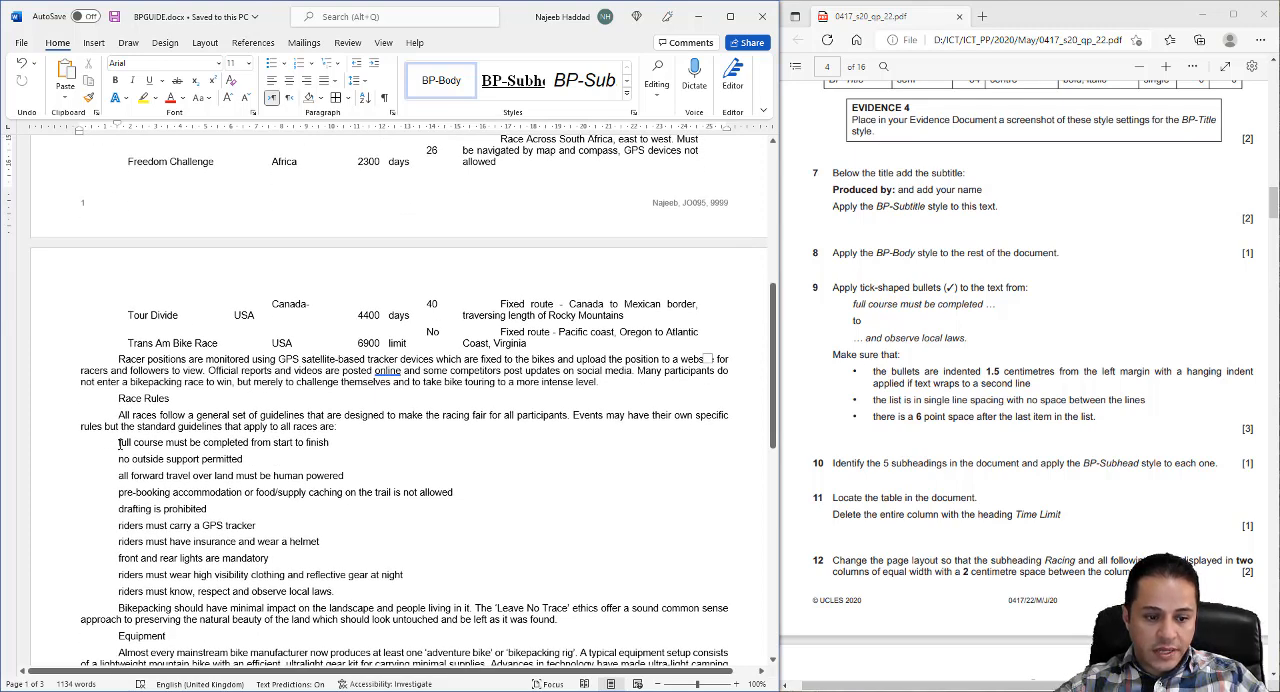
{"action": "left_click_drag", "start_coordinate": [119, 443], "coordinate": [338, 592]}
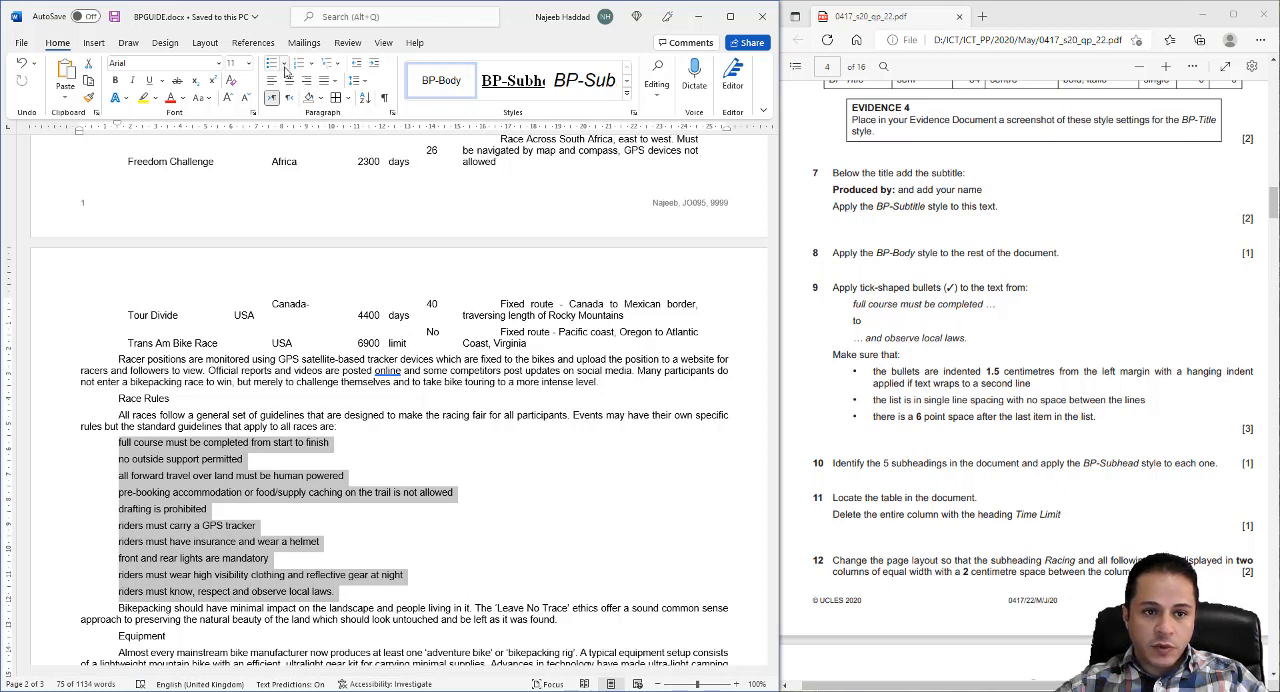
{"action": "left_click", "coordinate": [285, 64]}
{"action": "left_click", "coordinate": [281, 107]}
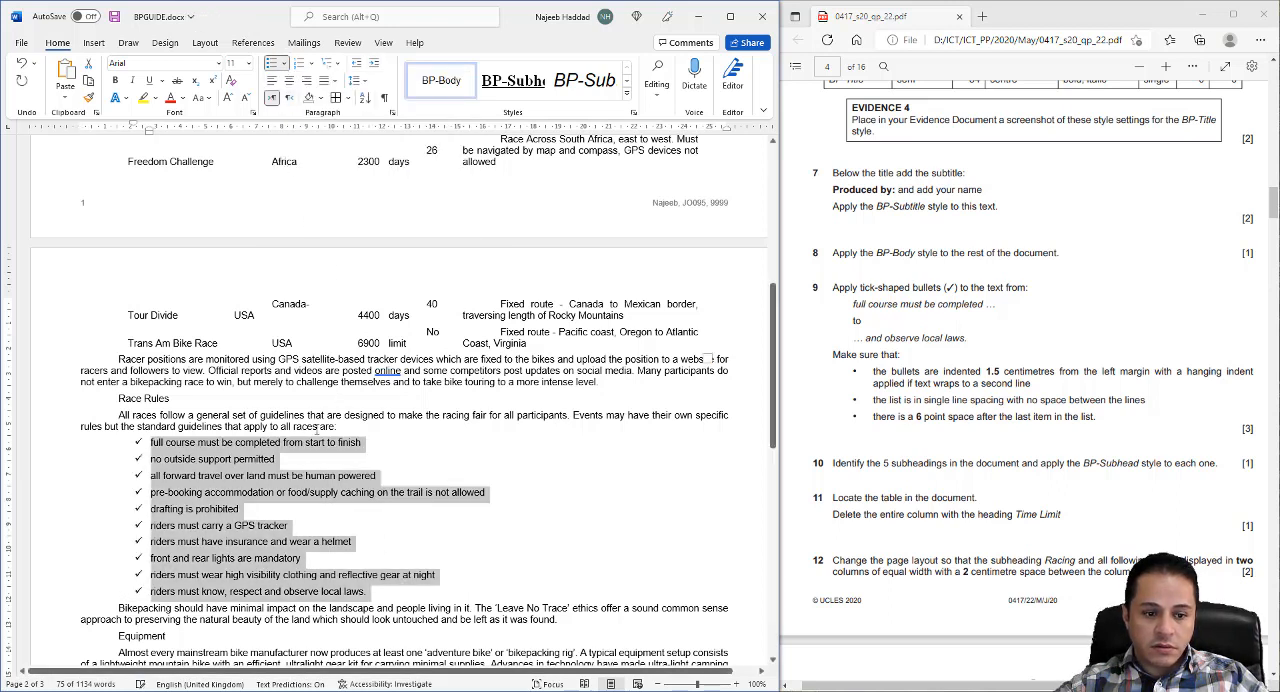
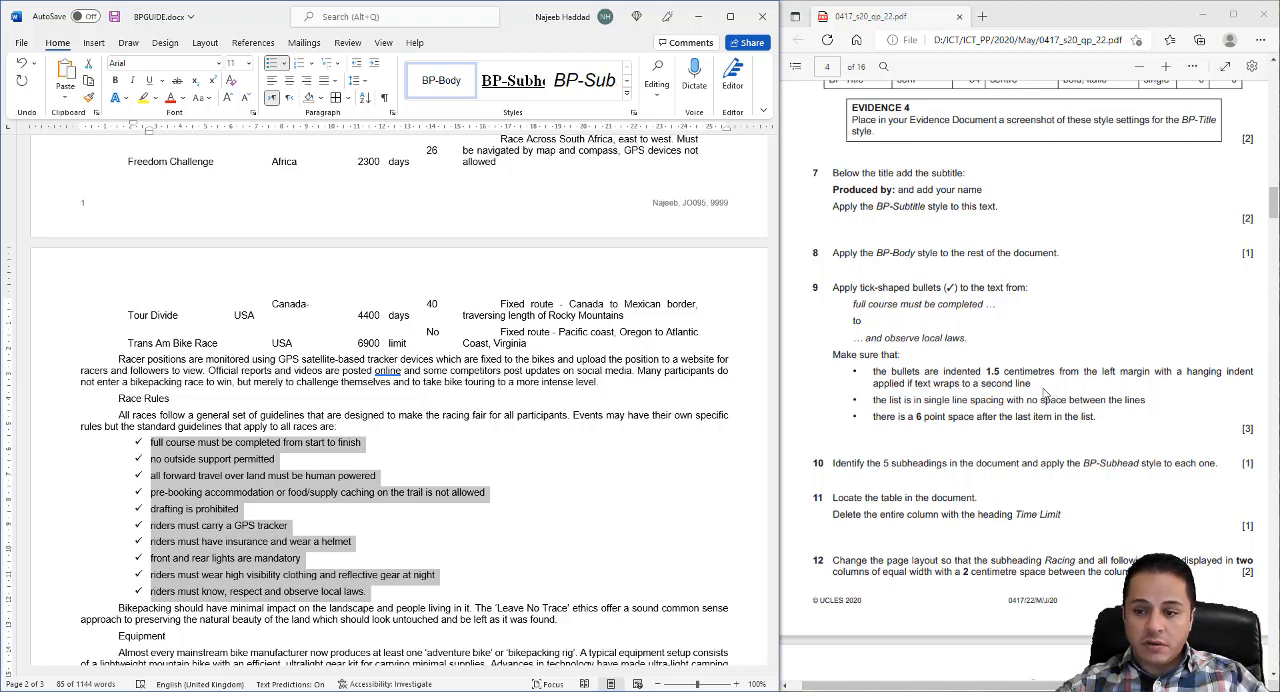
- Set the tick-bulleted list's indent before text to 1.5 cm and its spacing after to 0 pt
{"action": "left_click", "coordinate": [392, 112]}
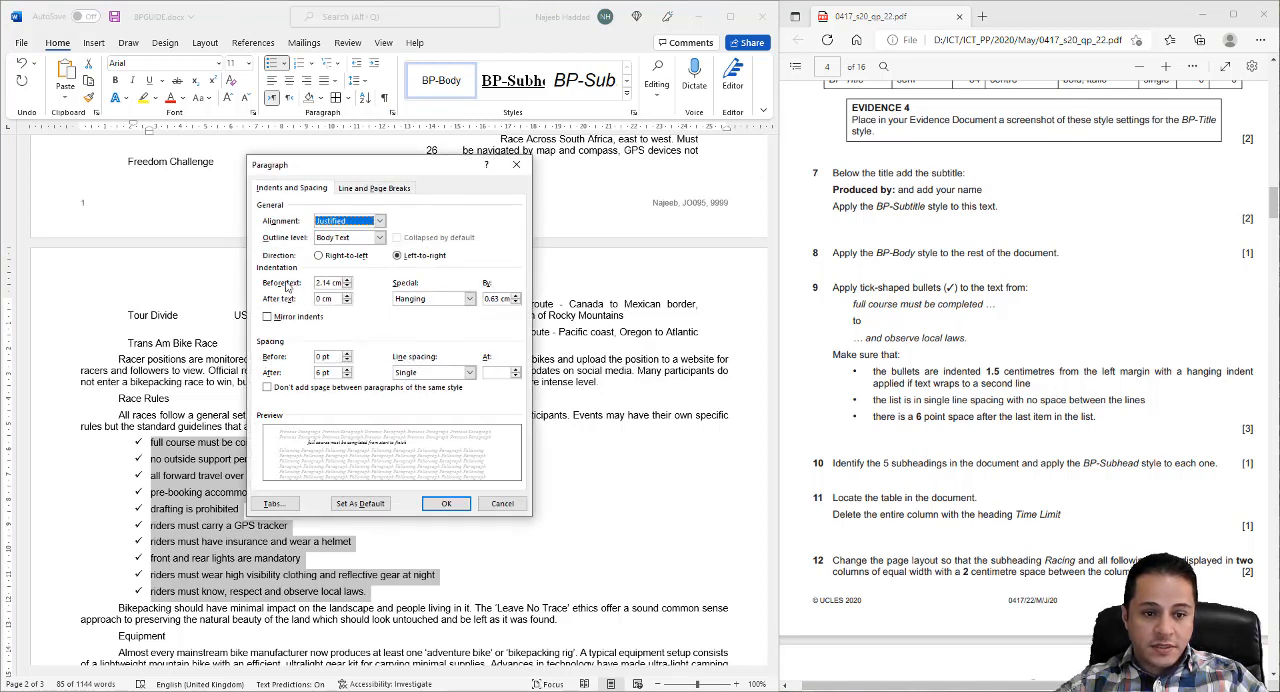
{"action": "left_click_drag", "start_coordinate": [330, 283], "coordinate": [307, 283]}
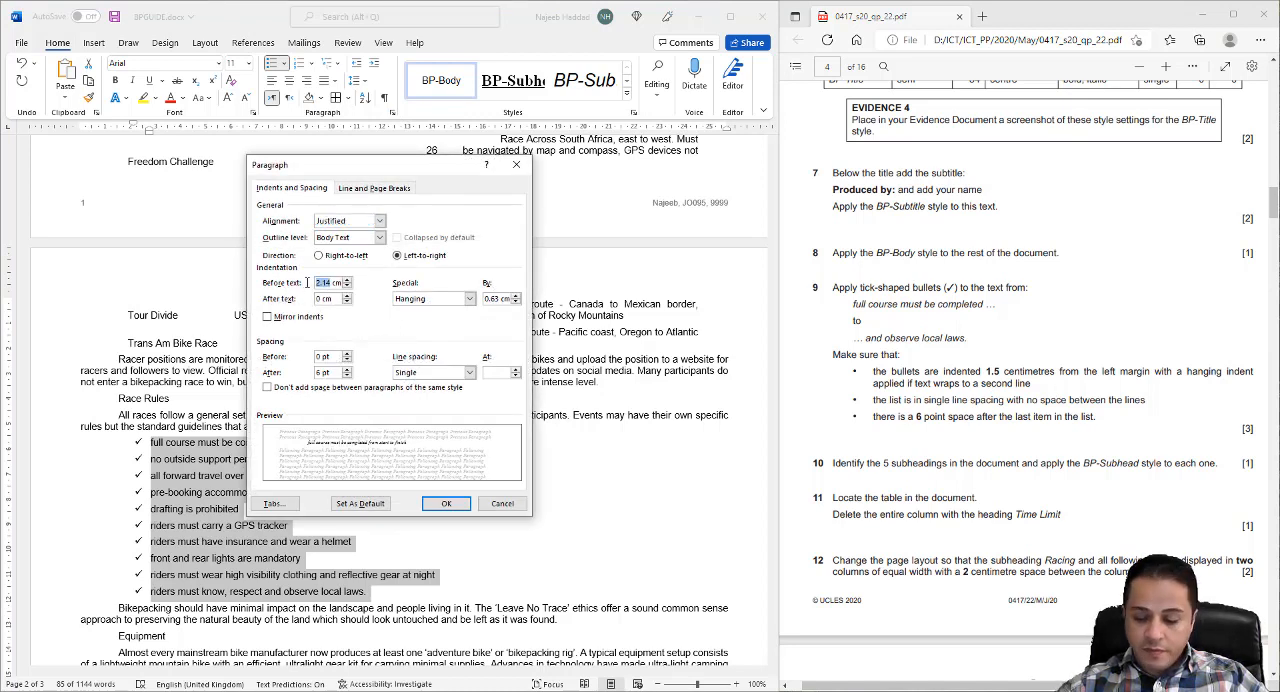
{"action": "type", "text": "1.5"}
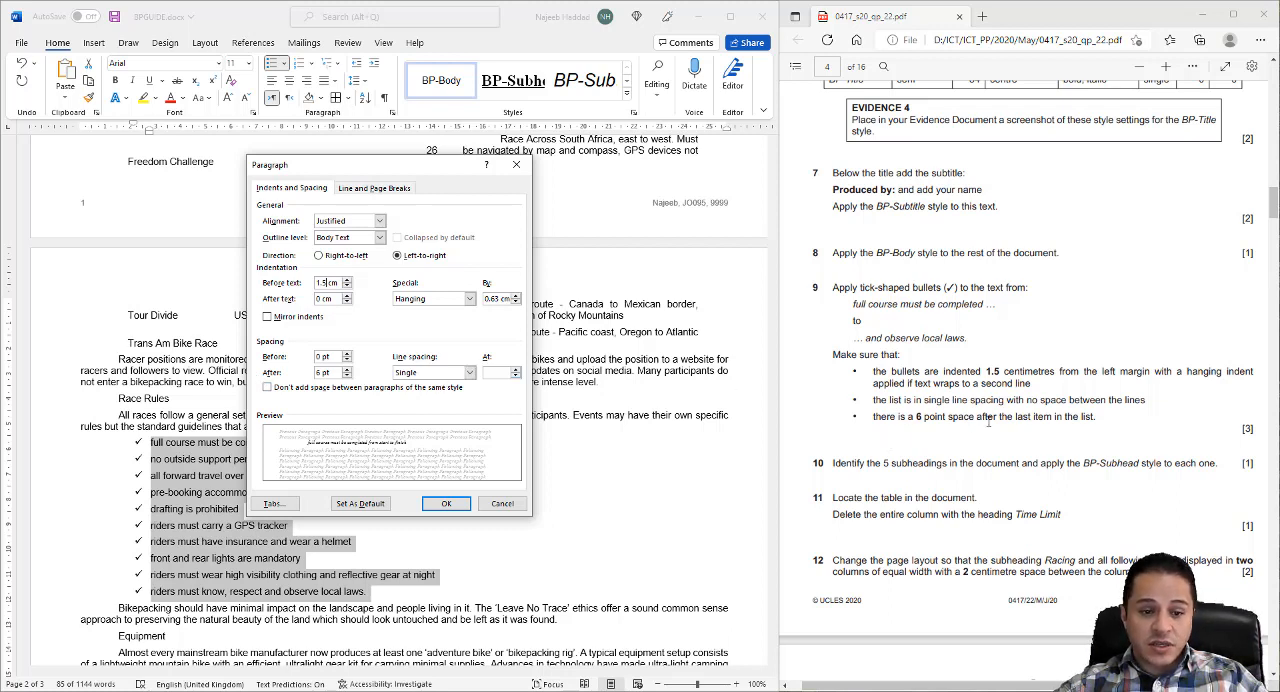
{"action": "left_click", "coordinate": [347, 376]}
{"action": "left_click", "coordinate": [446, 503]}
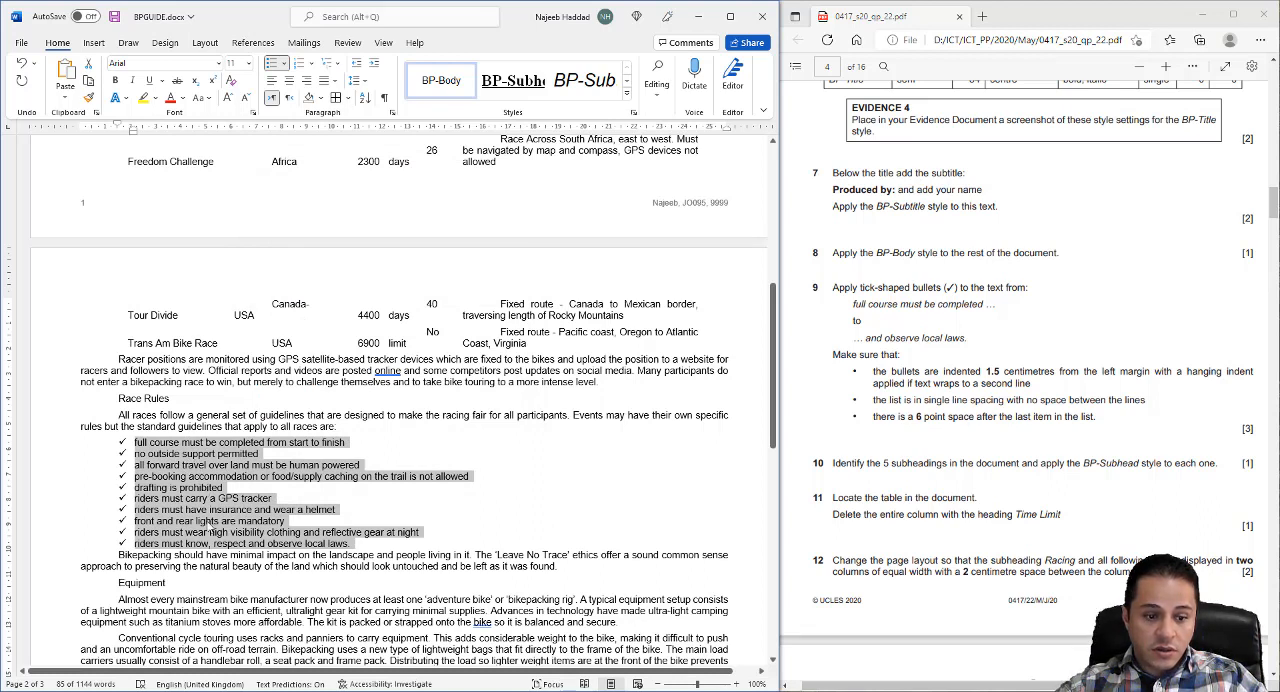
- Set the spacing after the last bulleted item, "riders must know, respect and observe local laws", to 6 pt
{"action": "left_click", "coordinate": [362, 548]}
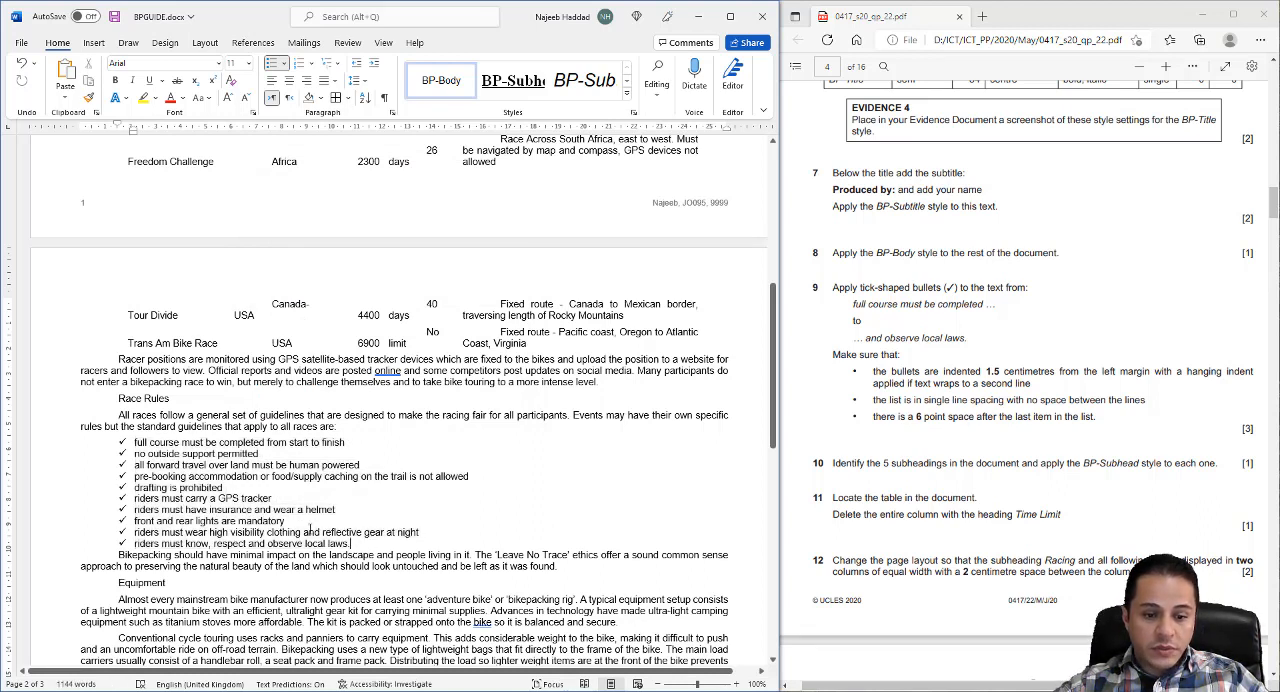
{"action": "left_click", "coordinate": [391, 112]}
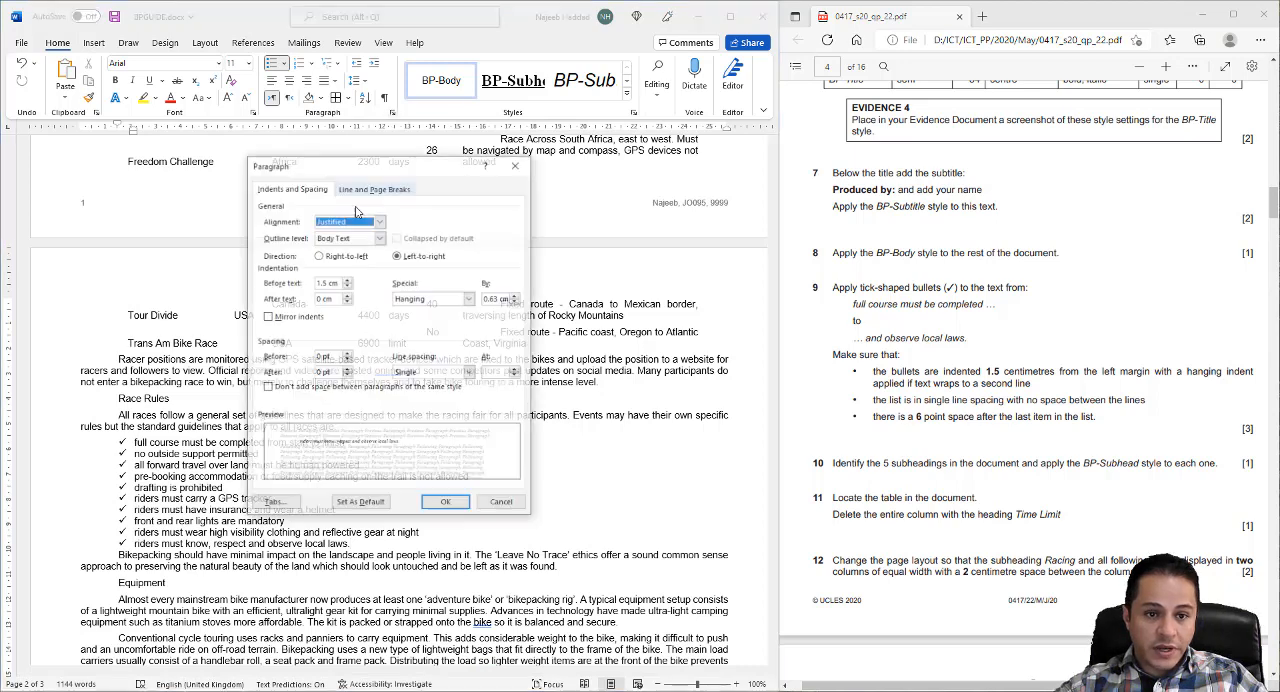
{"action": "left_click", "coordinate": [346, 369]}
{"action": "left_click", "coordinate": [447, 504]}
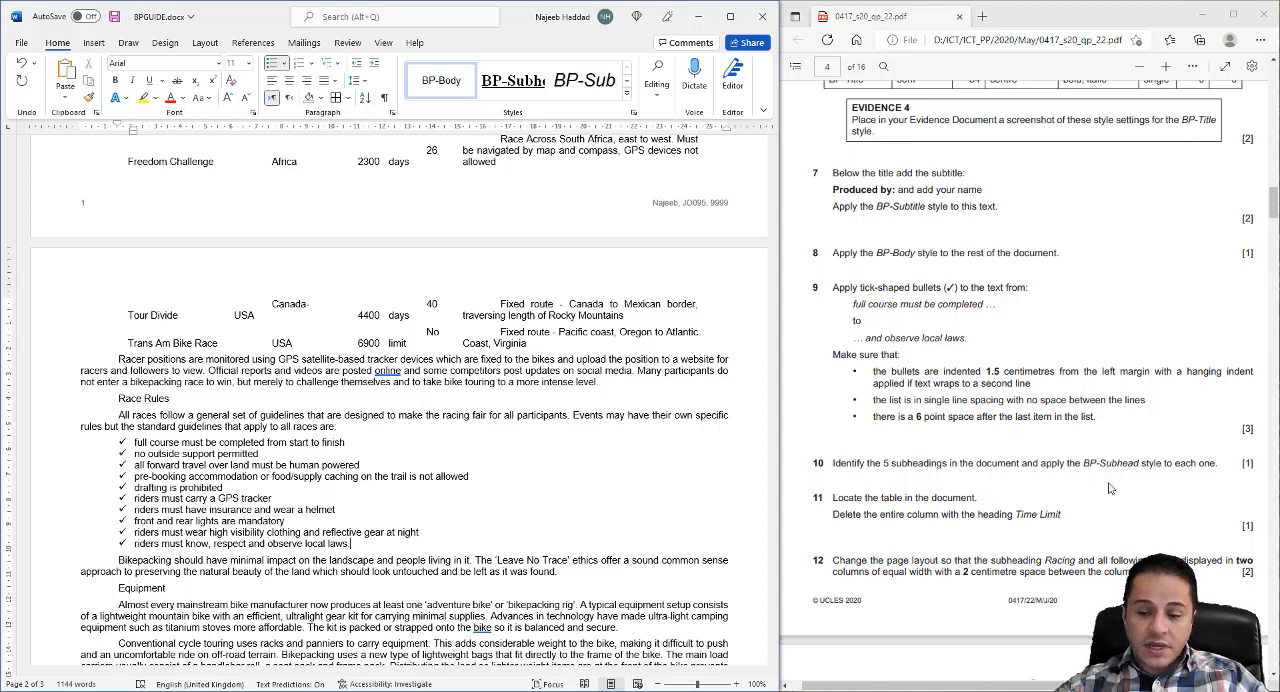
- Apply the BP-Subhead style to the five subheadings Racing, Race Rules, Equipment, Navigation and Camping
{"action": "scroll", "coordinate": [220, 398], "scroll_direction": "up", "scroll_amount": 9}
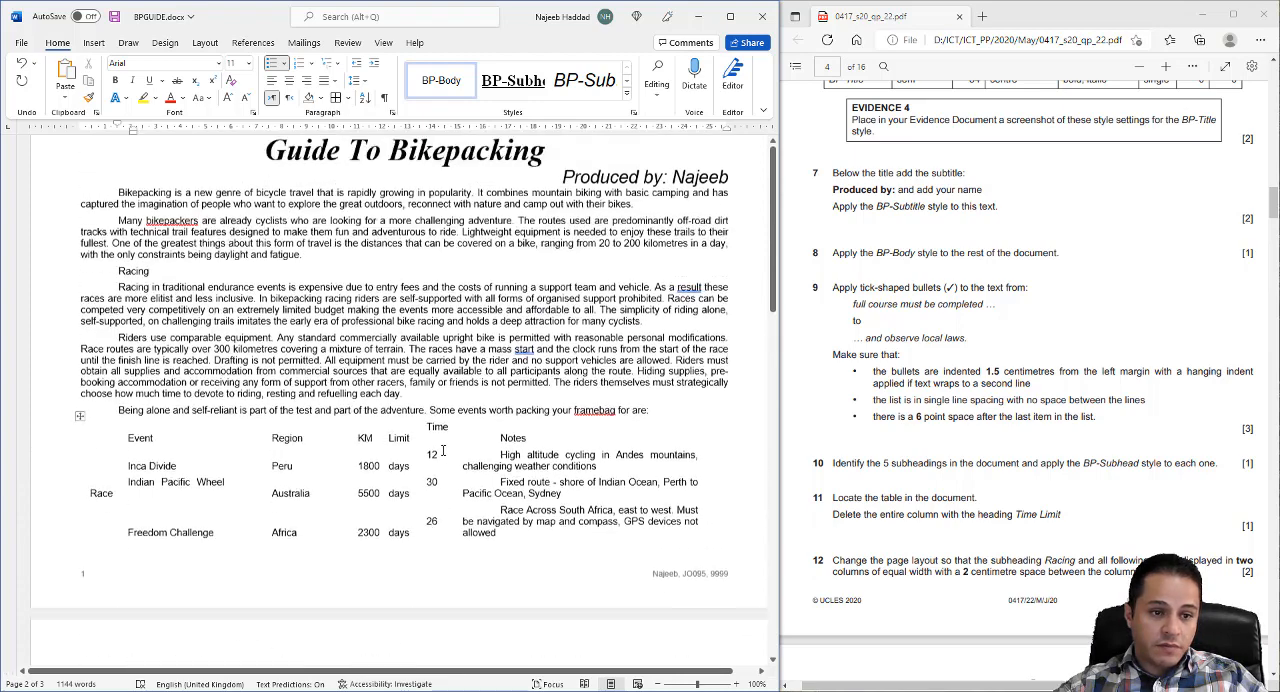
{"action": "left_click_drag", "start_coordinate": [119, 336], "coordinate": [151, 340]}
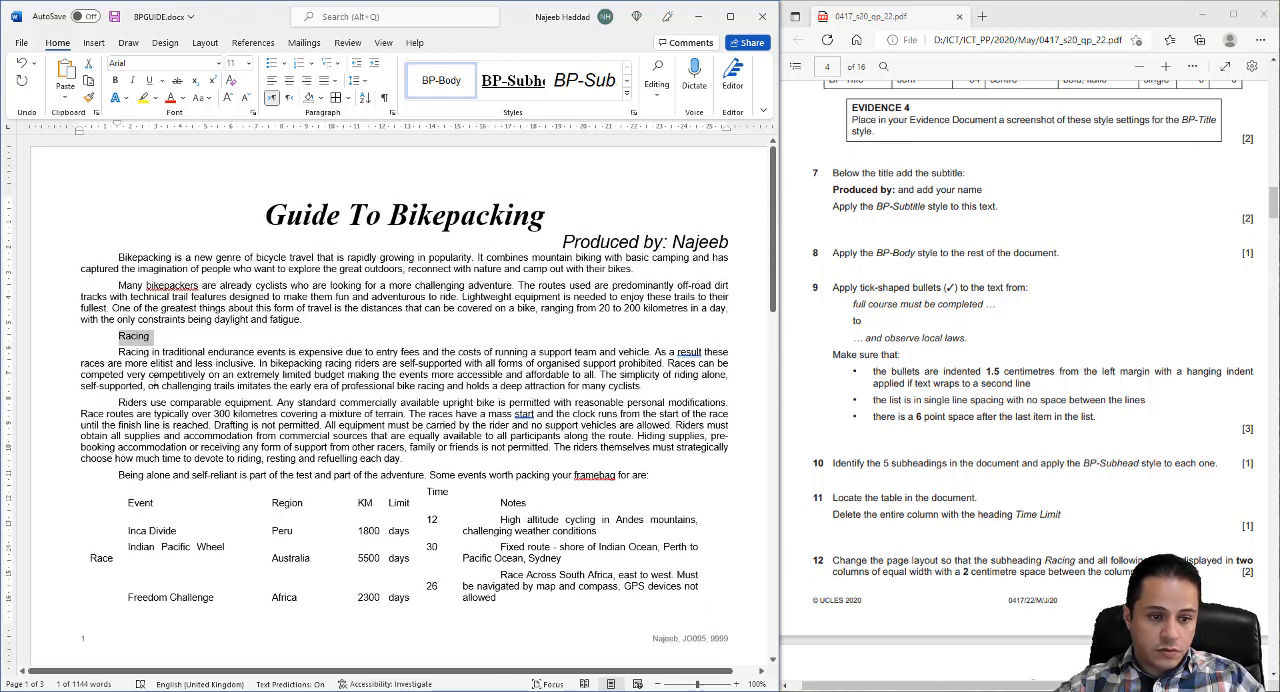
{"action": "scroll", "coordinate": [163, 395], "scroll_direction": "down", "scroll_amount": 7}
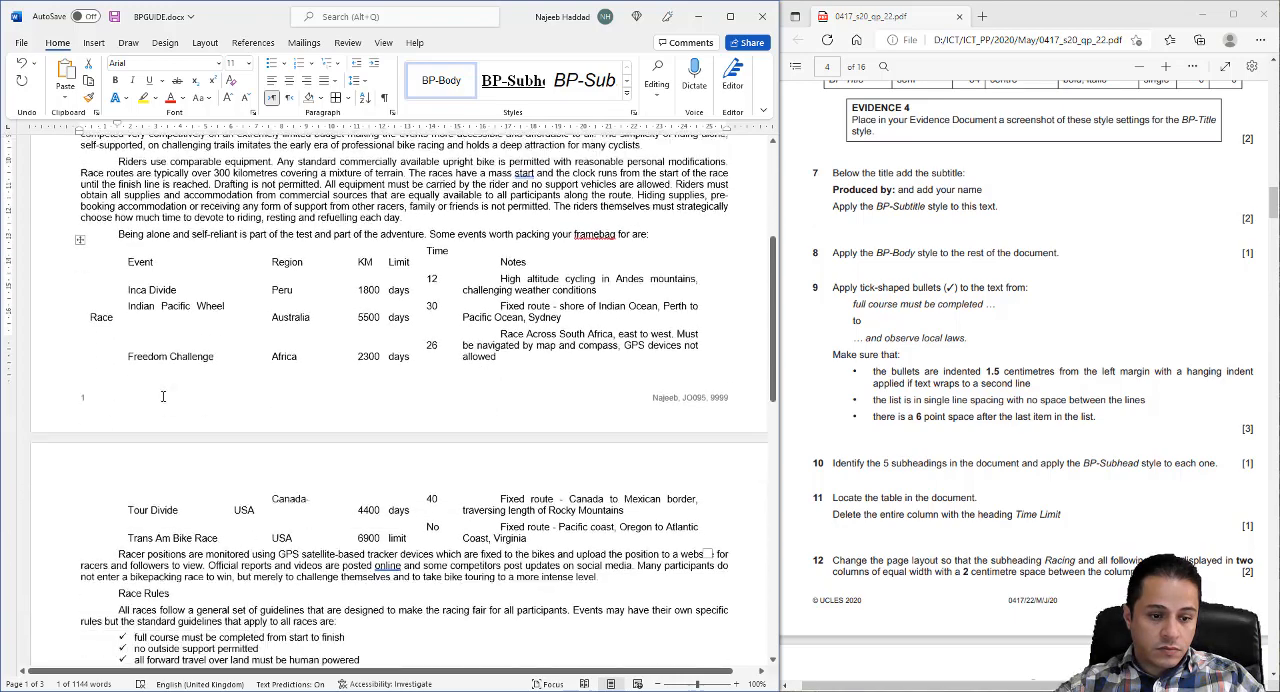
{"action": "left_click_drag", "start_coordinate": [115, 485], "coordinate": [173, 484]}
{"action": "scroll", "coordinate": [120, 490], "scroll_direction": "down", "scroll_amount": 4}
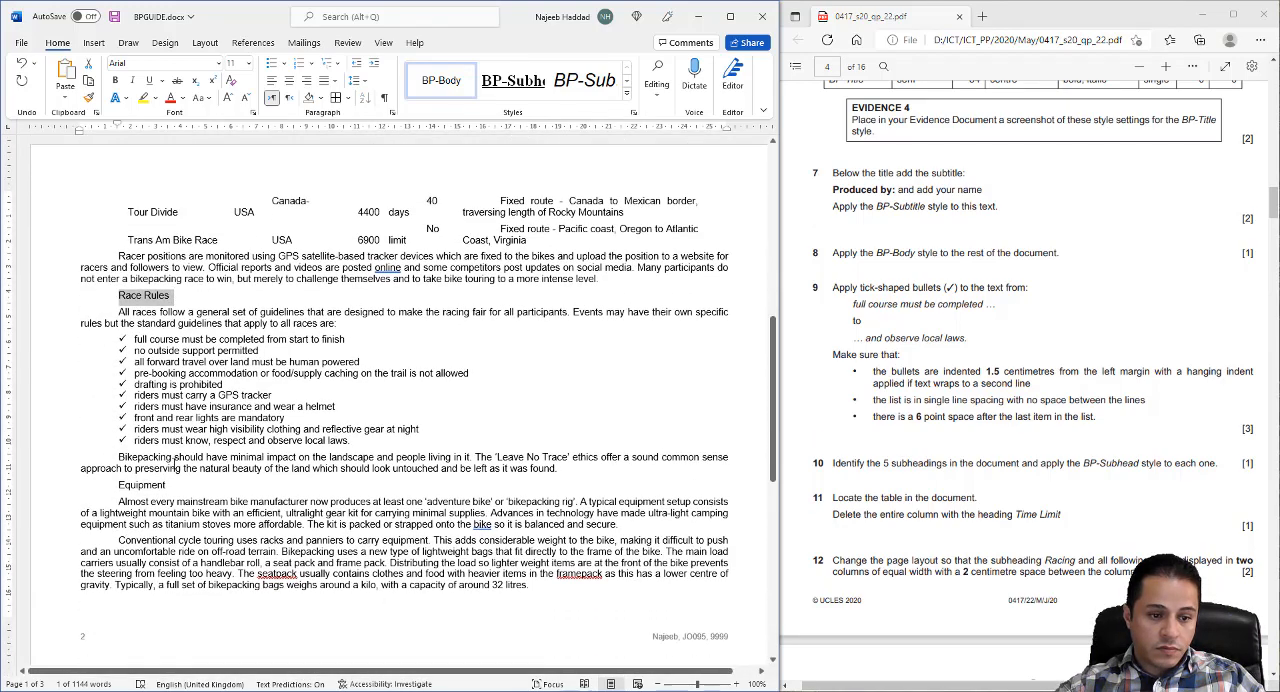
{"action": "left_click_drag", "start_coordinate": [117, 481], "coordinate": [170, 482]}
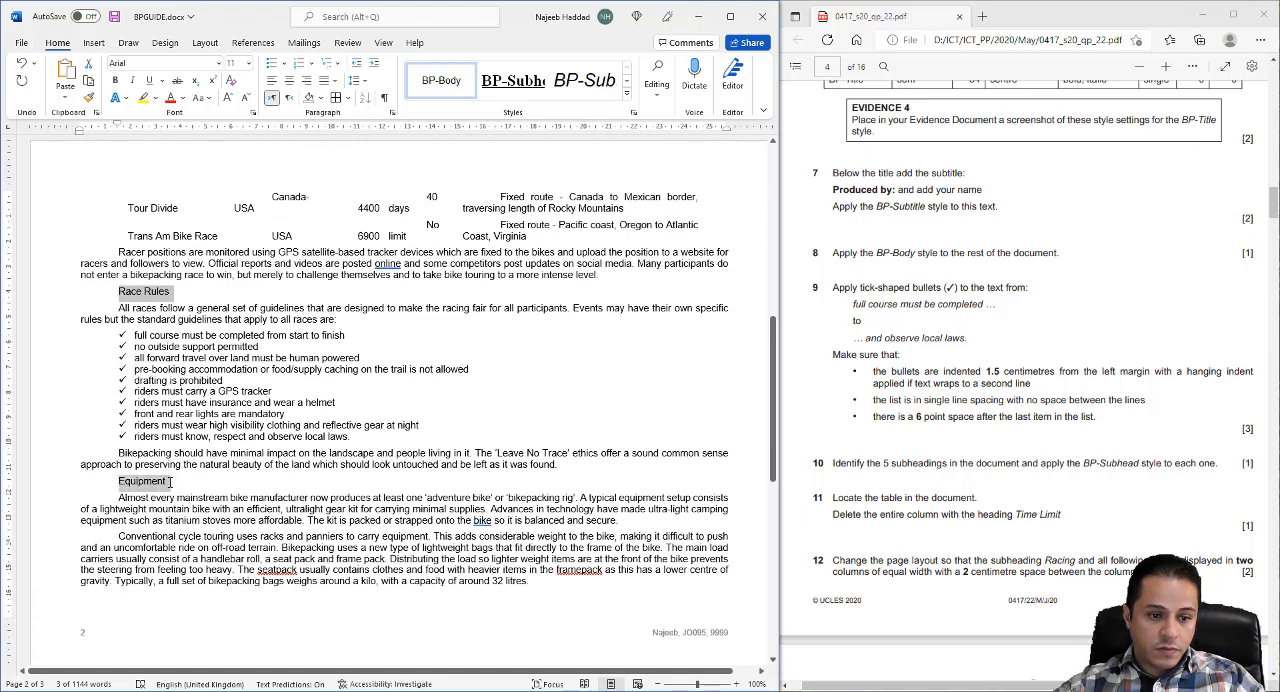
{"action": "scroll", "coordinate": [170, 486], "scroll_direction": "down", "scroll_amount": 3}
{"action": "scroll", "coordinate": [170, 487], "scroll_direction": "down", "scroll_amount": 4}
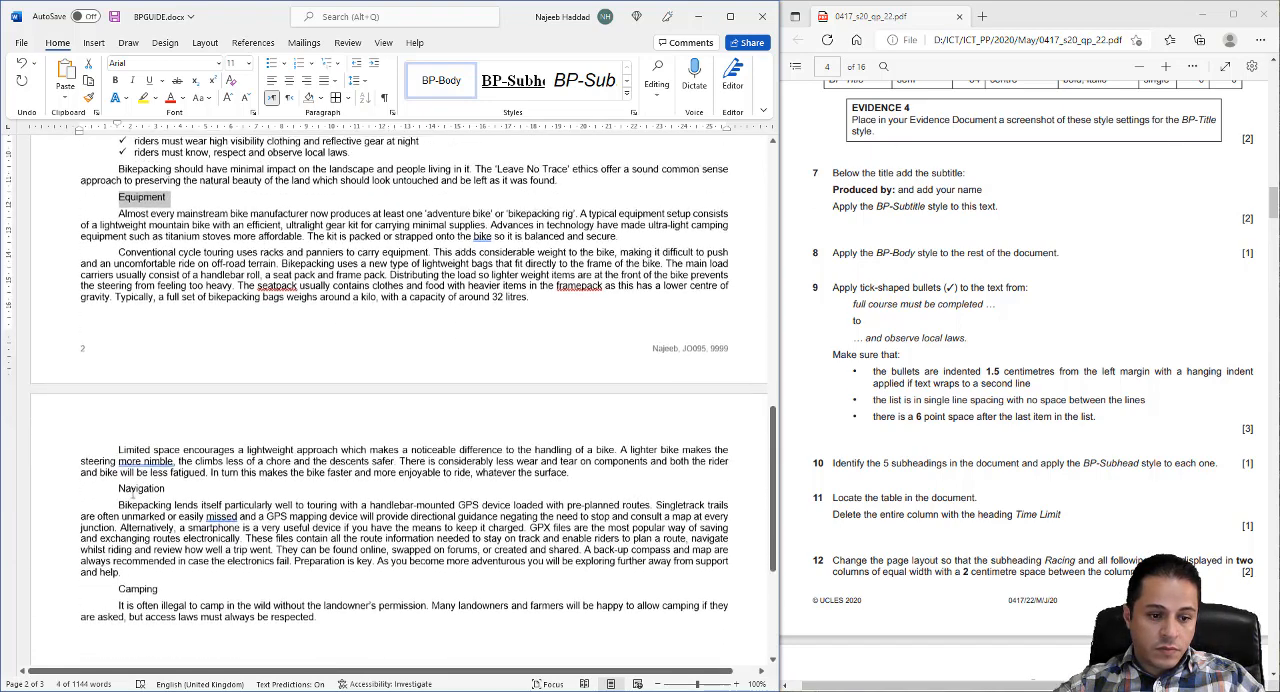
{"action": "left_click_drag", "start_coordinate": [128, 484], "coordinate": [172, 490]}
{"action": "scroll", "coordinate": [128, 506], "scroll_direction": "down", "scroll_amount": 2}
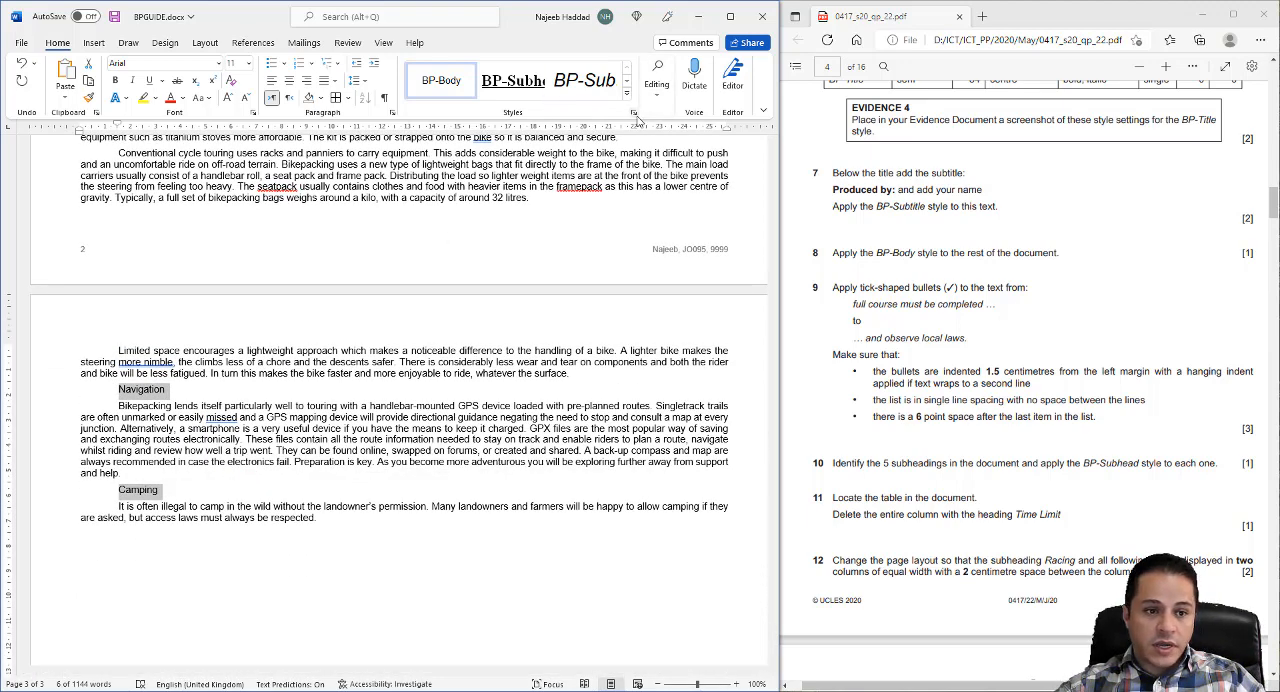
{"action": "left_click", "coordinate": [633, 112]}
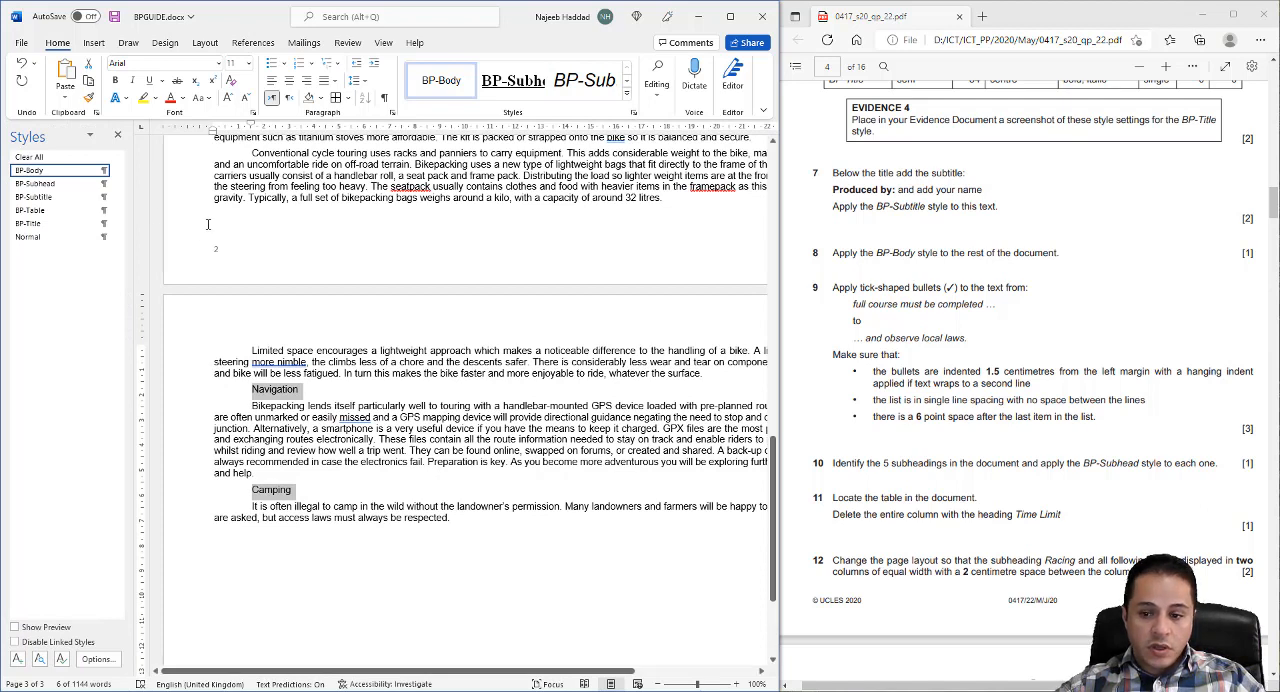
{"action": "left_click", "coordinate": [36, 184]}
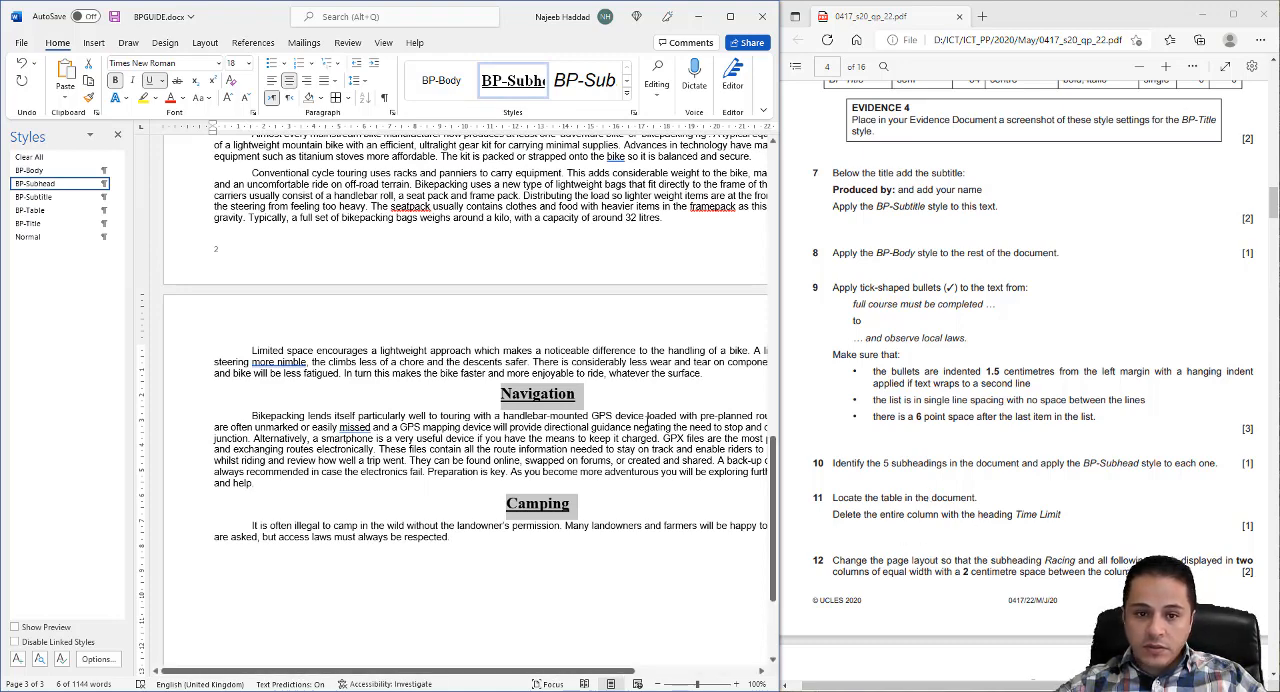
{"action": "scroll", "coordinate": [645, 425], "scroll_direction": "up", "scroll_amount": 6}
{"action": "scroll", "coordinate": [645, 425], "scroll_direction": "up", "scroll_amount": 8}
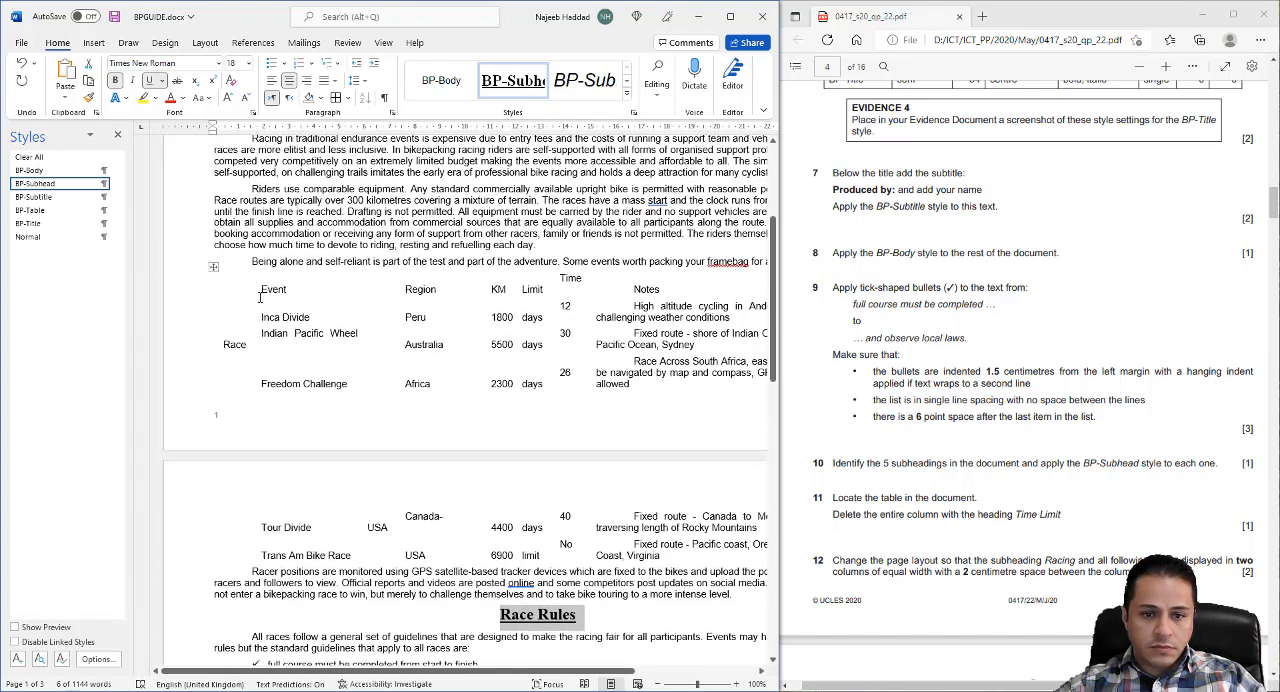
{"action": "left_click", "coordinate": [115, 136]}
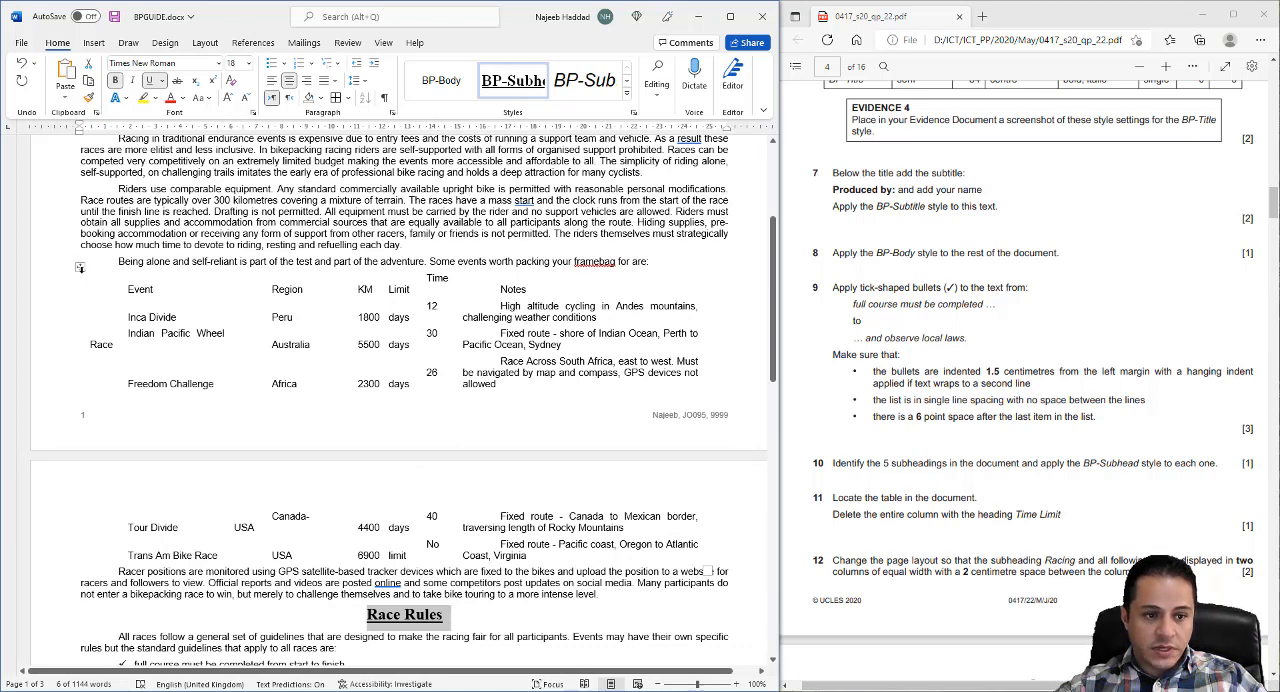
- Apply all borders to the whole table of bikepacking events
{"action": "left_click", "coordinate": [79, 267]}
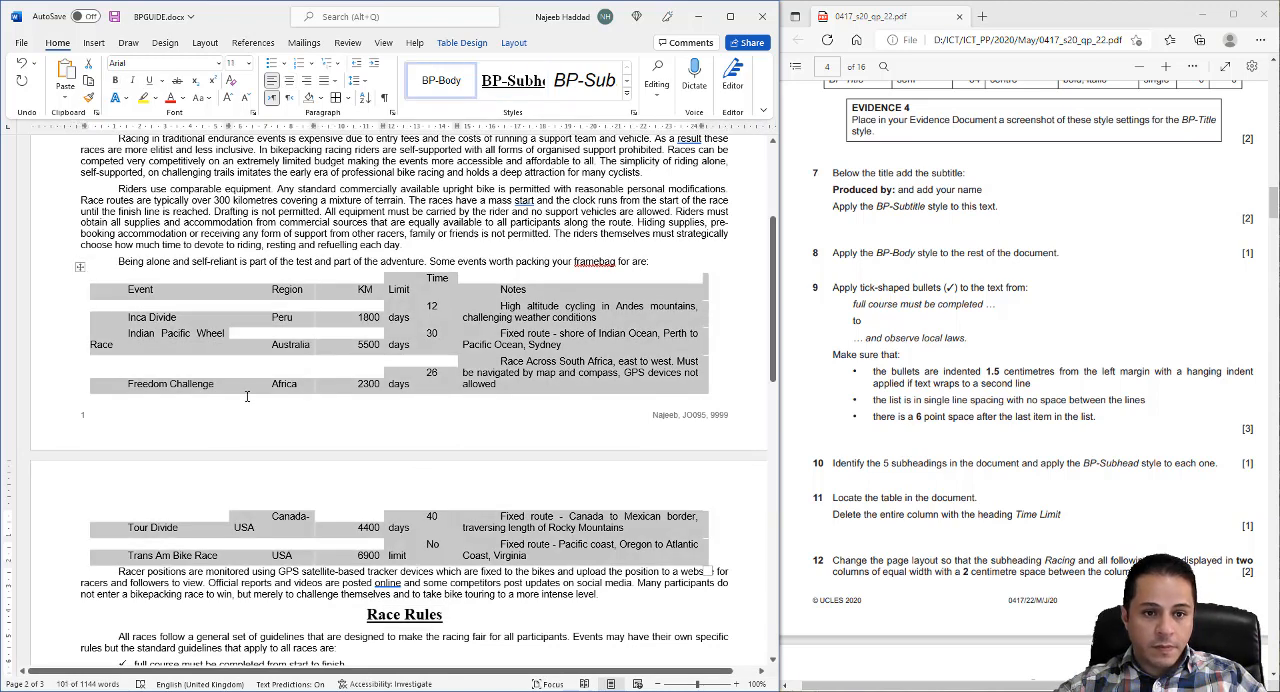
{"action": "left_click", "coordinate": [347, 97]}
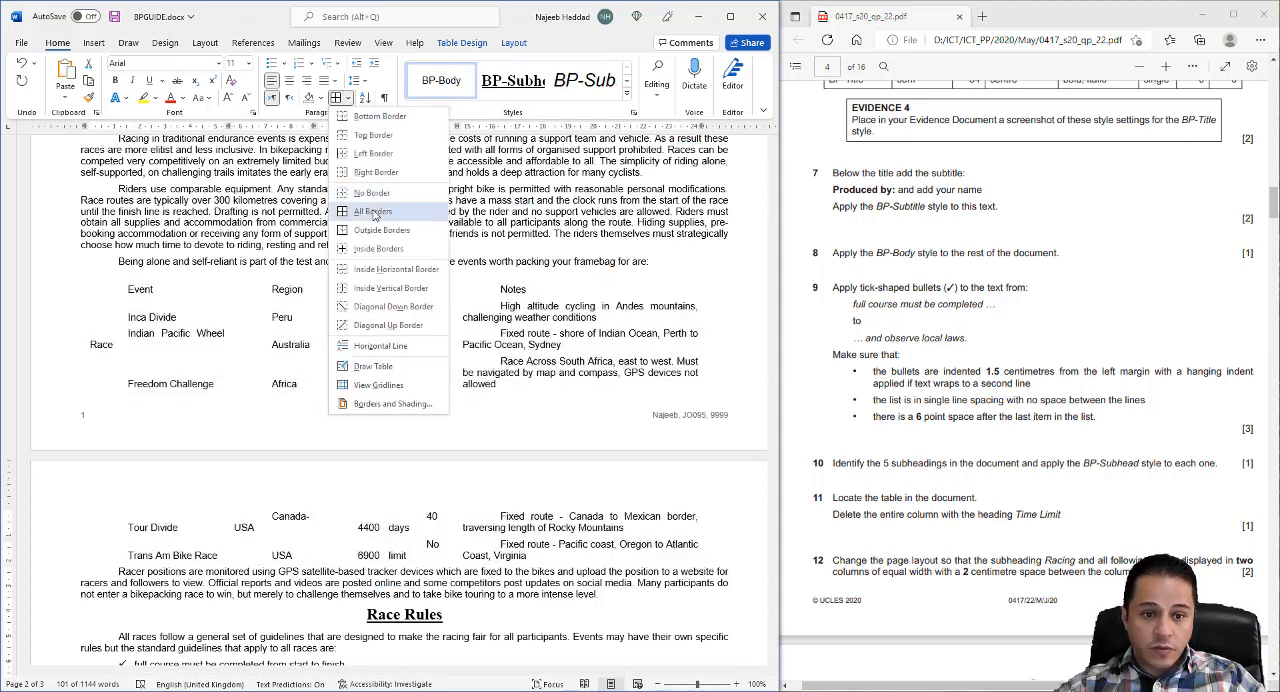
{"action": "left_click", "coordinate": [374, 214]}
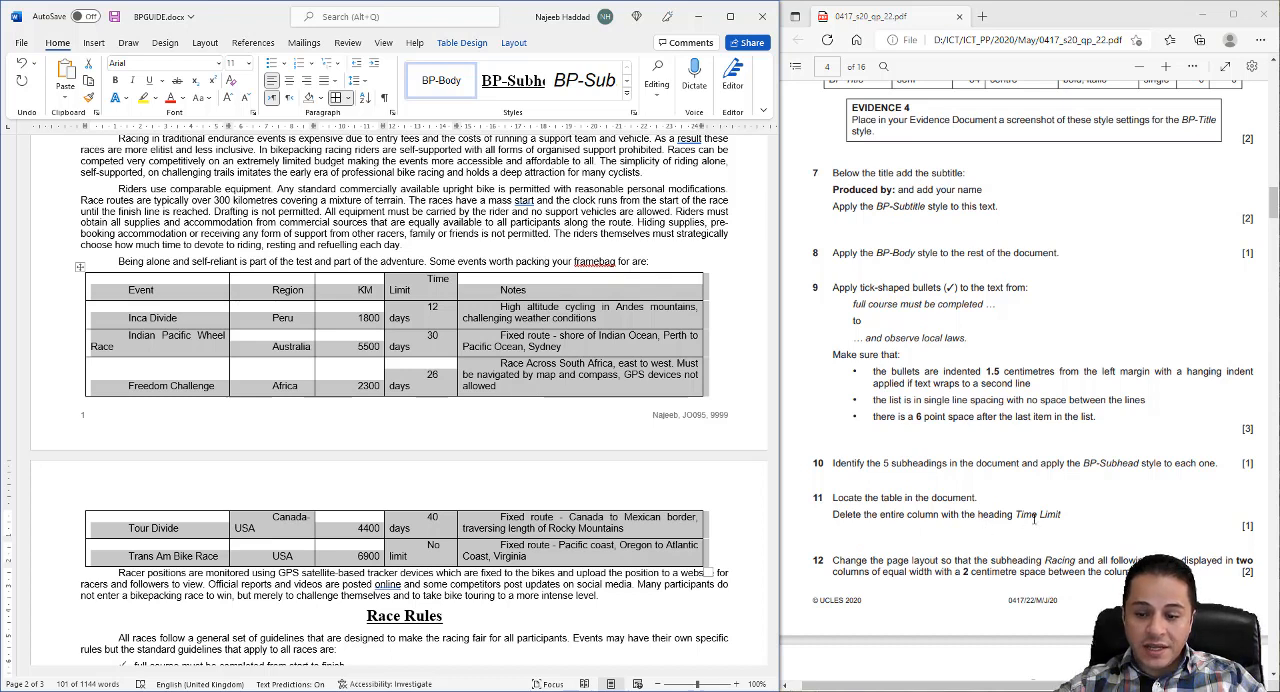
- Delete the entire Time Limit column from the events table
{"action": "left_click", "coordinate": [427, 269]}
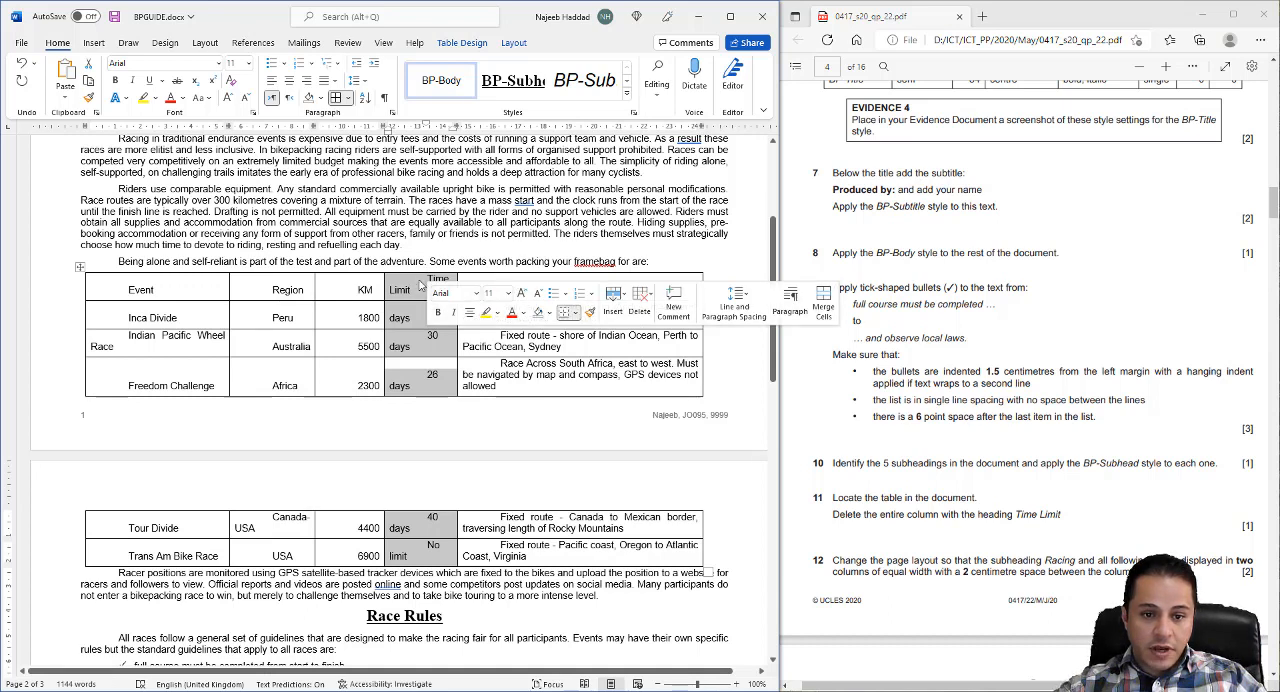
{"action": "right_click", "coordinate": [421, 284]}
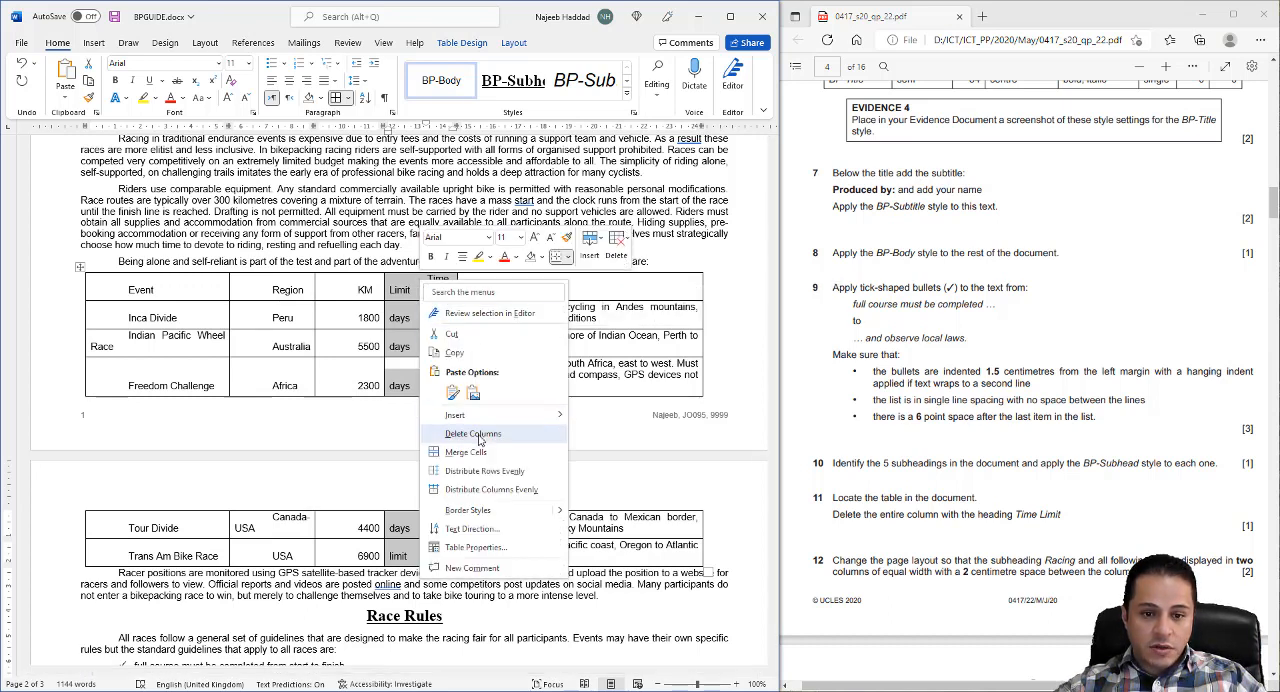
{"action": "left_click", "coordinate": [620, 246]}
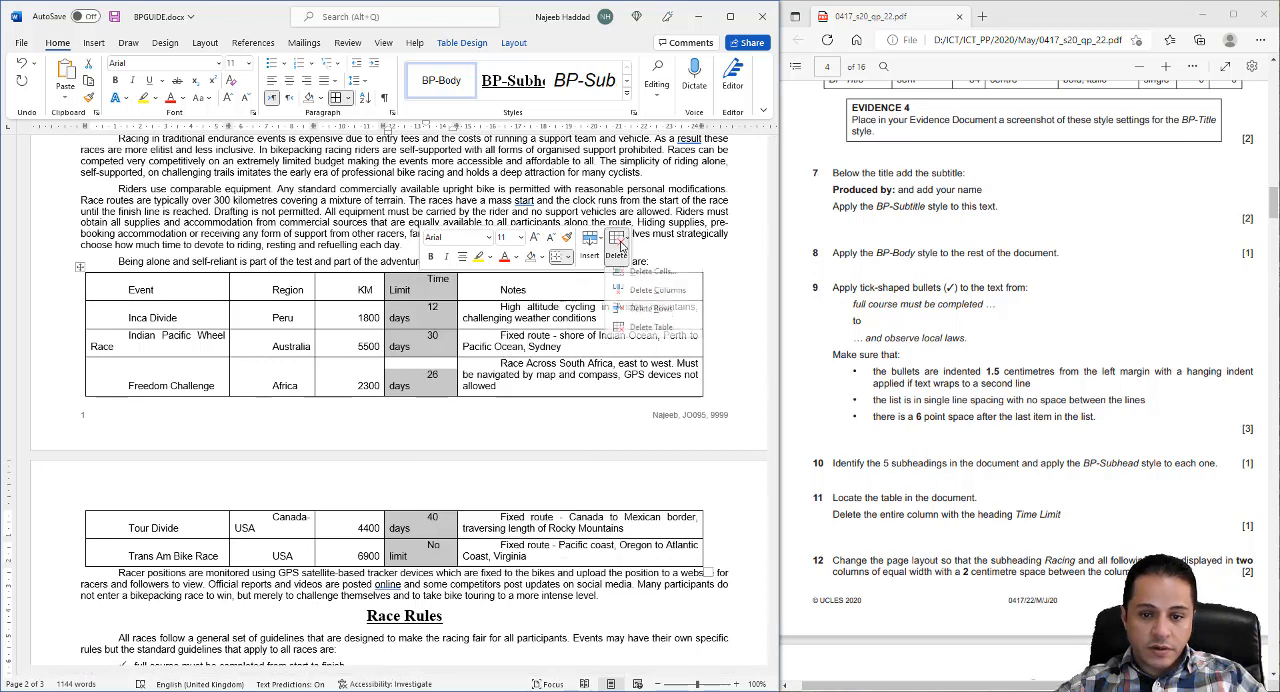
{"action": "left_click", "coordinate": [657, 296]}
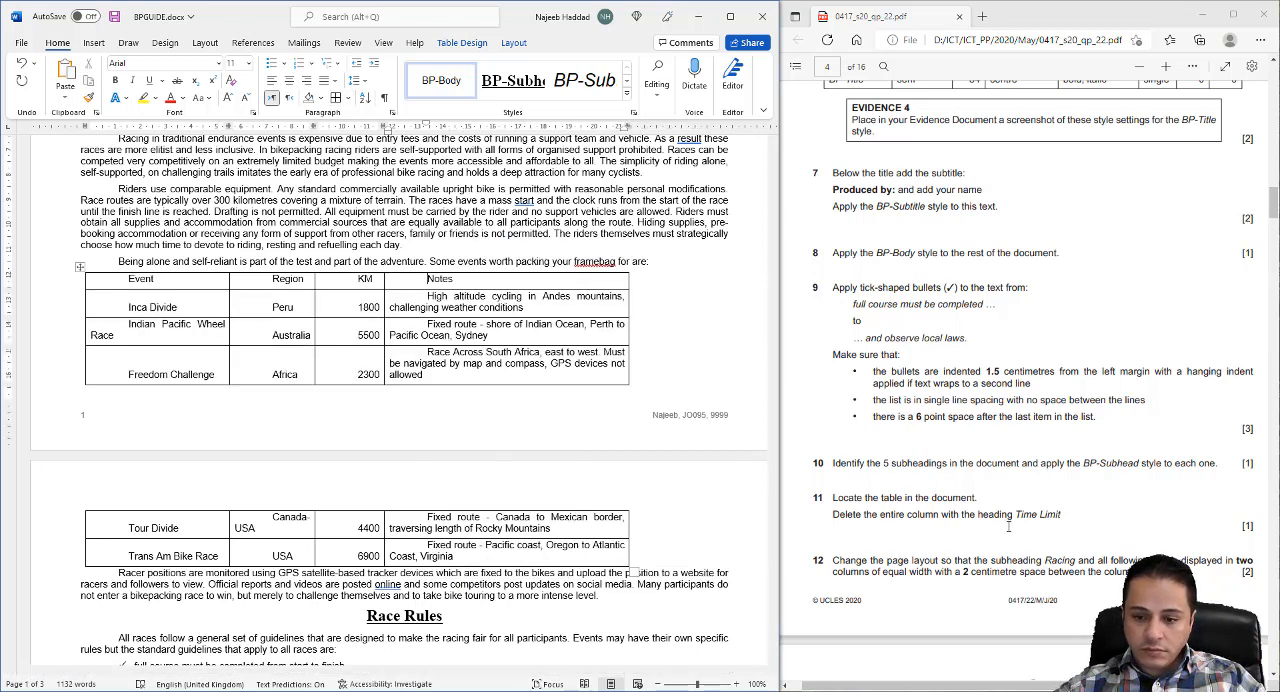
- Lay out the text from the Racing subheading to the document's end in two equal-width columns with 2 cm spacing
{"action": "scroll", "coordinate": [929, 438], "scroll_direction": "down", "scroll_amount": 2}
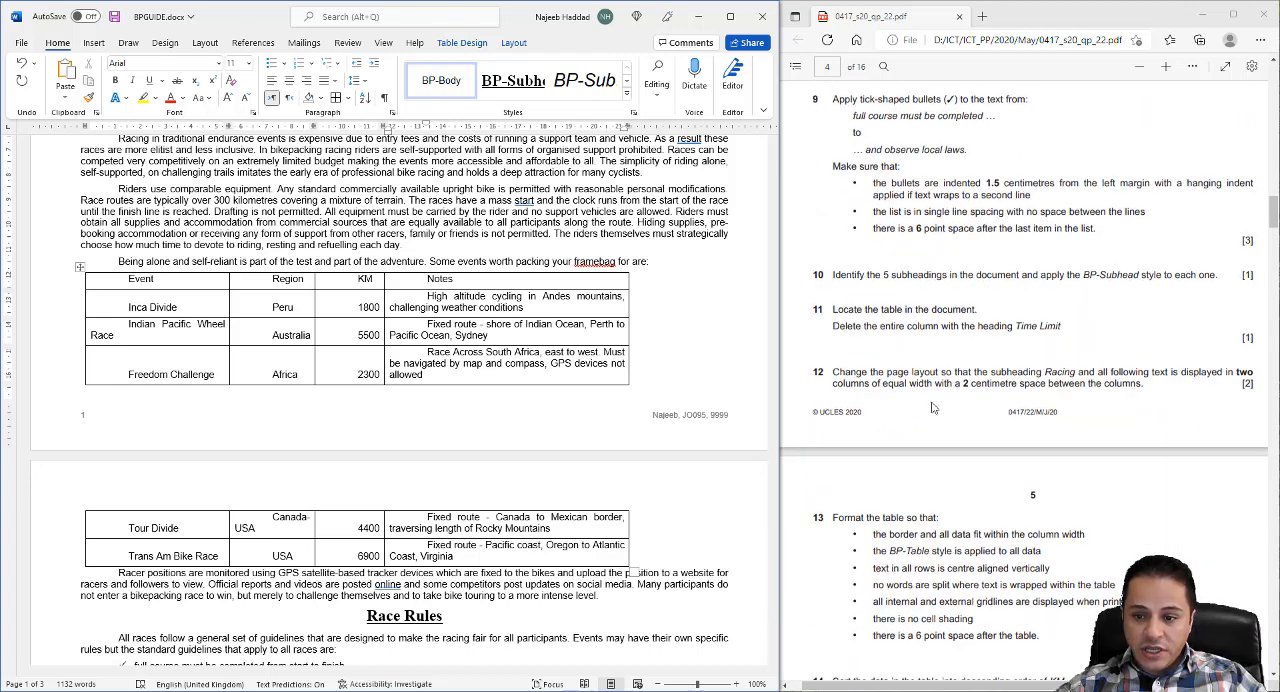
{"action": "scroll", "coordinate": [328, 255], "scroll_direction": "up", "scroll_amount": 3}
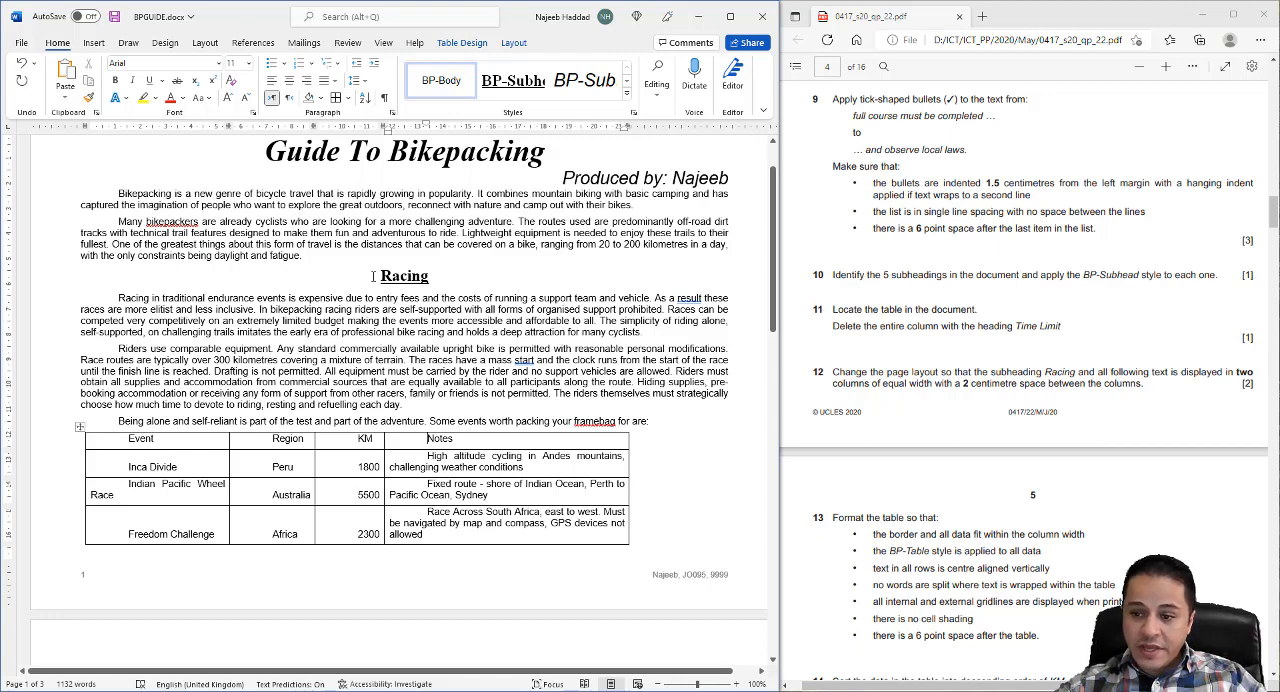
{"action": "left_click_drag", "start_coordinate": [373, 276], "coordinate": [524, 435]}
{"action": "scroll", "coordinate": [455, 428], "scroll_direction": "down", "scroll_amount": 5}
{"action": "scroll", "coordinate": [459, 427], "scroll_direction": "down", "scroll_amount": 7}
{"action": "scroll", "coordinate": [484, 438], "scroll_direction": "down", "scroll_amount": 8}
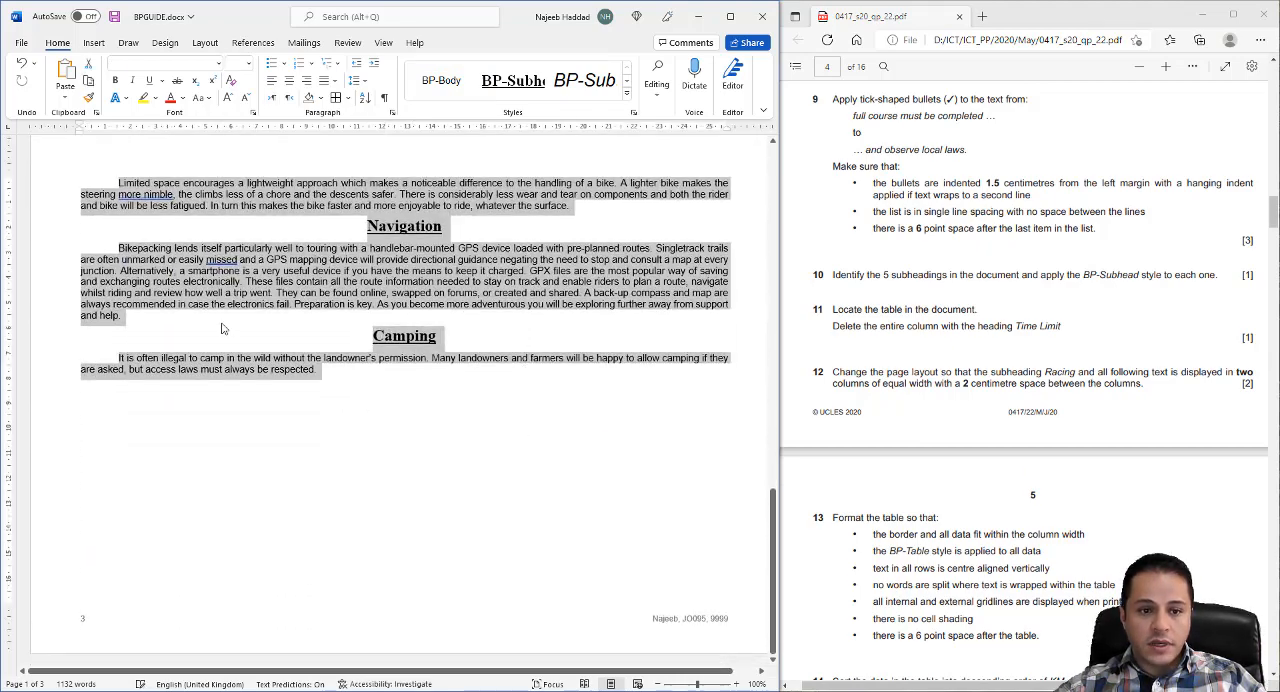
{"action": "left_click", "coordinate": [204, 43]}
{"action": "left_click", "coordinate": [138, 78]}
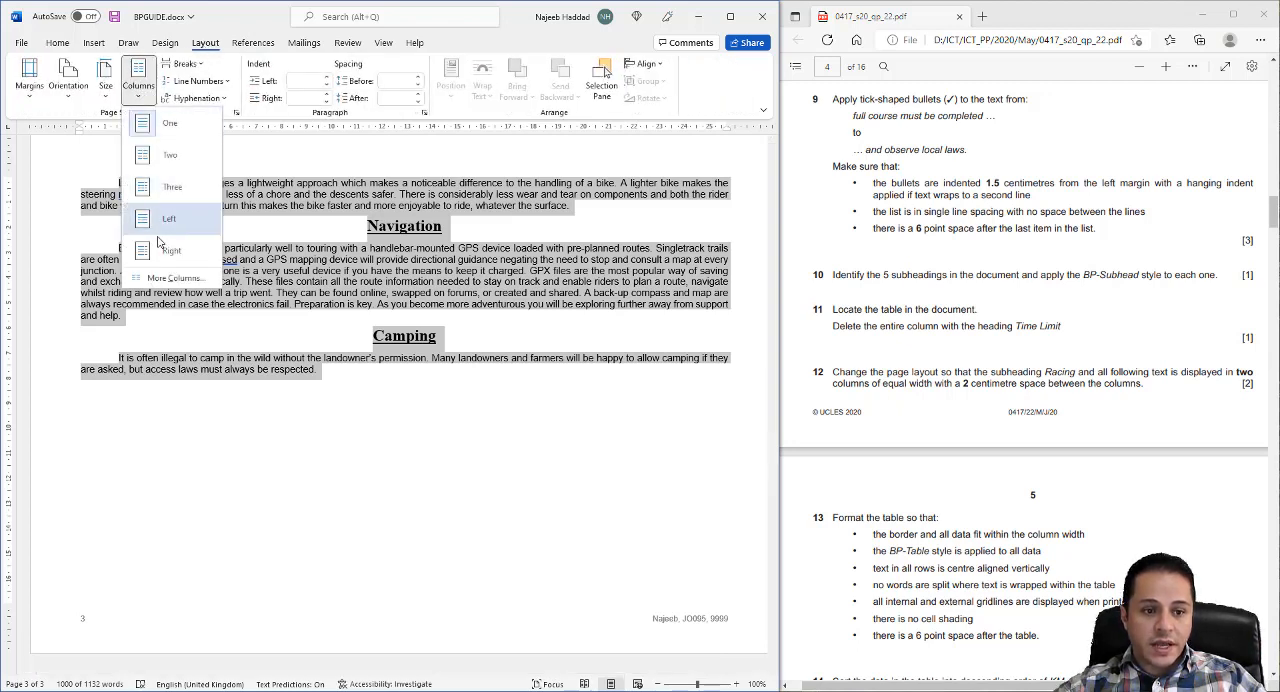
{"action": "left_click", "coordinate": [174, 278]}
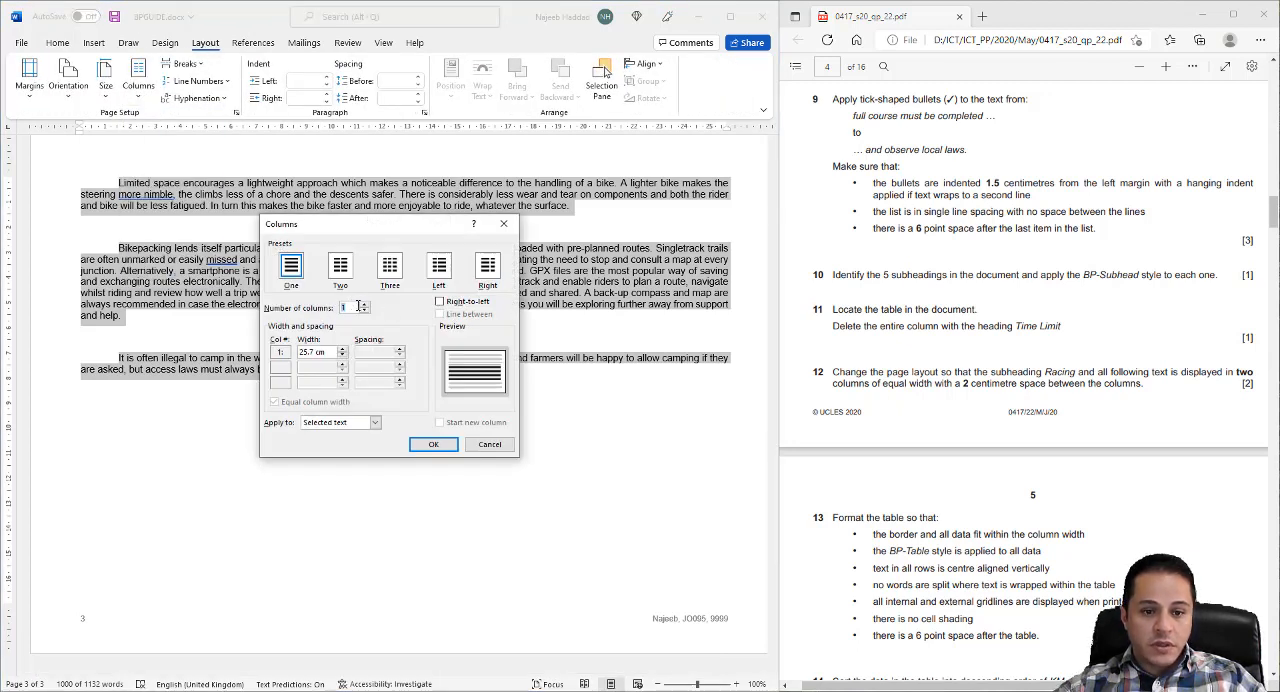
{"action": "left_click", "coordinate": [348, 266]}
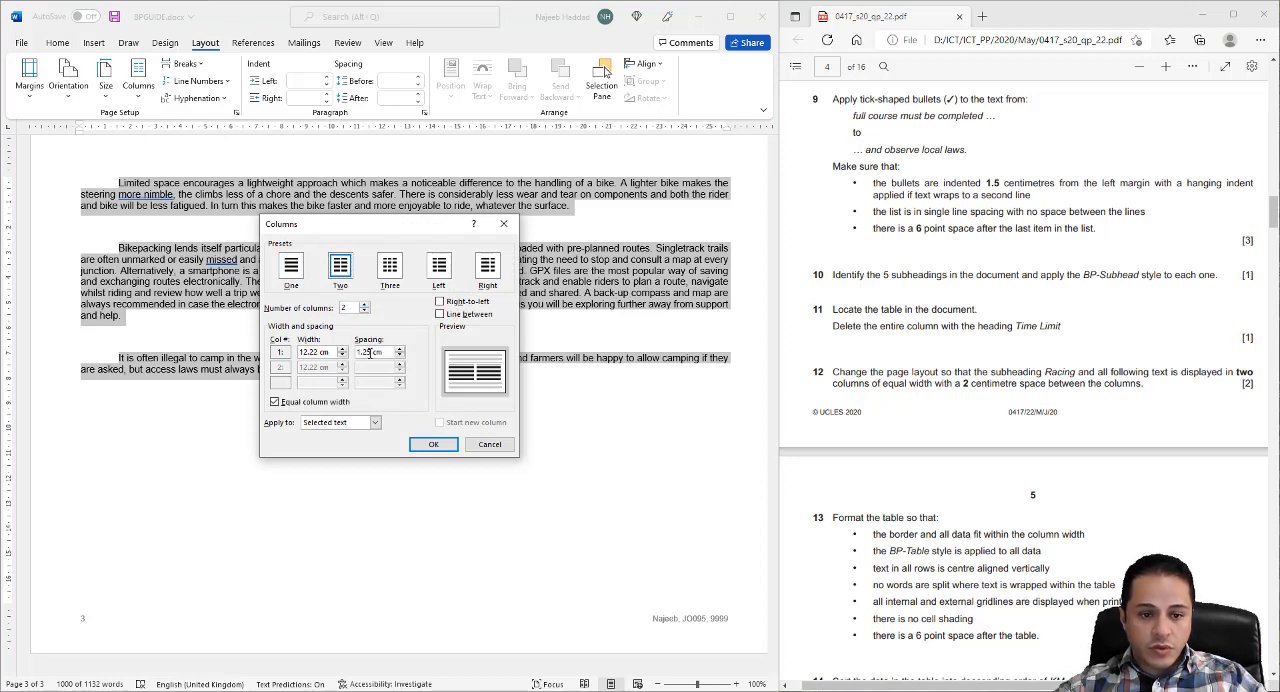
{"action": "left_click_drag", "start_coordinate": [369, 352], "coordinate": [358, 352]}
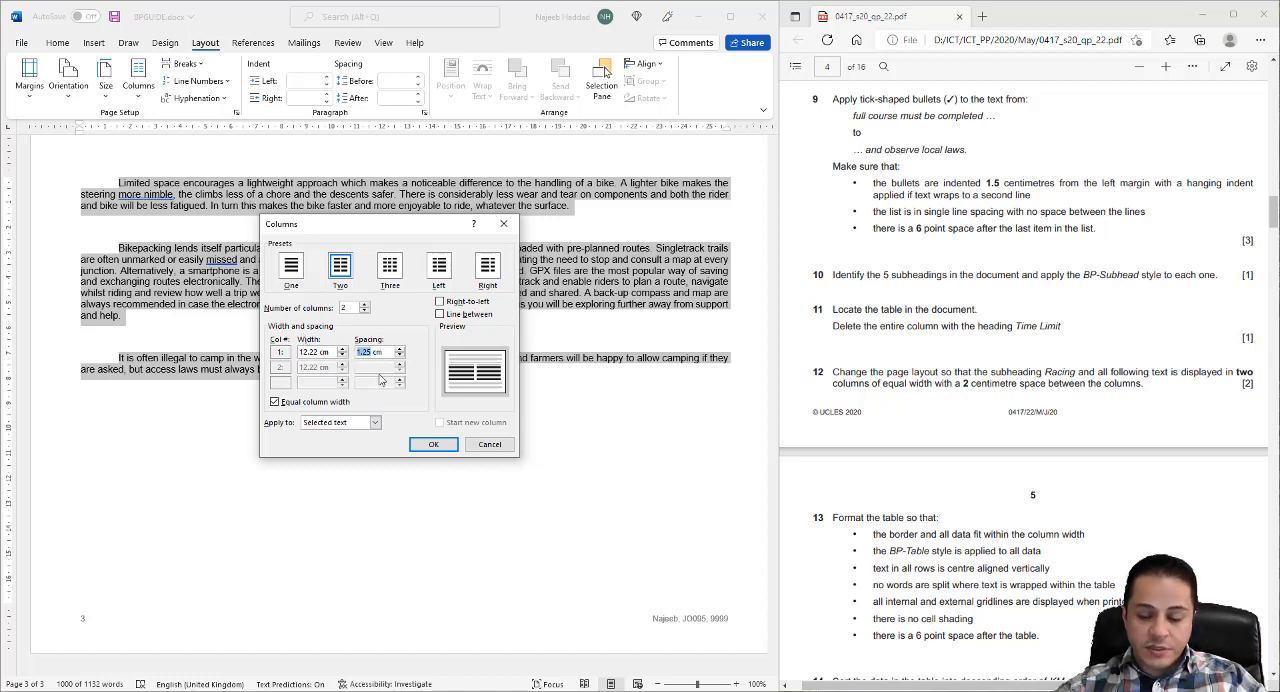
{"action": "type", "text": "2"}
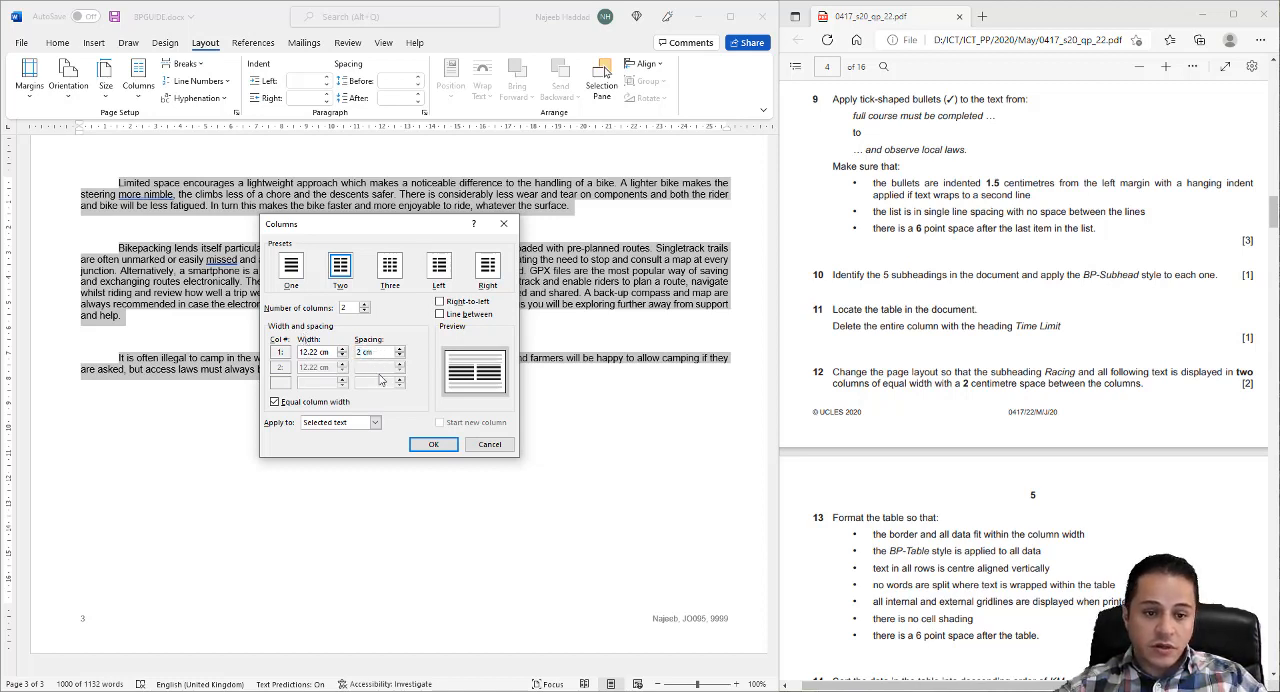
{"action": "left_click", "coordinate": [352, 308]}
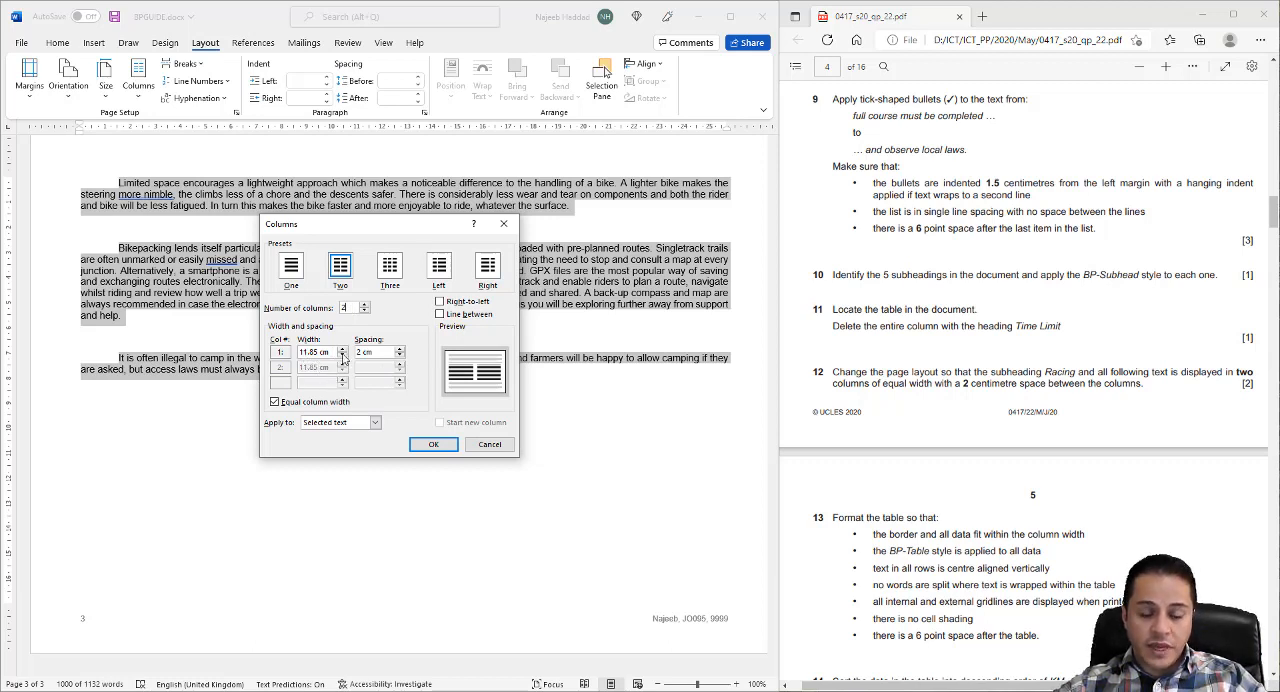
{"action": "left_click", "coordinate": [435, 447]}
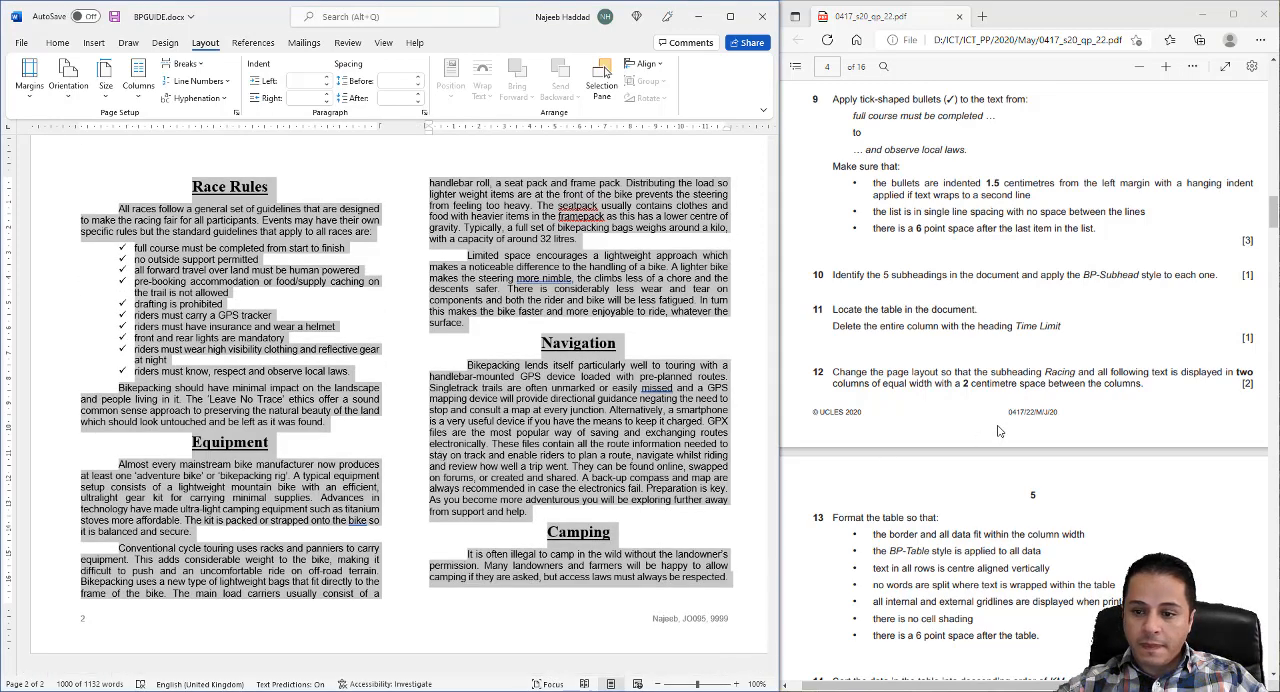
- Apply the BP-Table style to all data in the bikepacking events table
{"action": "scroll", "coordinate": [950, 420], "scroll_direction": "down", "scroll_amount": 2}
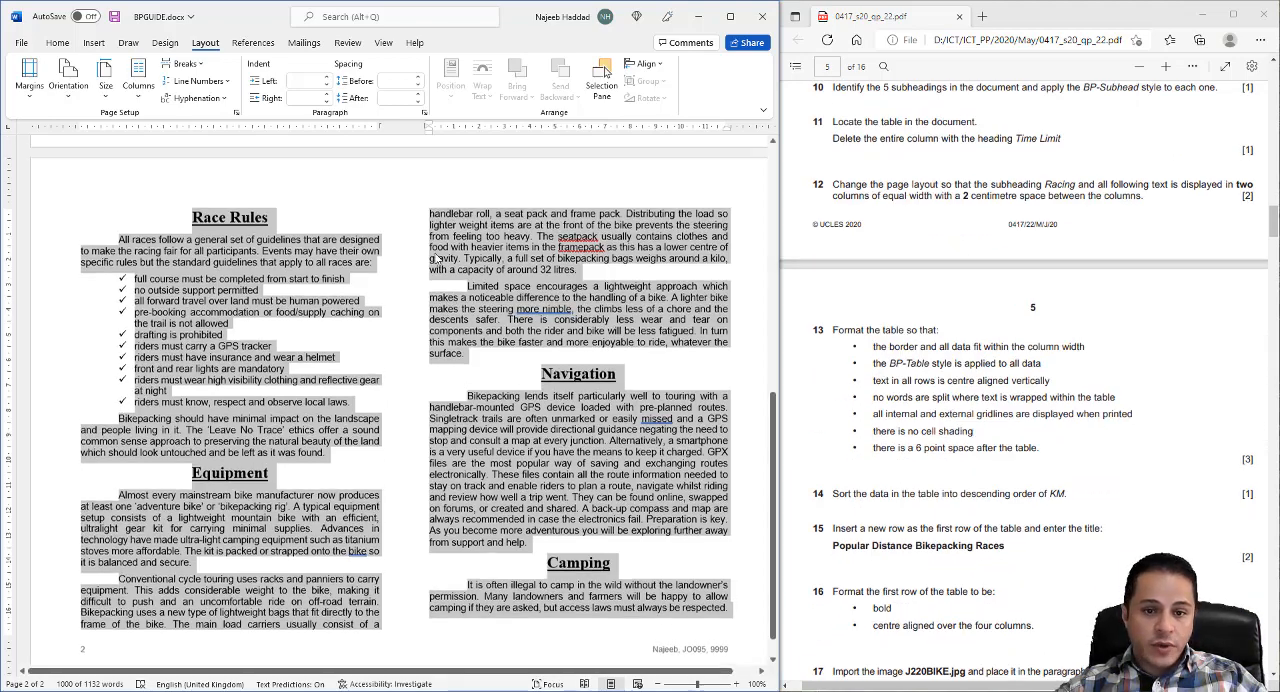
{"action": "scroll", "coordinate": [670, 335], "scroll_direction": "up", "scroll_amount": 8}
{"action": "scroll", "coordinate": [463, 332], "scroll_direction": "up", "scroll_amount": 1}
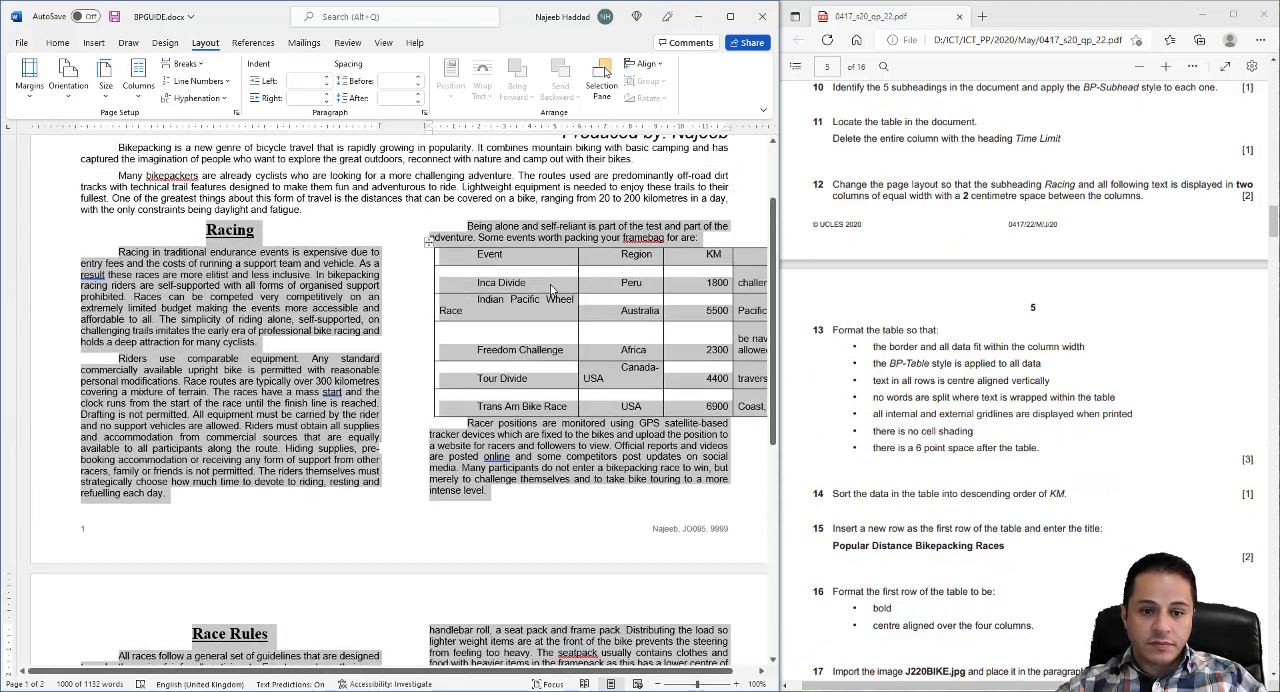
{"action": "left_click", "coordinate": [527, 282]}
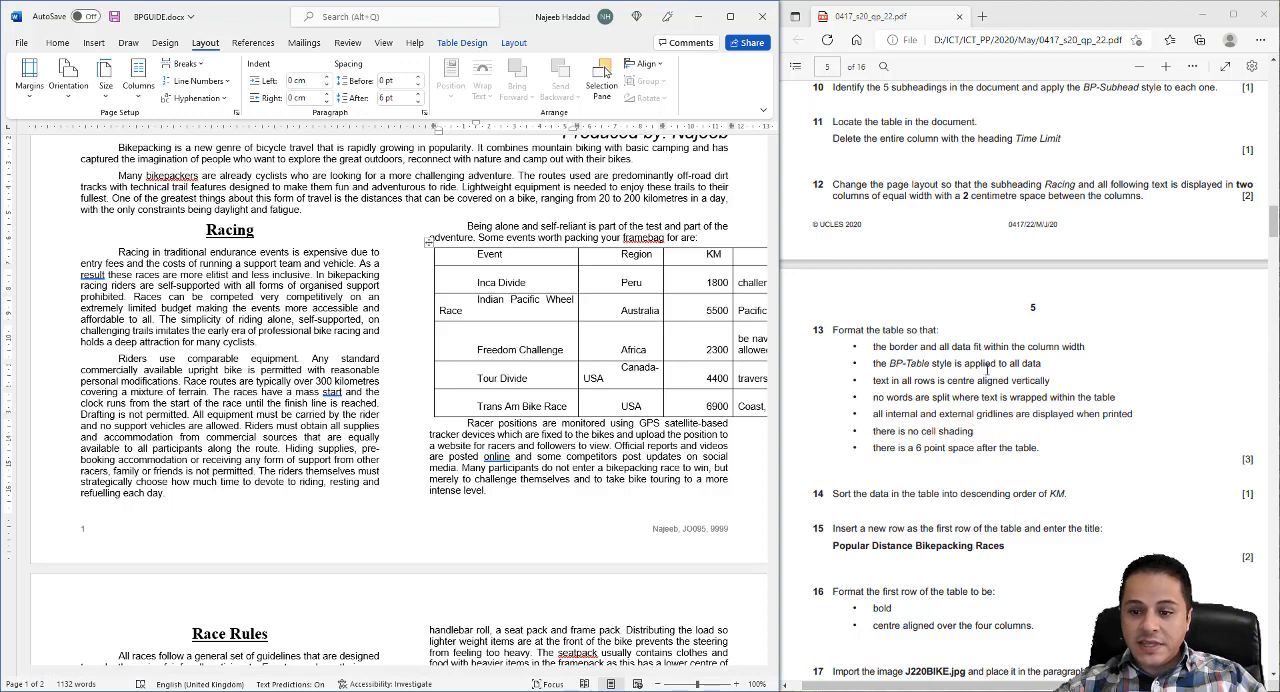
{"action": "left_click", "coordinate": [428, 244]}
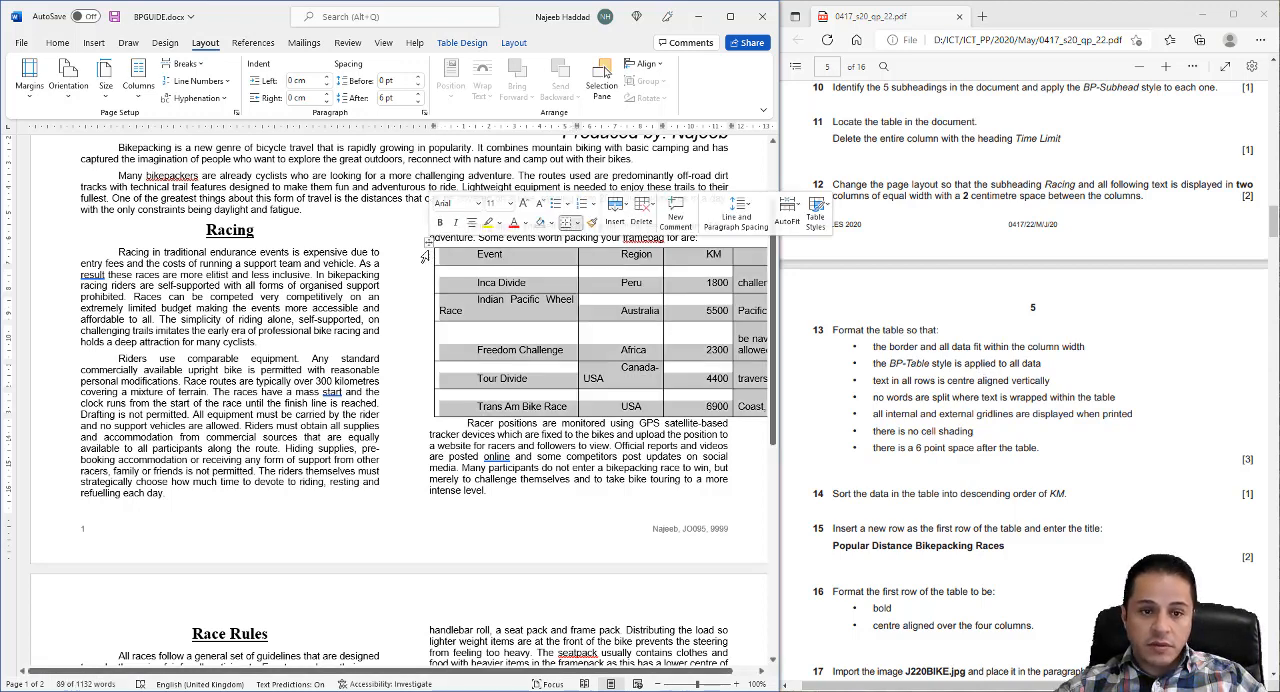
{"action": "left_click", "coordinate": [50, 43]}
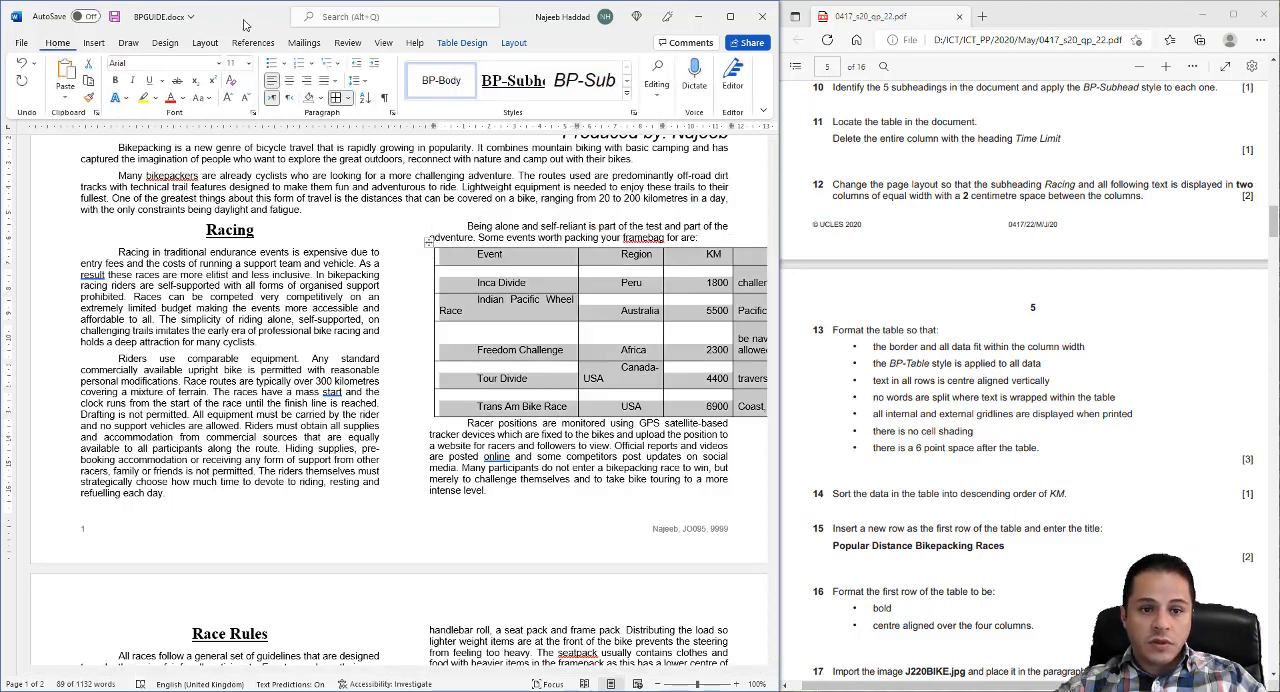
{"action": "left_click", "coordinate": [634, 113]}
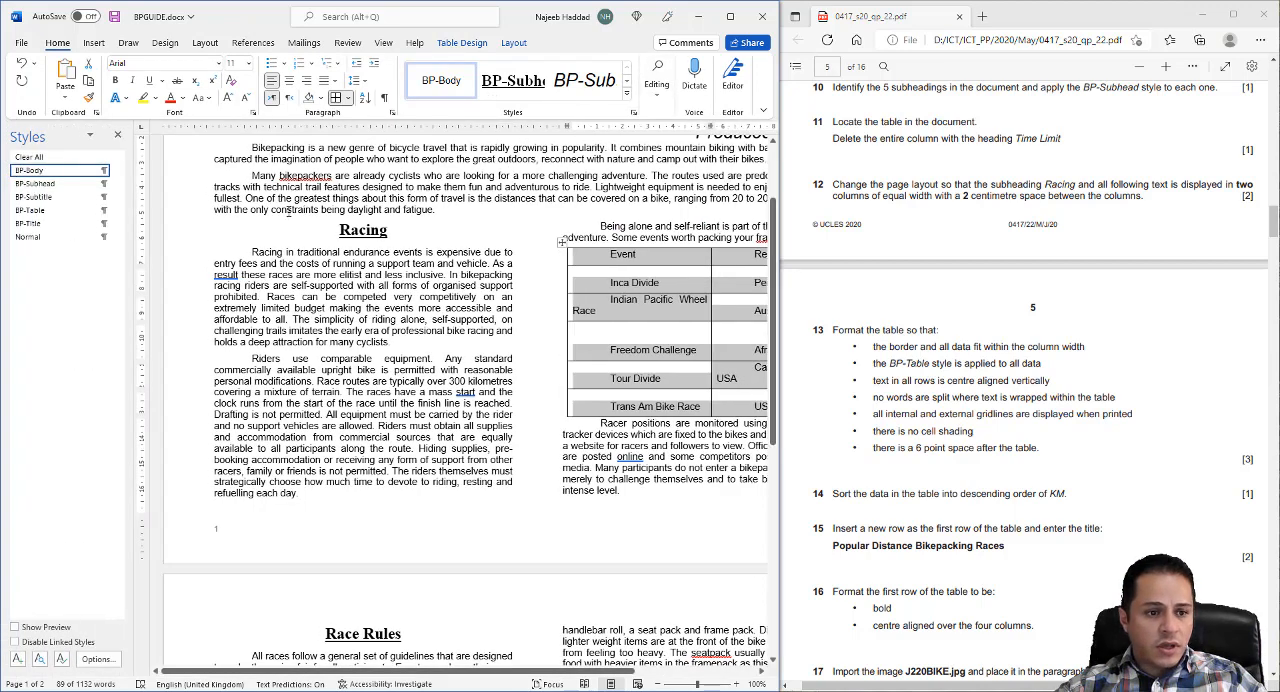
{"action": "left_click", "coordinate": [50, 211]}
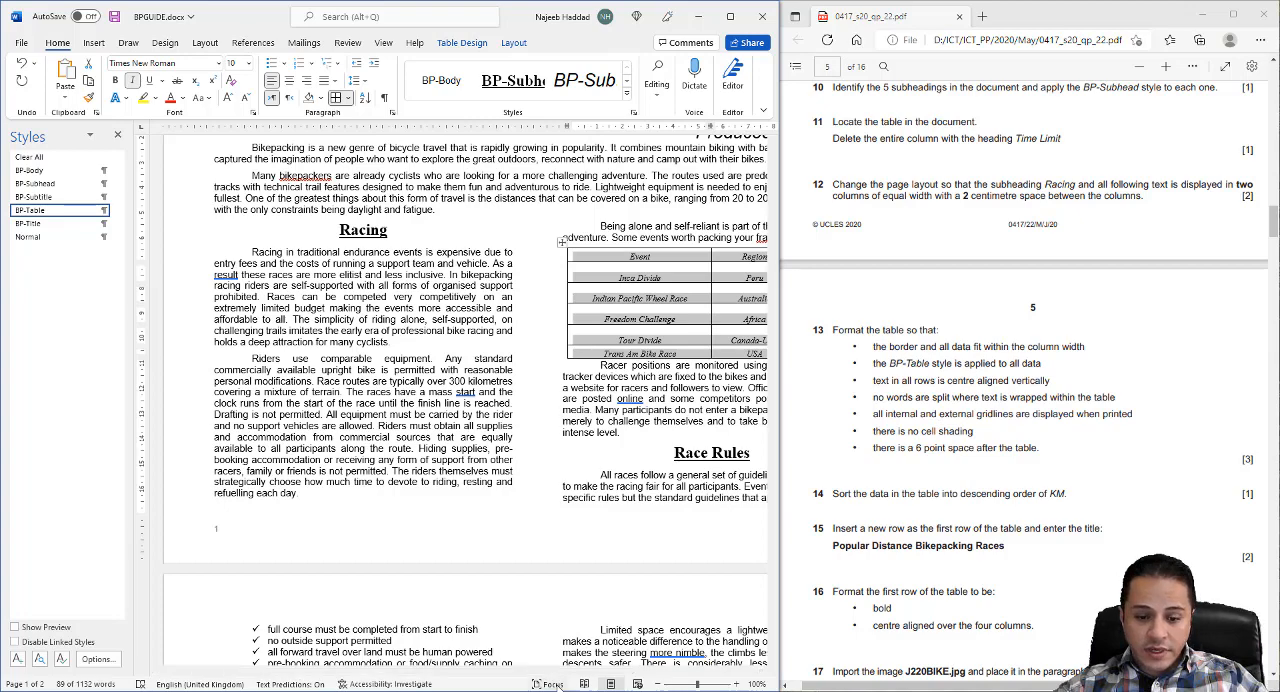
- Centre the text in every cell of the events table both vertically and horizontally
{"action": "left_click_drag", "start_coordinate": [559, 671], "coordinate": [649, 676]}
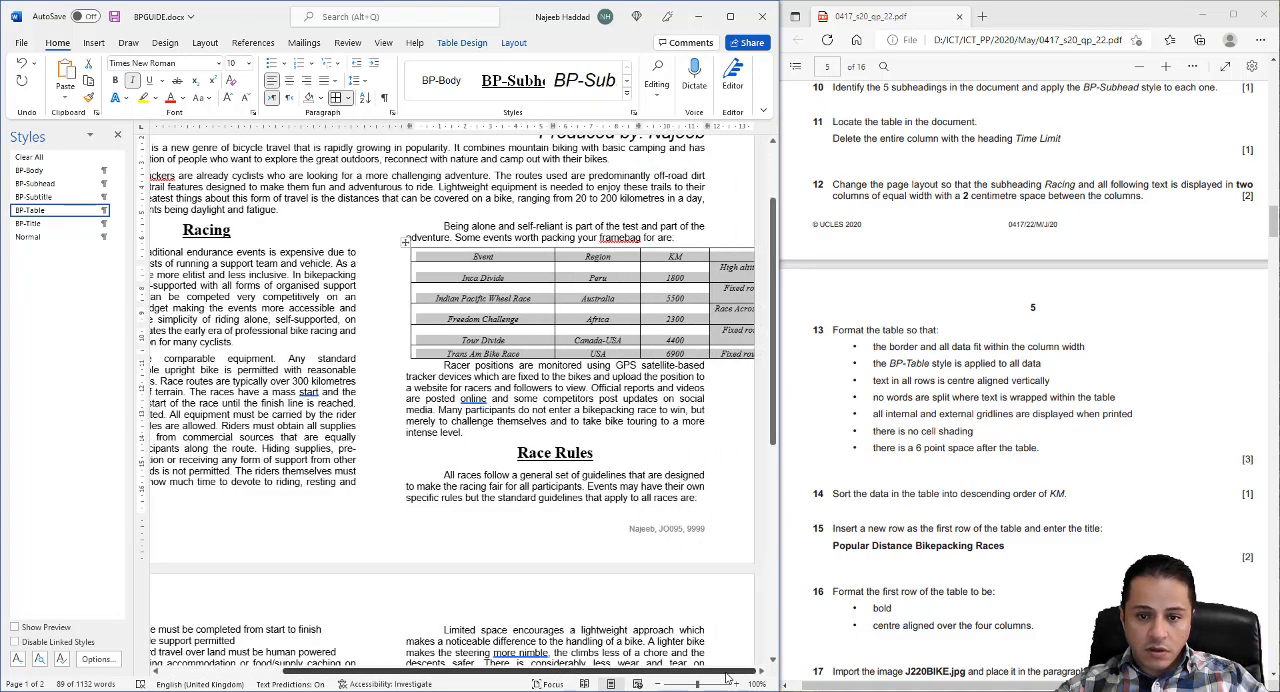
{"action": "left_click", "coordinate": [514, 44]}
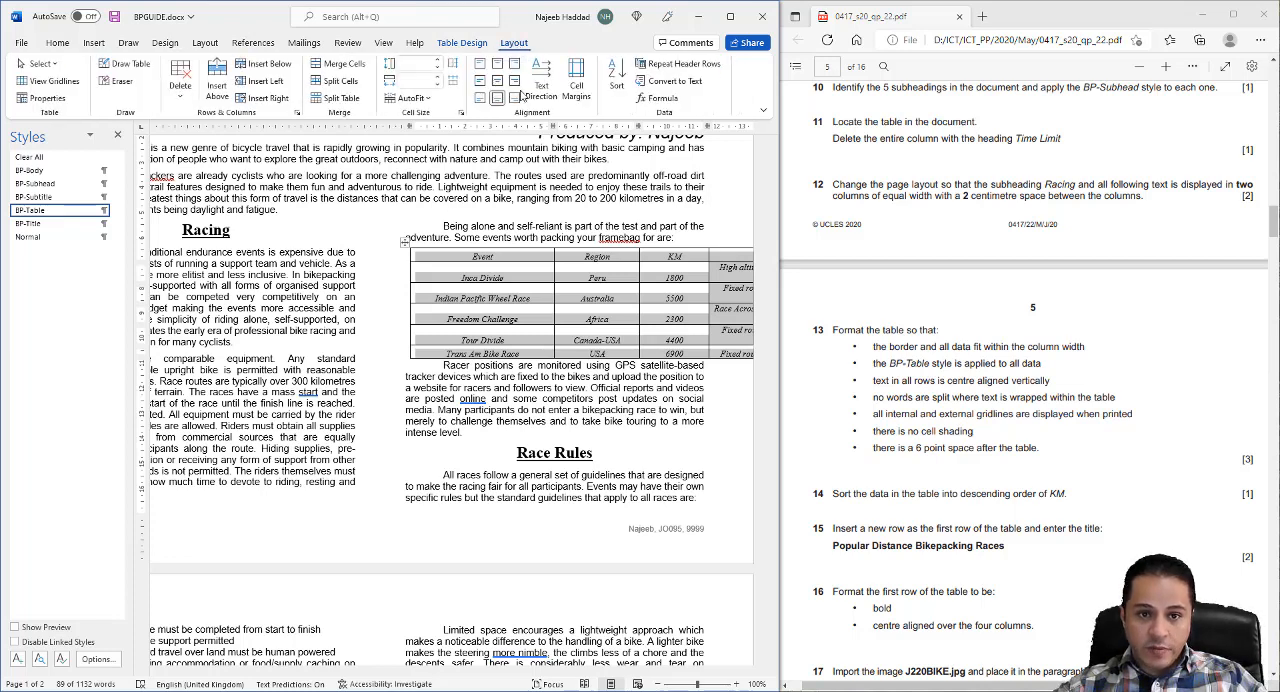
{"action": "left_click", "coordinate": [497, 97]}
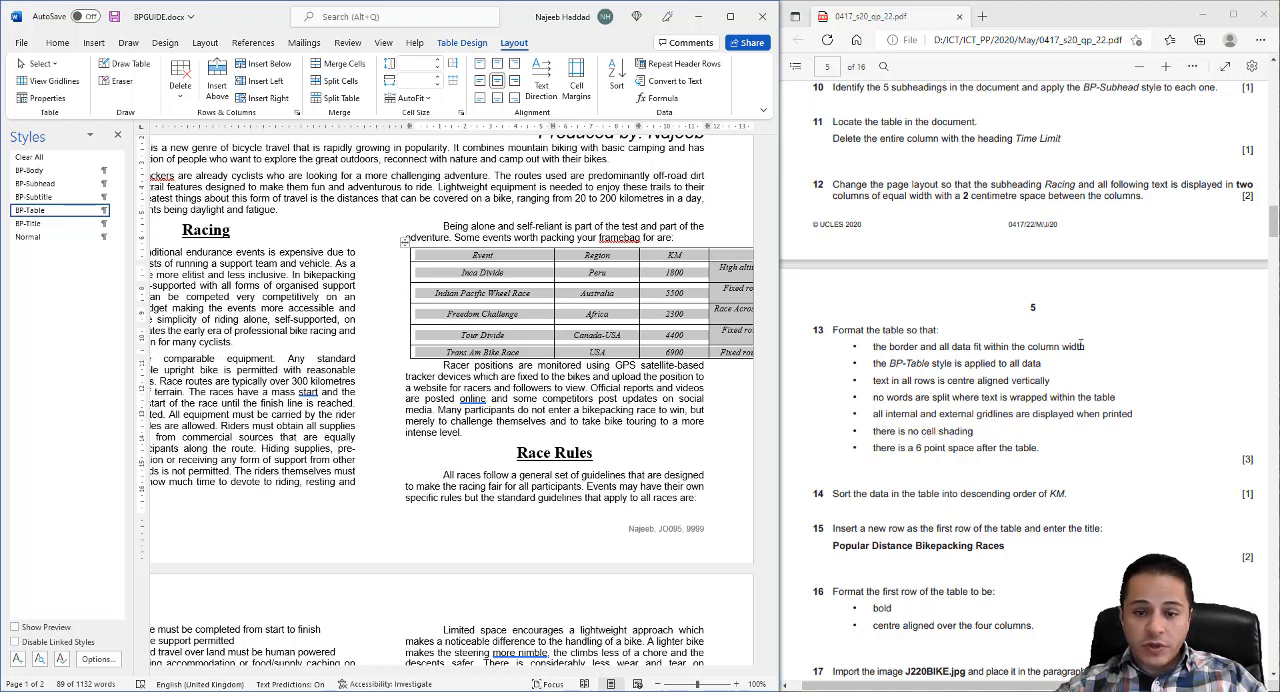
- Try to resize the whole events table with AutoFit to Contents
{"action": "left_click", "coordinate": [405, 243]}
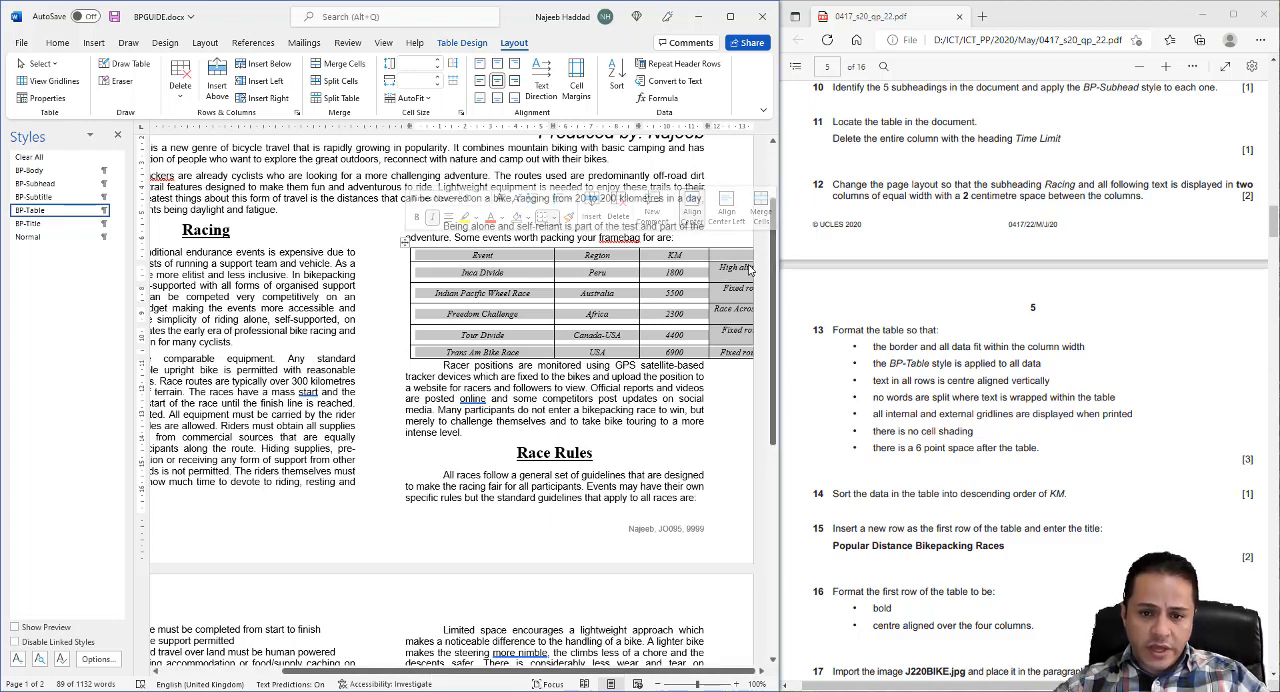
{"action": "right_click", "coordinate": [581, 262]}
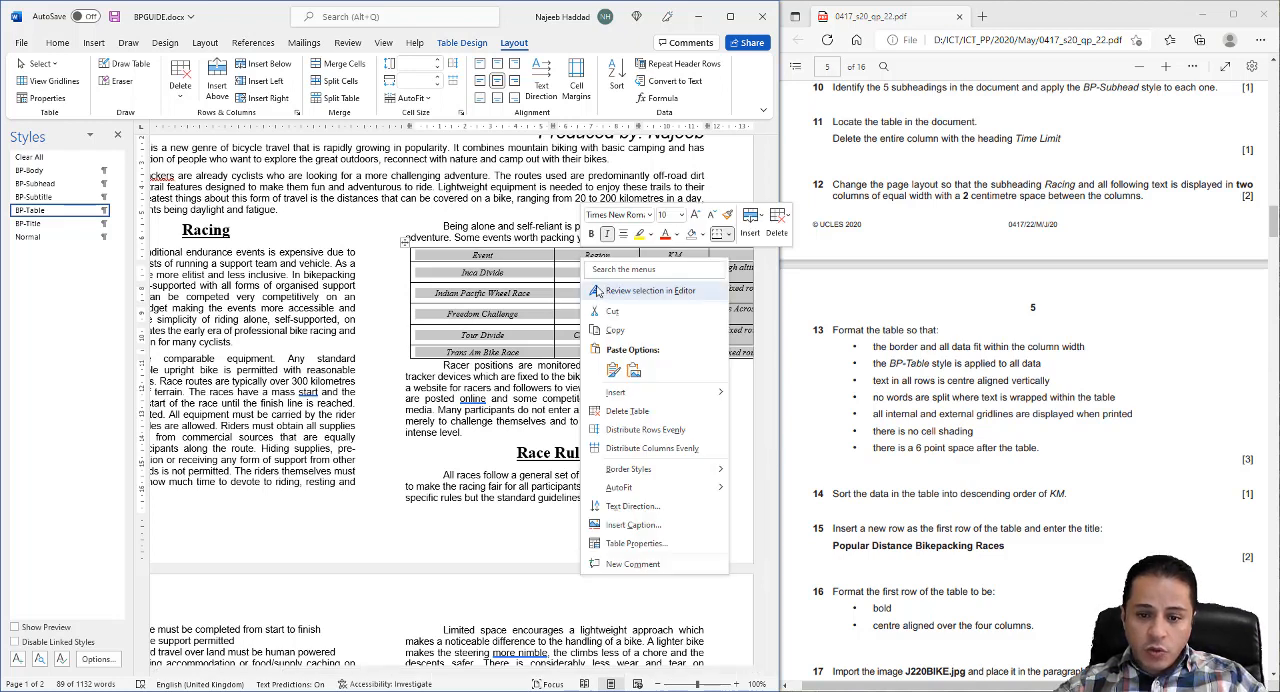
{"action": "mouse_move", "coordinate": [618, 490]}
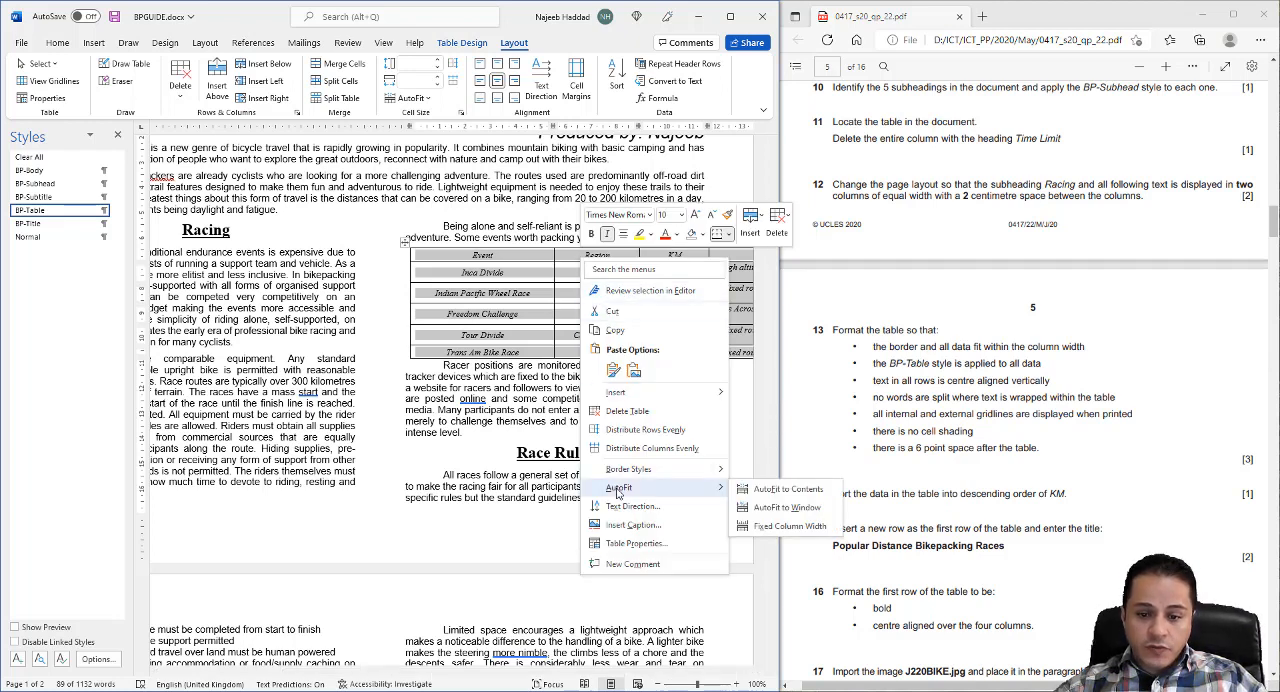
{"action": "left_click", "coordinate": [771, 496]}
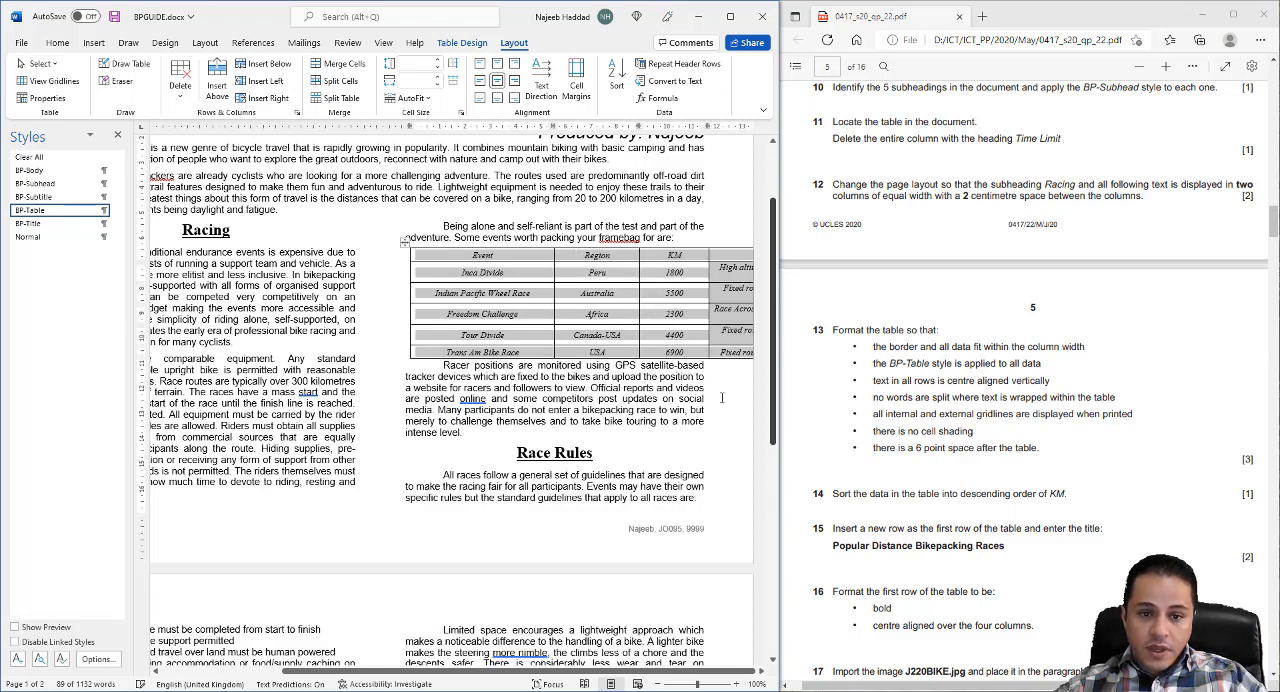
- Try to fit the events table into its text column by setting its preferred width to 11 cm
{"action": "right_click", "coordinate": [478, 272]}
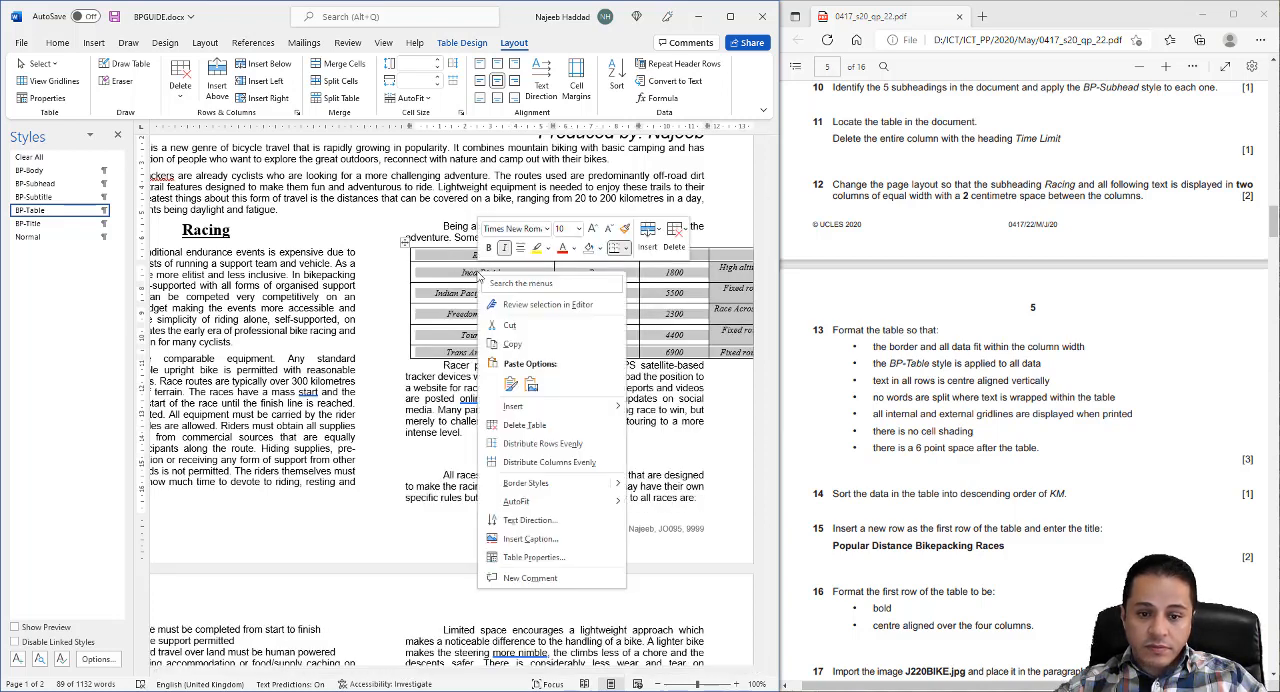
{"action": "left_click", "coordinate": [538, 557]}
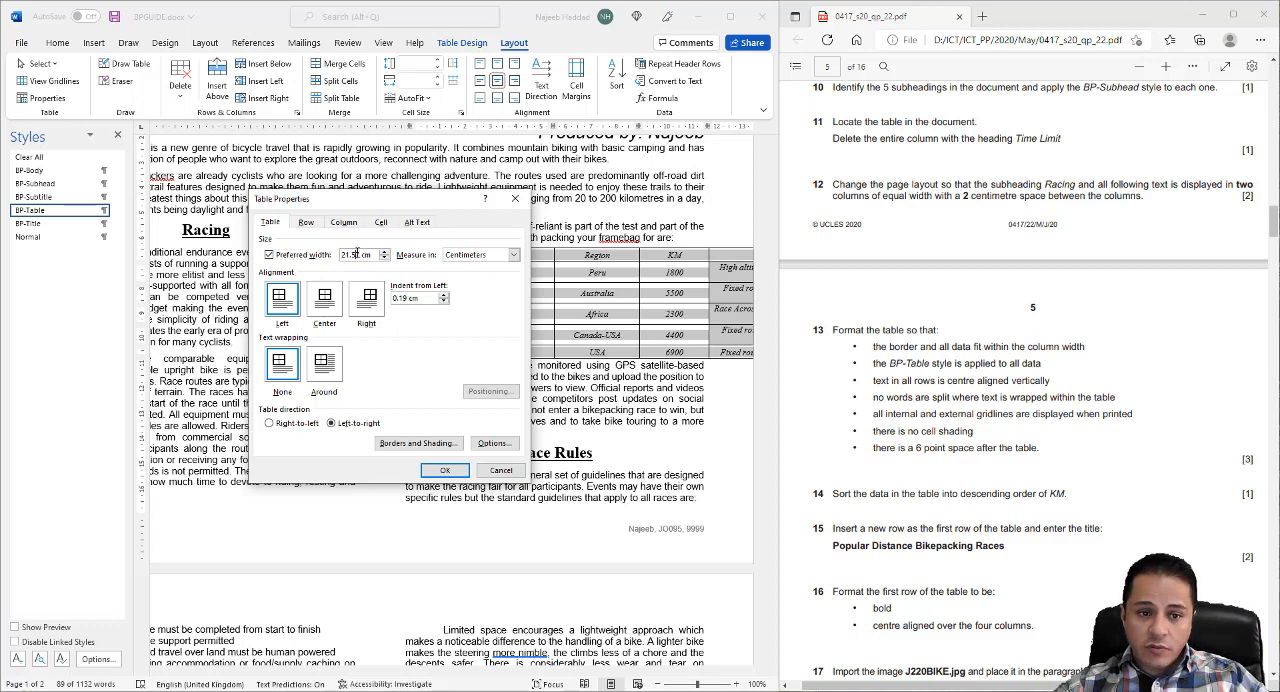
{"action": "left_click_drag", "start_coordinate": [360, 254], "coordinate": [337, 255]}
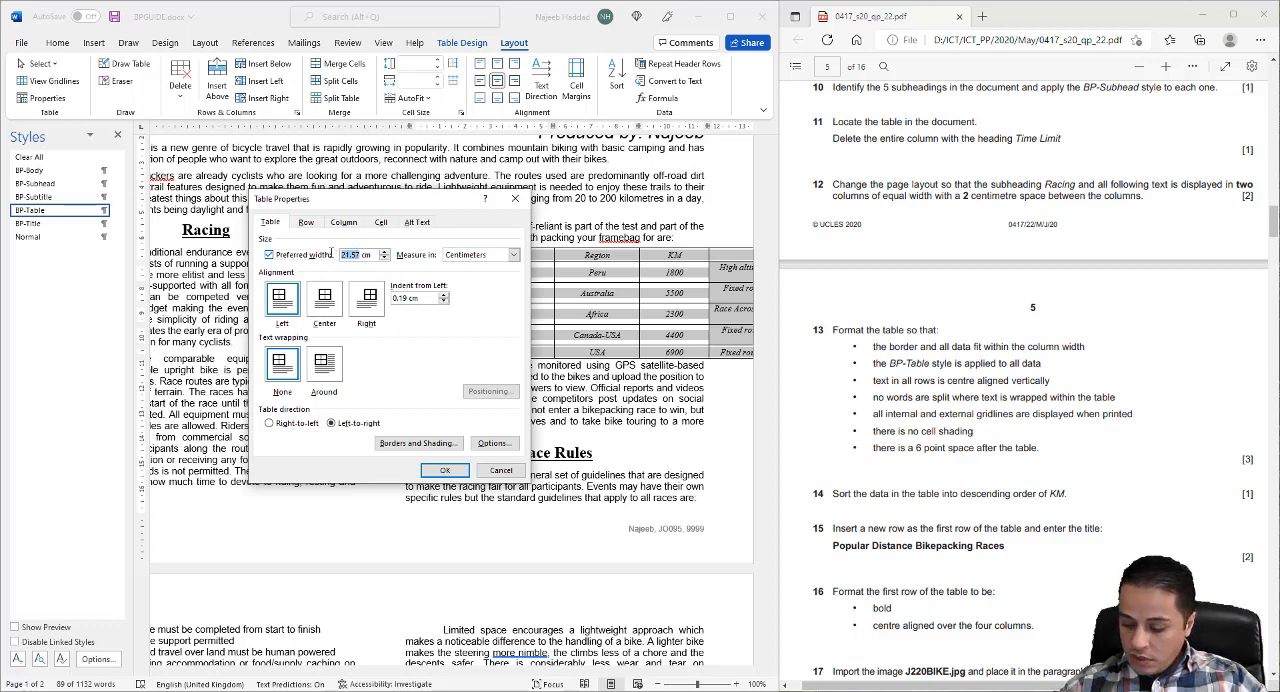
{"action": "type", "text": "11 cm"}
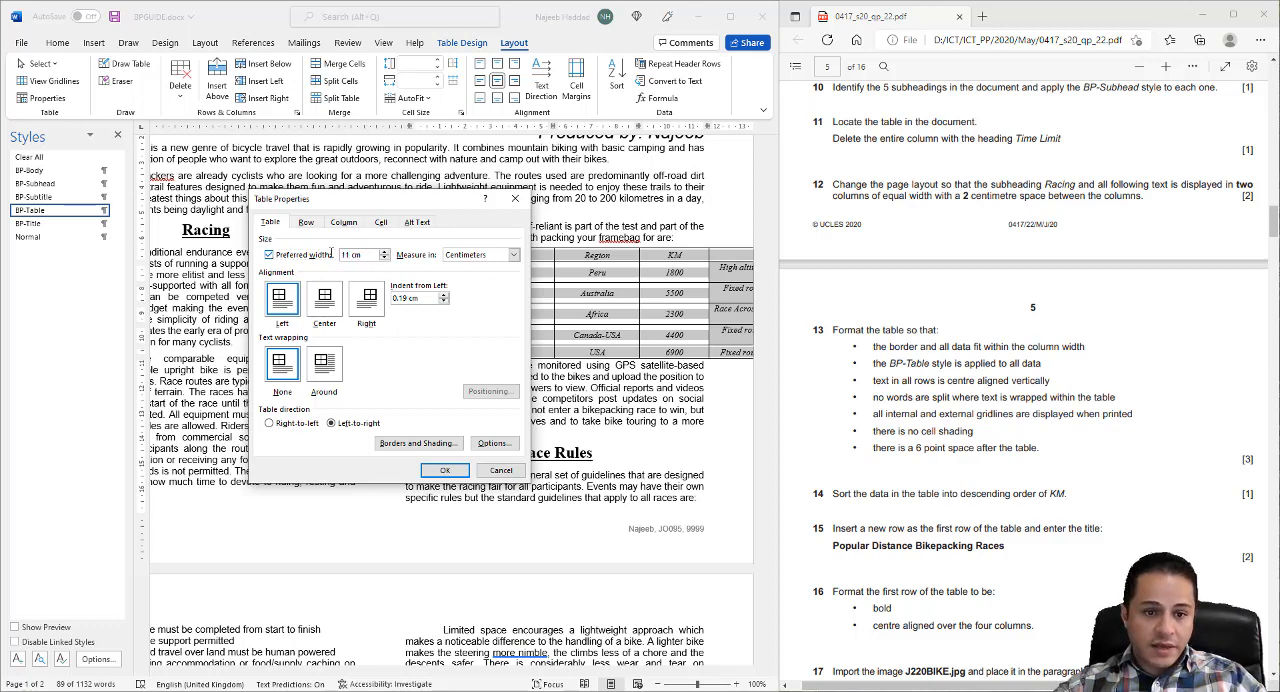
{"action": "left_click", "coordinate": [445, 470]}
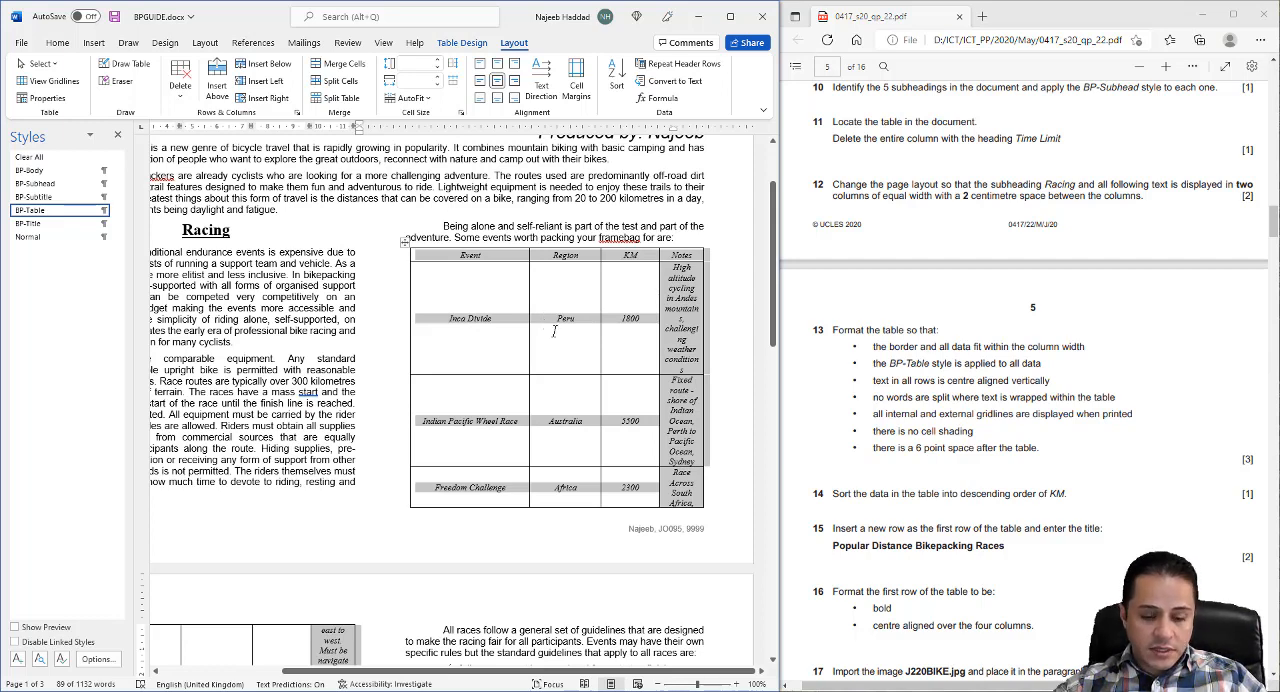
- Fit the events table within its text column using AutoFit to Window
{"action": "right_click", "coordinate": [534, 300]}
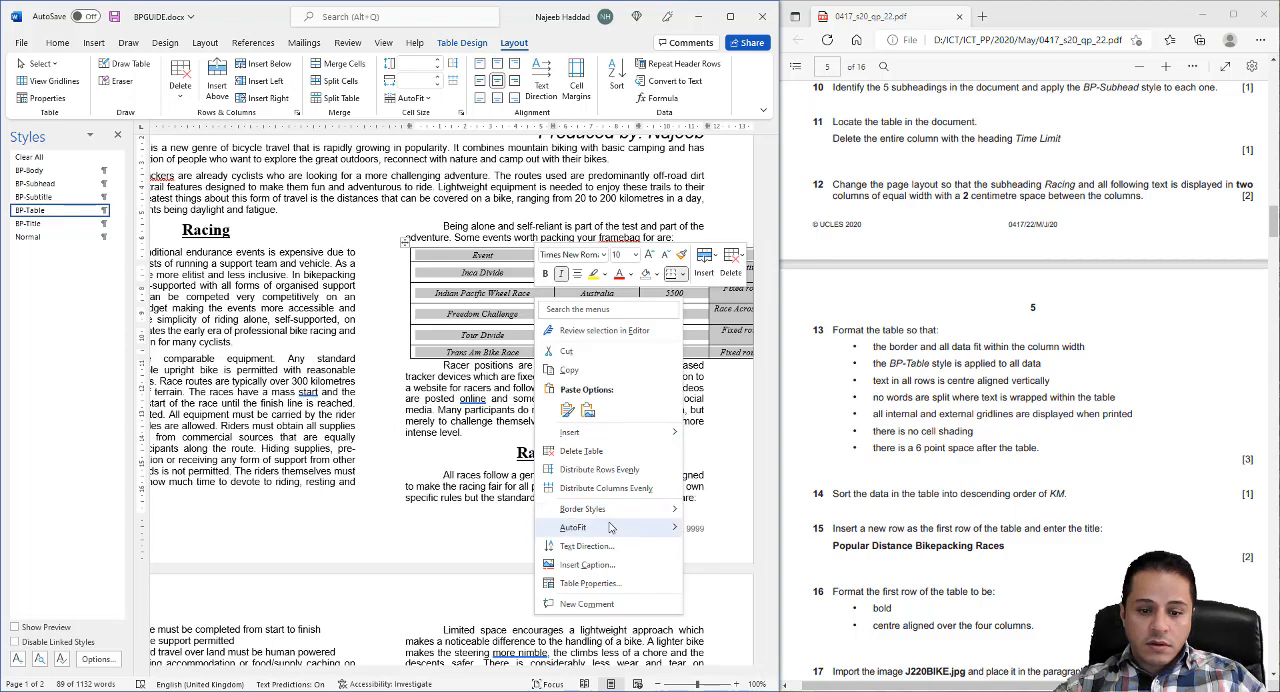
{"action": "mouse_move", "coordinate": [612, 527]}
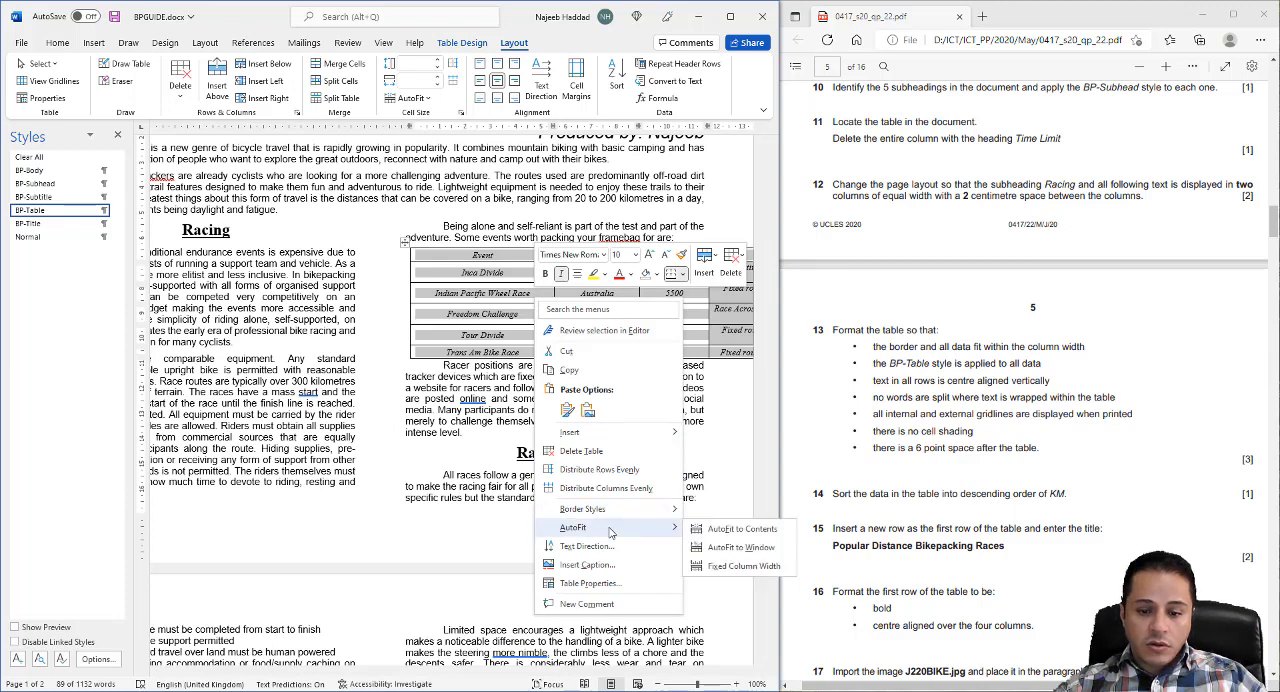
{"action": "left_click", "coordinate": [766, 543]}
{"action": "left_click", "coordinate": [581, 576]}
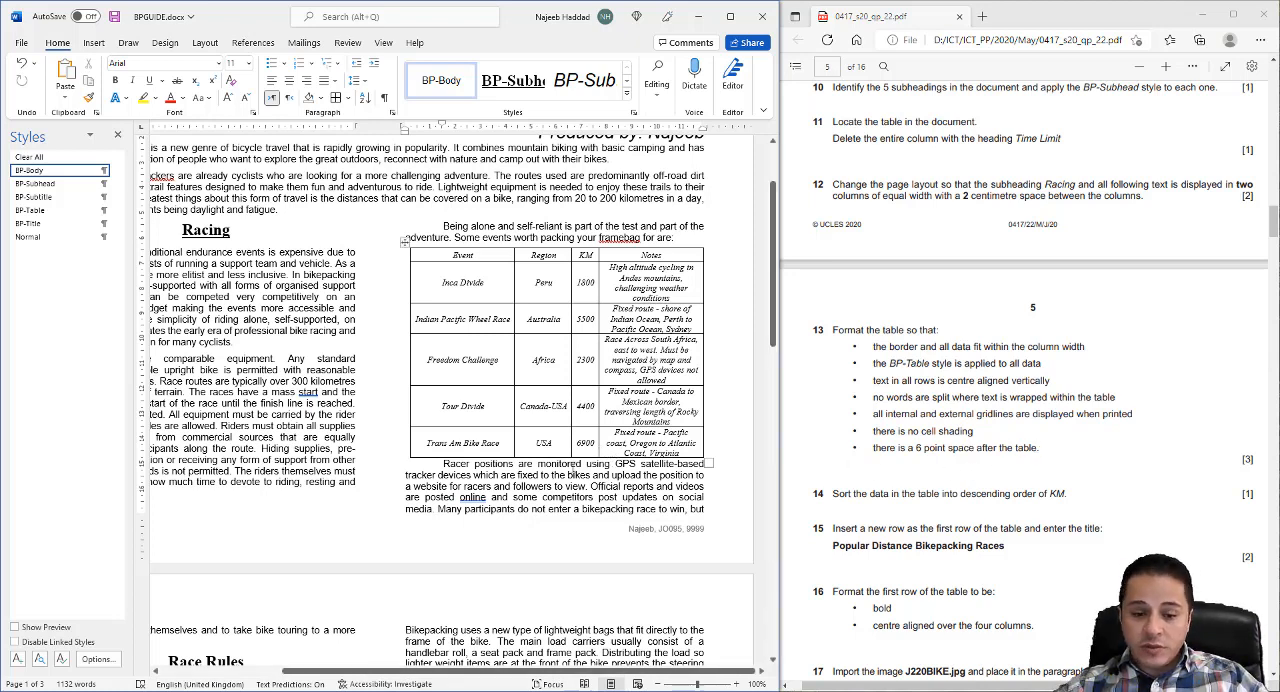
- Set 6 pt spacing before the "Racer positions are monitored" paragraph below the table, and save the document
{"action": "left_click", "coordinate": [444, 465]}
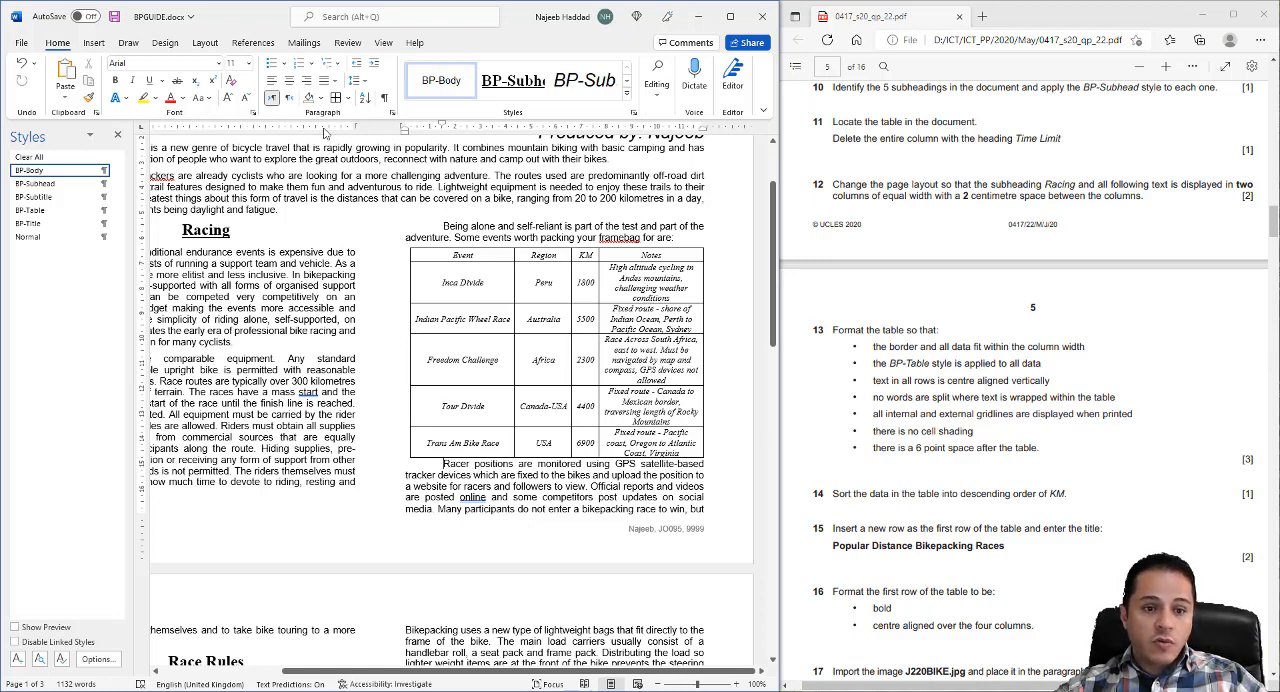
{"action": "left_click", "coordinate": [392, 114]}
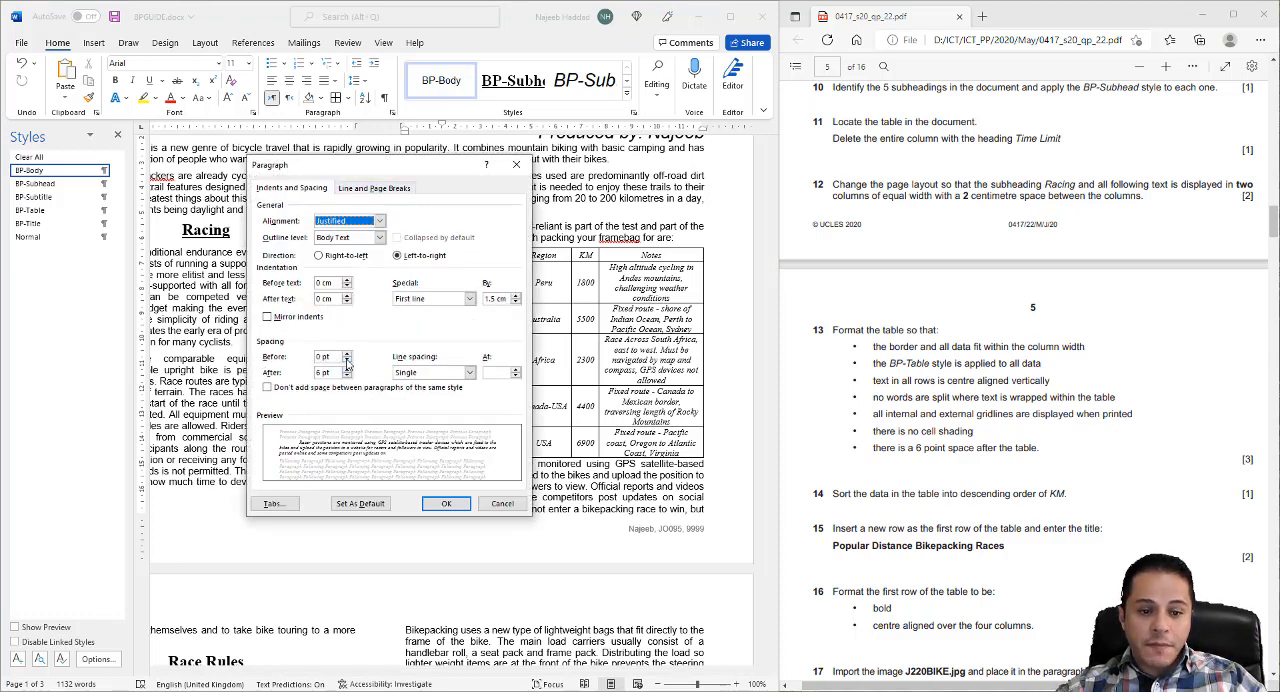
{"action": "left_click", "coordinate": [347, 353]}
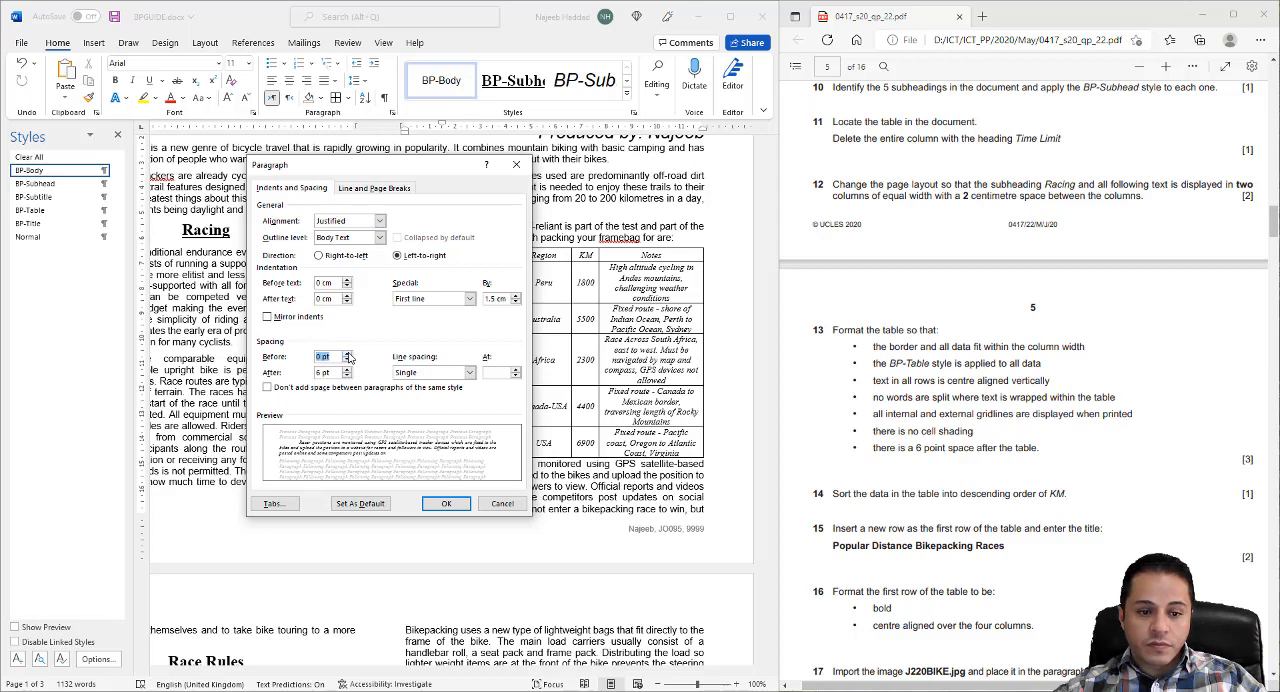
{"action": "left_click", "coordinate": [446, 503]}
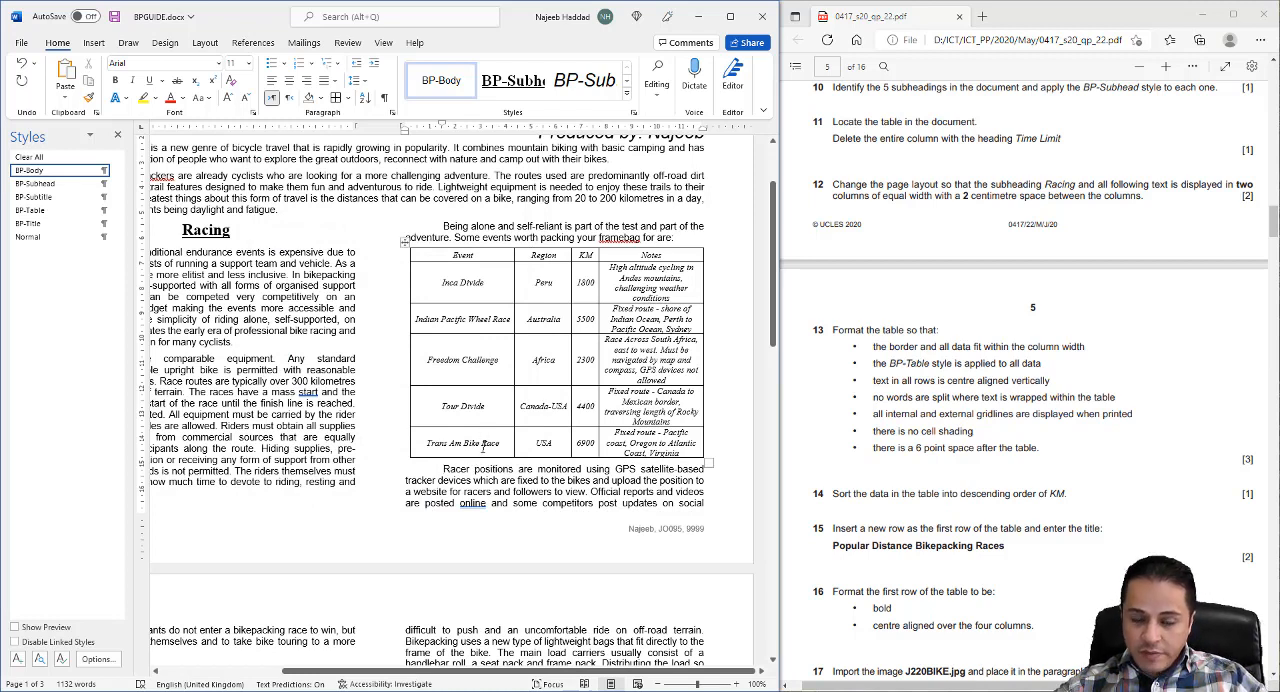
{"action": "left_click", "coordinate": [120, 17]}
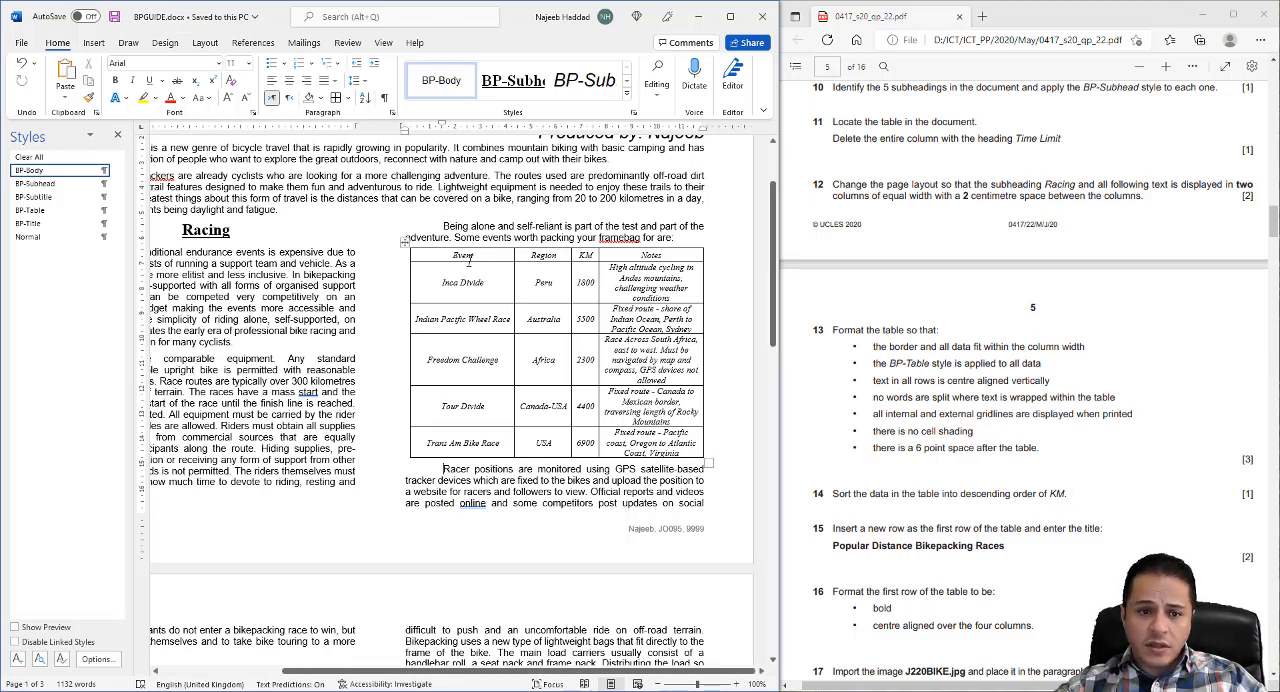
- Sort the events table by KM as numbers in descending order, treating the first row as a header, and save the document
{"action": "left_click", "coordinate": [540, 345]}
{"action": "left_click", "coordinate": [405, 242]}
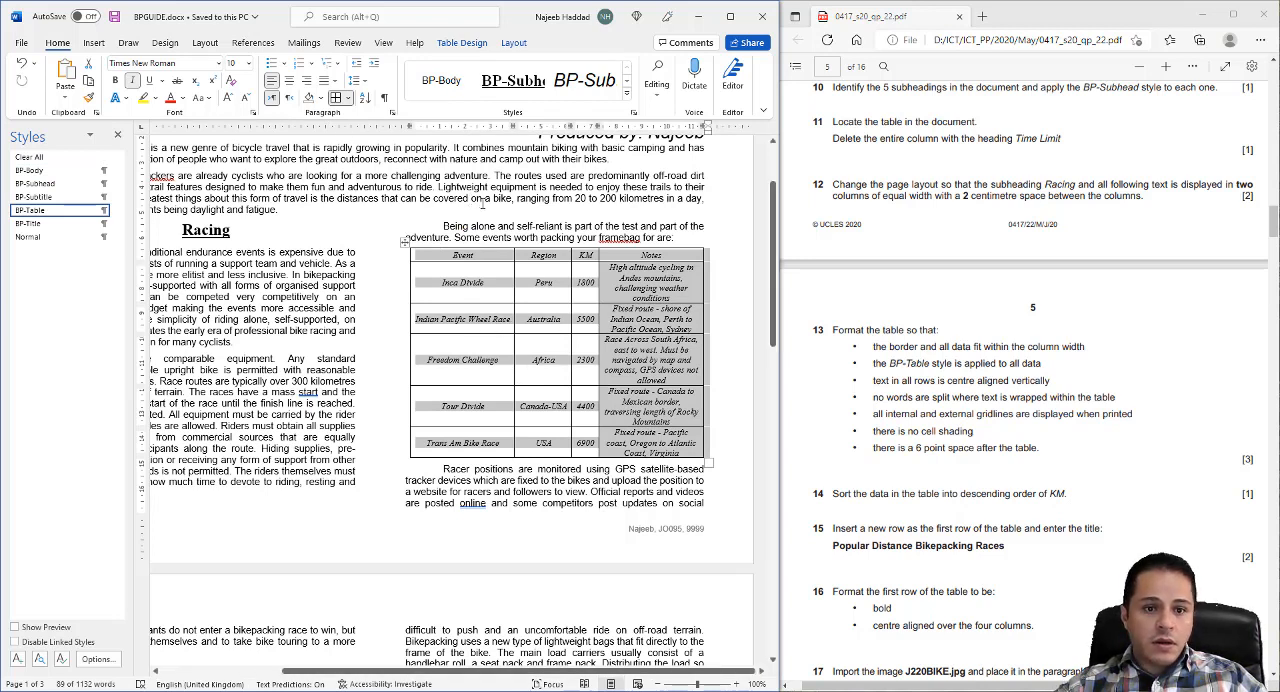
{"action": "left_click", "coordinate": [364, 98]}
{"action": "left_click_drag", "start_coordinate": [406, 237], "coordinate": [340, 133]}
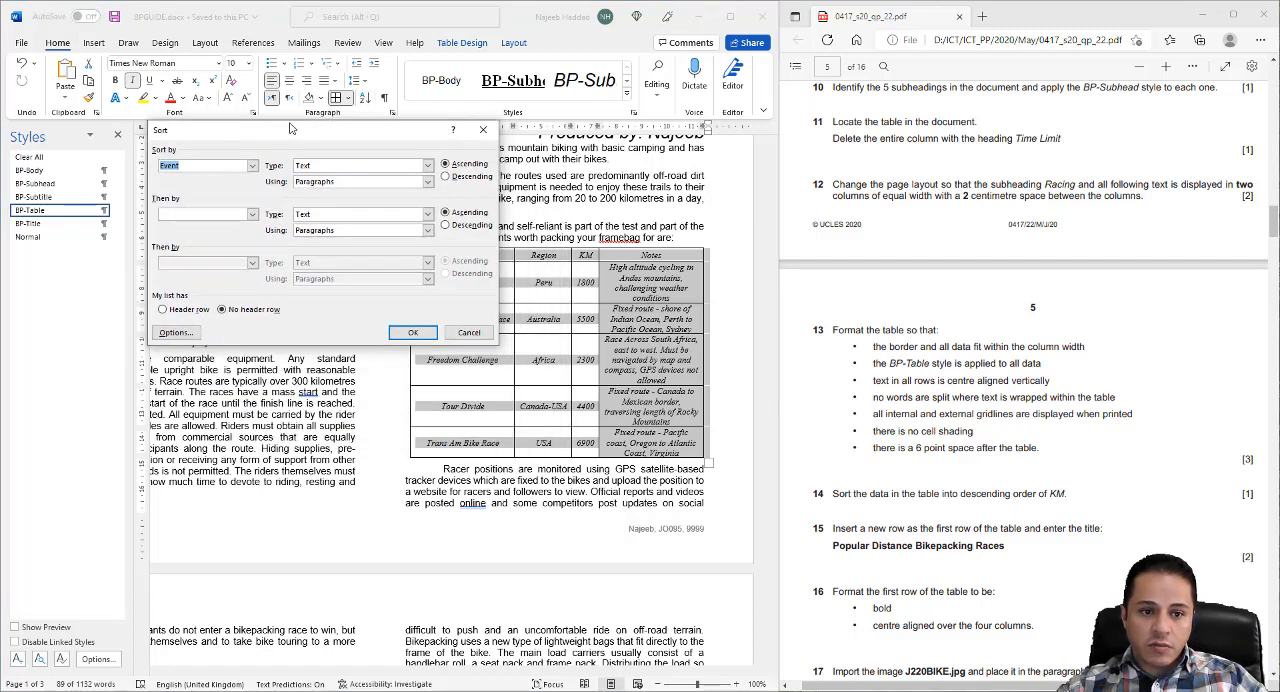
{"action": "left_click", "coordinate": [186, 310]}
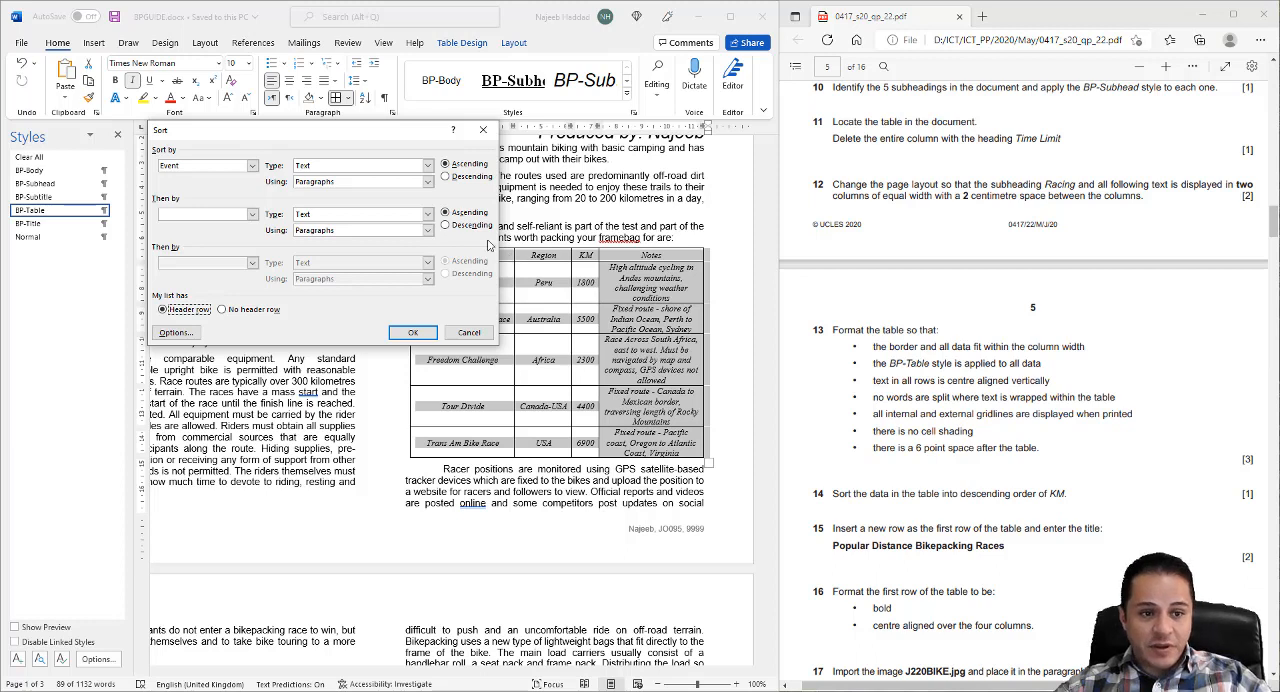
{"action": "left_click", "coordinate": [254, 172]}
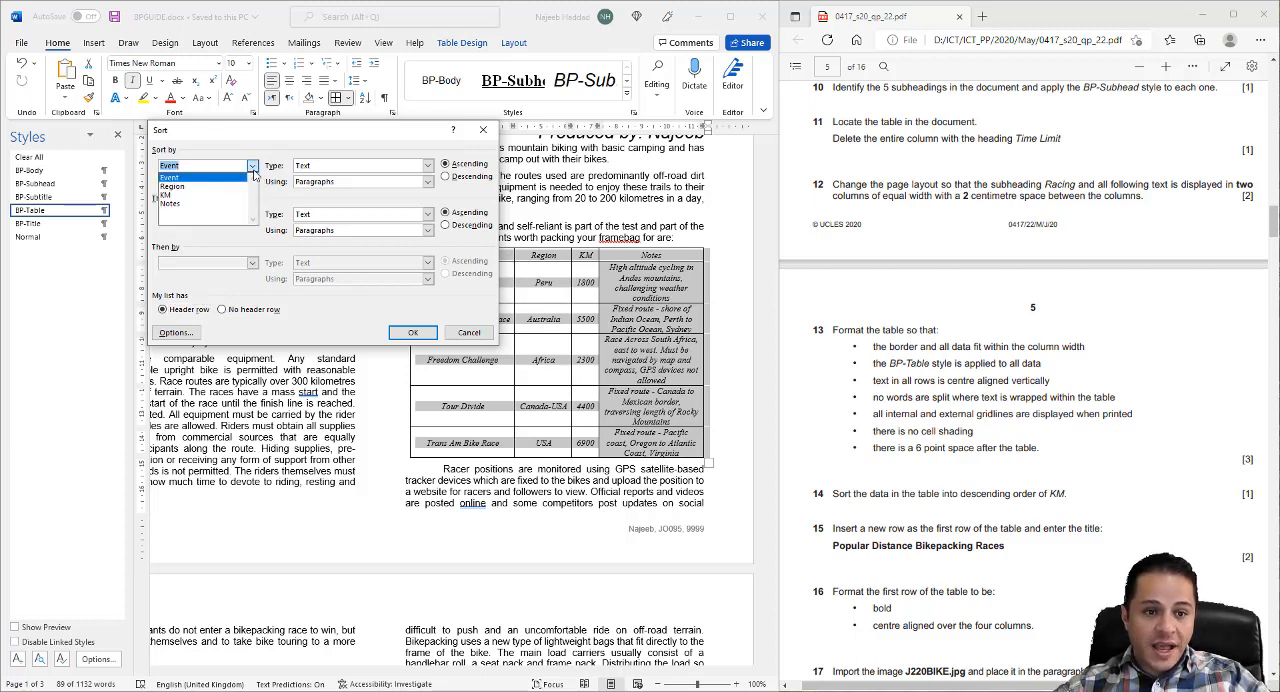
{"action": "left_click", "coordinate": [190, 200]}
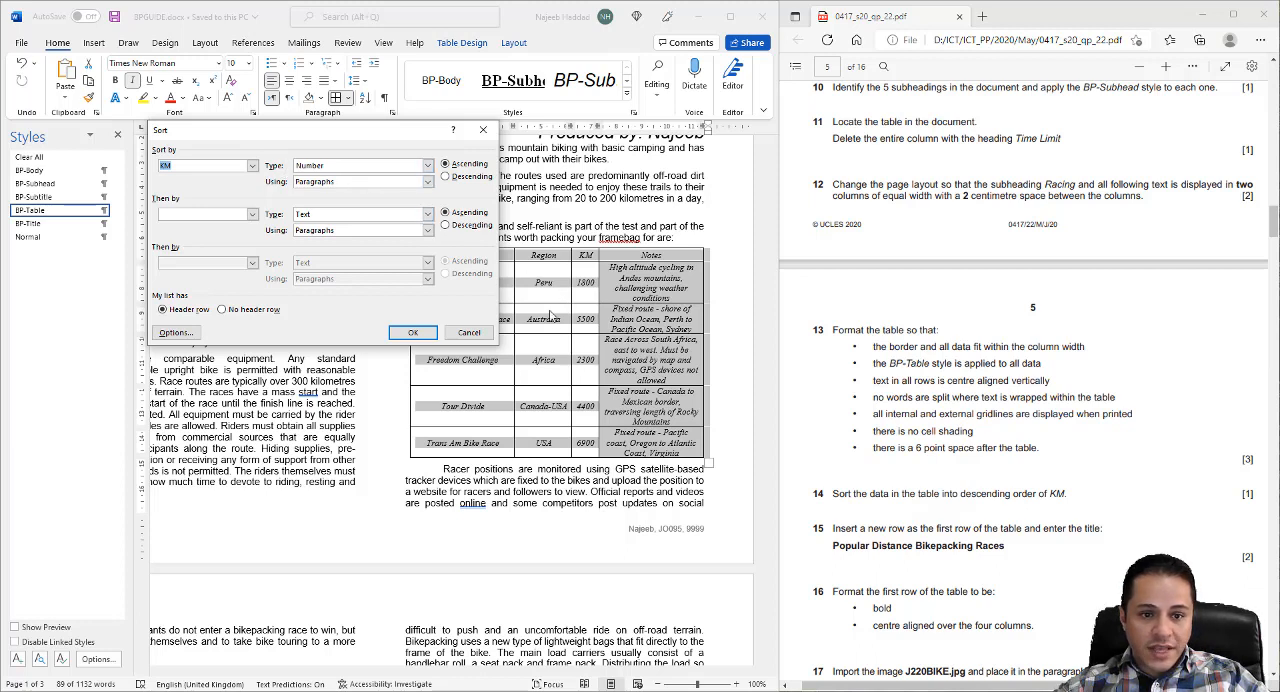
{"action": "left_click", "coordinate": [446, 177]}
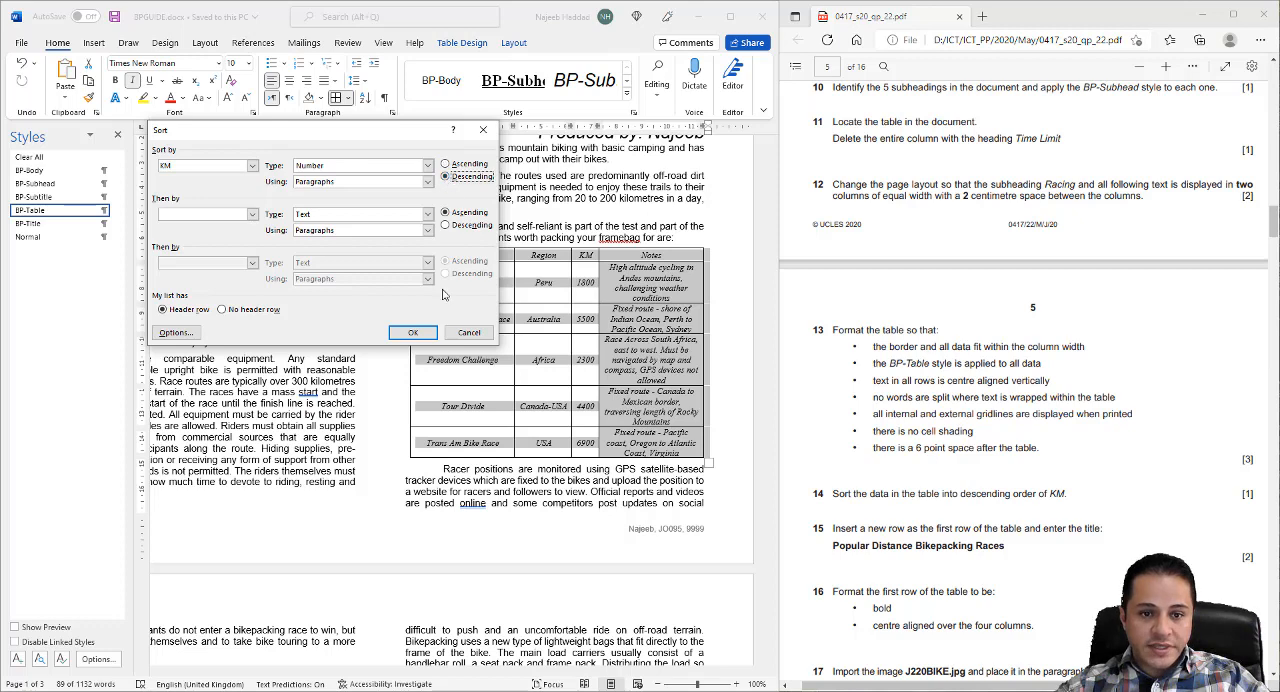
{"action": "left_click", "coordinate": [412, 332]}
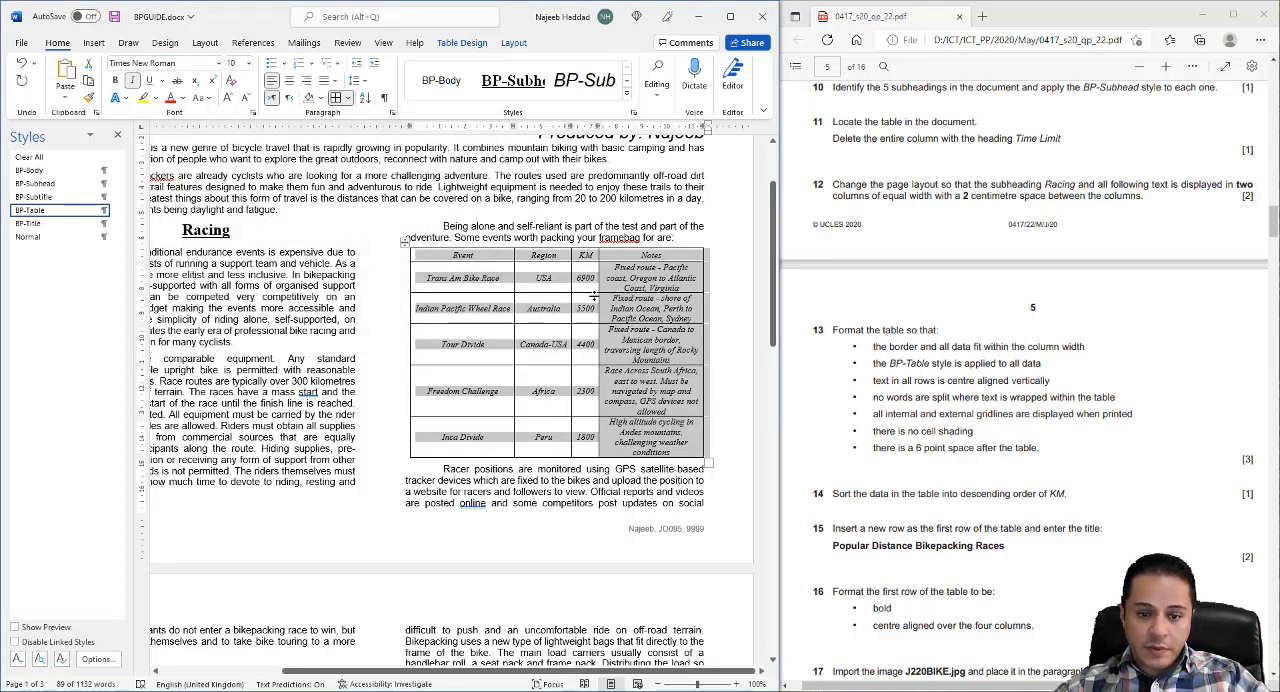
{"action": "left_click", "coordinate": [114, 16]}
{"action": "scroll", "coordinate": [1003, 467], "scroll_direction": "down", "scroll_amount": 1}
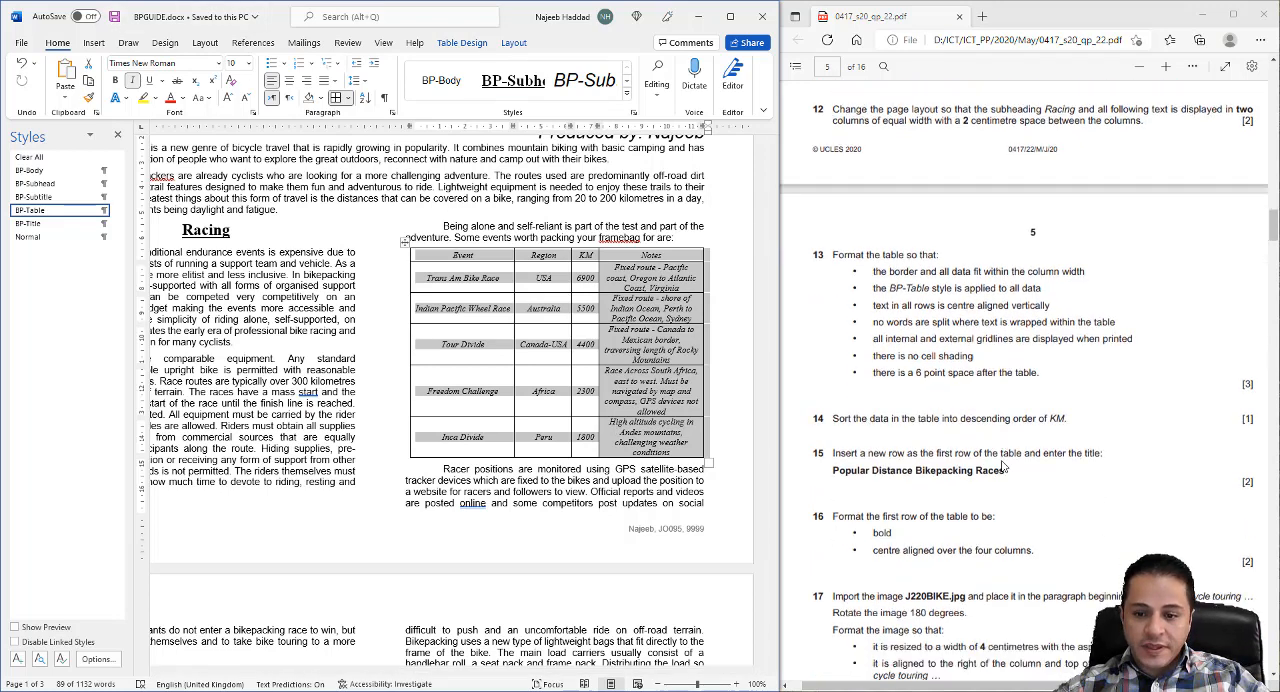
- Insert a new row above the header row of the events table
{"action": "scroll", "coordinate": [1003, 467], "scroll_direction": "down", "scroll_amount": 3}
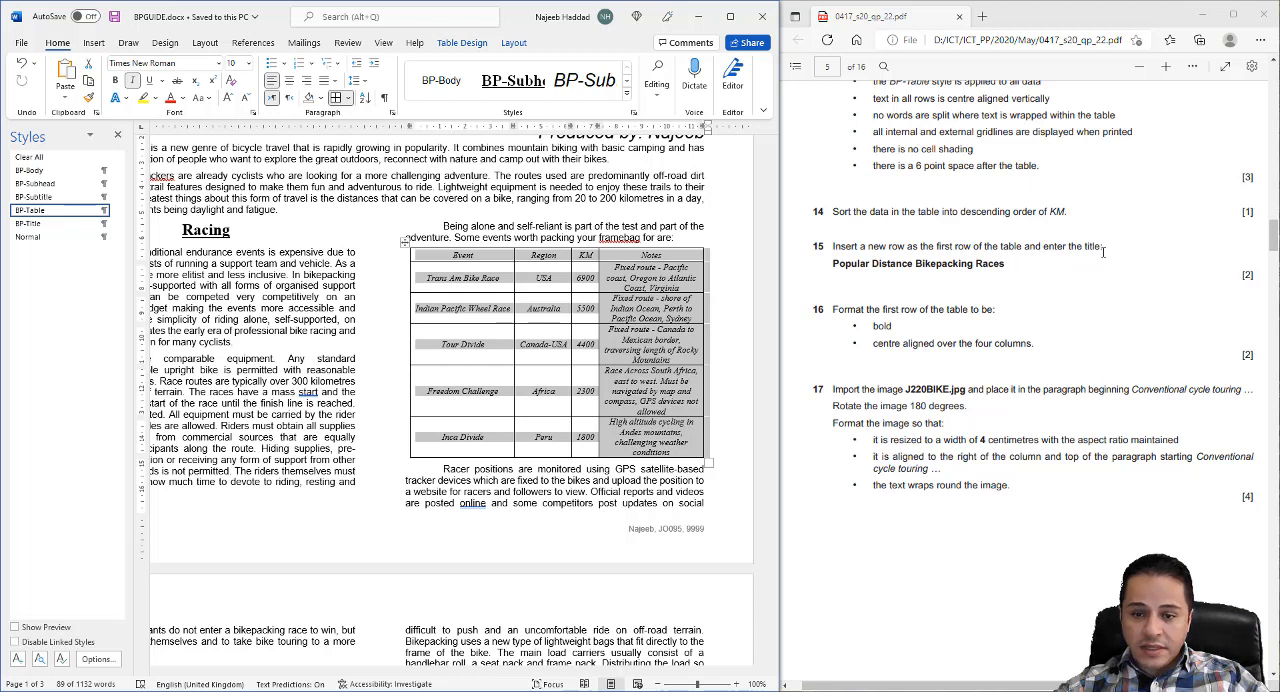
{"action": "left_click", "coordinate": [433, 262]}
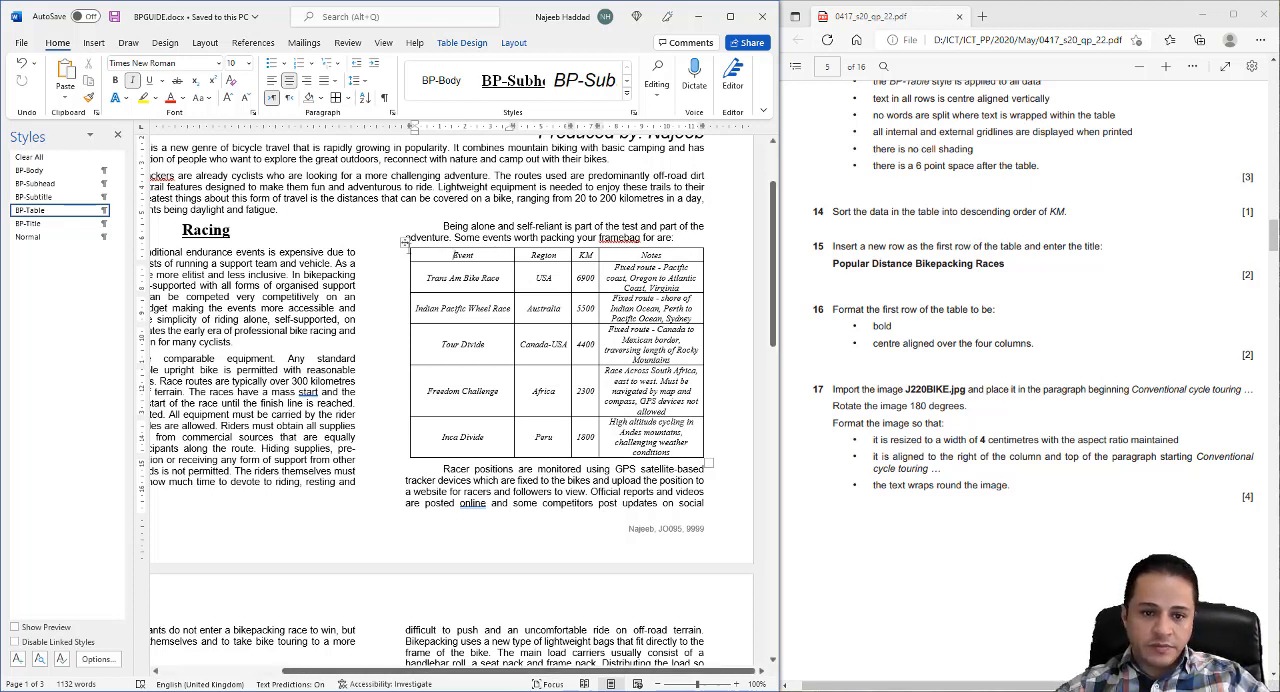
{"action": "right_click", "coordinate": [436, 255]}
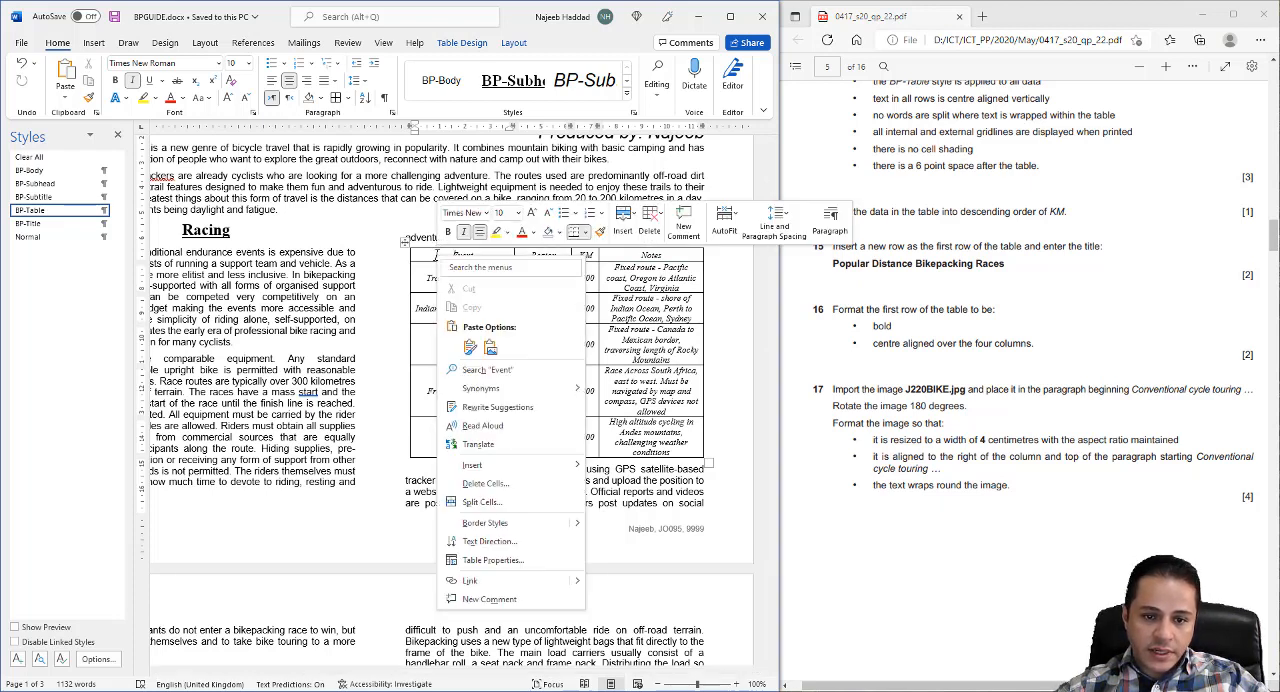
{"action": "mouse_move", "coordinate": [510, 466]}
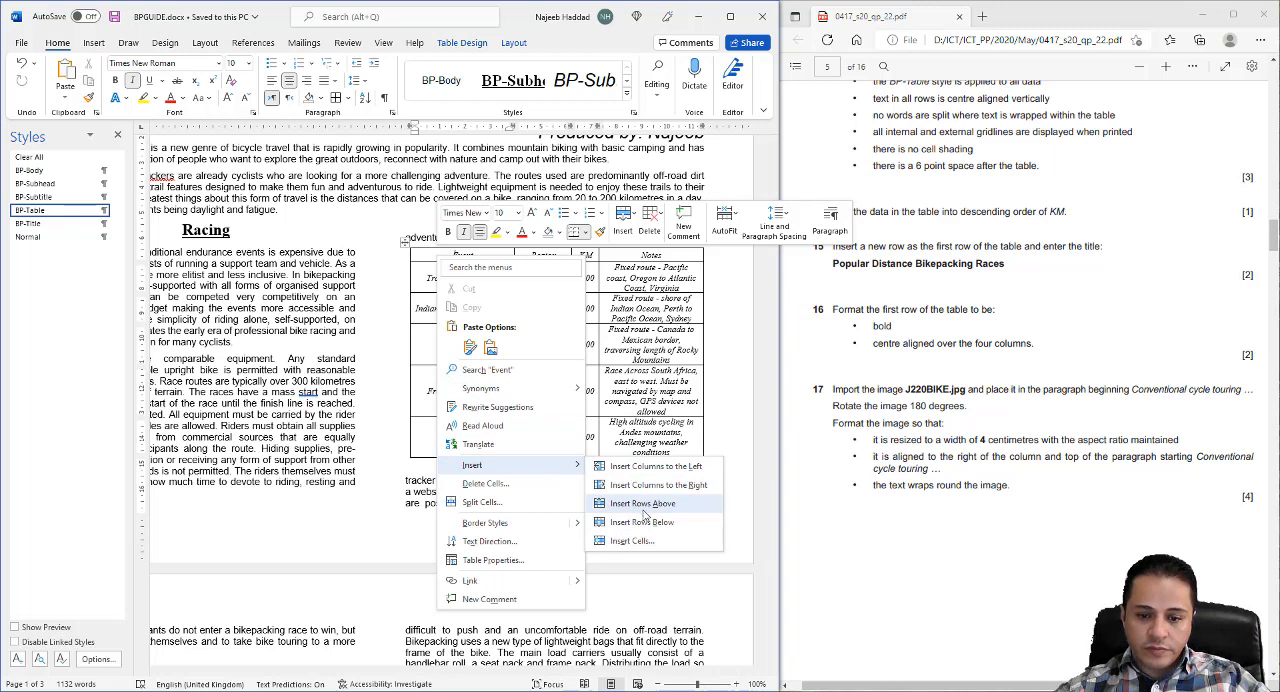
{"action": "left_click", "coordinate": [644, 509]}
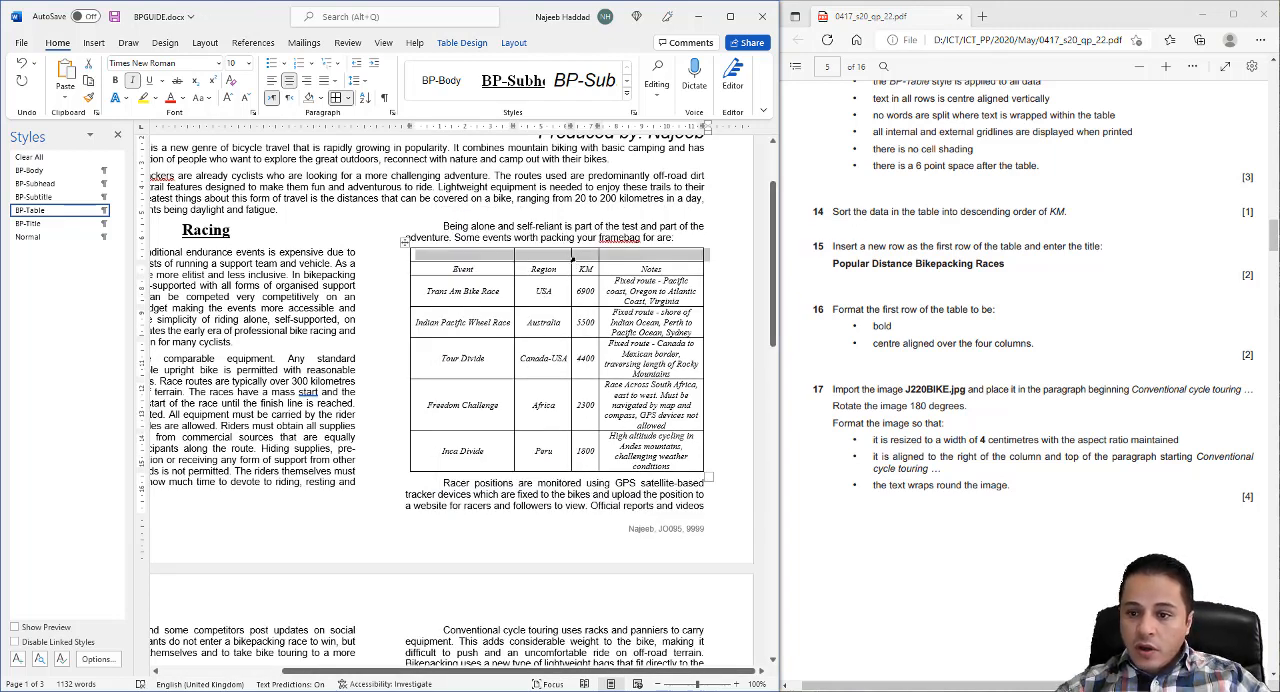
- Enter the title "Popular Distance Bikepacking Races" in the first cell of the new table row
{"action": "left_click", "coordinate": [470, 256]}
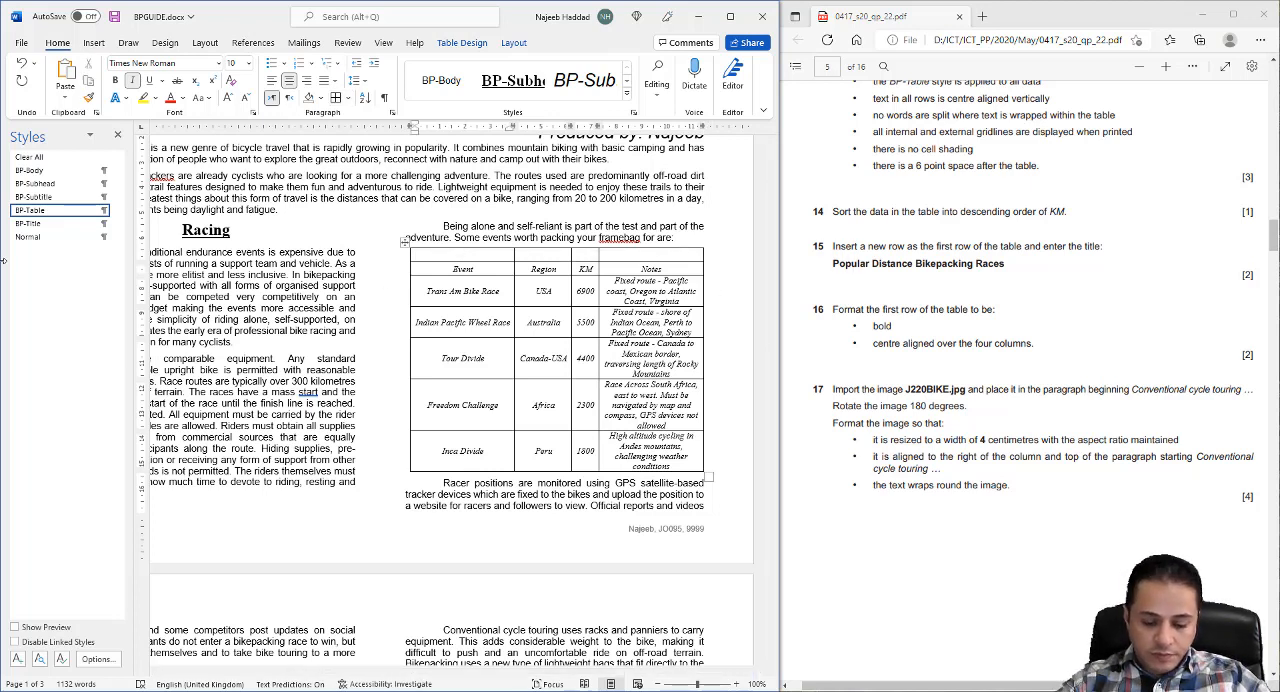
{"action": "type", "text": "Popul"}
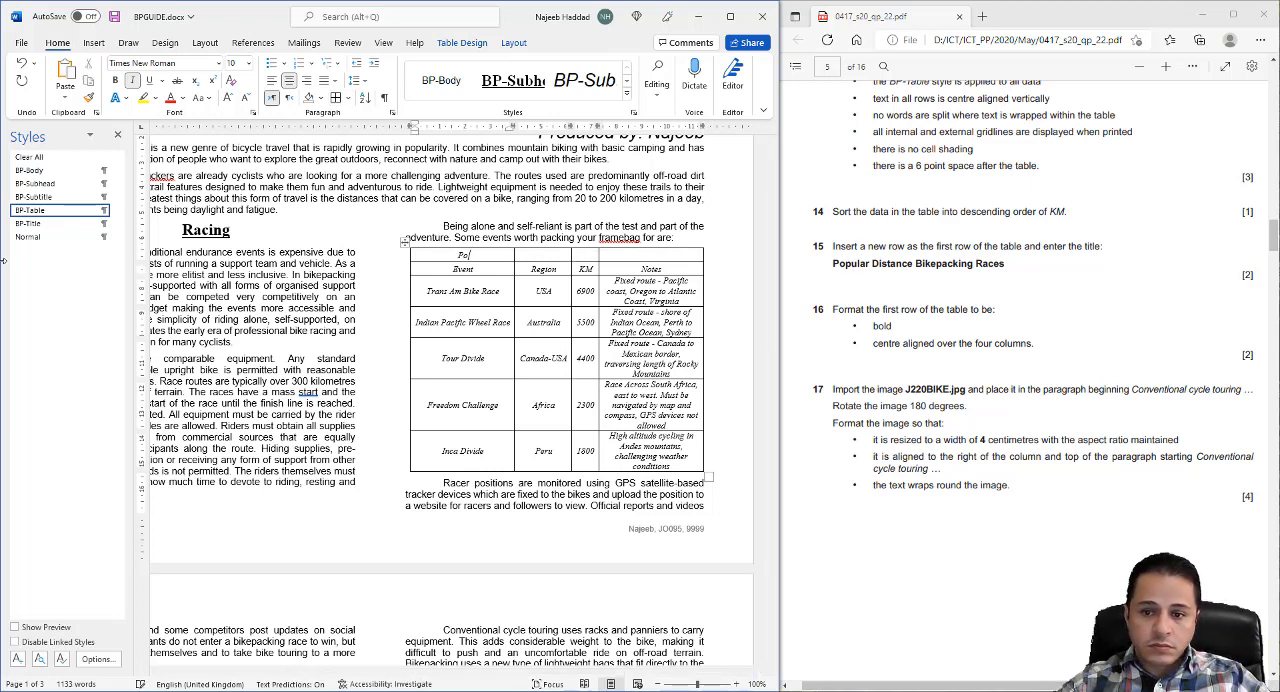
{"action": "type", "text": "ar "}
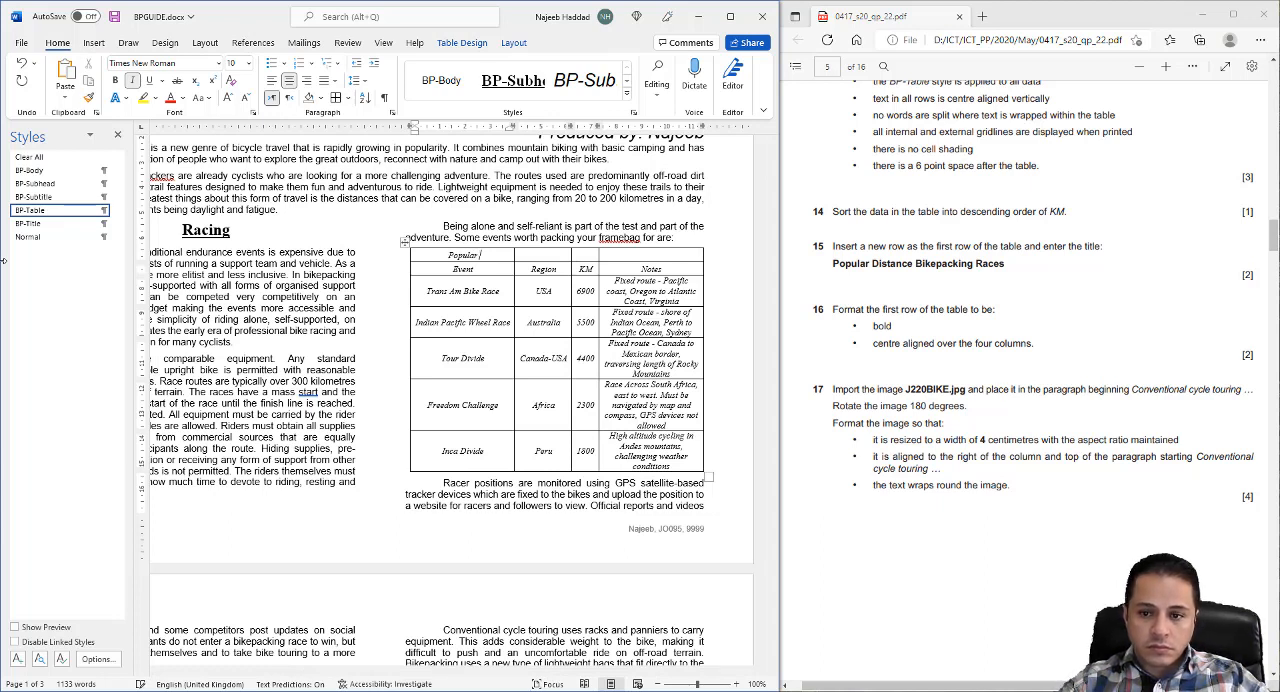
{"action": "type", "text": "Distance "}
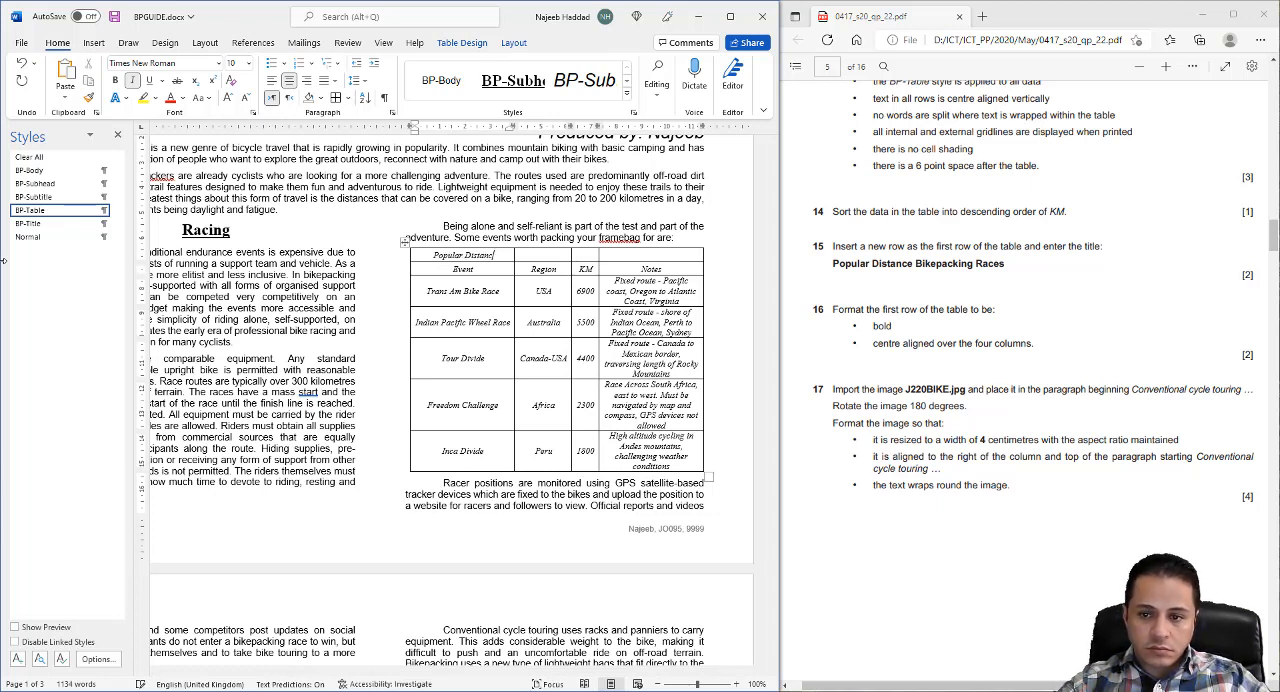
{"action": "type", "text": "Bikepa"}
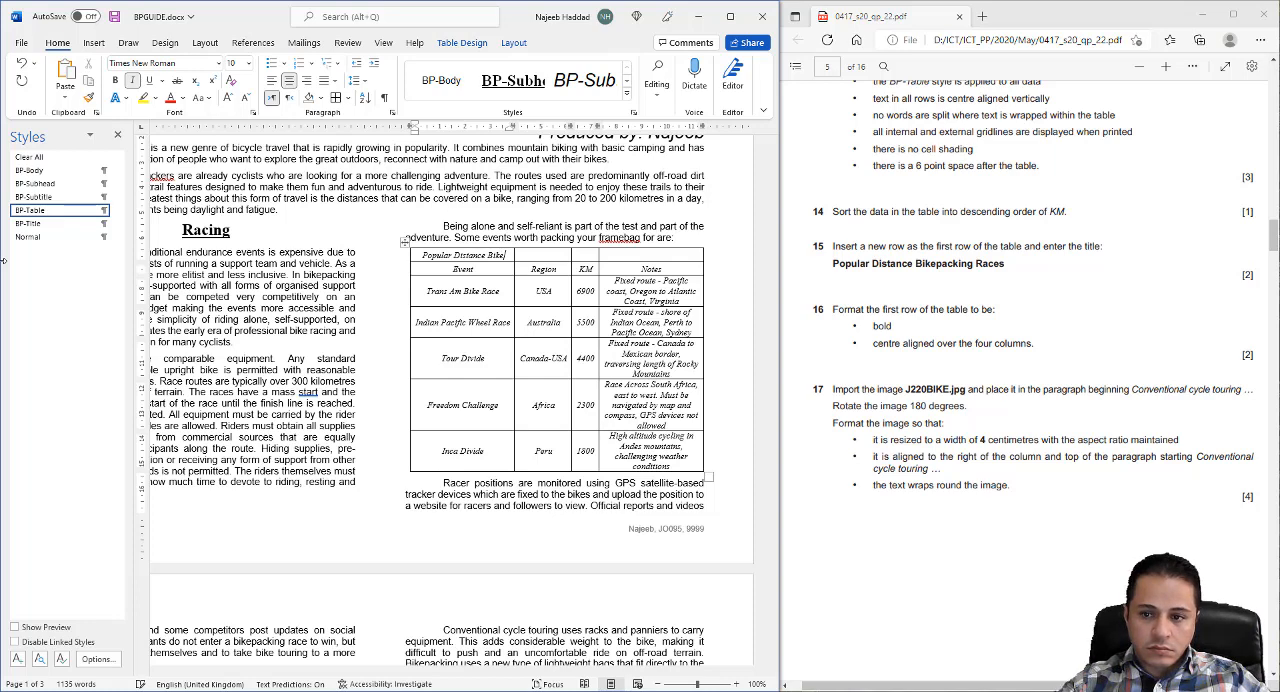
{"action": "type", "text": "cking"}
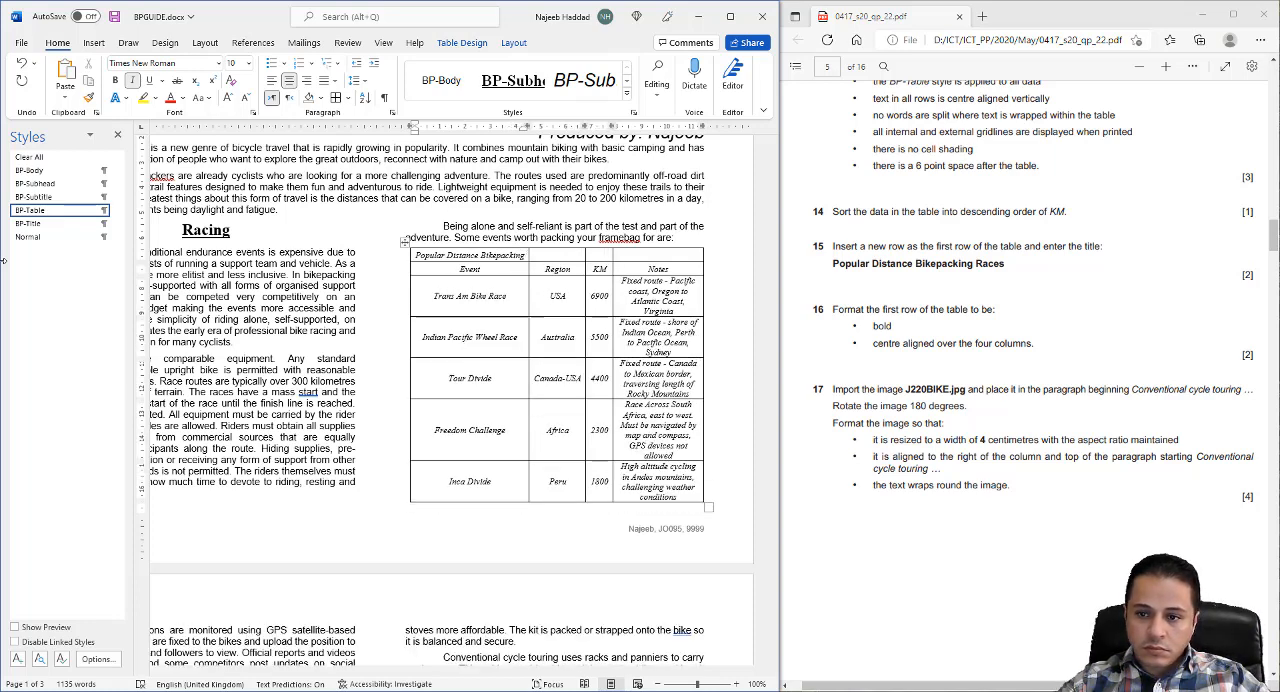
{"action": "type", "text": " R"}
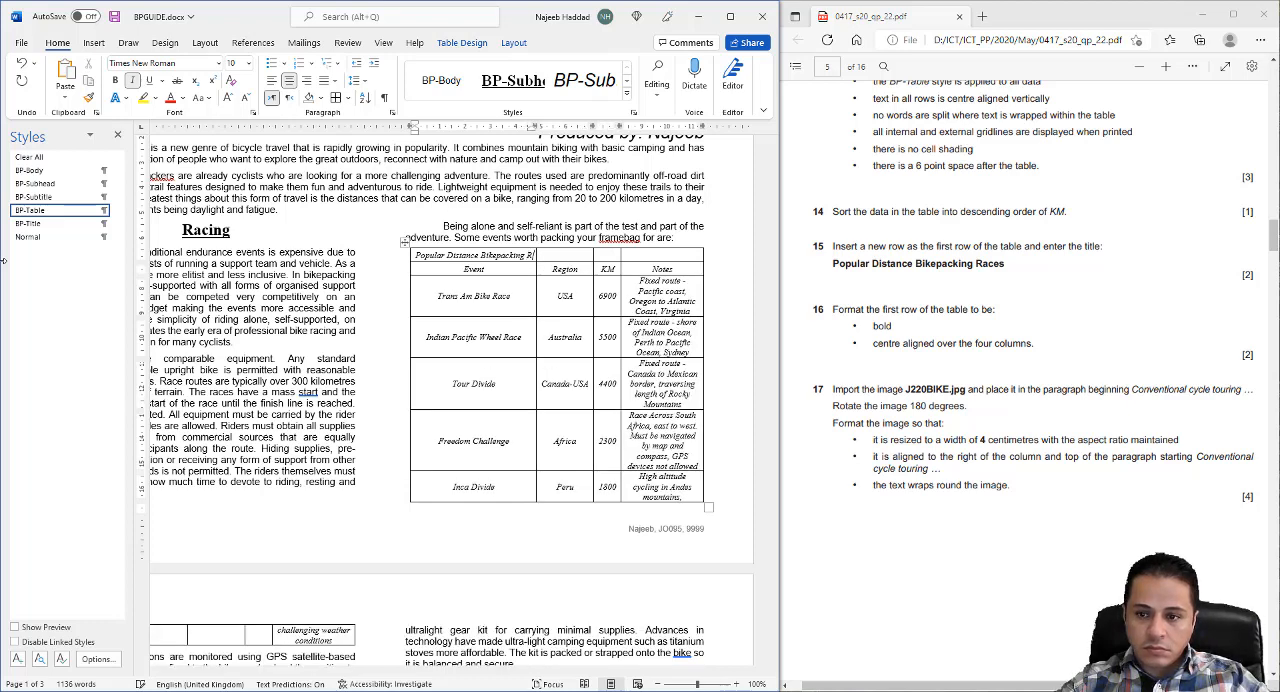
{"action": "type", "text": "aces"}
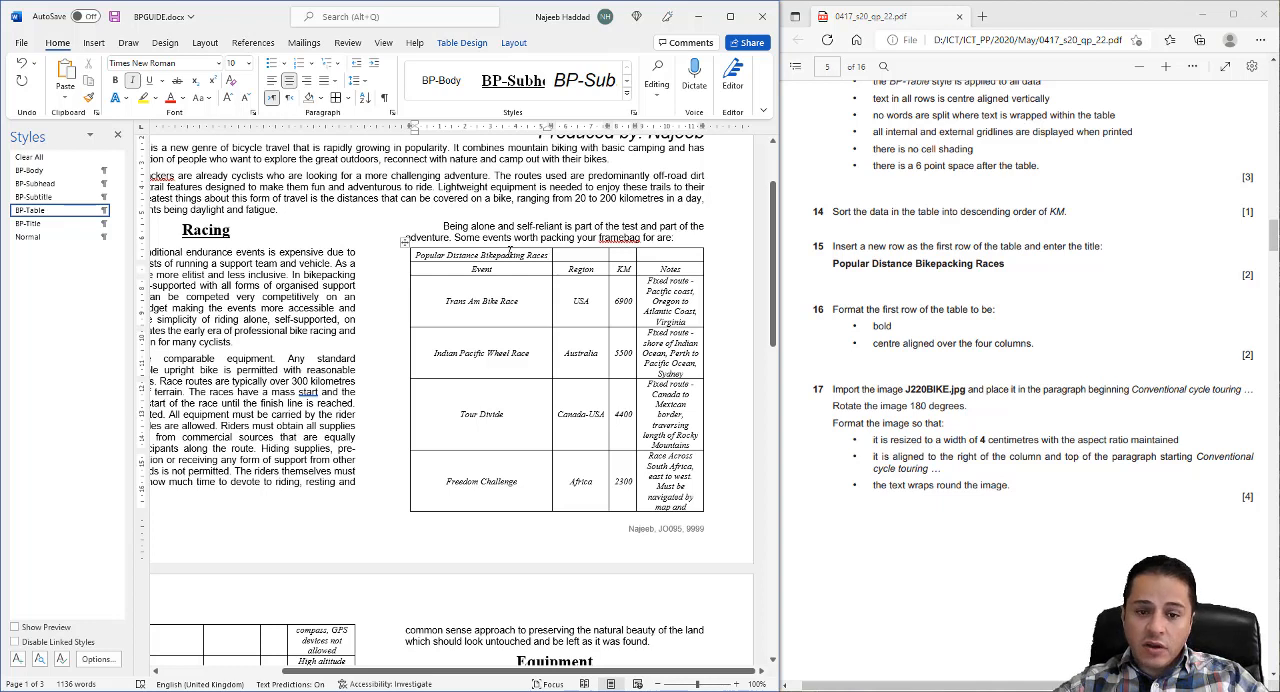
- Merge the four cells of the table's title row into one and make the title bold
{"action": "left_click_drag", "start_coordinate": [514, 255], "coordinate": [653, 253]}
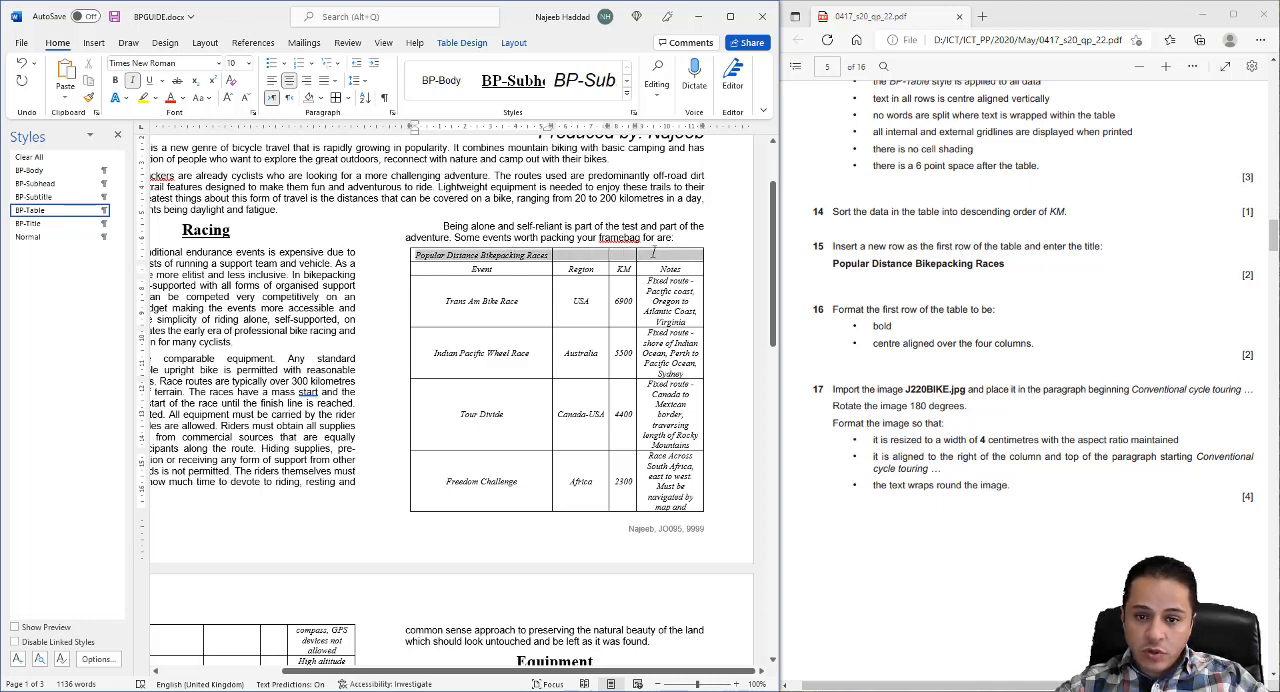
{"action": "right_click", "coordinate": [655, 257]}
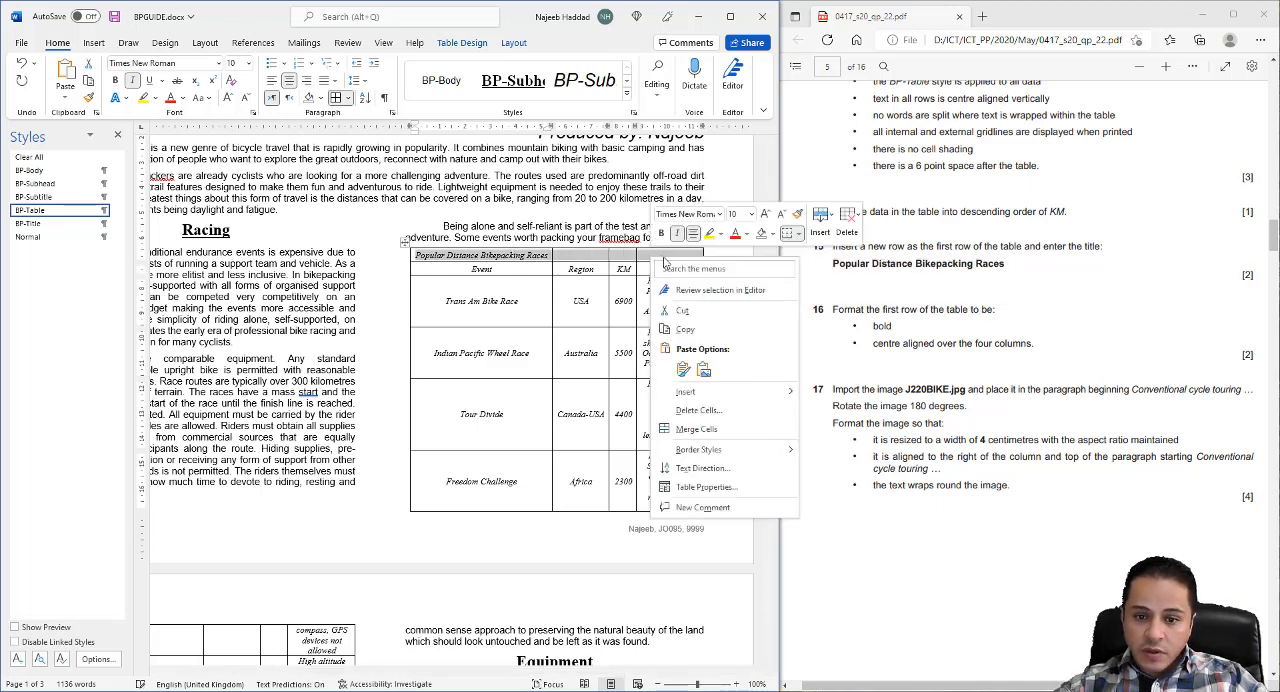
{"action": "left_click", "coordinate": [697, 429]}
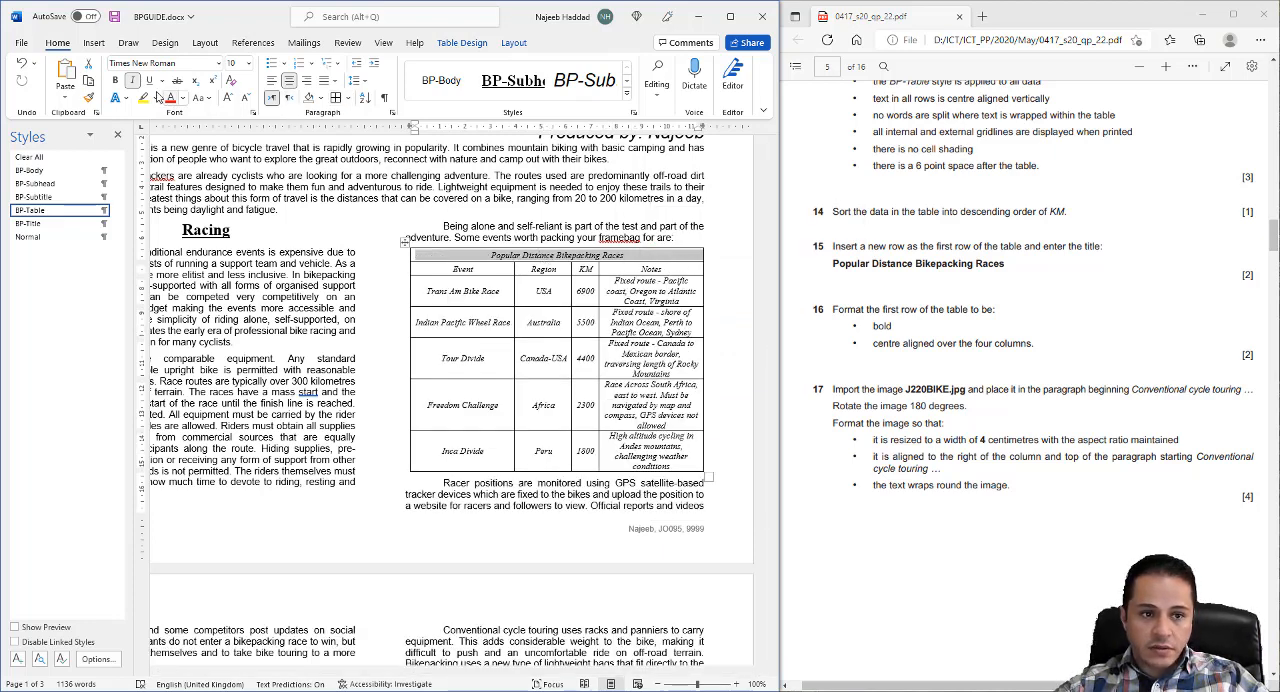
{"action": "left_click", "coordinate": [115, 81]}
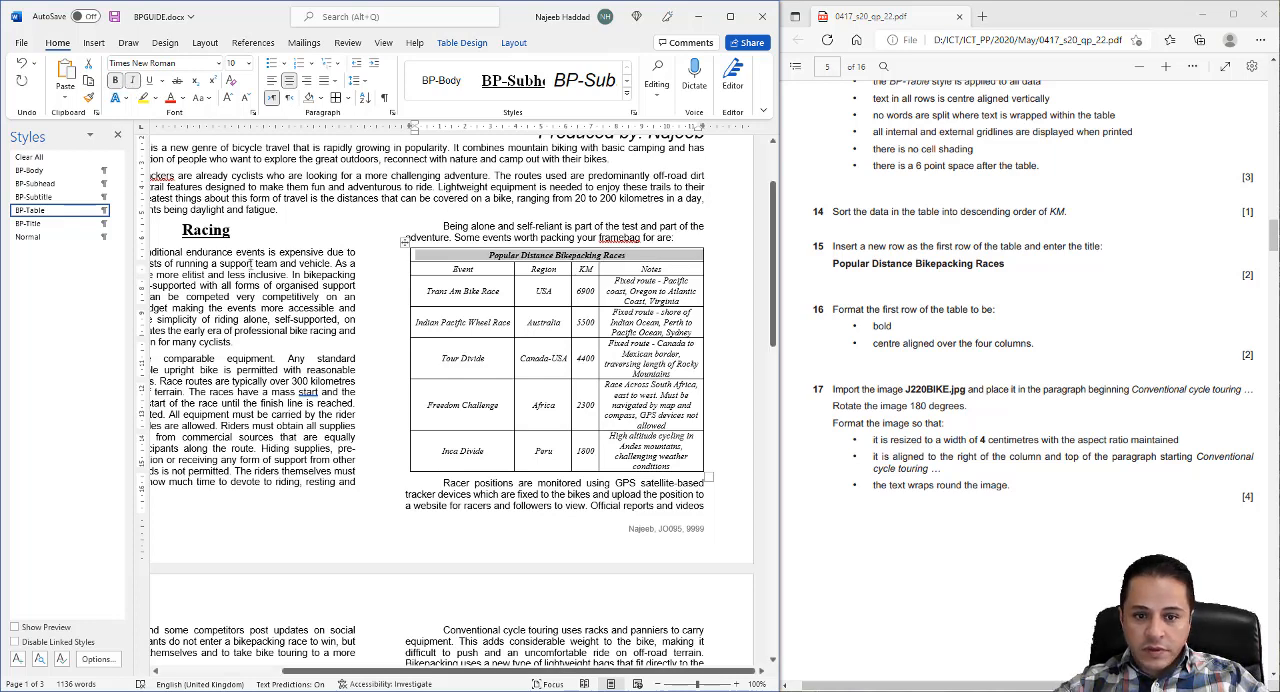
{"action": "left_click", "coordinate": [336, 209]}
- Close the Styles pane and search the document for "cycle tour" to locate the paragraph beginning "Conventional cycle touring"
{"action": "scroll", "coordinate": [336, 209], "scroll_direction": "down", "scroll_amount": 3}
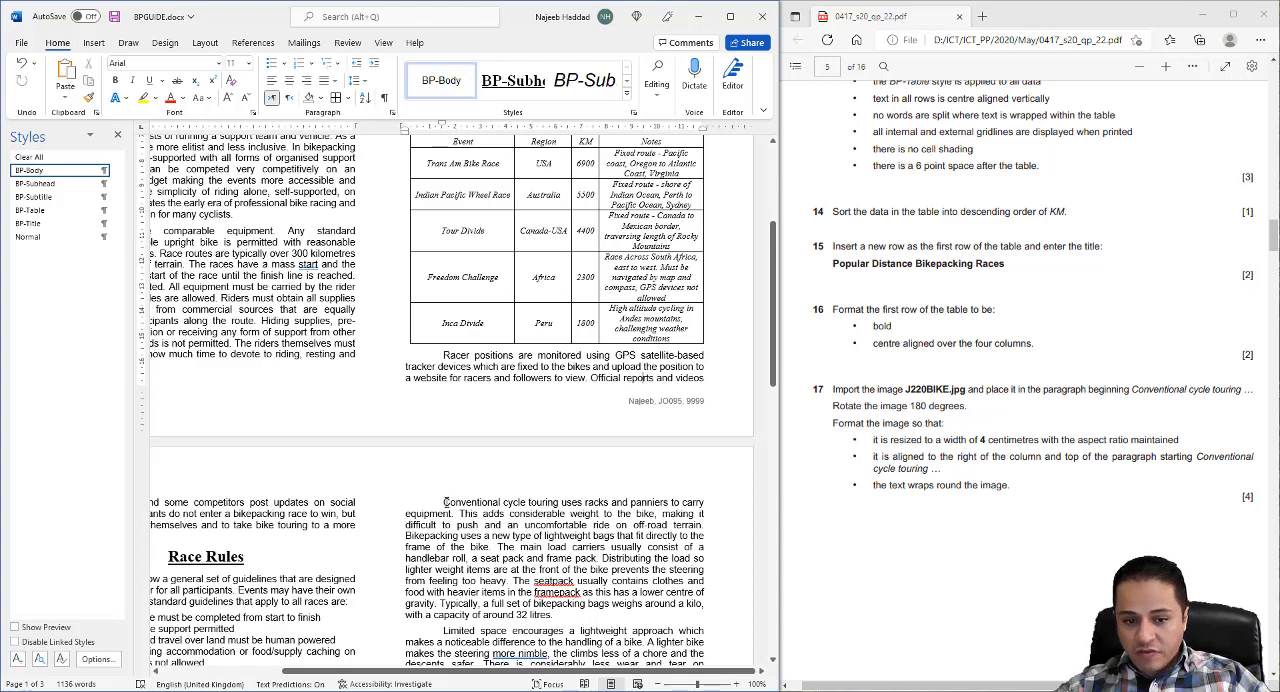
{"action": "scroll", "coordinate": [530, 503], "scroll_direction": "up", "scroll_amount": 5}
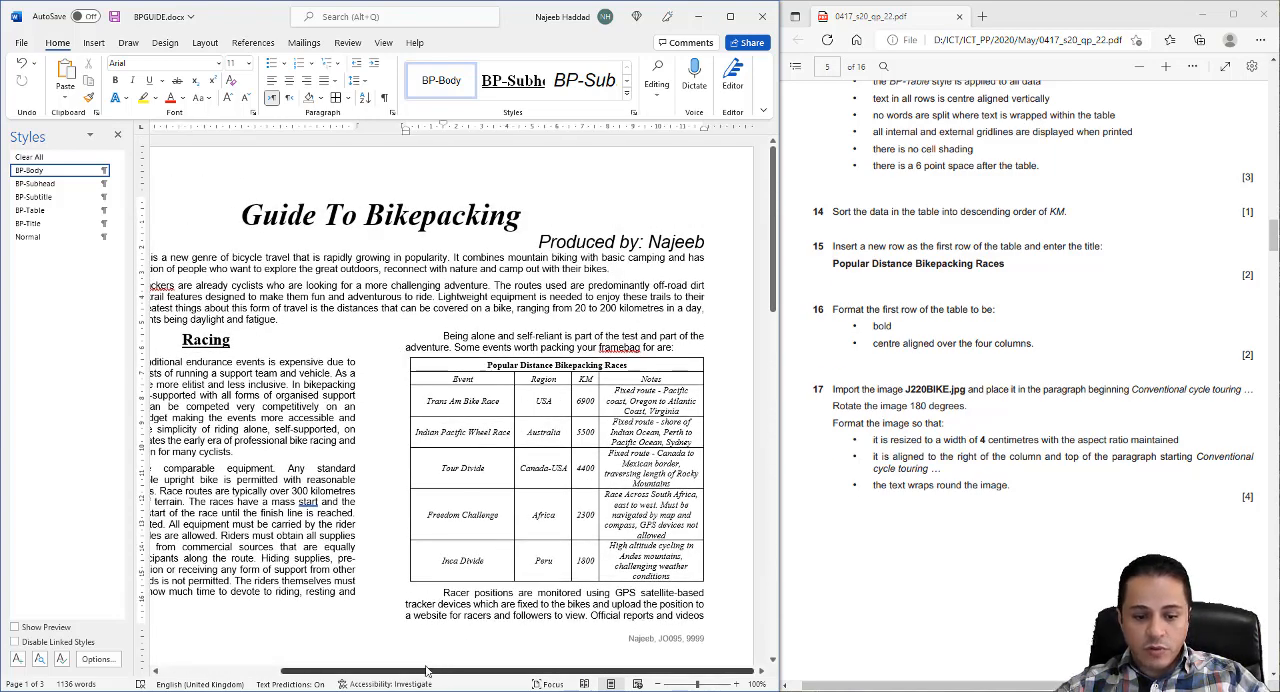
{"action": "left_click_drag", "start_coordinate": [450, 669], "coordinate": [230, 645]}
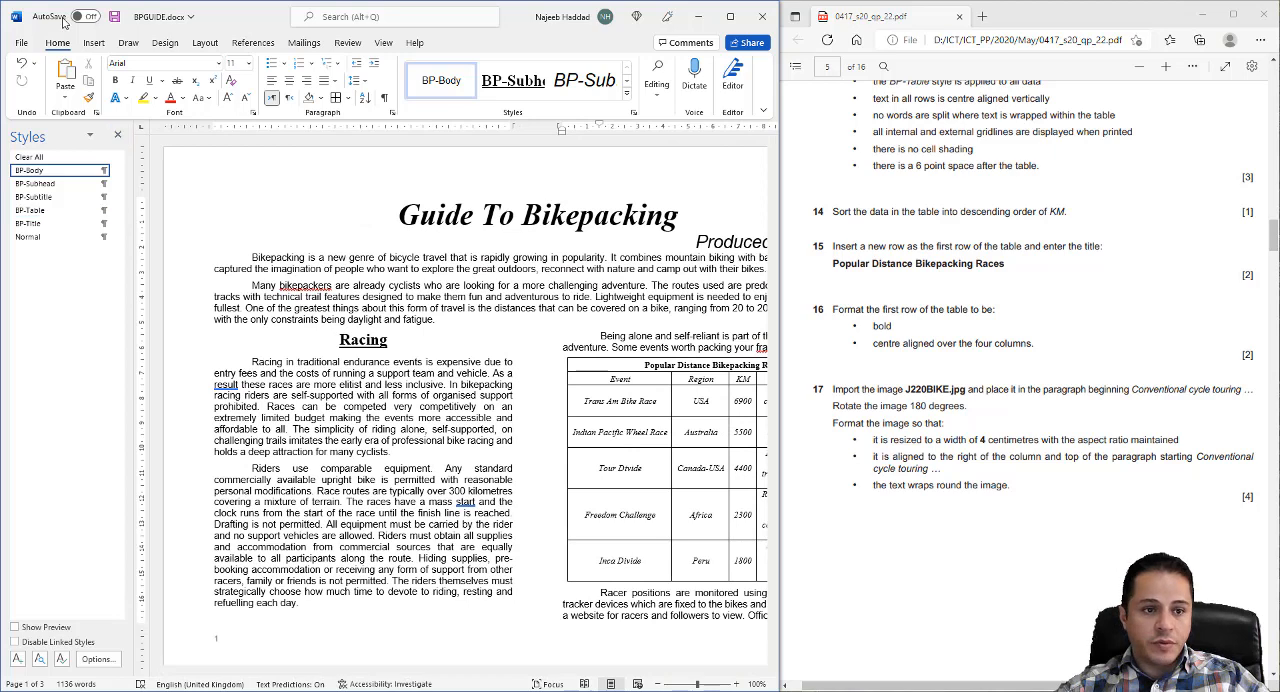
{"action": "left_click", "coordinate": [117, 134]}
{"action": "left_click", "coordinate": [658, 100]}
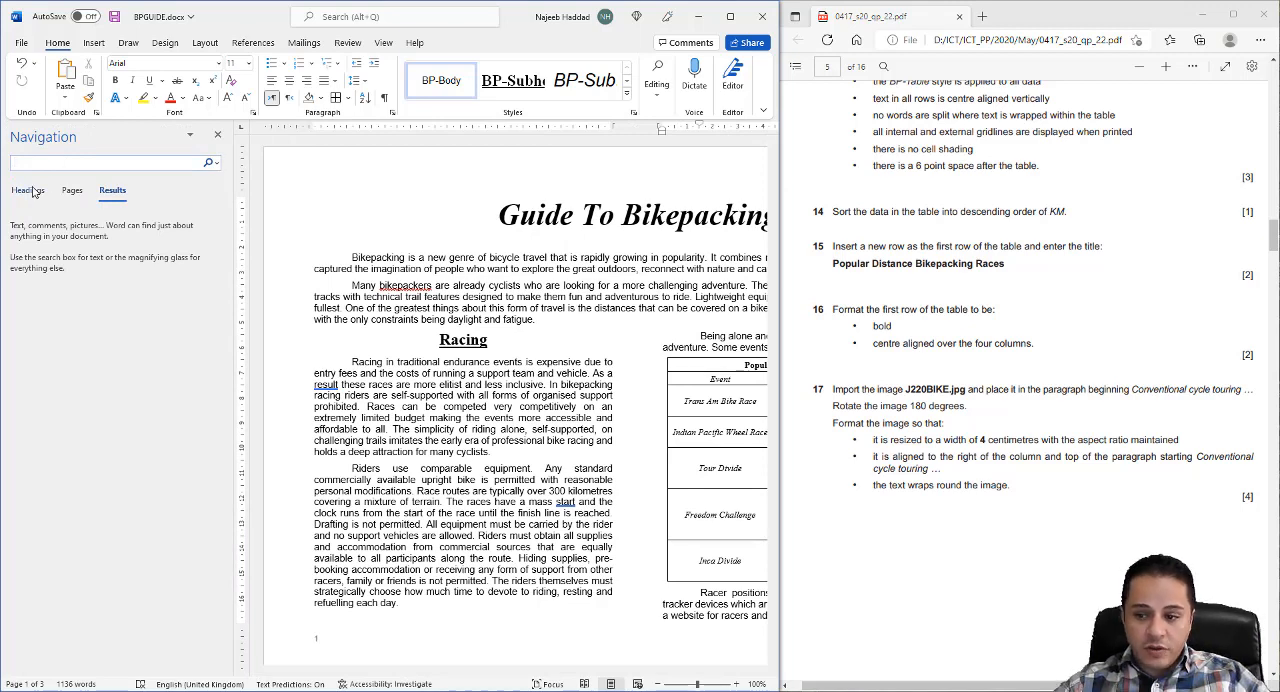
{"action": "type", "text": "cy"}
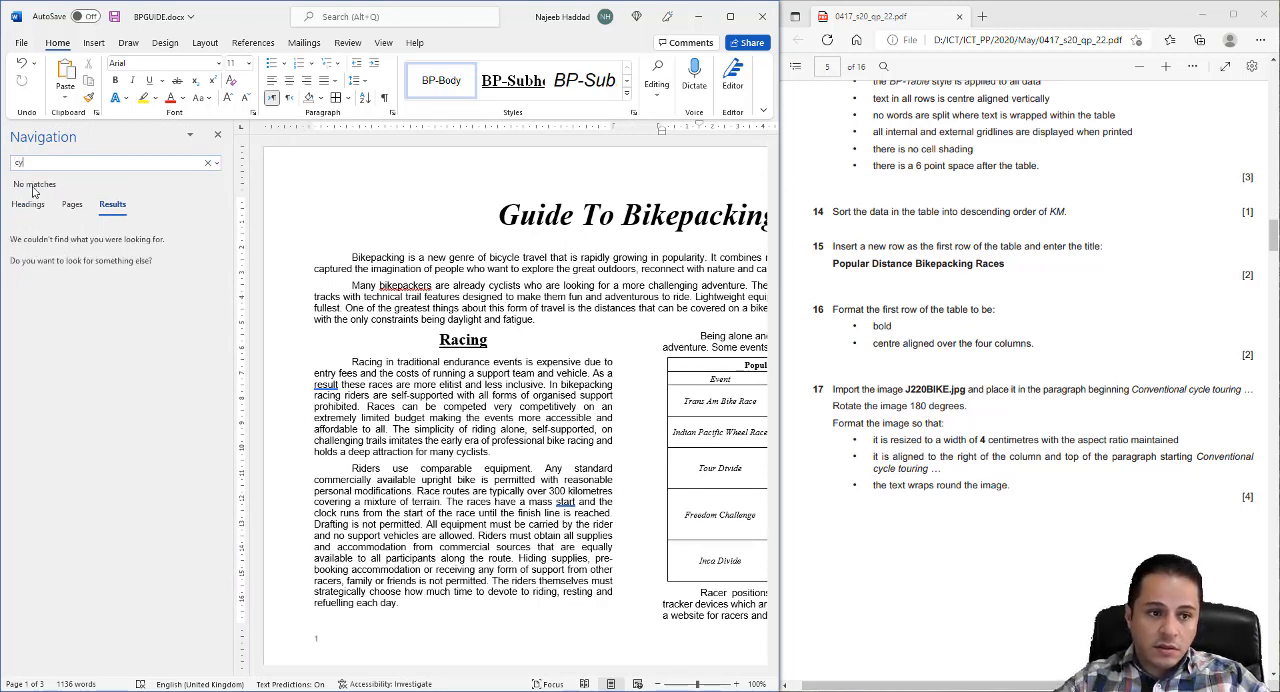
{"action": "type", "text": "cle tour"}
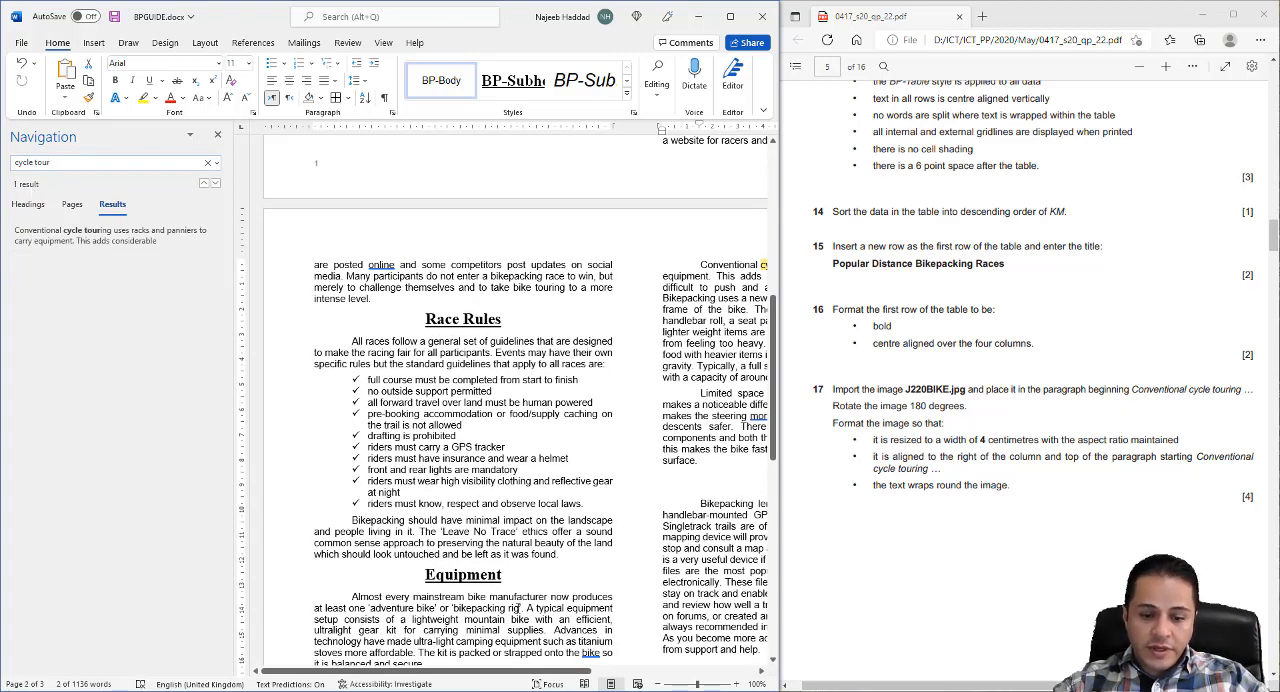
{"action": "scroll", "coordinate": [513, 677], "scroll_direction": "right", "scroll_amount": 5}
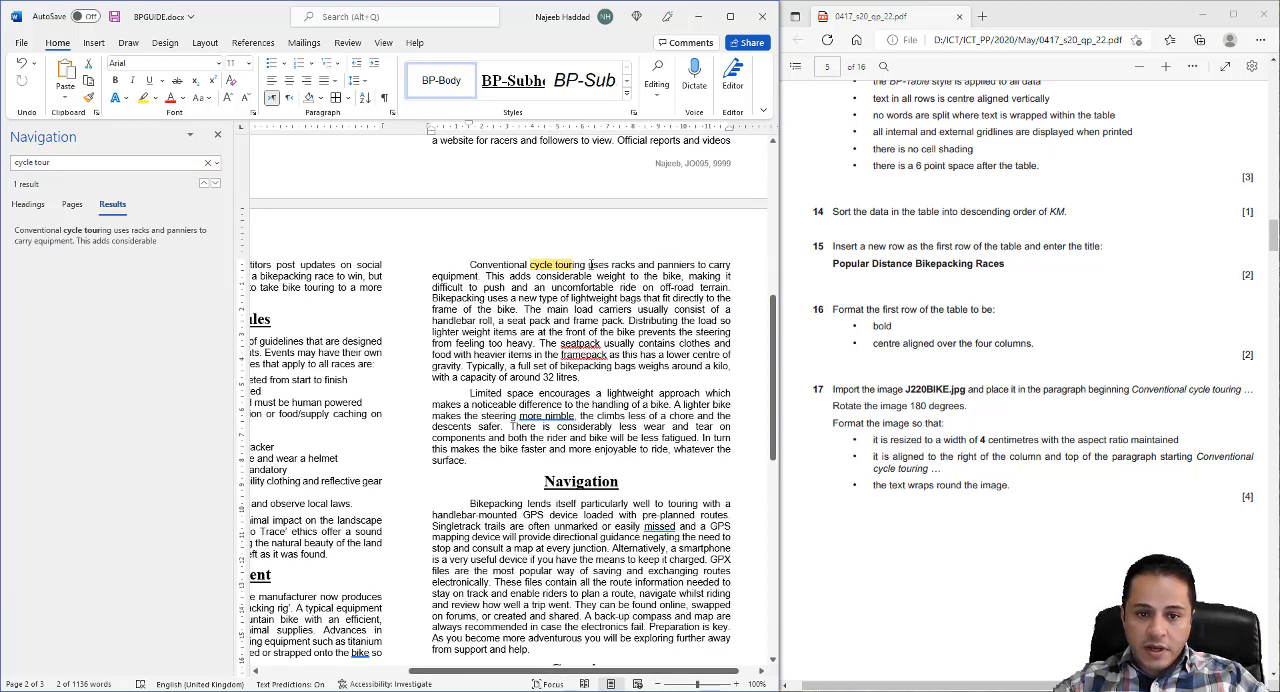
- Insert the image J220BIKE.jpg from the Source Files folder at the start of the "Conventional cycle touring" paragraph
{"action": "left_click", "coordinate": [468, 268]}
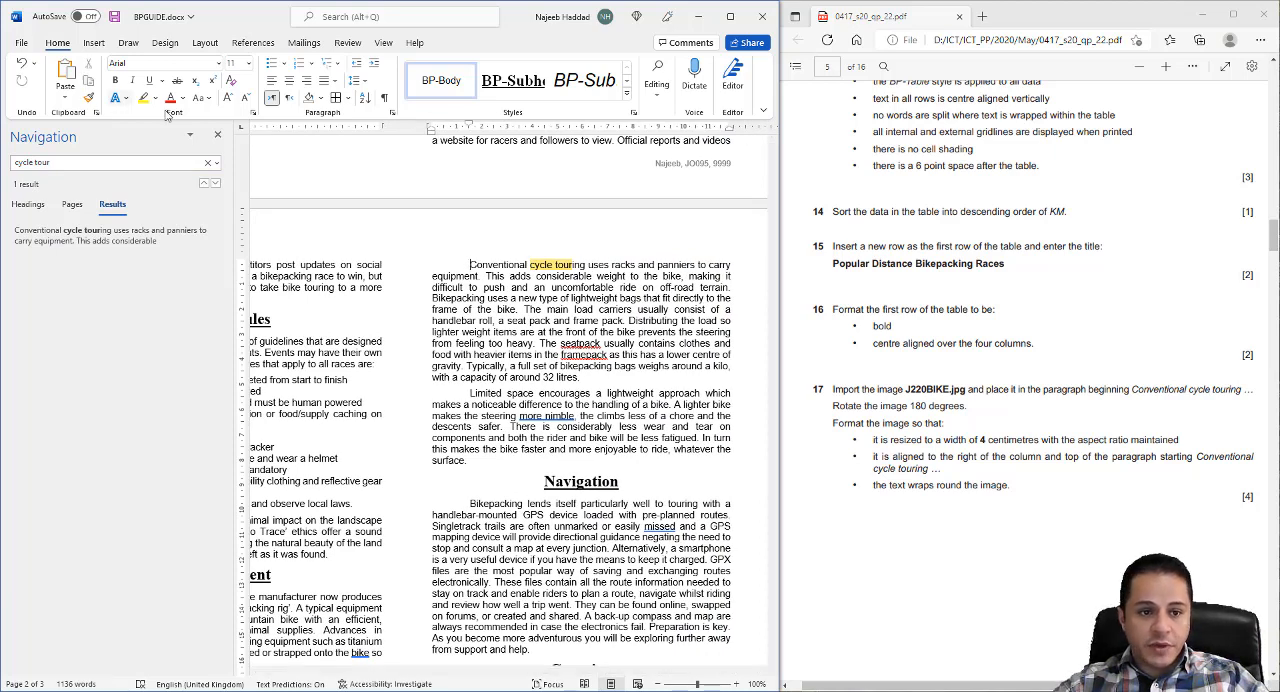
{"action": "left_click", "coordinate": [217, 134]}
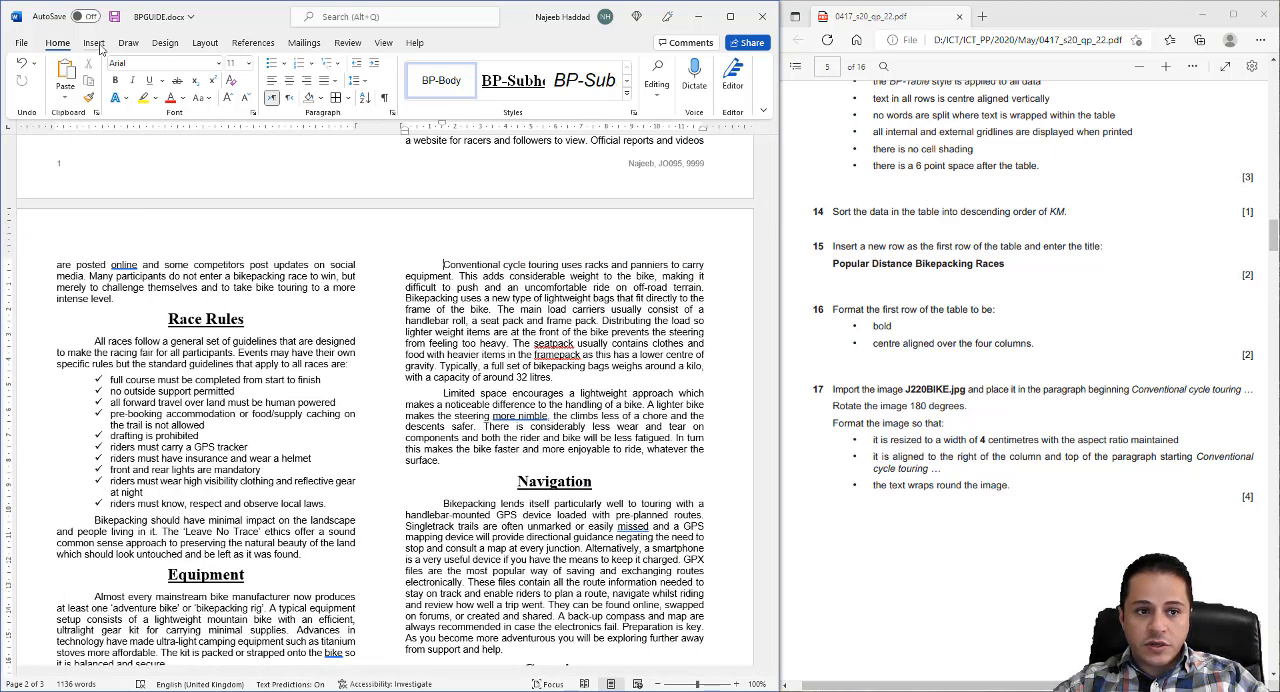
{"action": "left_click", "coordinate": [96, 46]}
{"action": "left_click", "coordinate": [104, 80]}
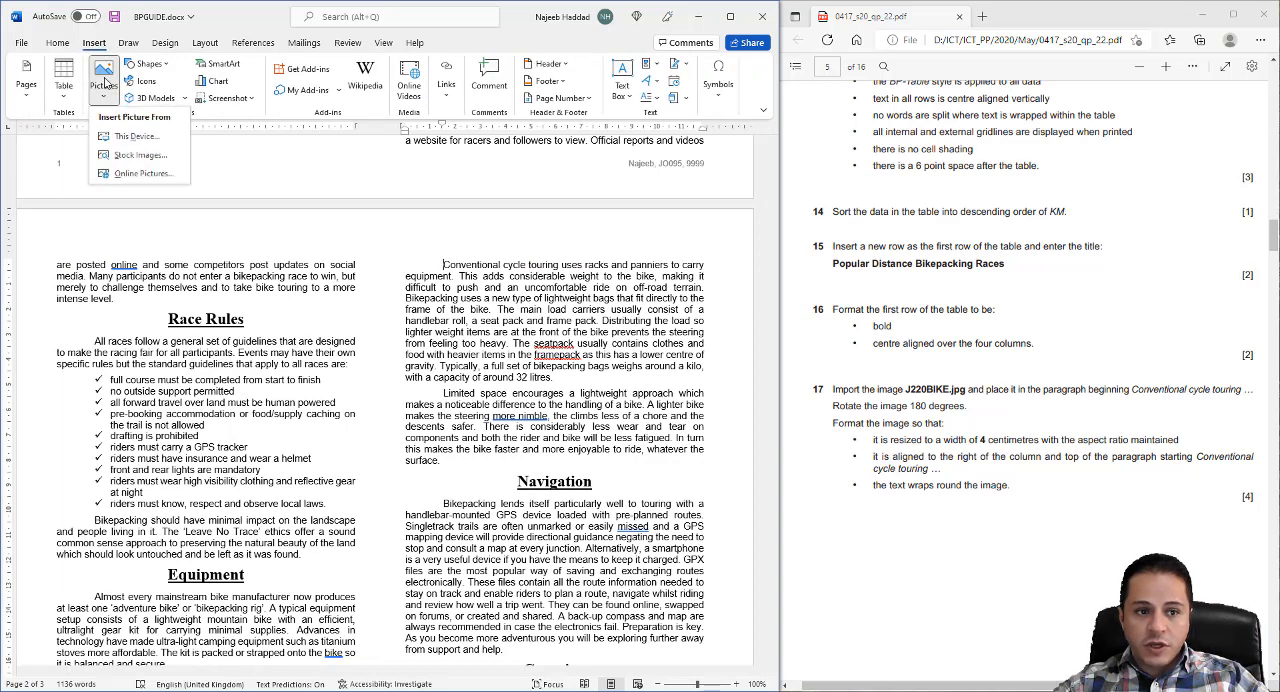
{"action": "left_click", "coordinate": [124, 140]}
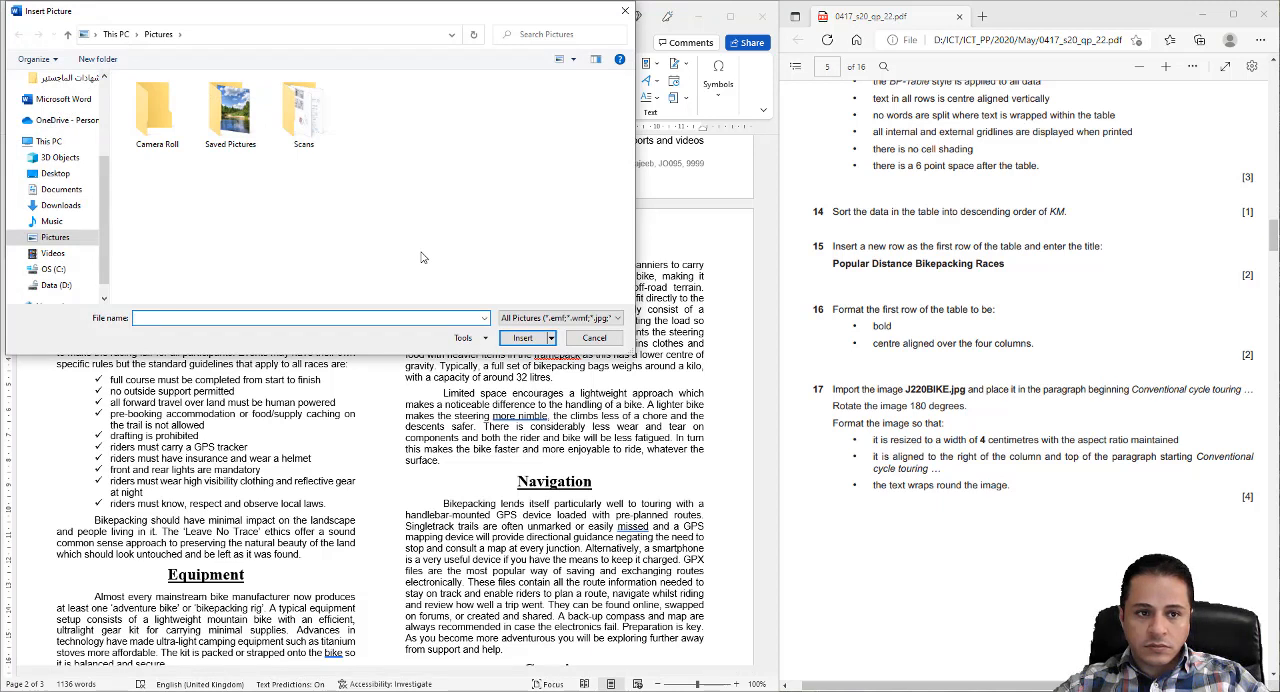
{"action": "left_click", "coordinate": [79, 290]}
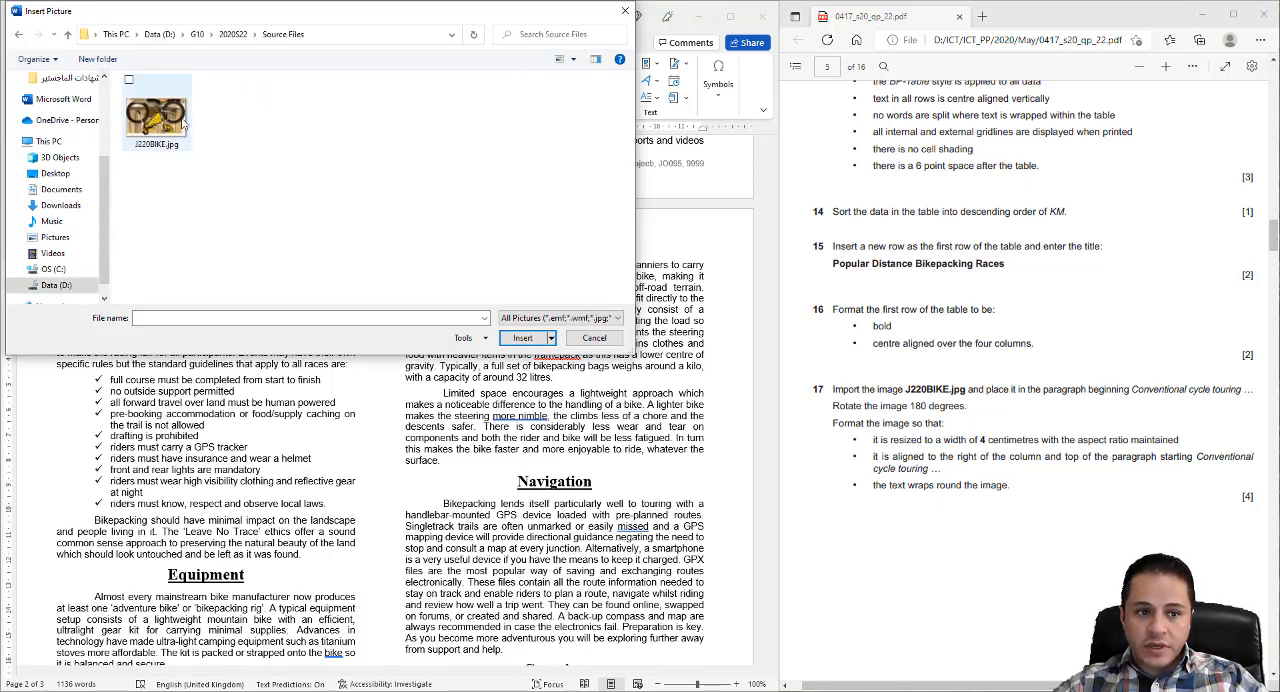
{"action": "left_click", "coordinate": [171, 126]}
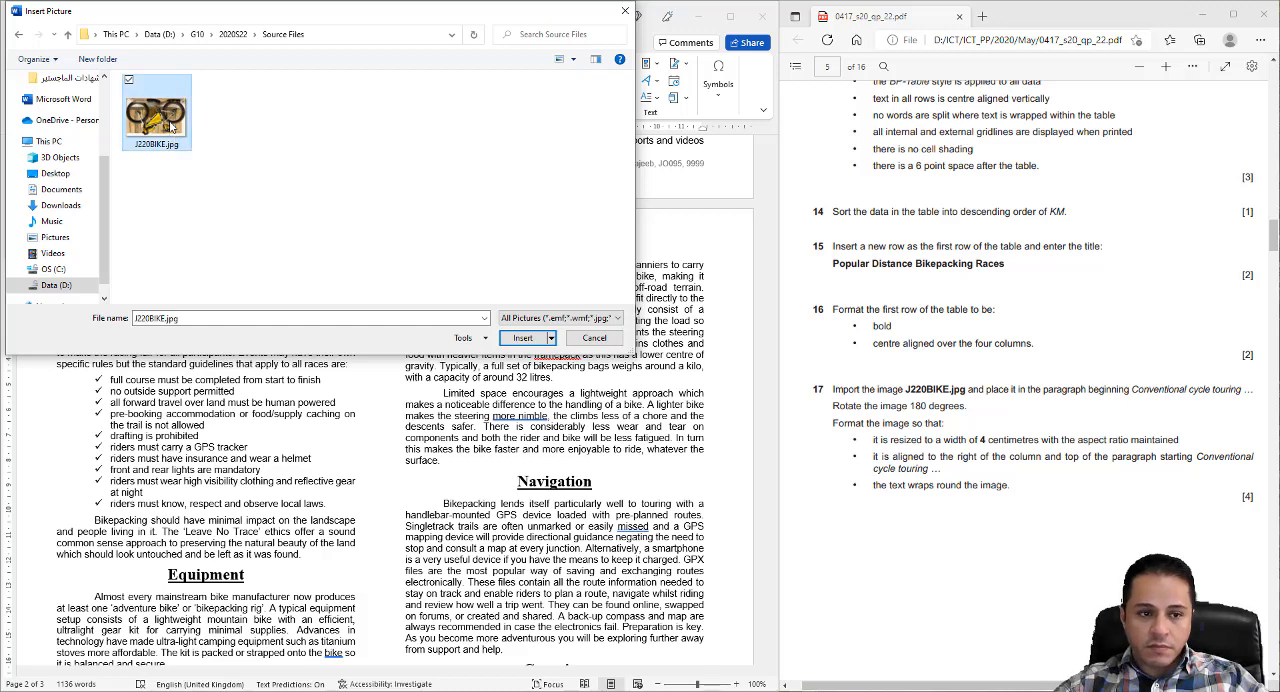
{"action": "double_click", "coordinate": [171, 126]}
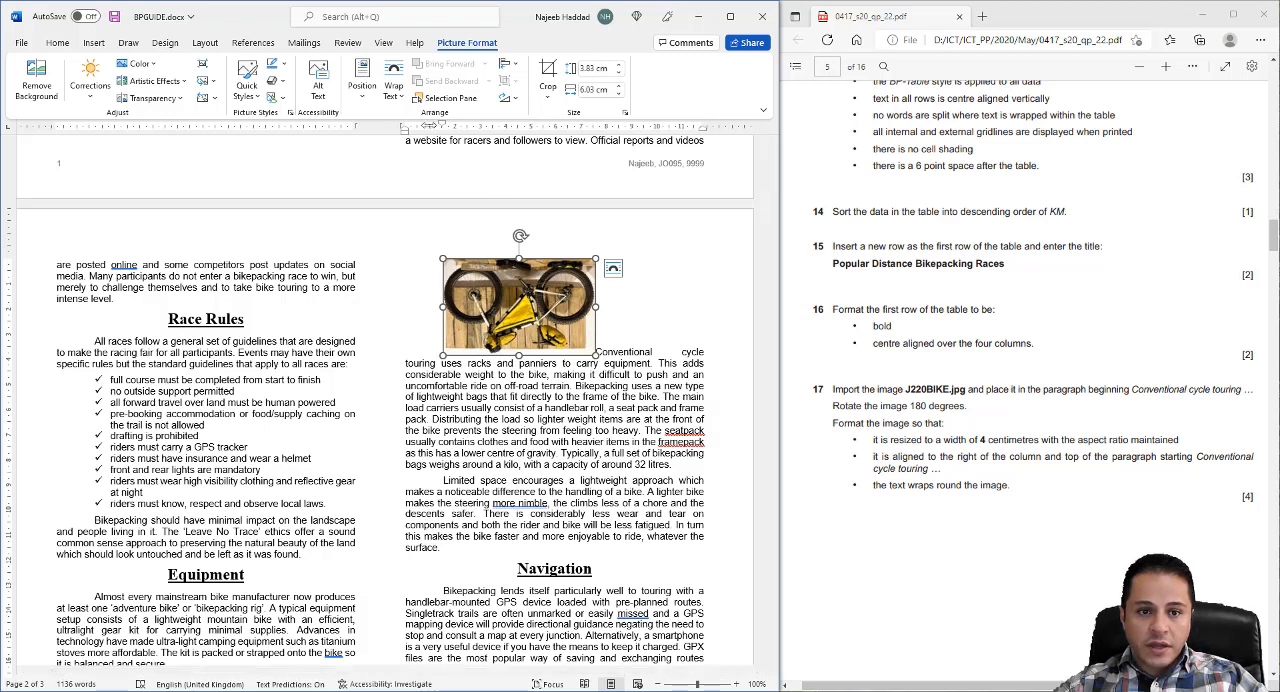
- Rotate the bike image by 180 degrees with two 90° right rotations
{"action": "left_click", "coordinate": [515, 101]}
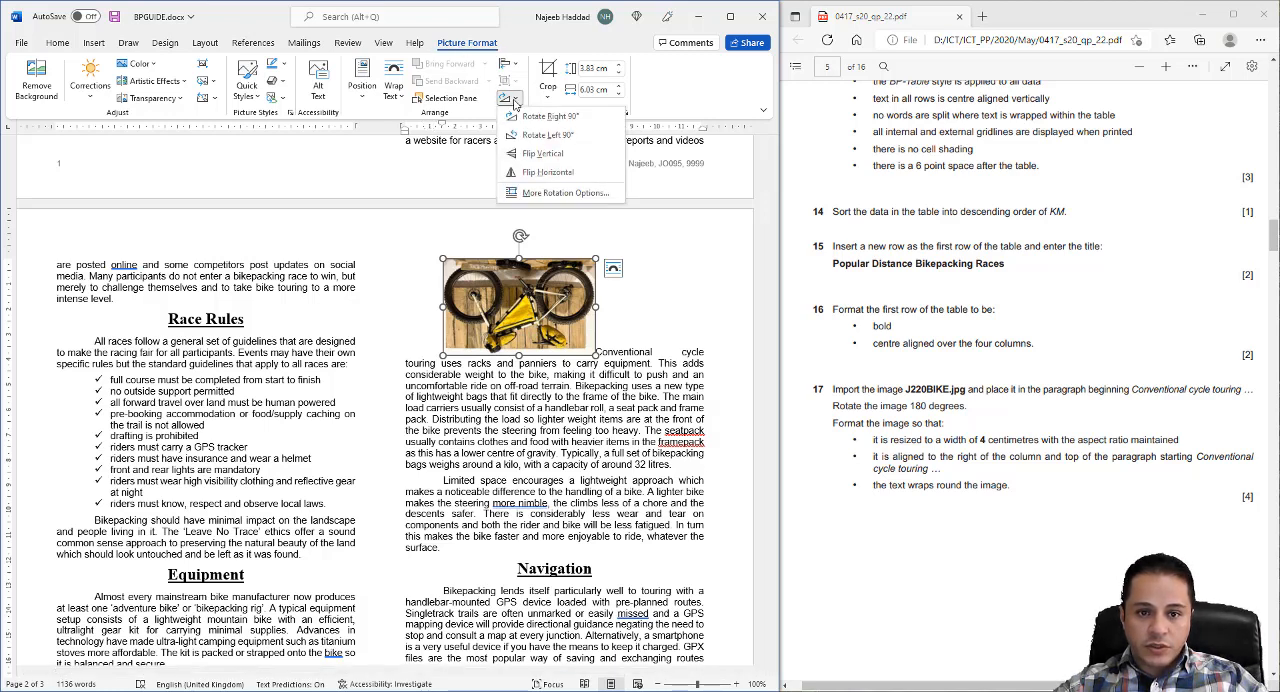
{"action": "left_click", "coordinate": [537, 118]}
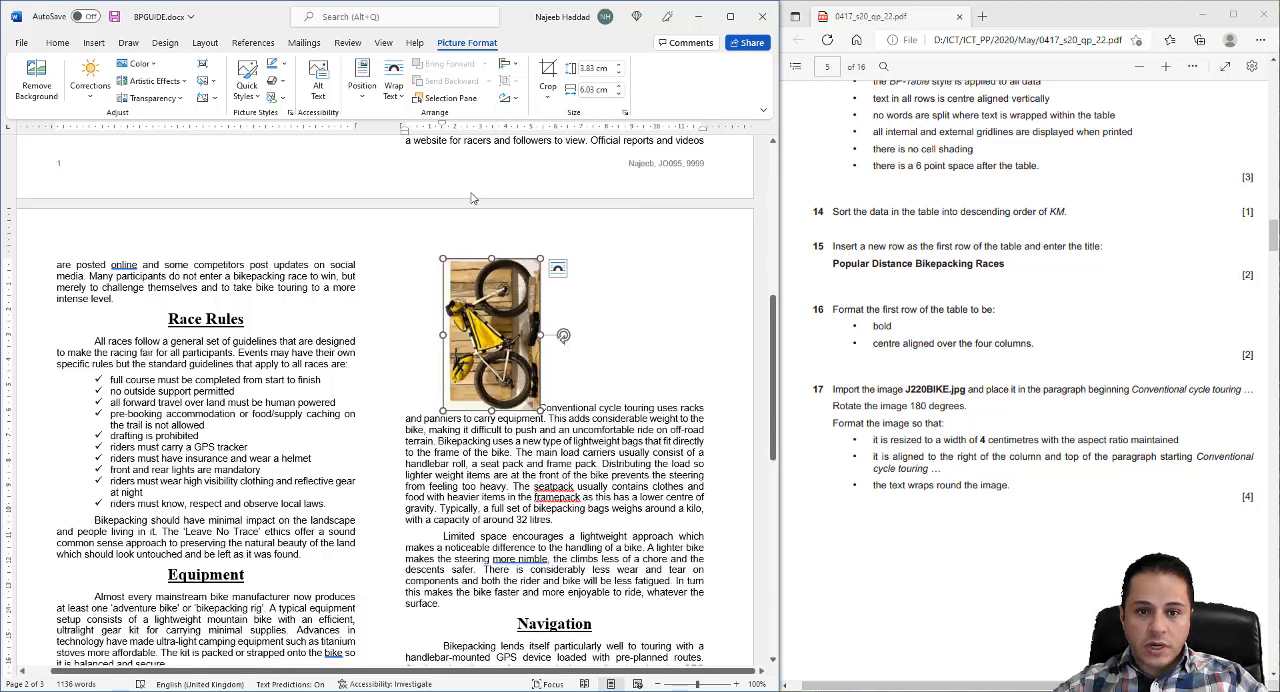
{"action": "left_click", "coordinate": [515, 101]}
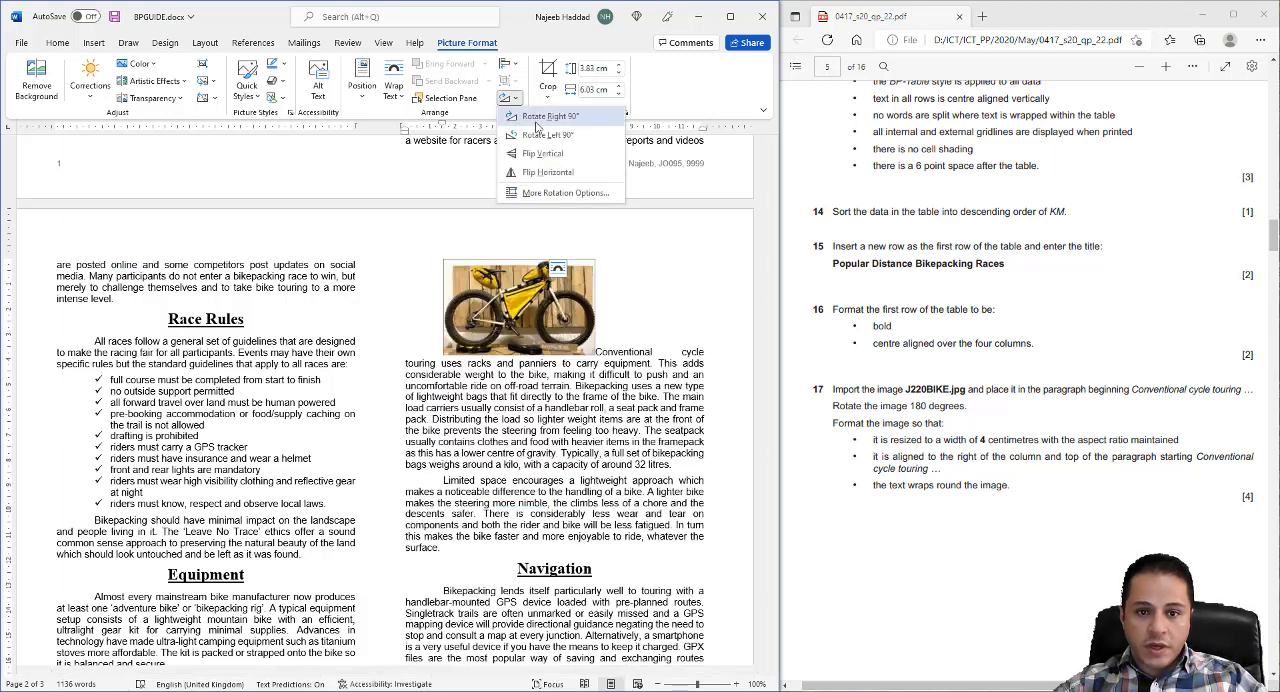
{"action": "left_click", "coordinate": [537, 121]}
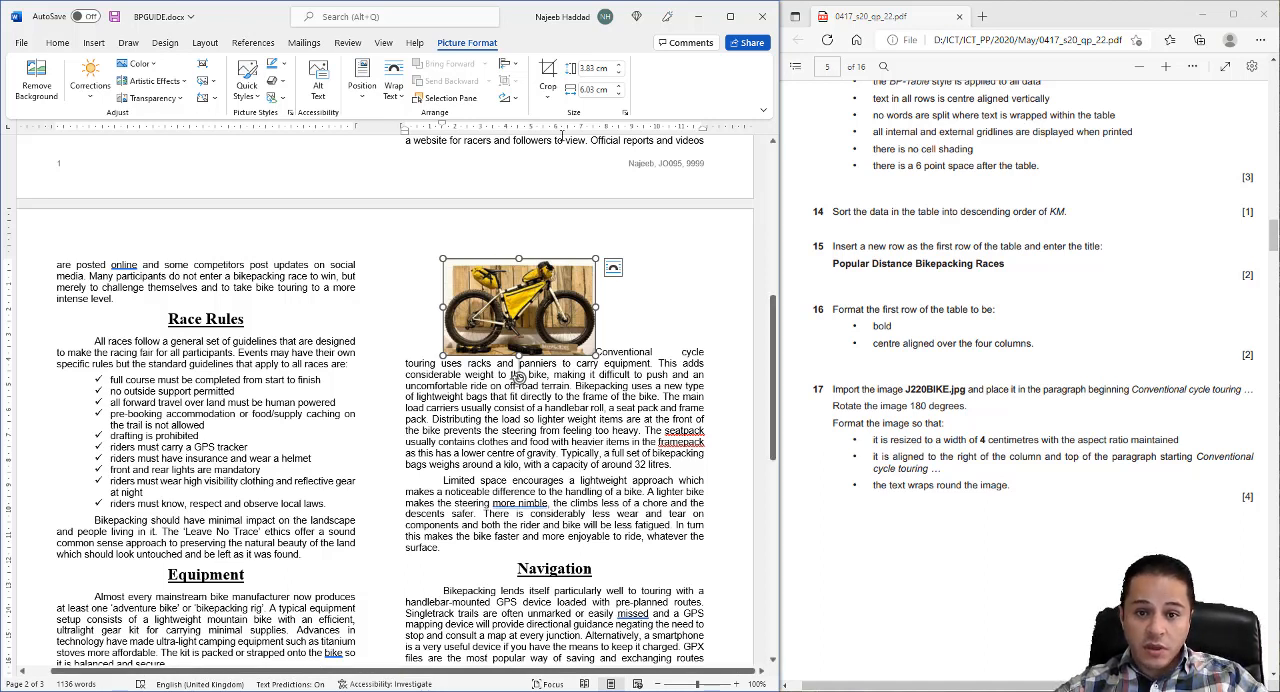
- Resize the bike image to a width of 4 cm with the aspect ratio locked
{"action": "left_click", "coordinate": [625, 112]}
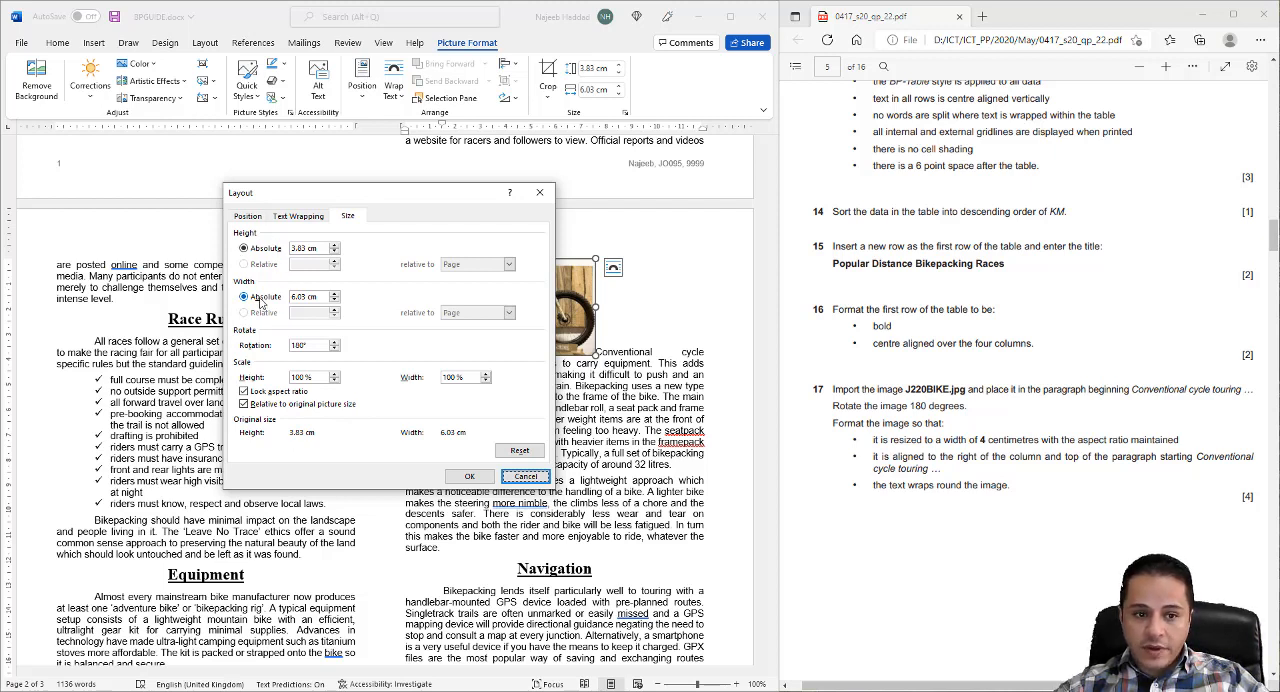
{"action": "double_click", "coordinate": [306, 297]}
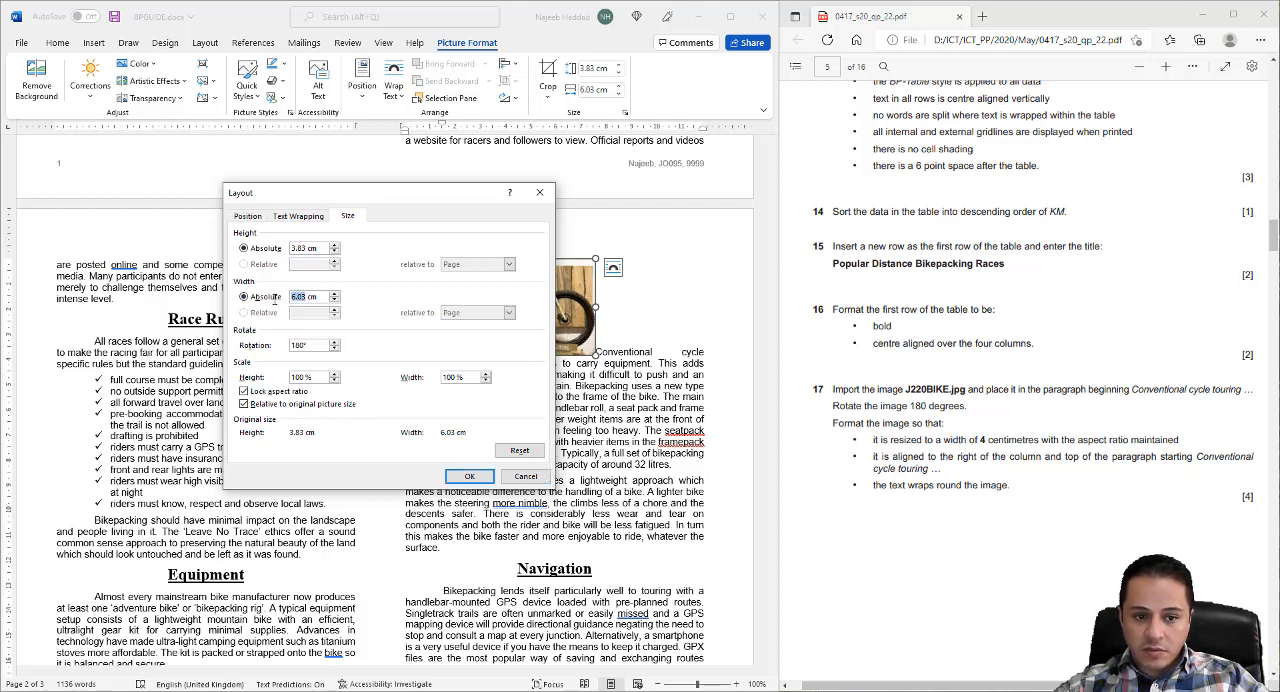
{"action": "type", "text": "4"}
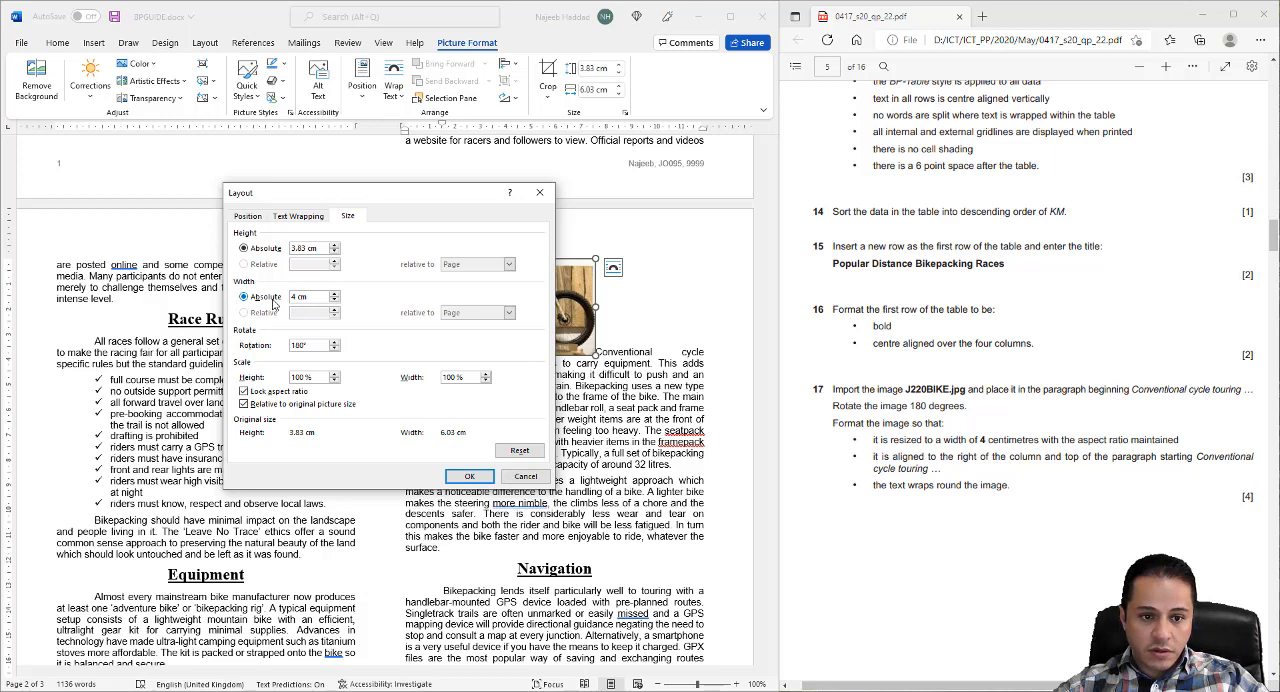
{"action": "left_click", "coordinate": [309, 249]}
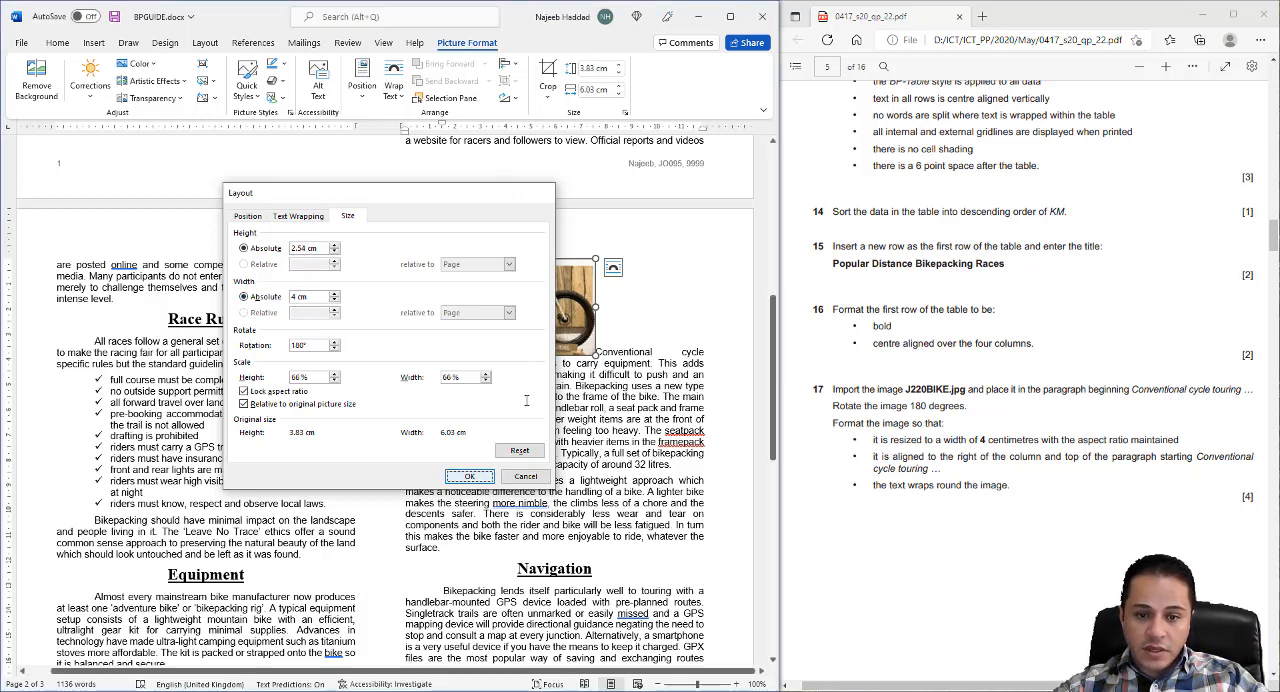
{"action": "left_click", "coordinate": [469, 476]}
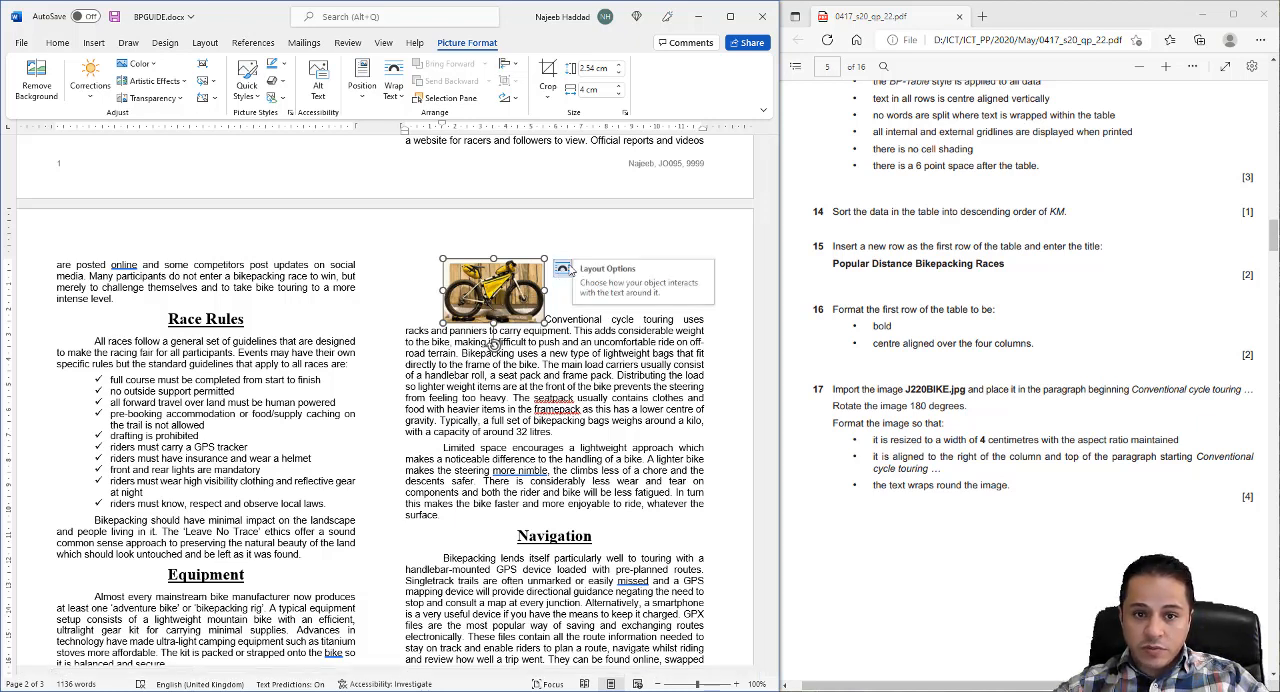
- Set the bike image's text wrapping to Tight
{"action": "left_click", "coordinate": [393, 85]}
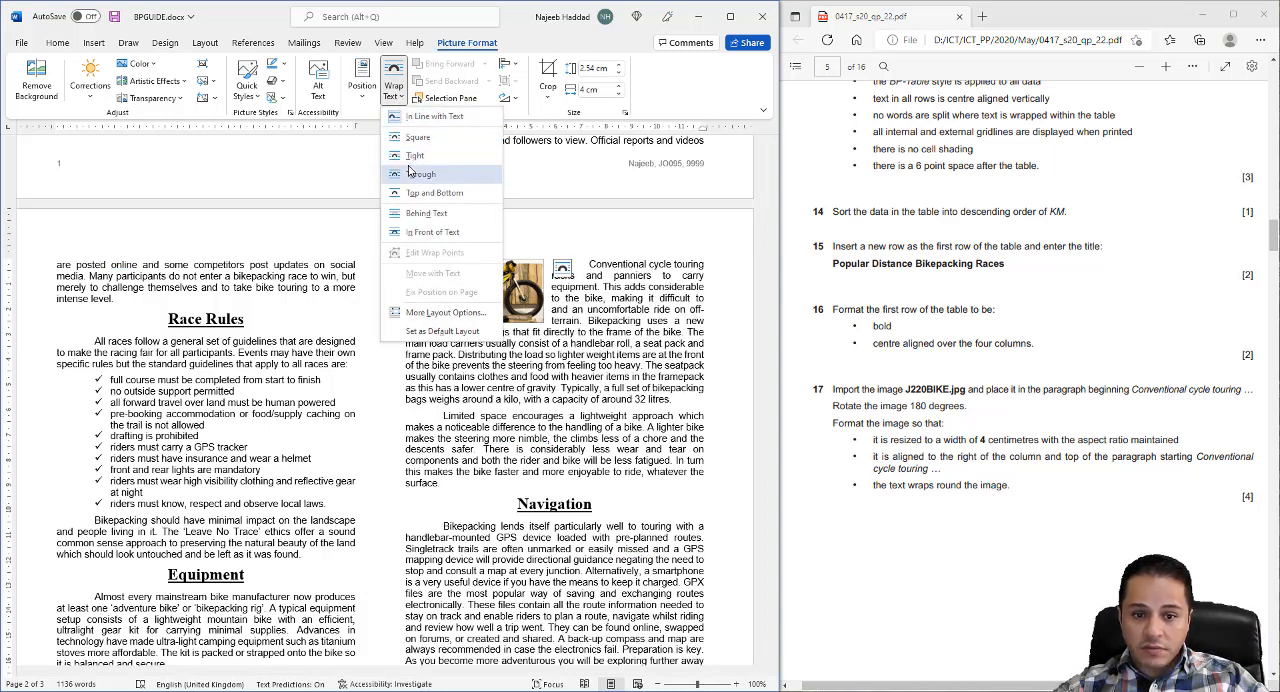
{"action": "right_click", "coordinate": [531, 300]}
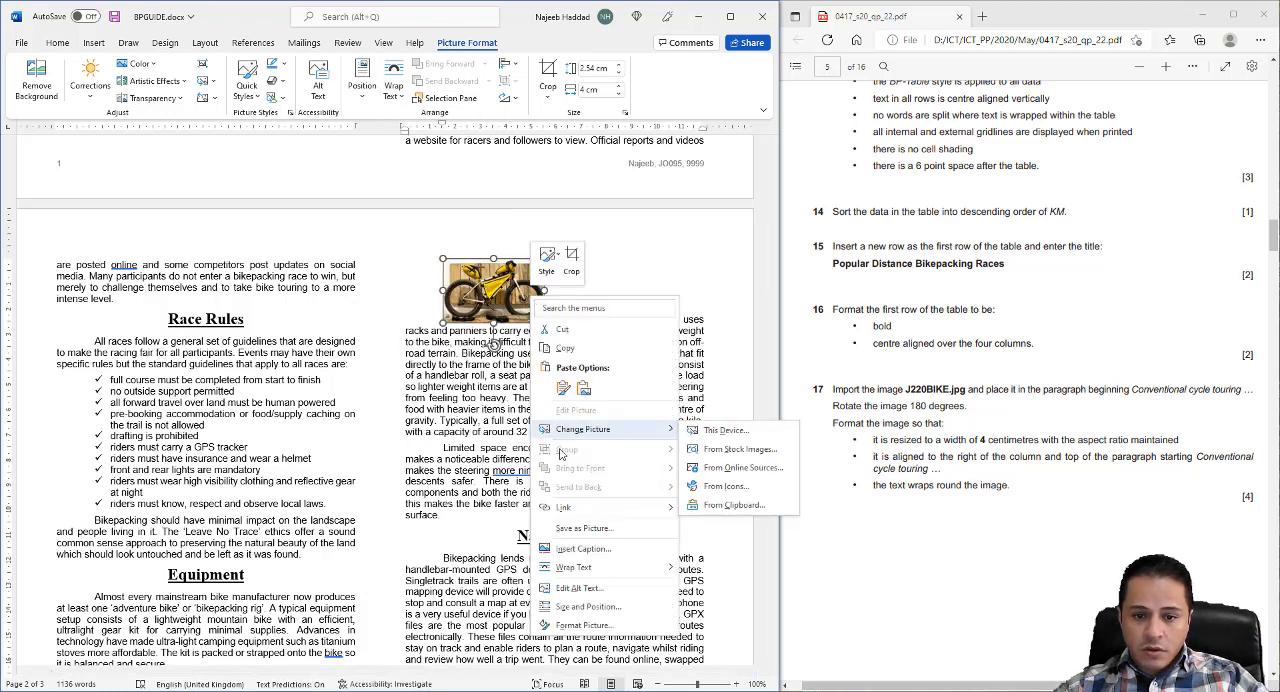
{"action": "mouse_move", "coordinate": [570, 568]}
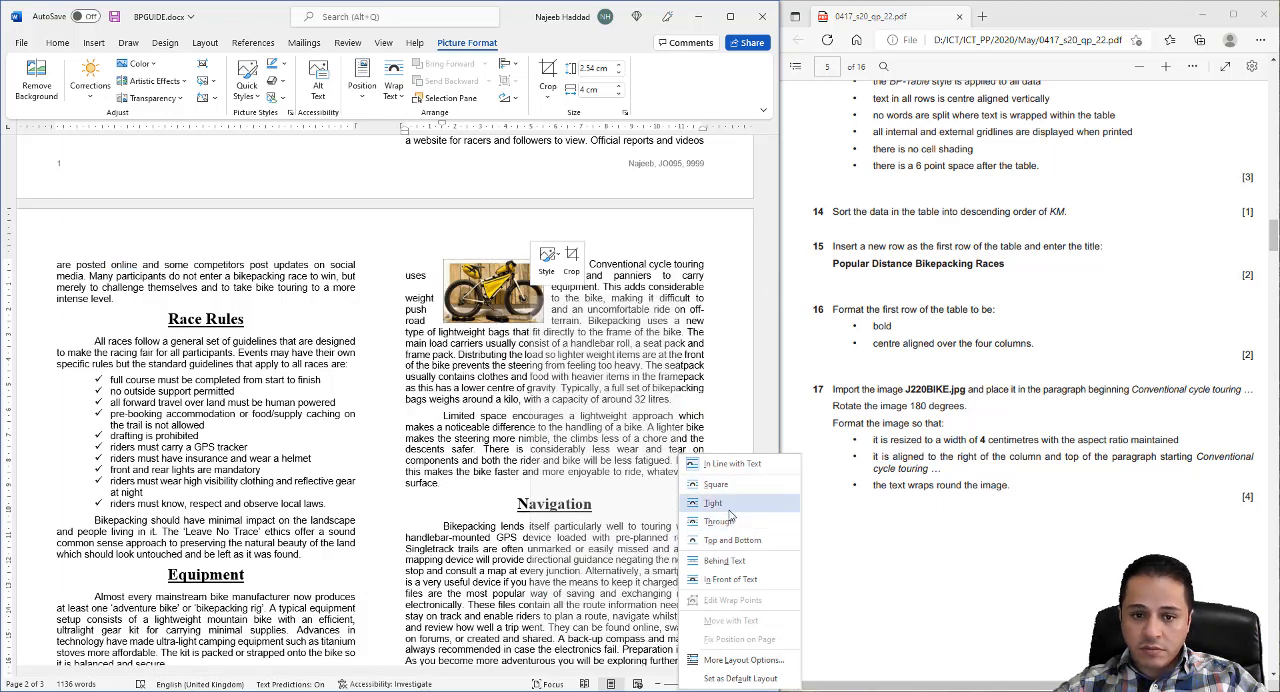
{"action": "left_click", "coordinate": [503, 300]}
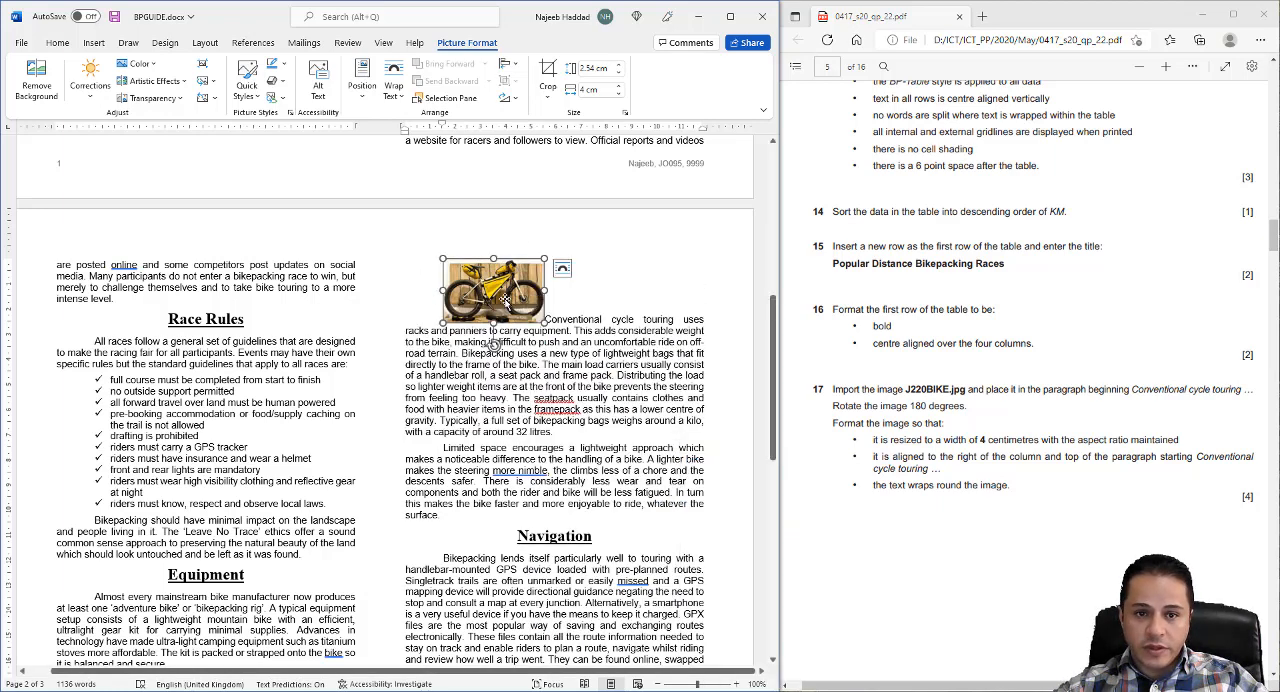
{"action": "left_click", "coordinate": [562, 268]}
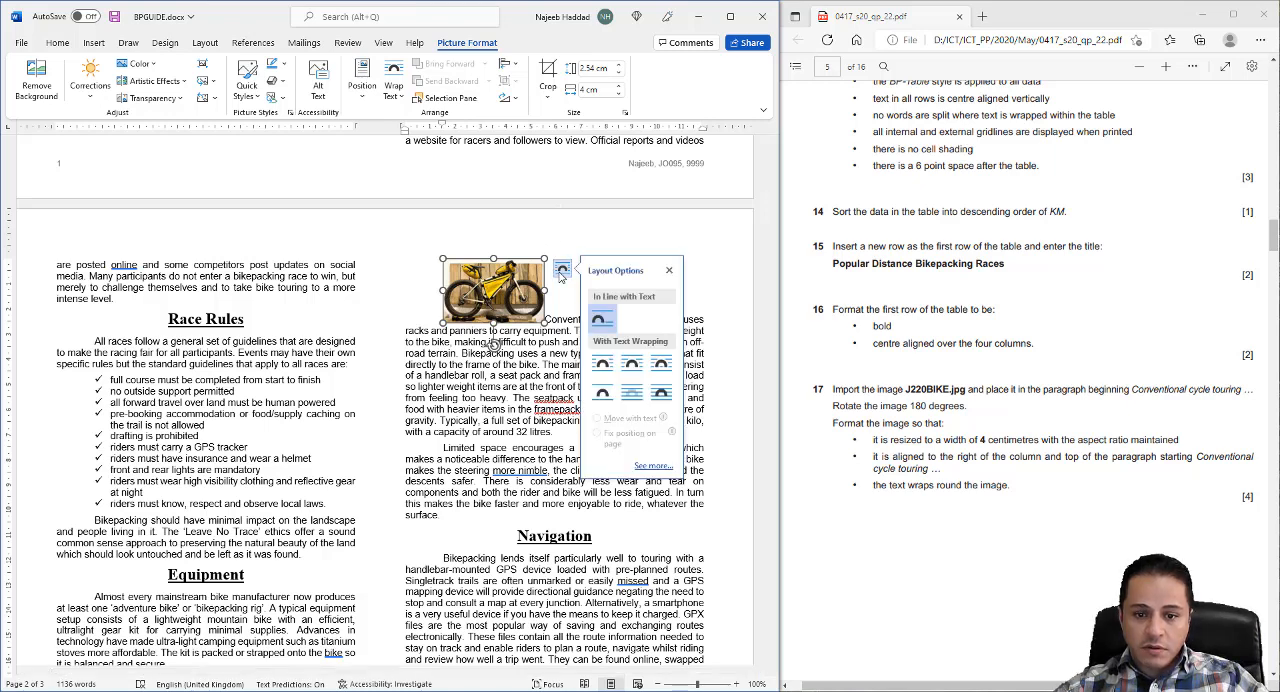
{"action": "left_click", "coordinate": [630, 364]}
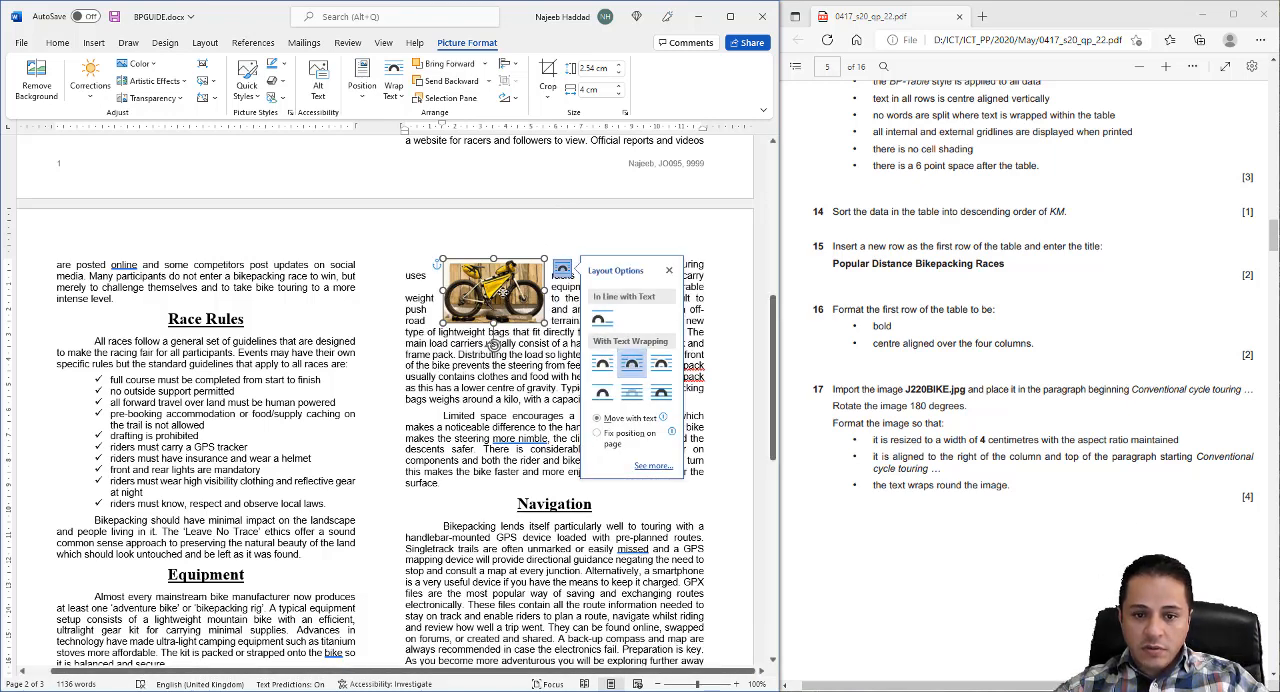
- Align the bike image with the column's right margin and the top of the "Conventional cycle touring" paragraph, and save the document
{"action": "left_click_drag", "start_coordinate": [505, 294], "coordinate": [664, 293]}
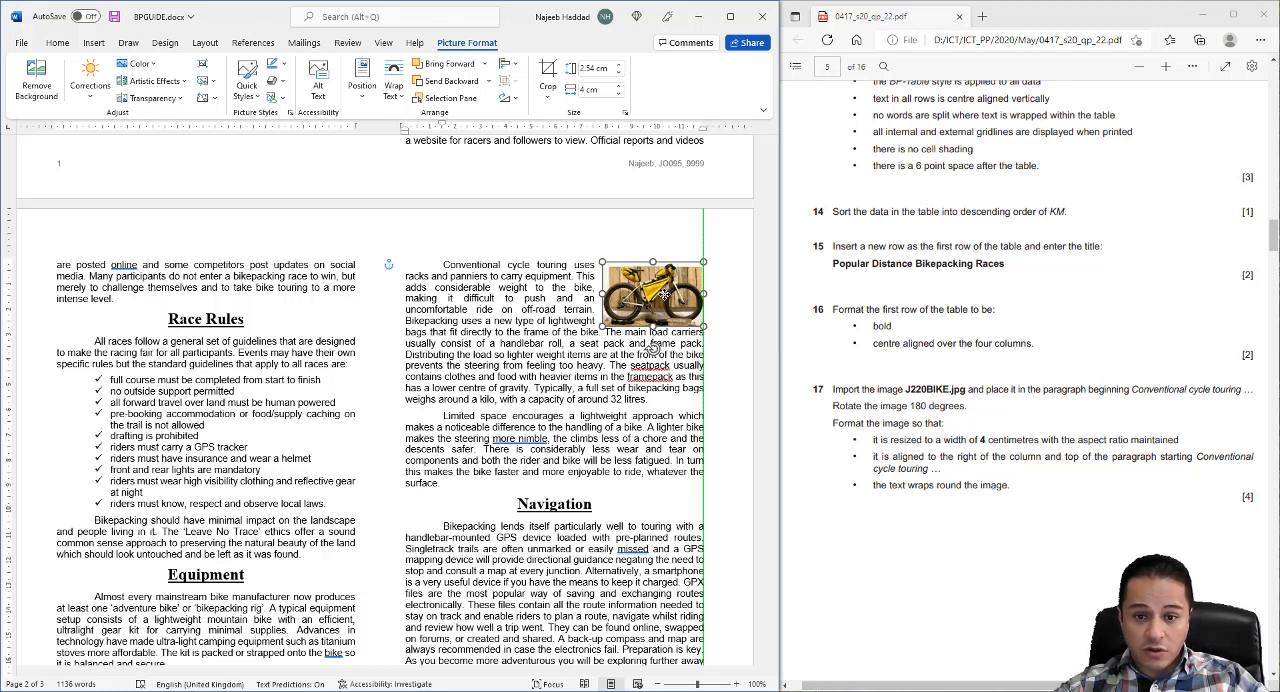
{"action": "left_click_drag", "start_coordinate": [664, 293], "coordinate": [664, 289]}
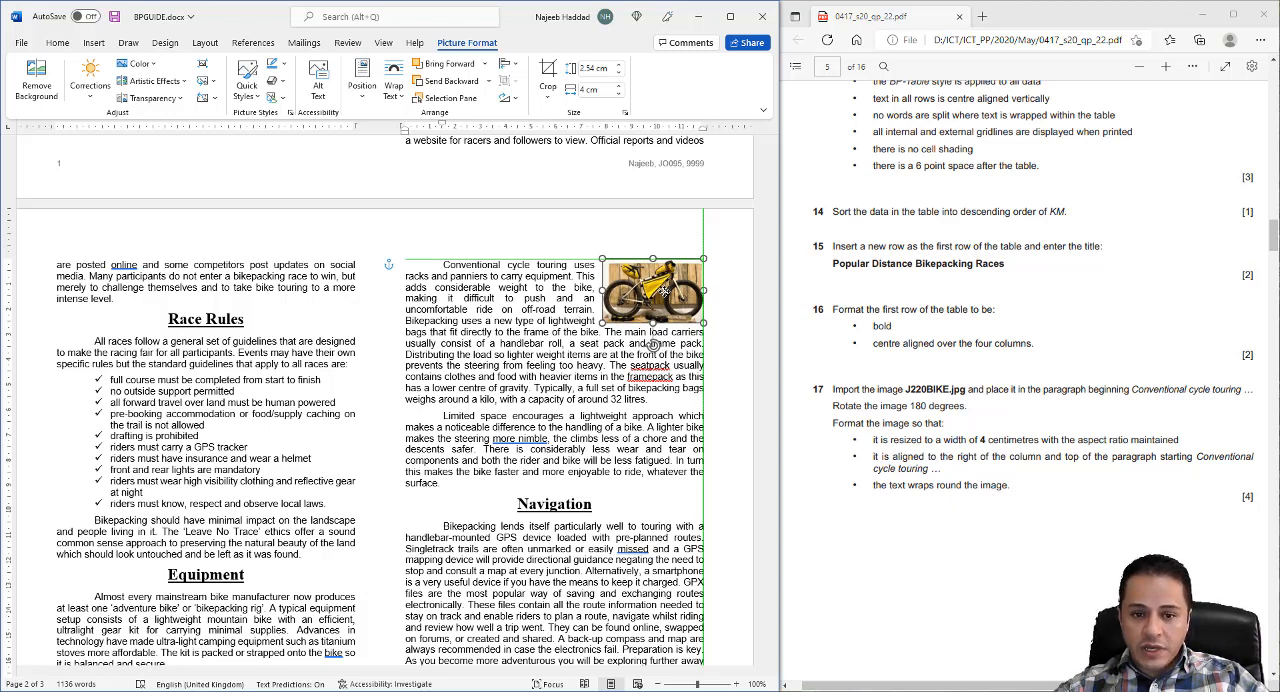
{"action": "left_click_drag", "start_coordinate": [664, 290], "coordinate": [664, 290]}
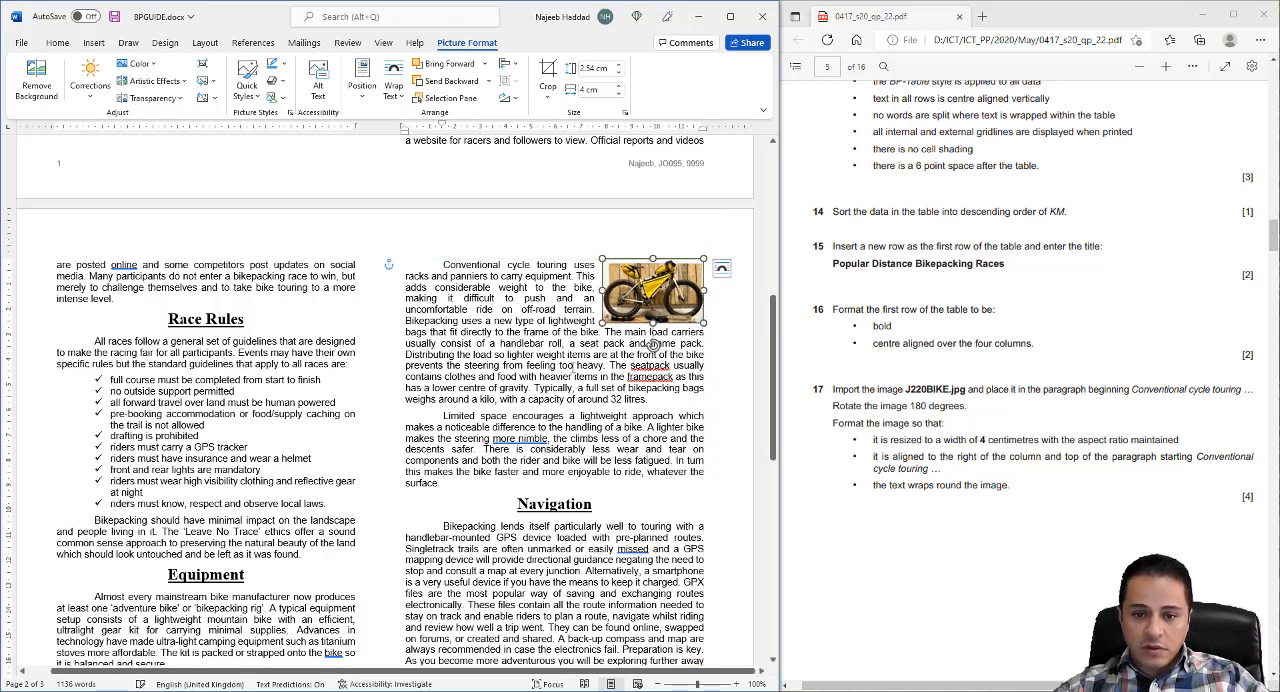
{"action": "left_click", "coordinate": [112, 436]}
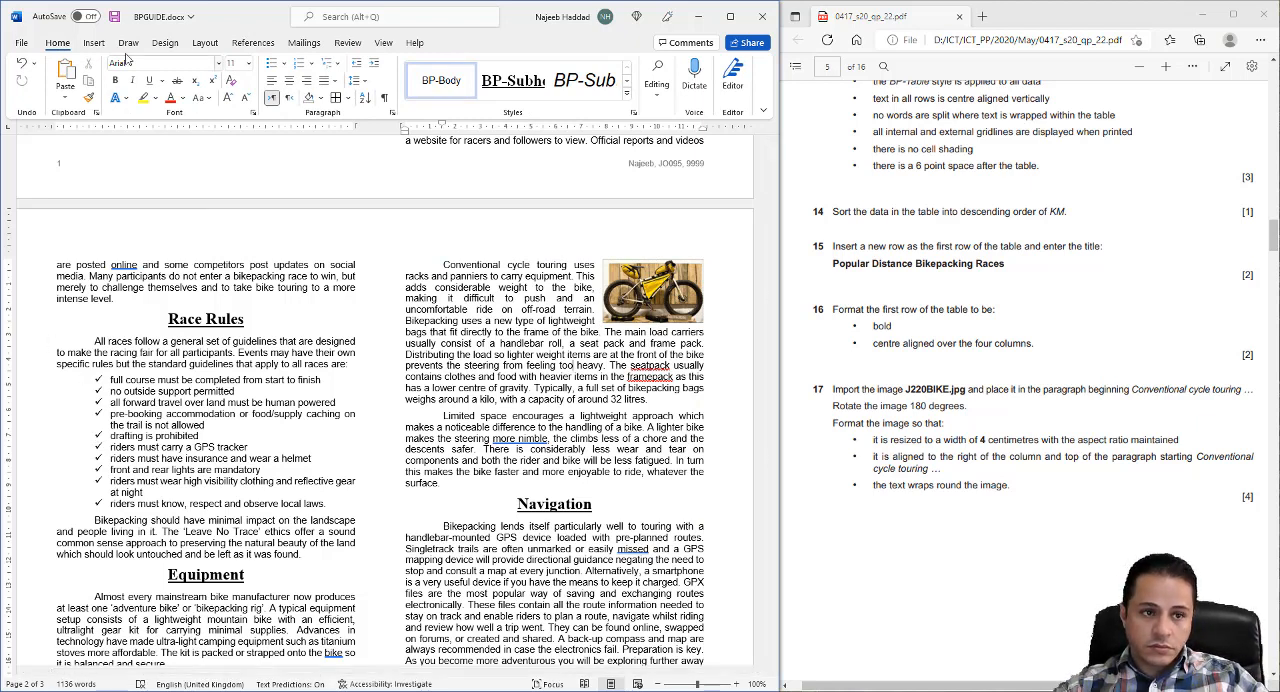
{"action": "left_click", "coordinate": [114, 16]}
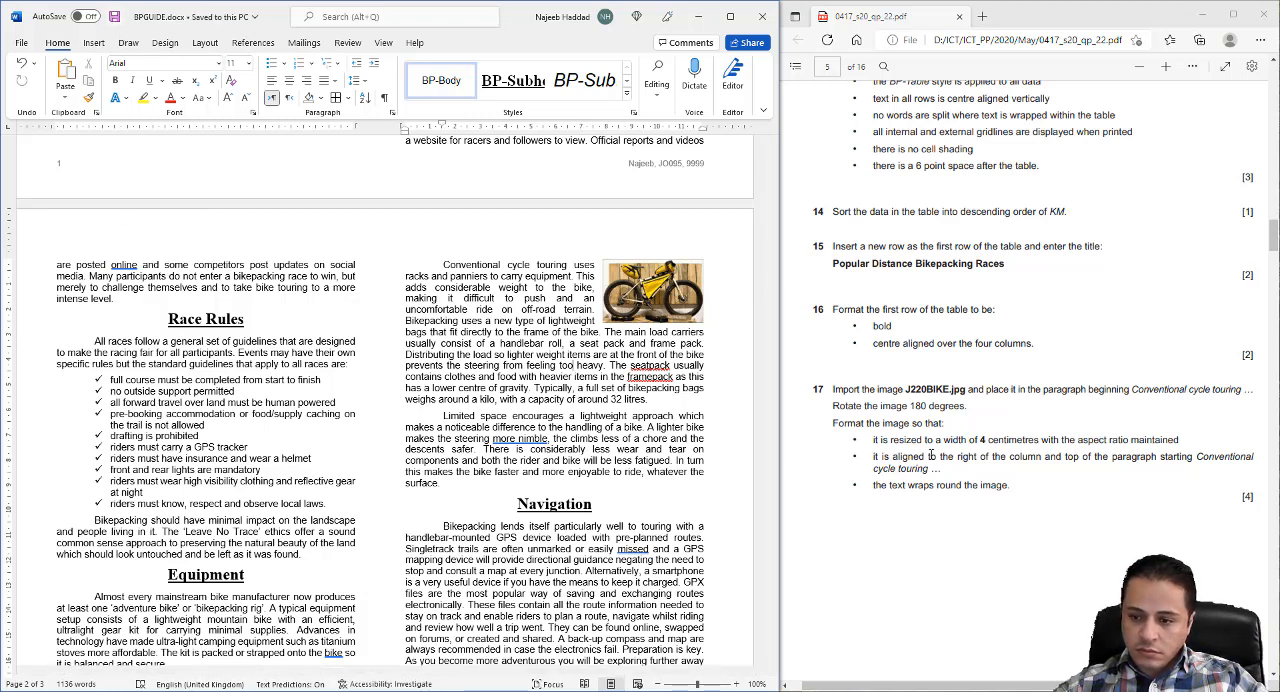
- Turn on Widow/Orphan control for the "Guide To Bikepacking" title paragraph
{"action": "scroll", "coordinate": [931, 452], "scroll_direction": "down", "scroll_amount": 4}
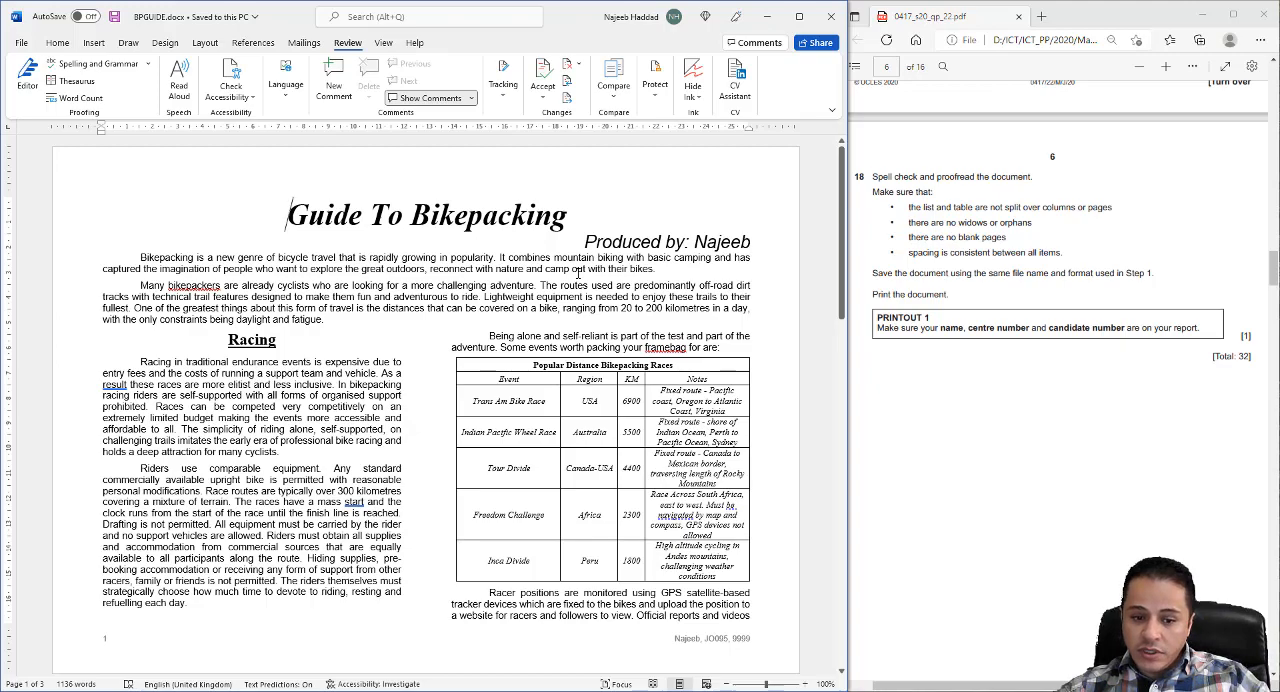
{"action": "scroll", "coordinate": [577, 273], "scroll_direction": "down", "scroll_amount": 3}
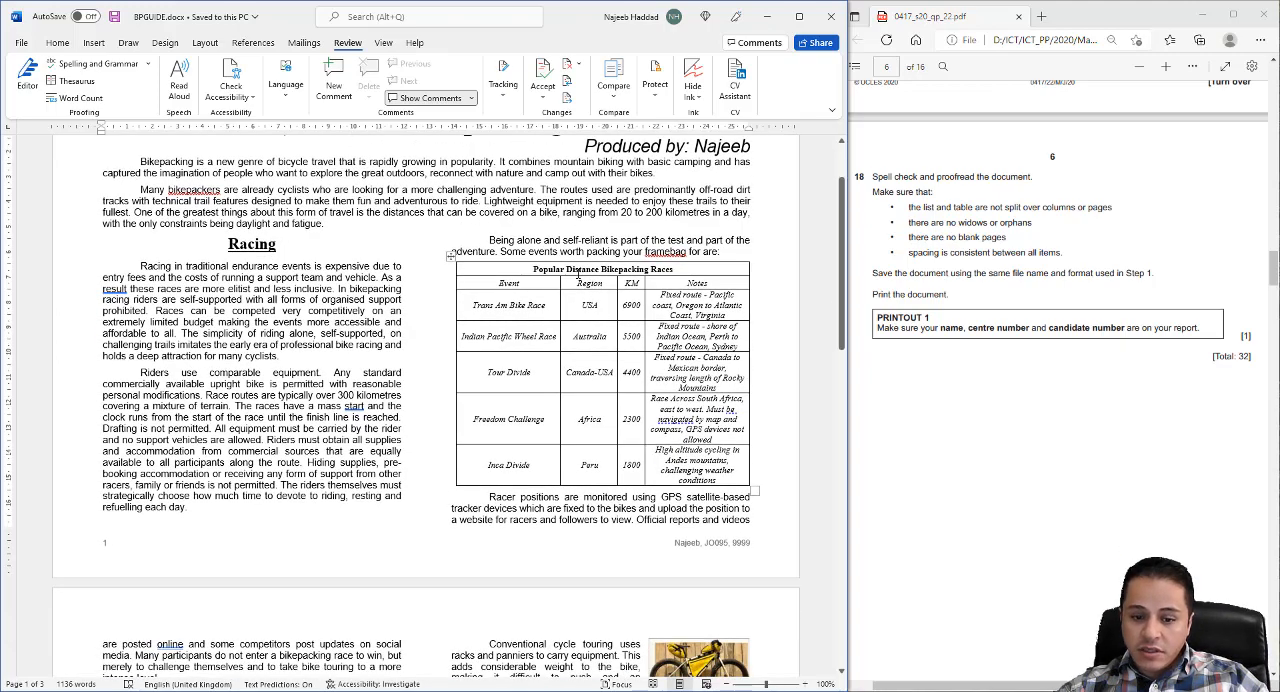
{"action": "scroll", "coordinate": [570, 283], "scroll_direction": "up", "scroll_amount": 1}
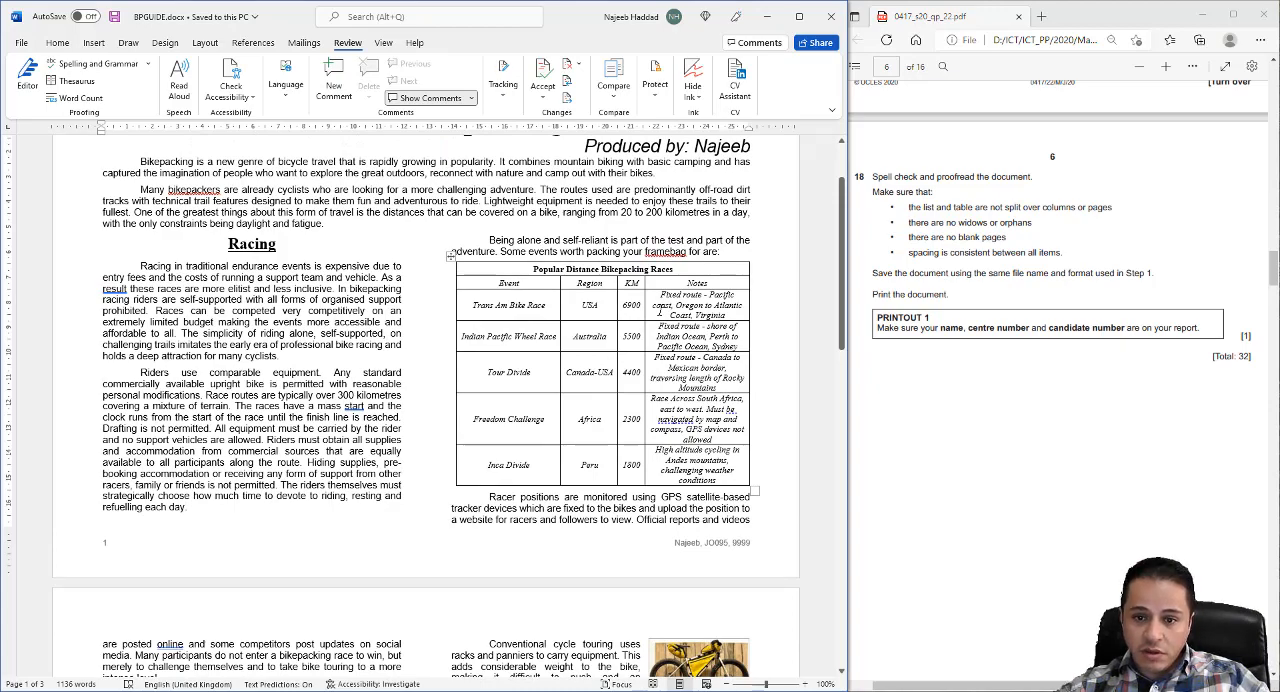
{"action": "scroll", "coordinate": [577, 388], "scroll_direction": "down", "scroll_amount": 5}
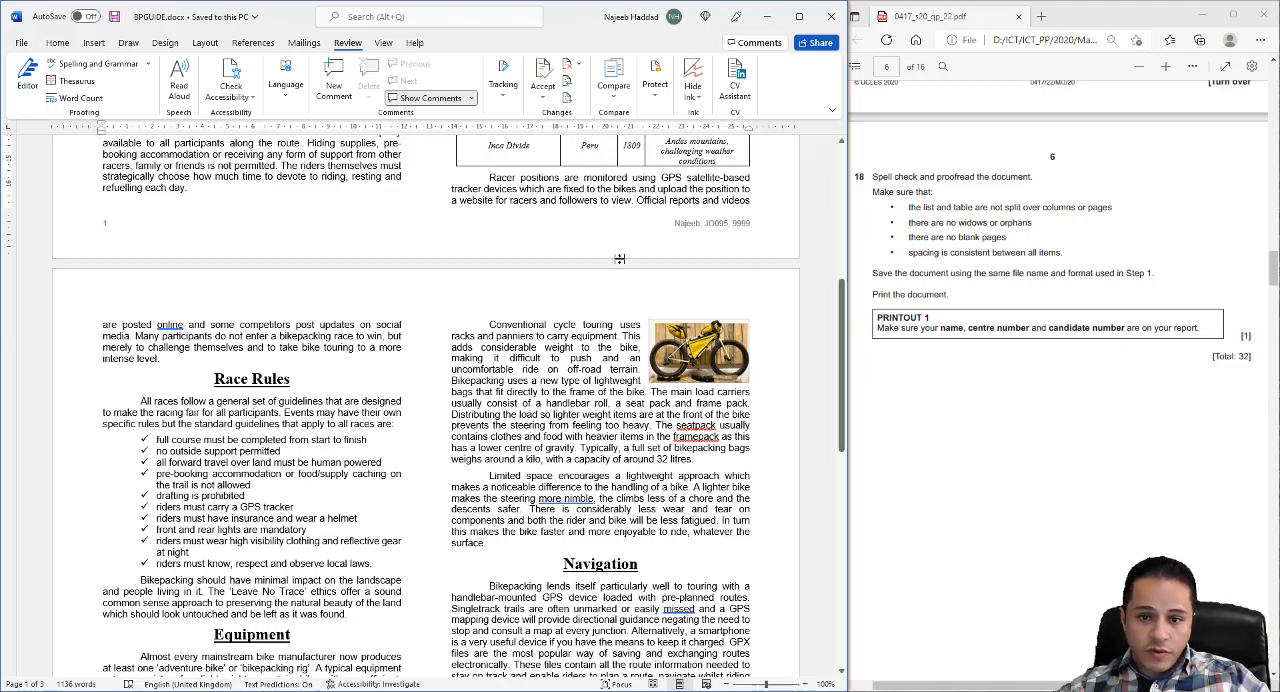
{"action": "scroll", "coordinate": [467, 260], "scroll_direction": "up", "scroll_amount": 5}
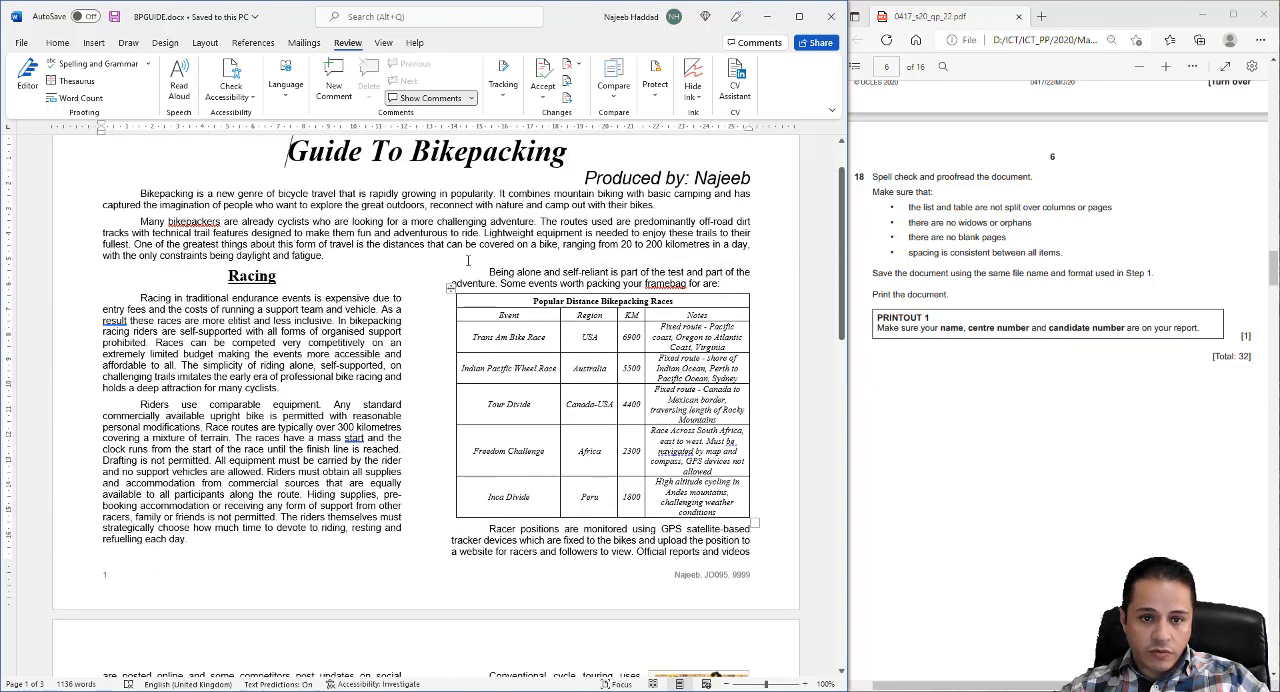
{"action": "left_click", "coordinate": [57, 43]}
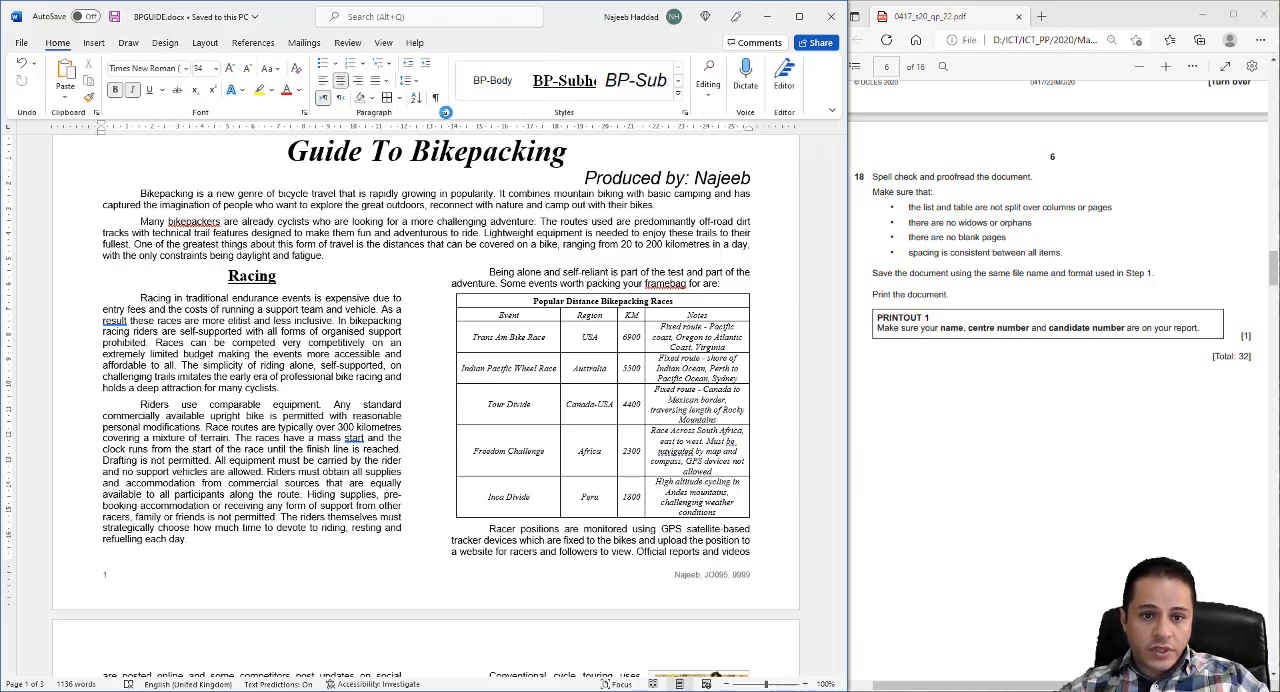
{"action": "left_click", "coordinate": [445, 112]}
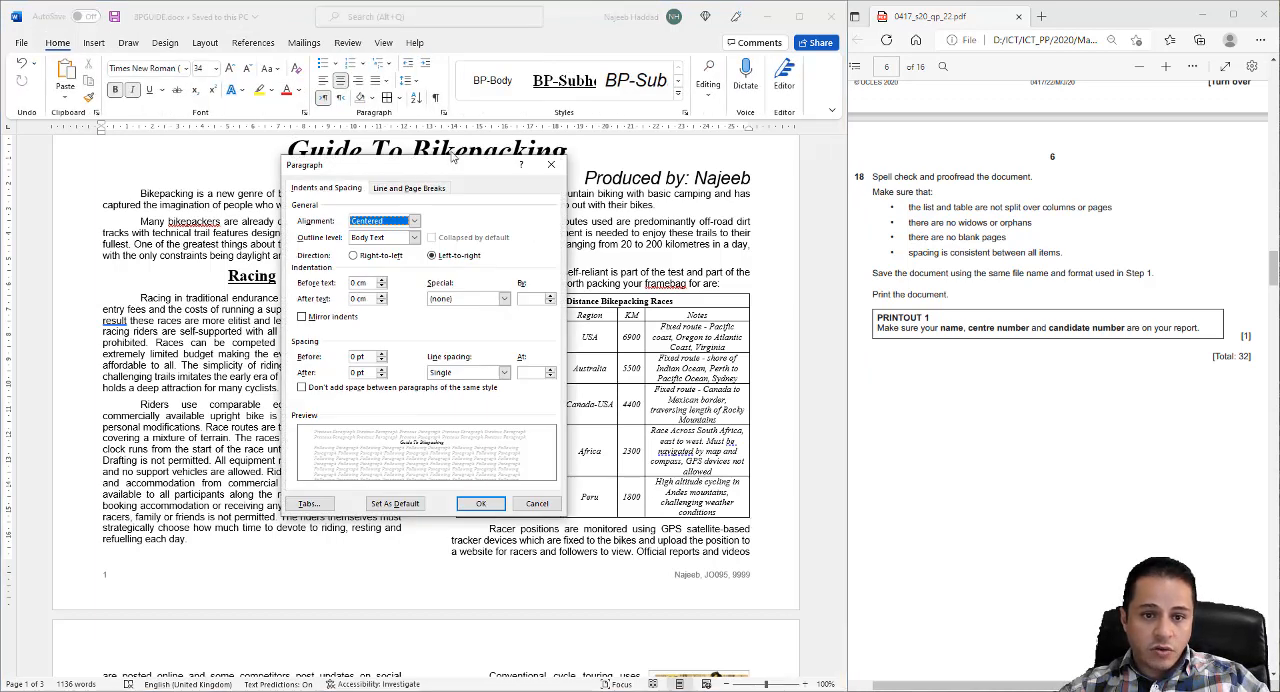
{"action": "left_click", "coordinate": [400, 190]}
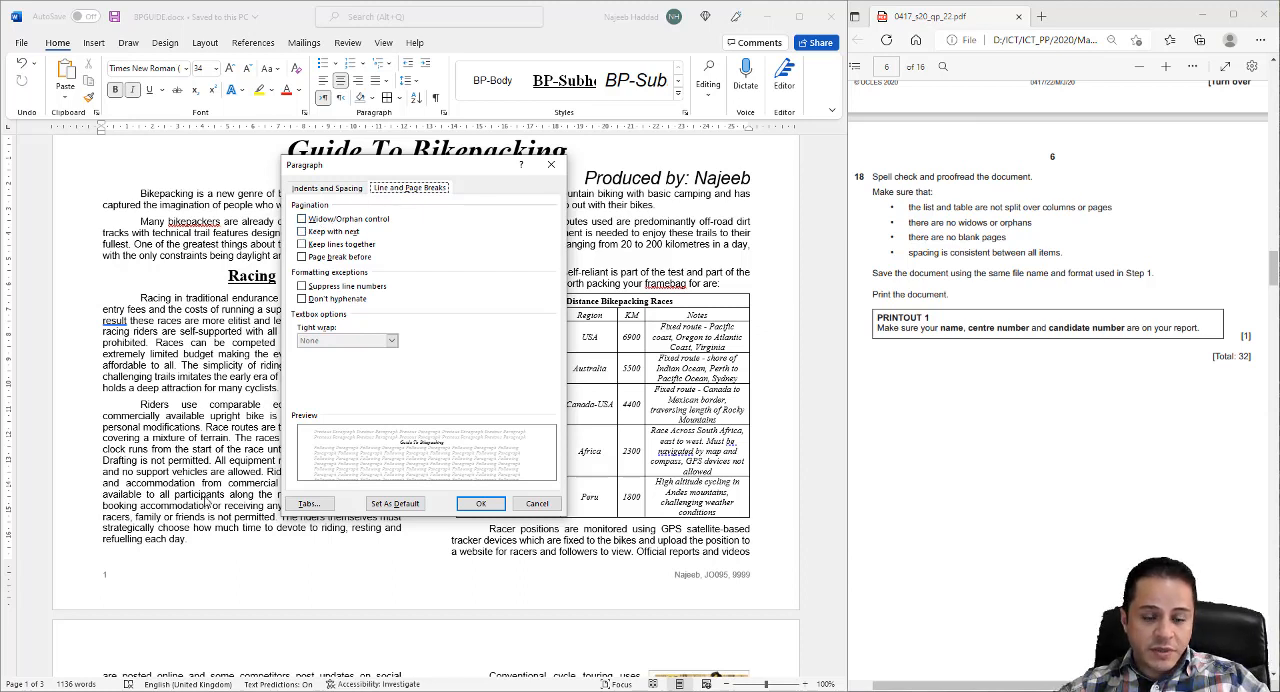
{"action": "left_click", "coordinate": [302, 219]}
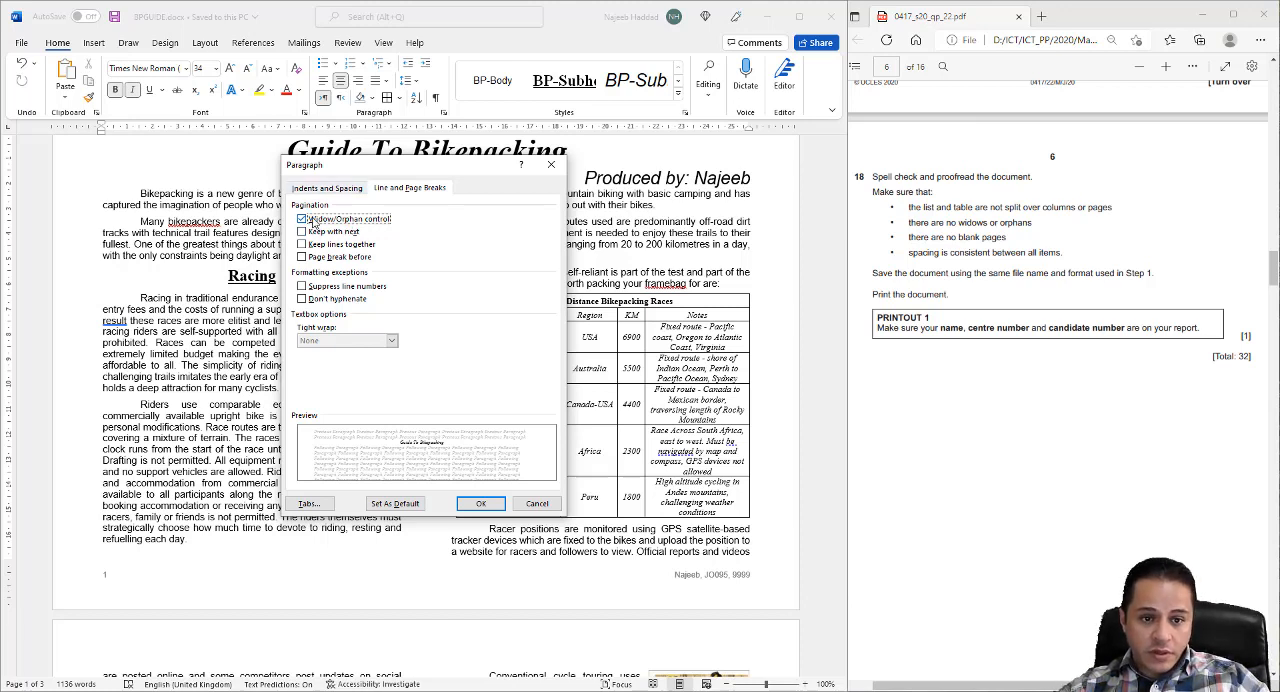
{"action": "left_click", "coordinate": [480, 503]}
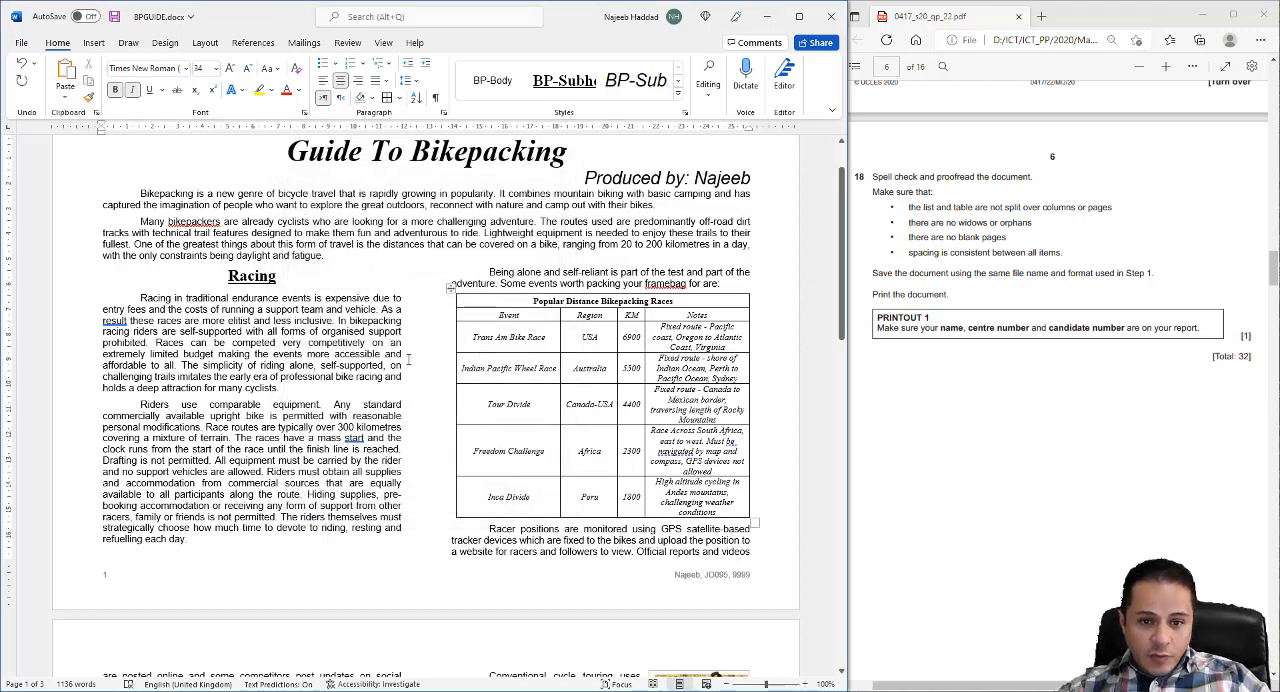
- Proofread all pages of the guide for split lists or tables, widows, orphans, blank pages and inconsistent spacing
{"action": "scroll", "coordinate": [352, 342], "scroll_direction": "down", "scroll_amount": 2}
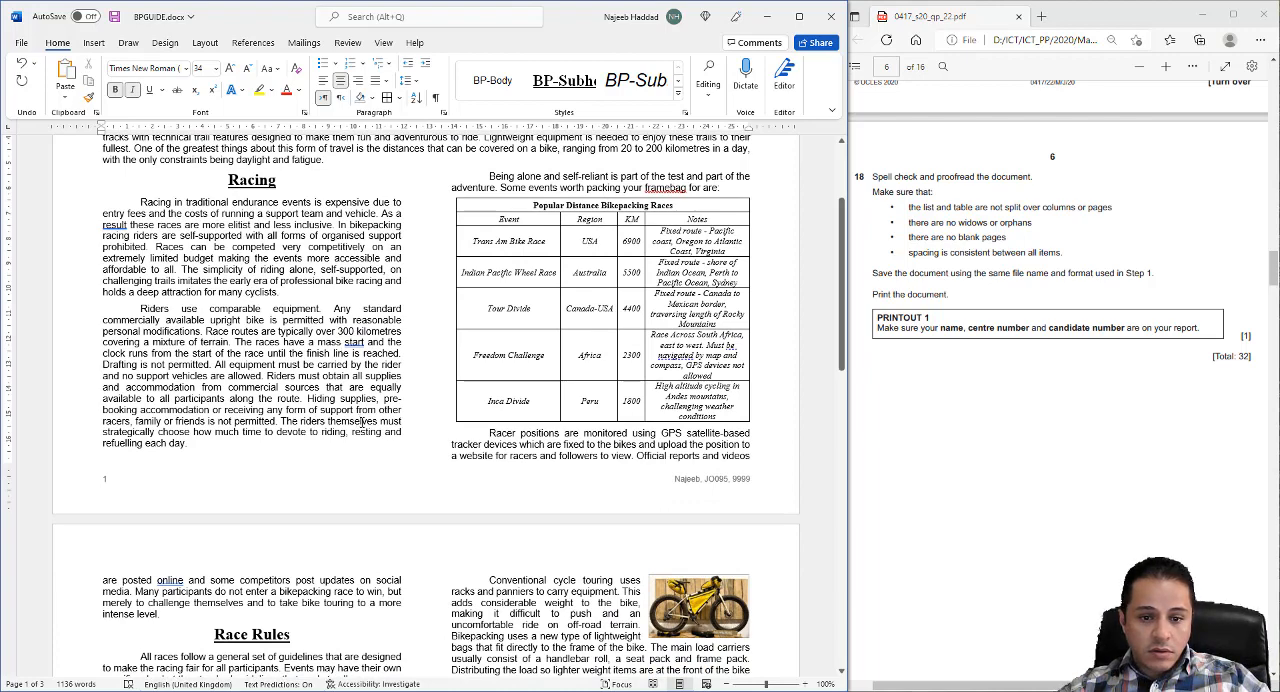
{"action": "scroll", "coordinate": [362, 423], "scroll_direction": "down", "scroll_amount": 2}
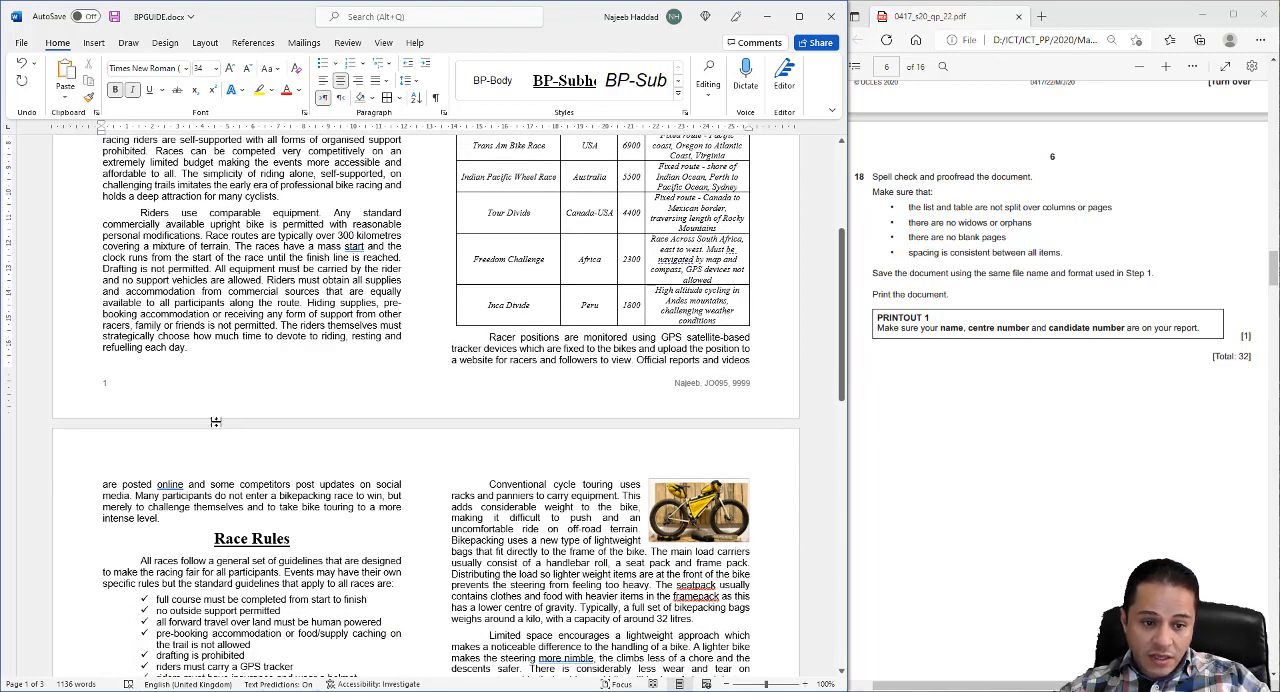
{"action": "scroll", "coordinate": [215, 422], "scroll_direction": "down", "scroll_amount": 5}
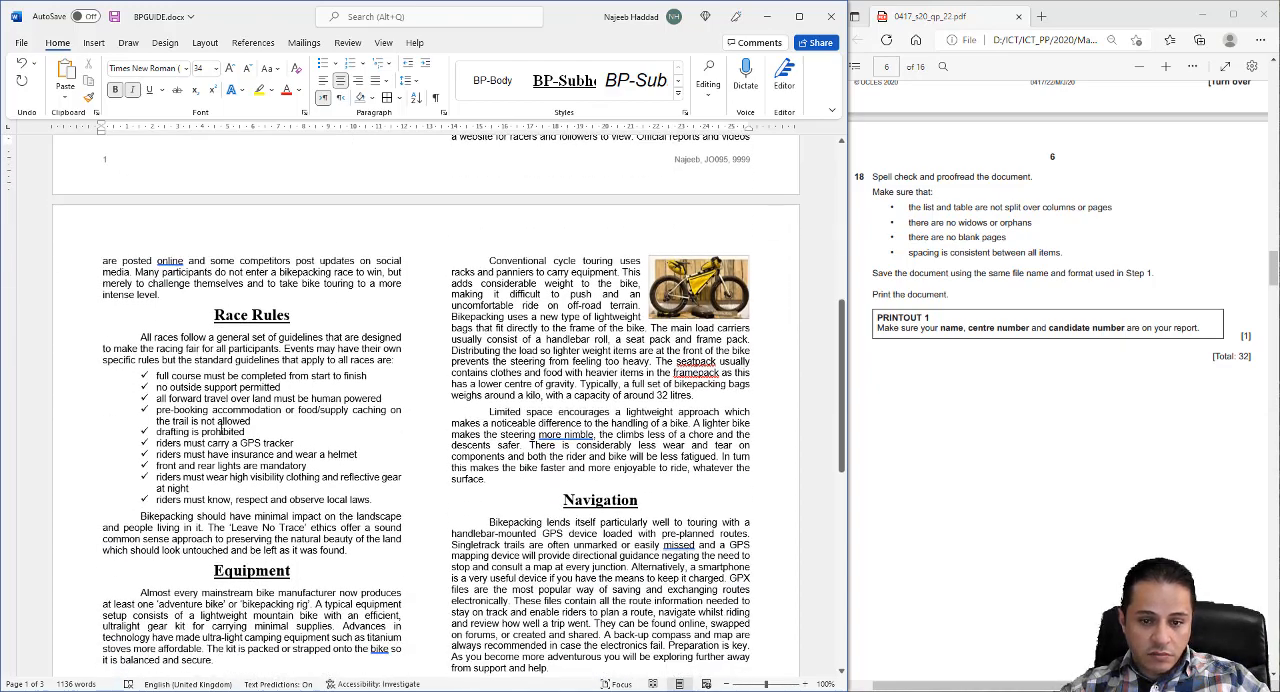
{"action": "scroll", "coordinate": [220, 428], "scroll_direction": "down", "scroll_amount": 1}
{"action": "scroll", "coordinate": [250, 356], "scroll_direction": "down", "scroll_amount": 6}
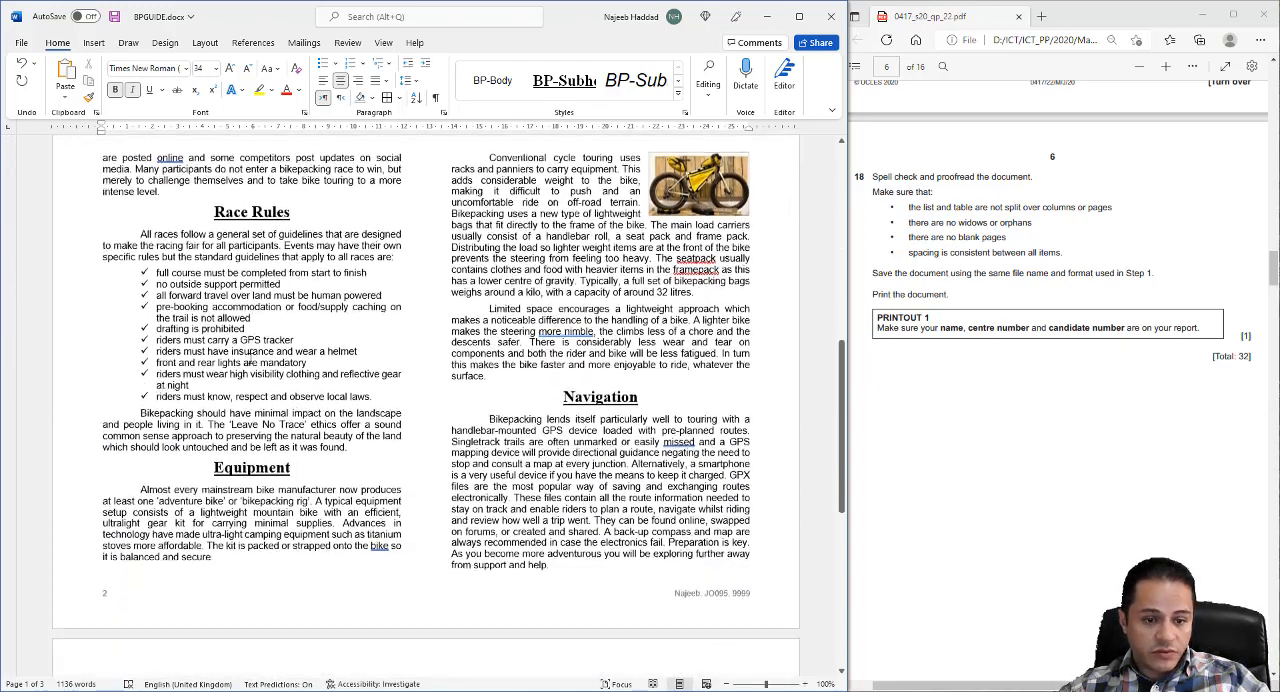
{"action": "scroll", "coordinate": [250, 362], "scroll_direction": "up", "scroll_amount": 5}
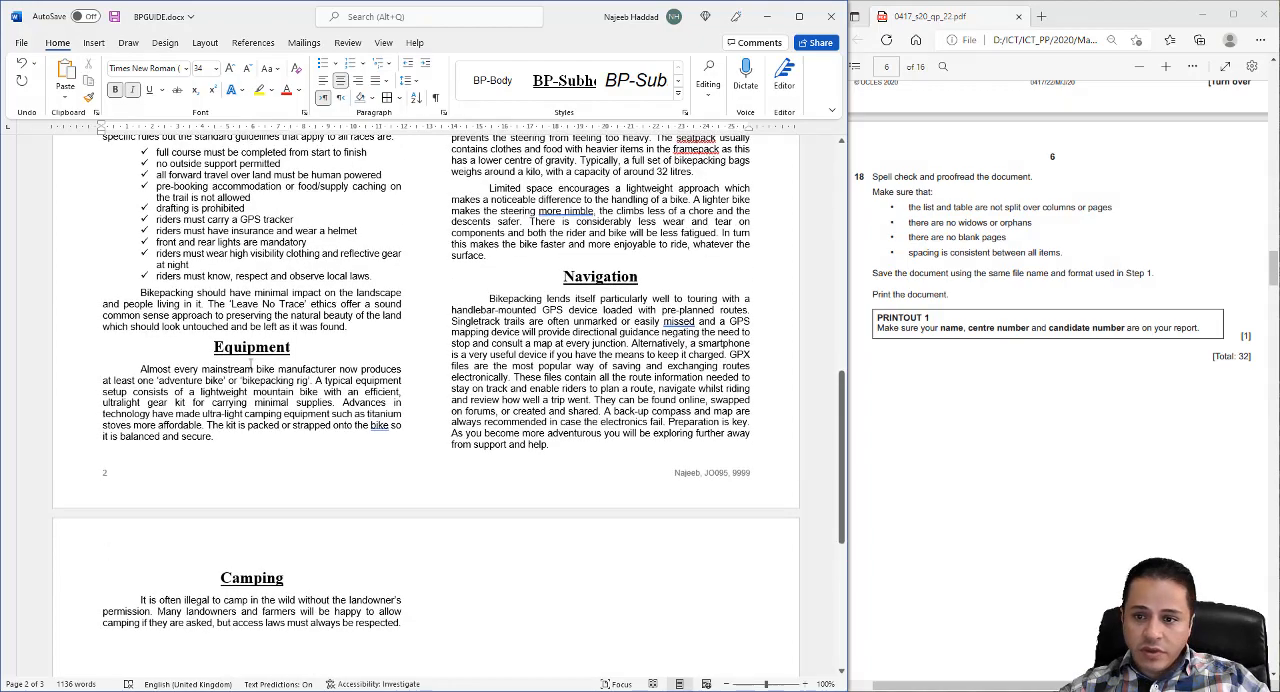
{"action": "scroll", "coordinate": [250, 369], "scroll_direction": "up", "scroll_amount": 6}
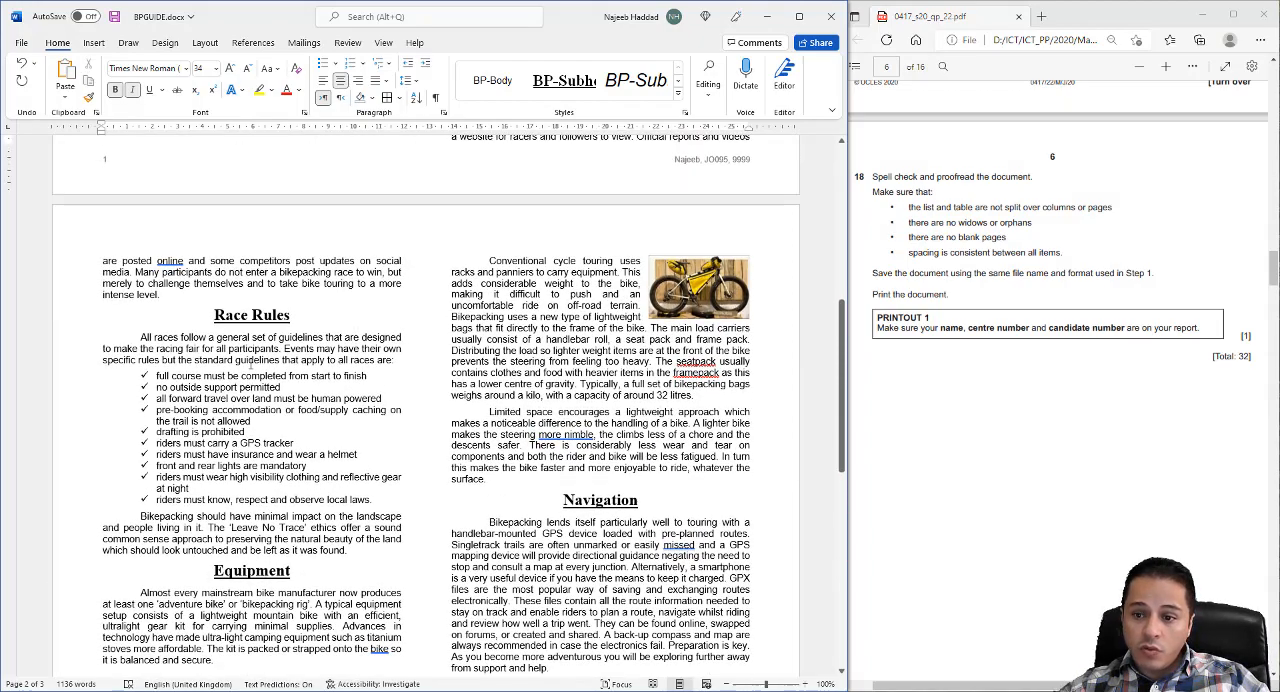
{"action": "scroll", "coordinate": [250, 369], "scroll_direction": "up", "scroll_amount": 2}
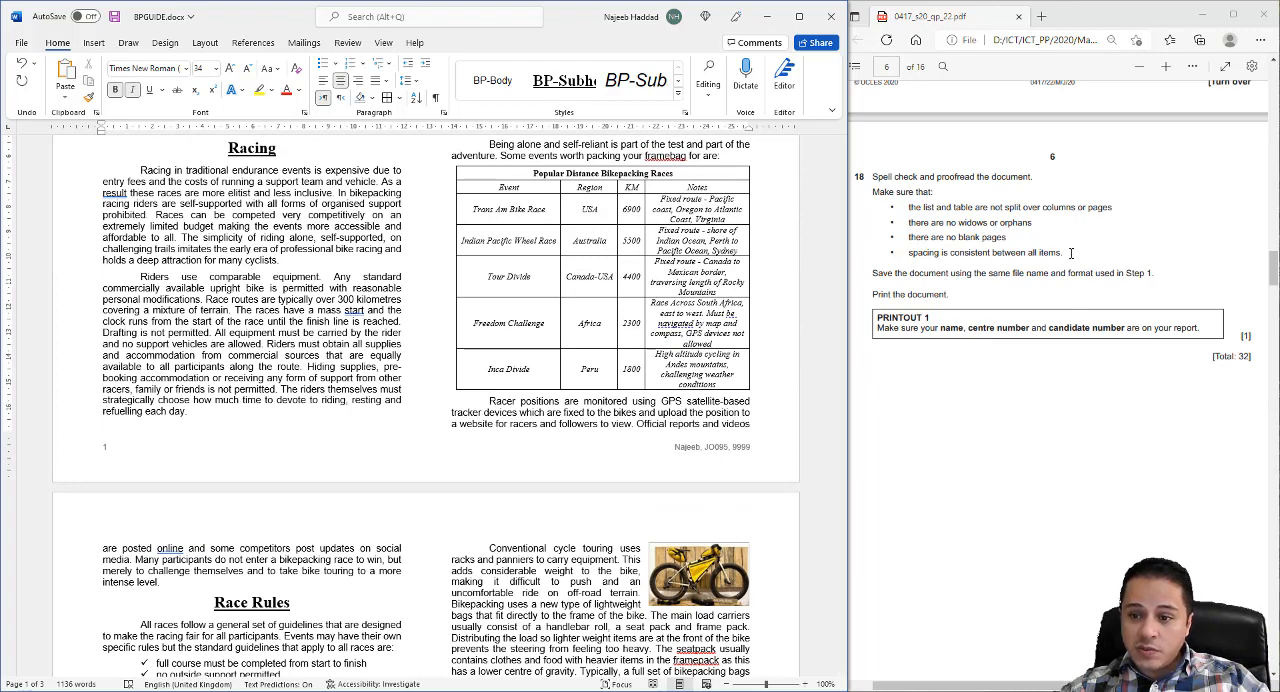
{"action": "scroll", "coordinate": [1051, 270], "scroll_direction": "up", "scroll_amount": 2}
{"action": "scroll", "coordinate": [283, 315], "scroll_direction": "up", "scroll_amount": 4}
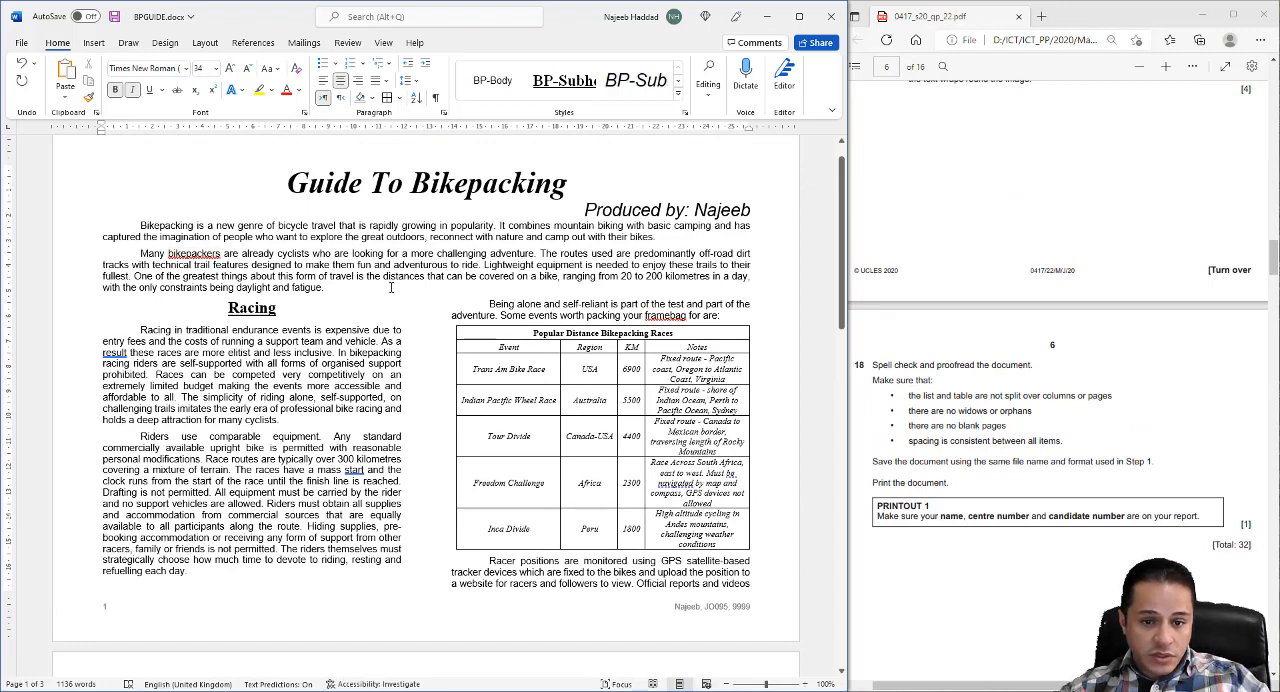
{"action": "scroll", "coordinate": [480, 380], "scroll_direction": "down", "scroll_amount": 2}
{"action": "scroll", "coordinate": [536, 424], "scroll_direction": "down", "scroll_amount": 2}
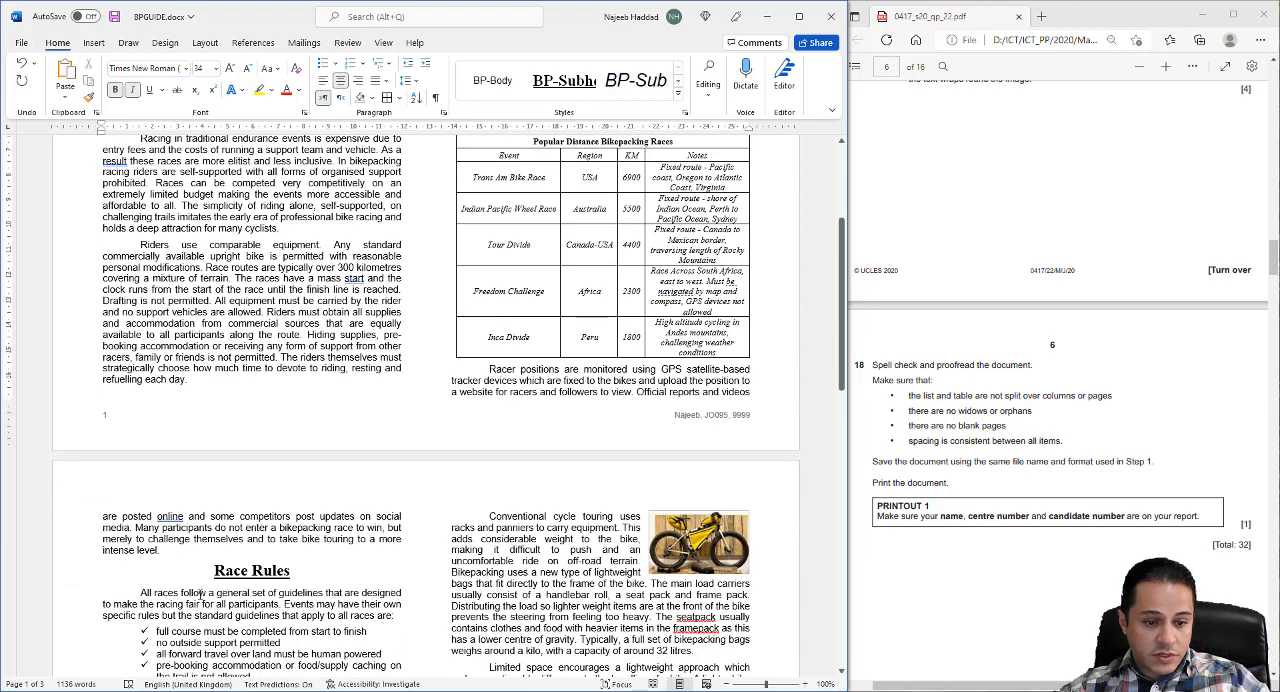
{"action": "scroll", "coordinate": [215, 520], "scroll_direction": "down", "scroll_amount": 3}
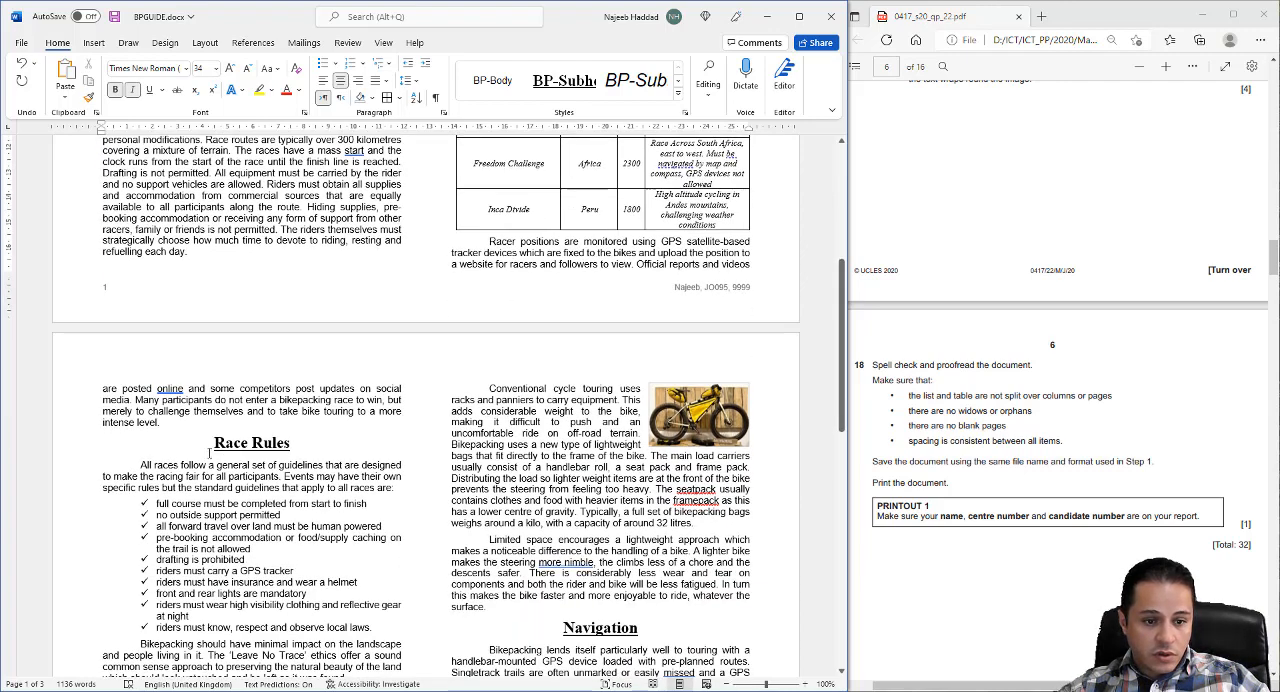
{"action": "scroll", "coordinate": [172, 503], "scroll_direction": "down", "scroll_amount": 5}
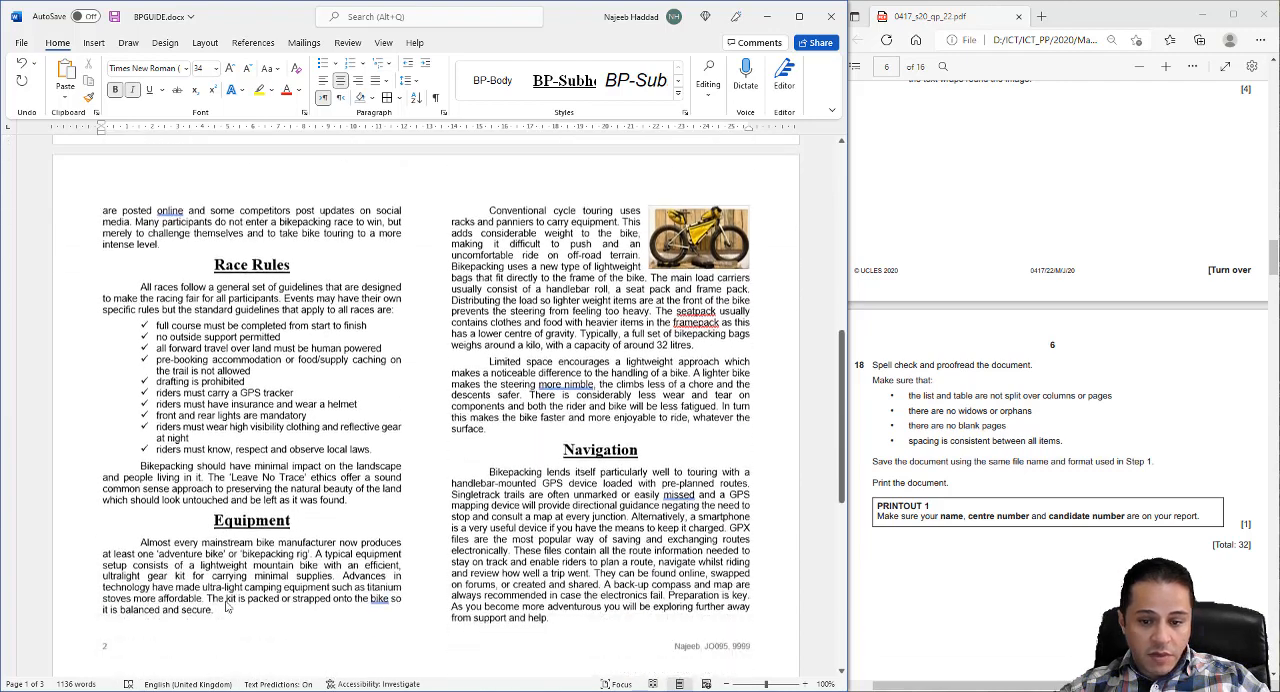
{"action": "scroll", "coordinate": [305, 587], "scroll_direction": "down", "scroll_amount": 3}
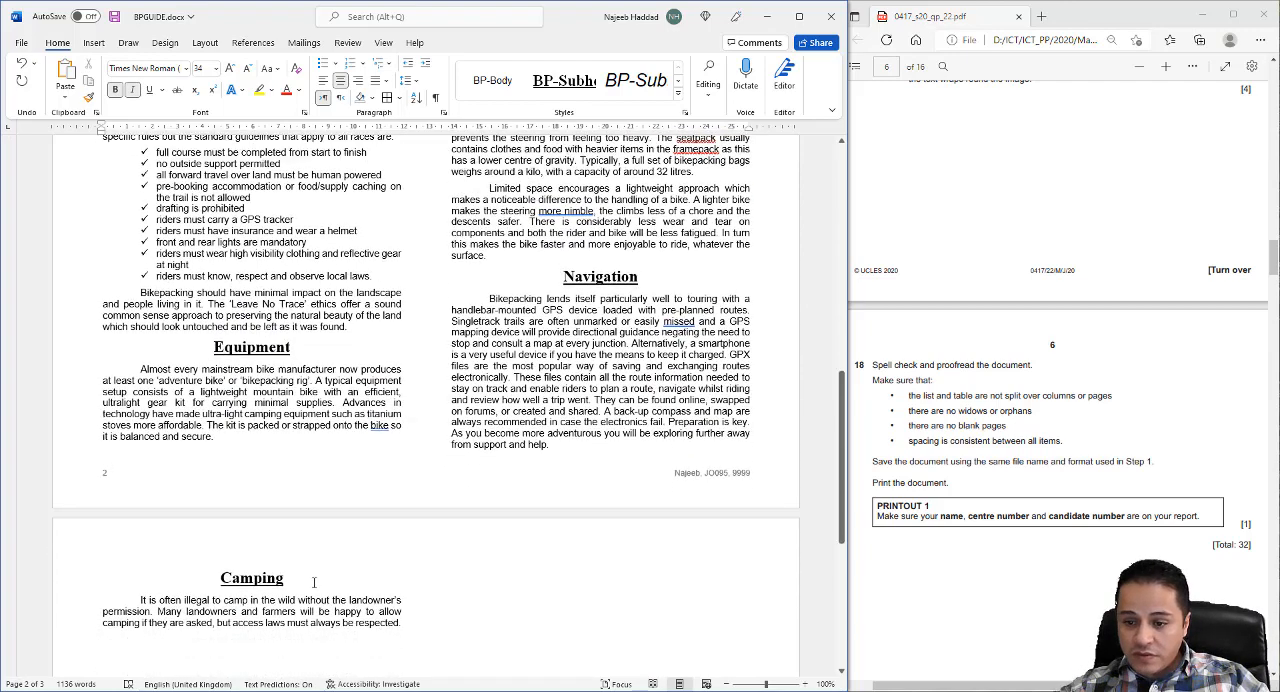
{"action": "scroll", "coordinate": [313, 582], "scroll_direction": "up", "scroll_amount": 3}
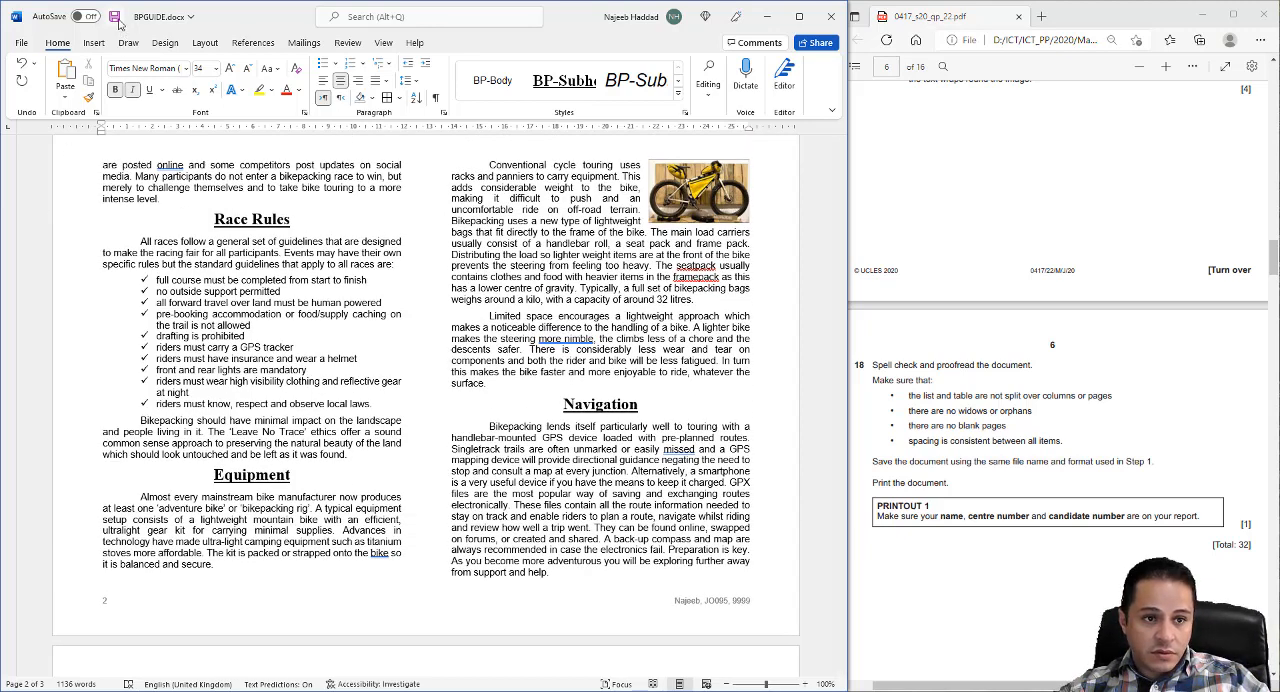
- Save the document and select Microsoft Print to PDF as the printer for printing all pages
{"action": "left_click", "coordinate": [116, 18]}
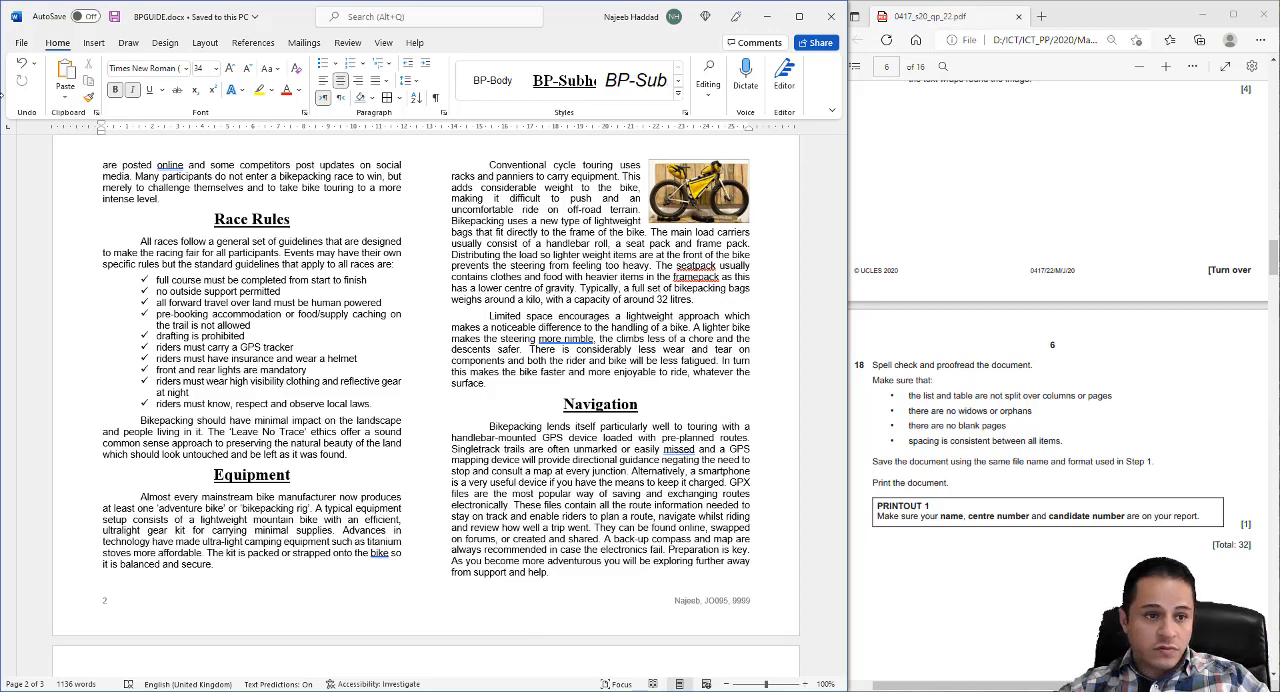
{"action": "left_click", "coordinate": [28, 43]}
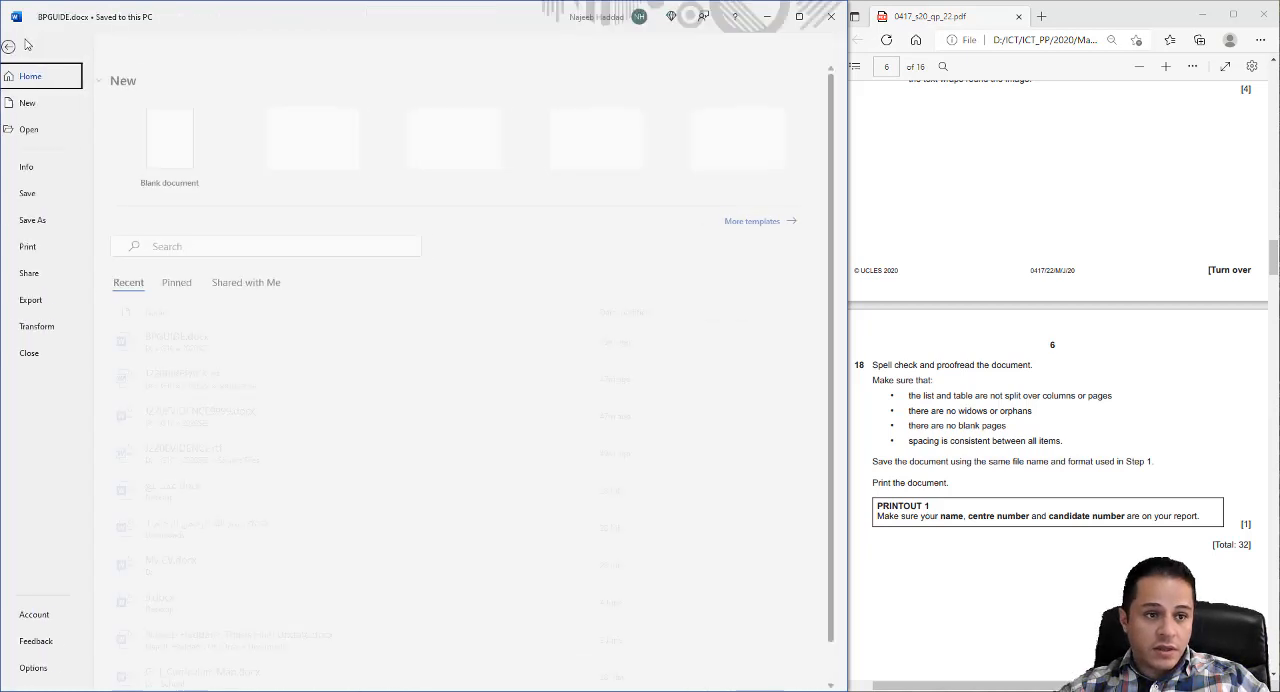
{"action": "left_click", "coordinate": [41, 248]}
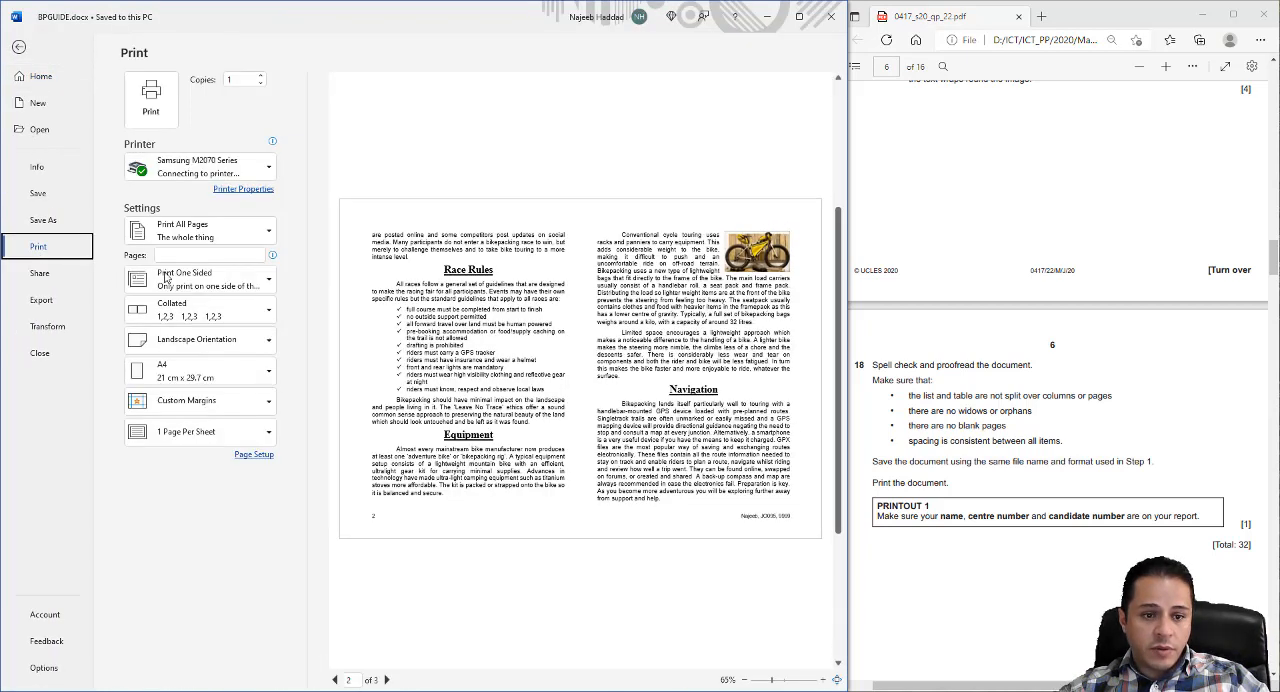
{"action": "left_click", "coordinate": [265, 240]}
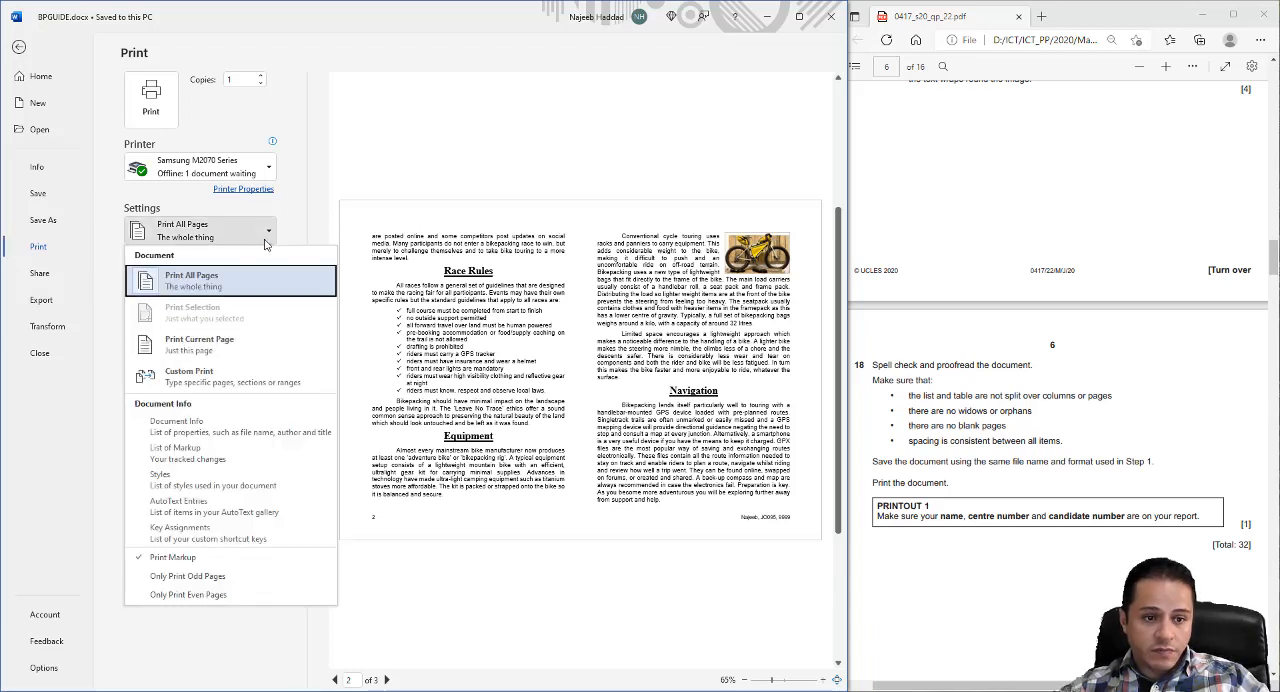
{"action": "key", "text": "Escape"}
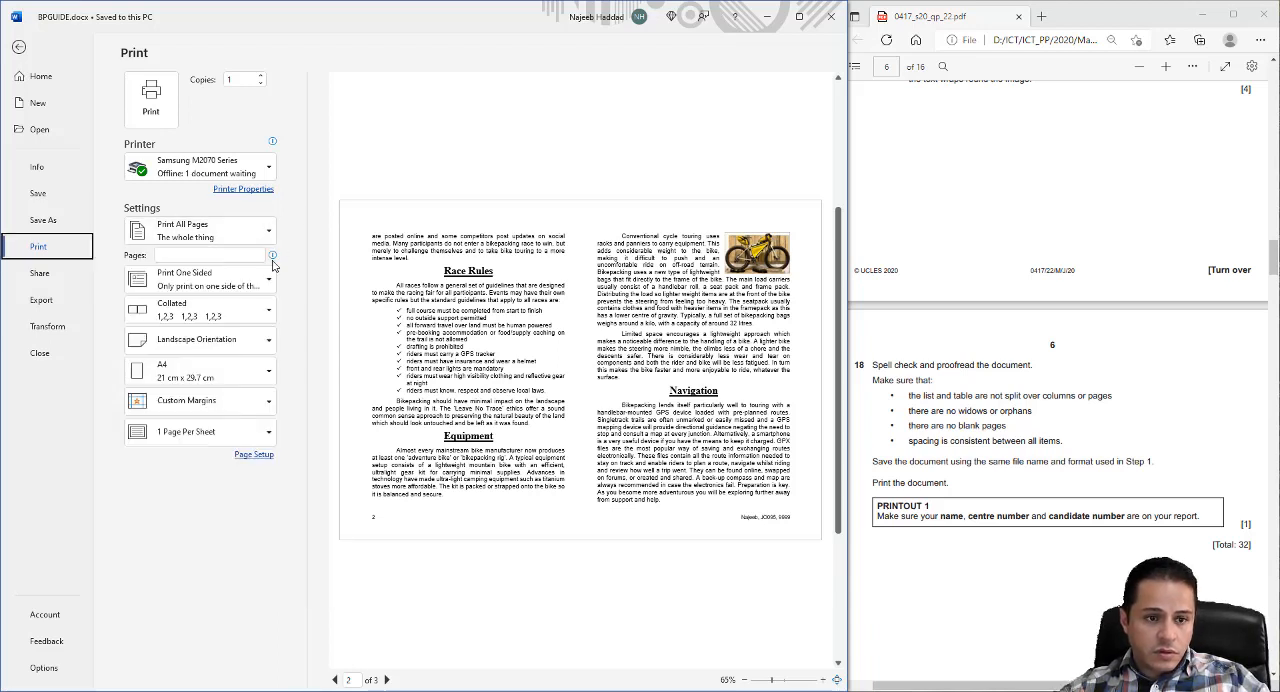
{"action": "left_click", "coordinate": [265, 176]}
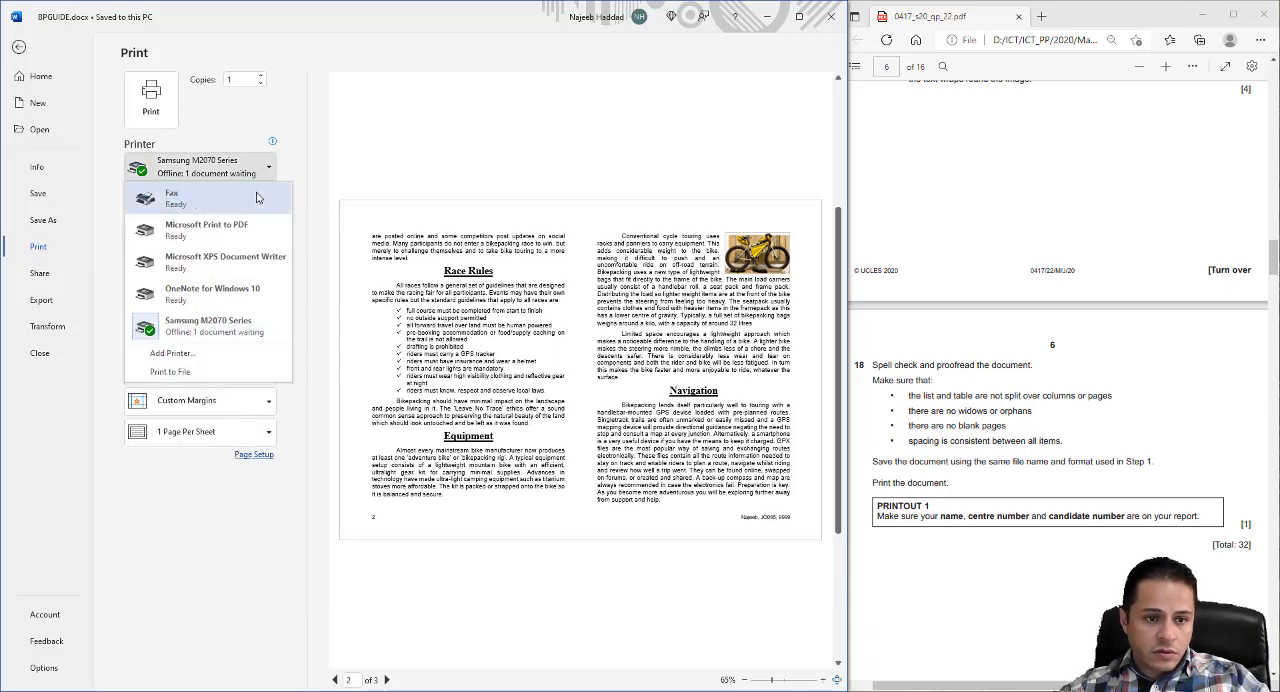
{"action": "left_click", "coordinate": [195, 232]}
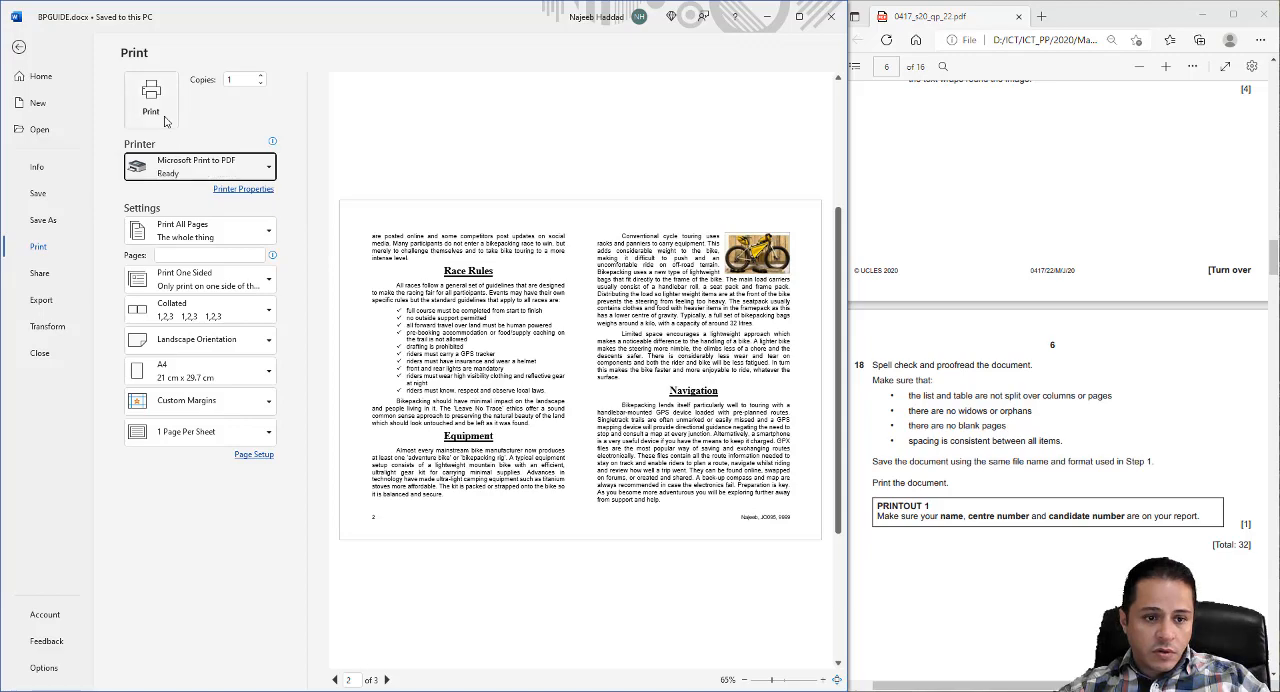
- Print the document to a PDF file named PRINTOUT 1 in the 2020S22 folder
{"action": "left_click", "coordinate": [165, 121]}
{"action": "scroll", "coordinate": [377, 256], "scroll_direction": "up", "scroll_amount": 10}
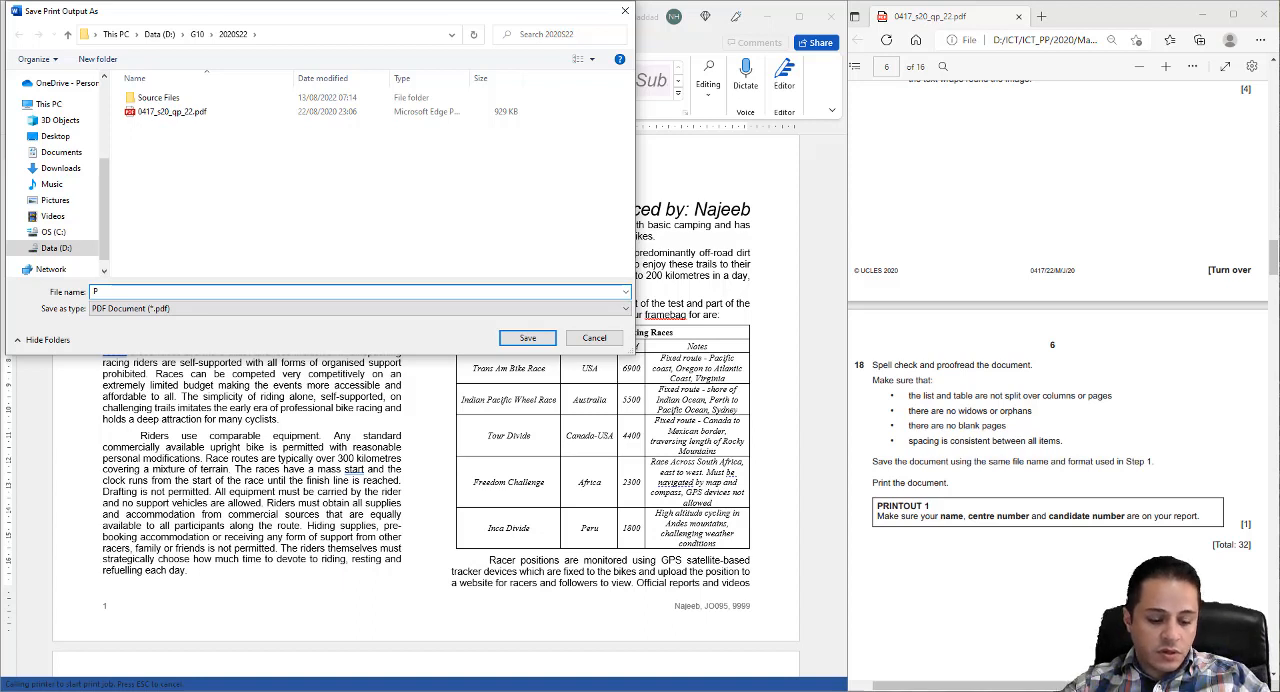
{"action": "type", "text": "UT"}
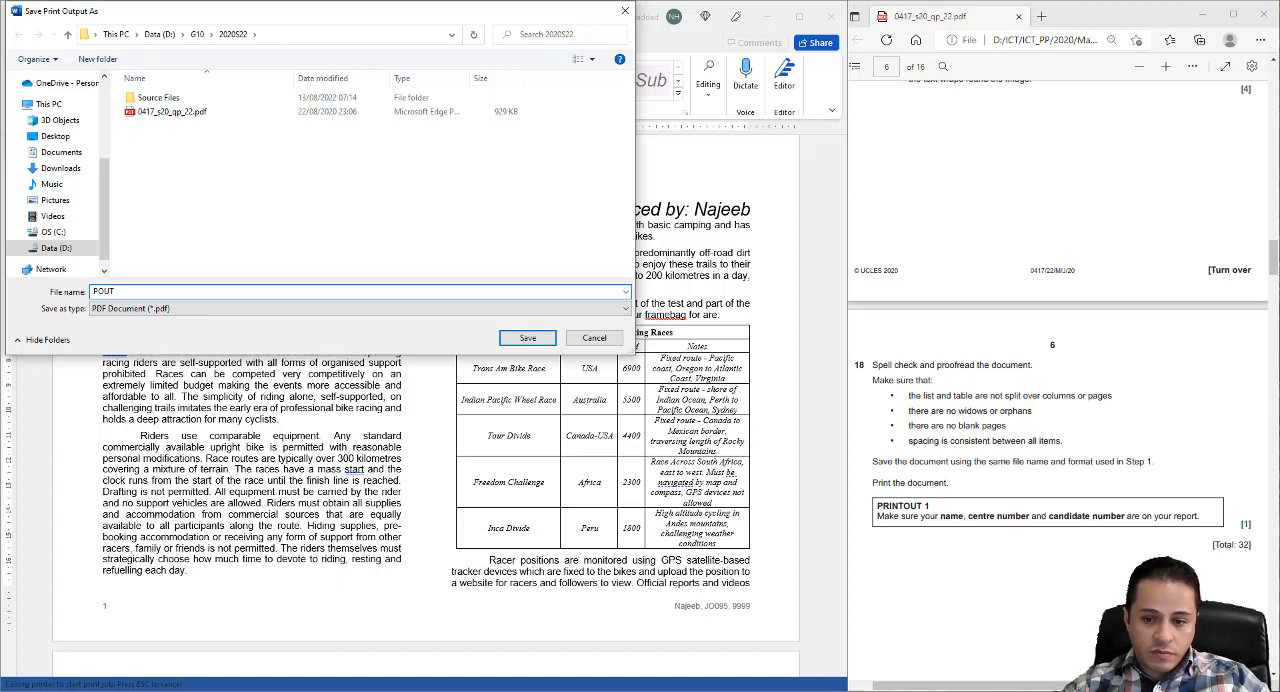
{"action": "key", "text": "BackSpace"}
{"action": "key", "text": "BackSpace"}
{"action": "key", "text": "BackSpace"}
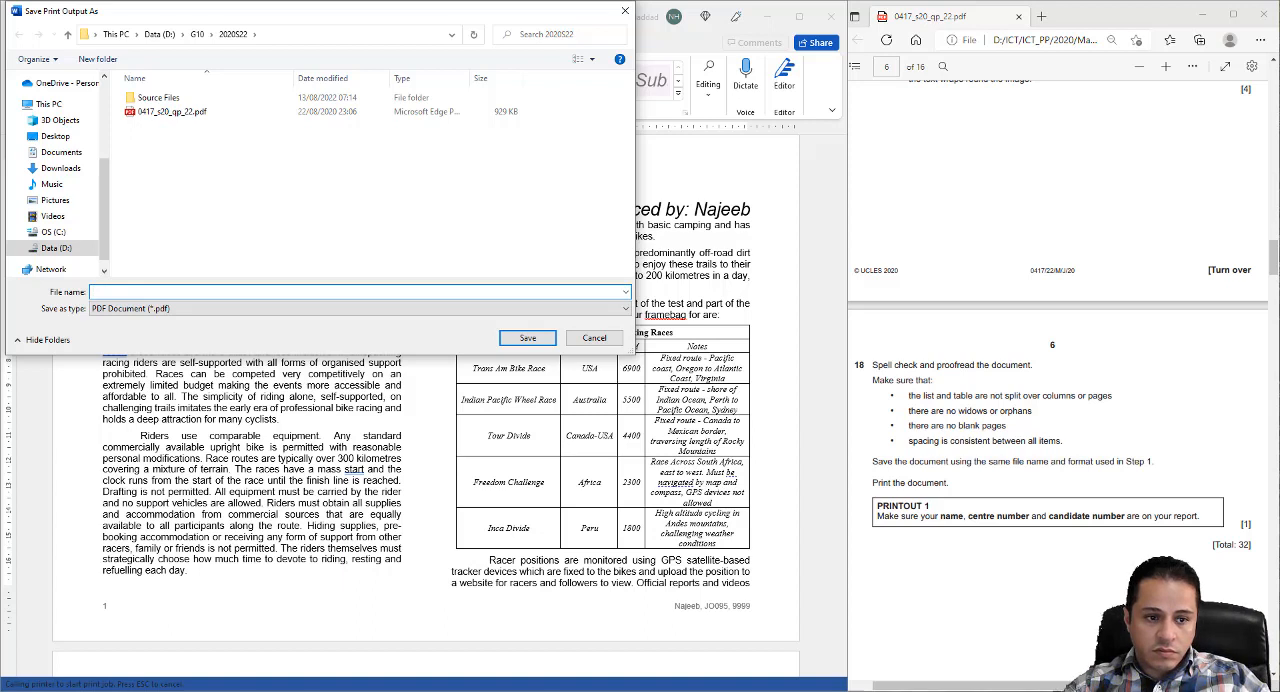
{"action": "type", "text": "RINTOUT"}
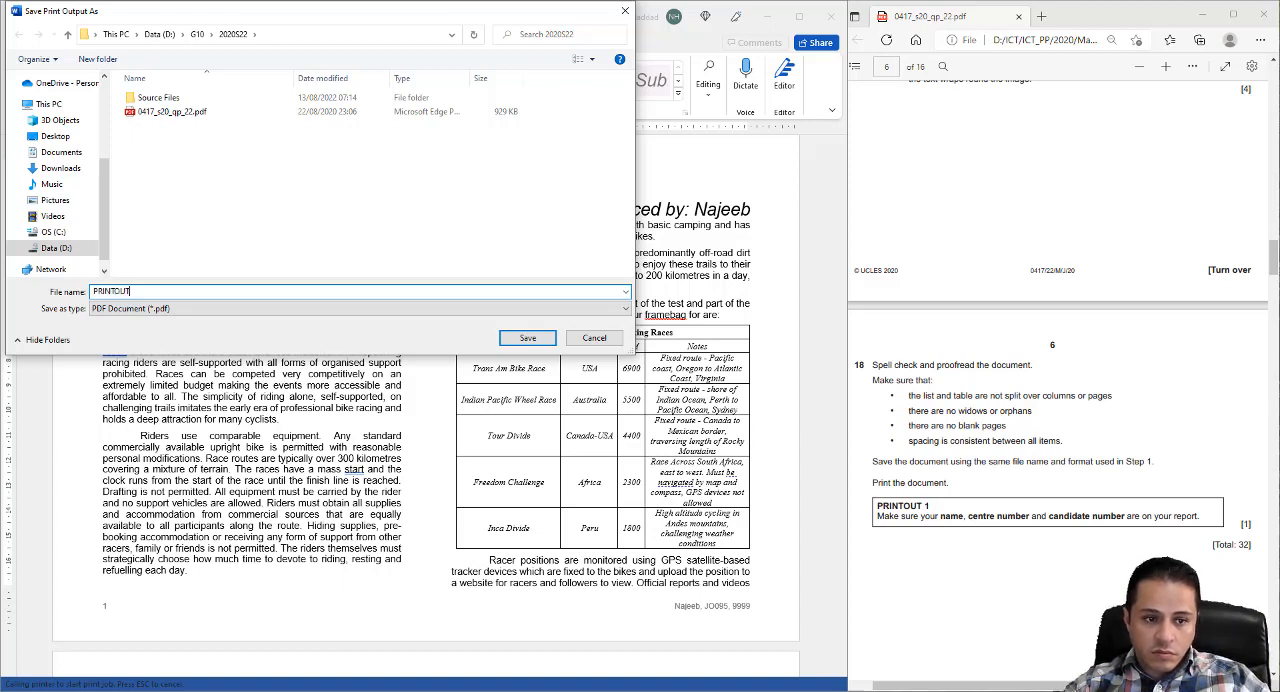
{"action": "type", "text": " 1"}
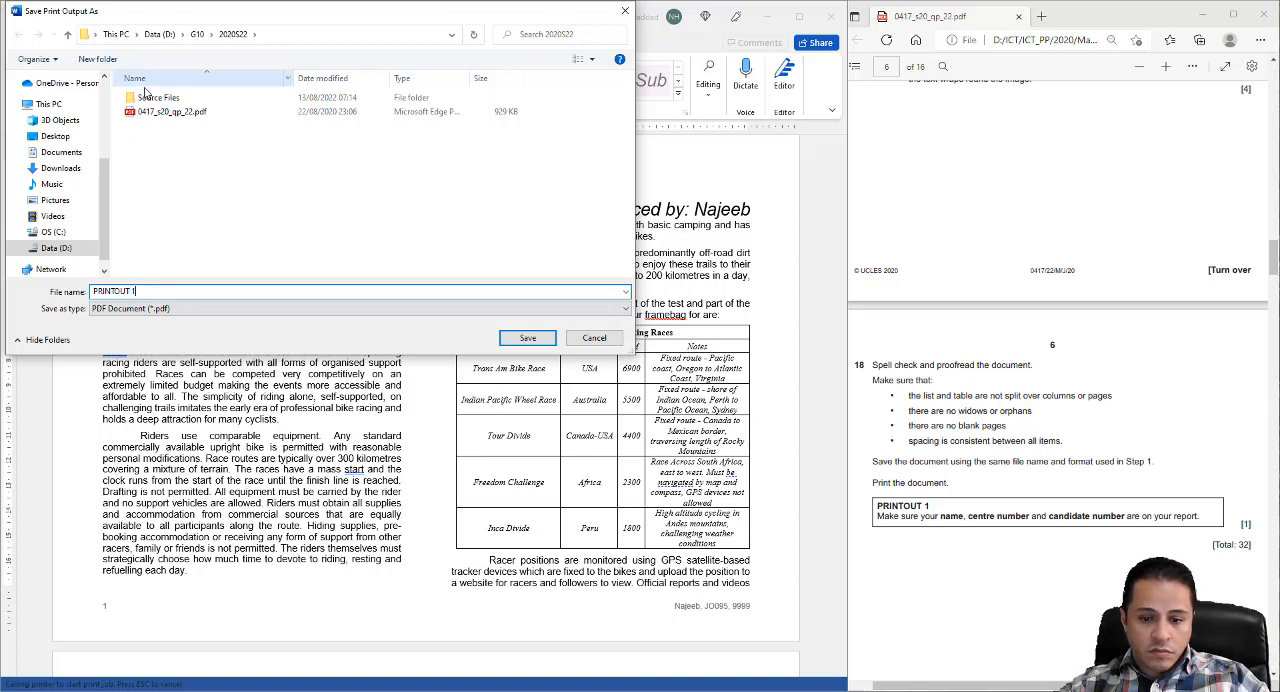
{"action": "left_click", "coordinate": [507, 337]}
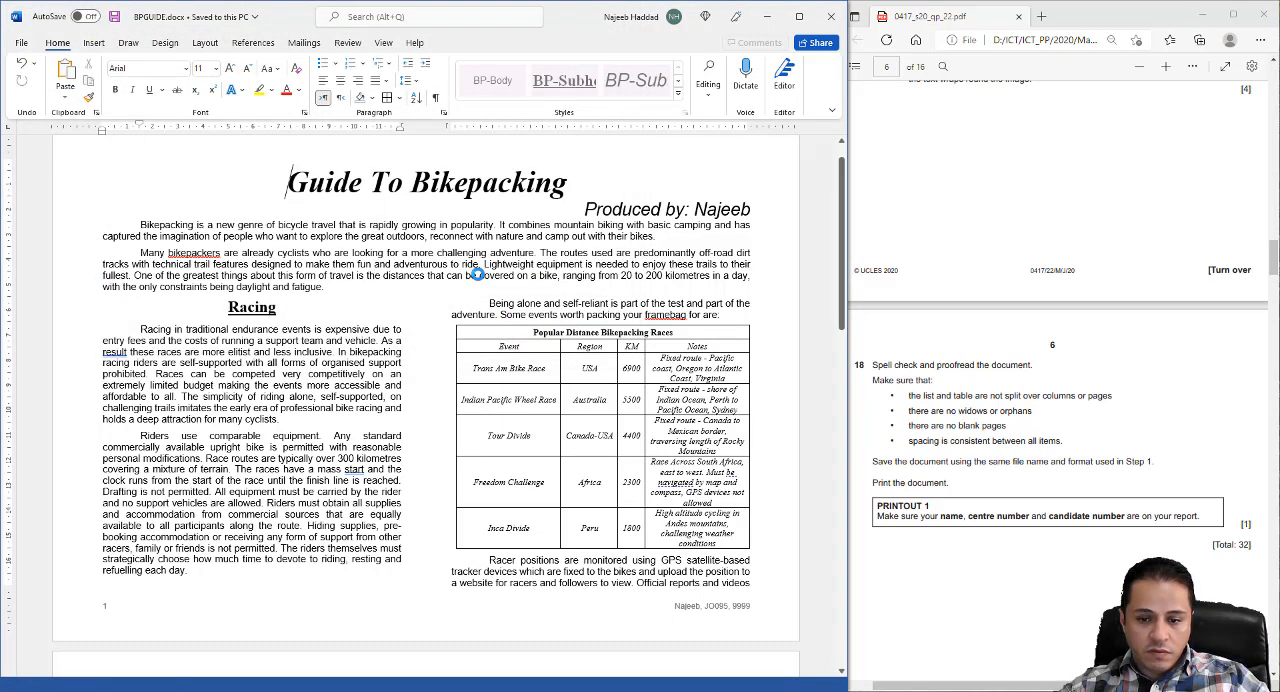